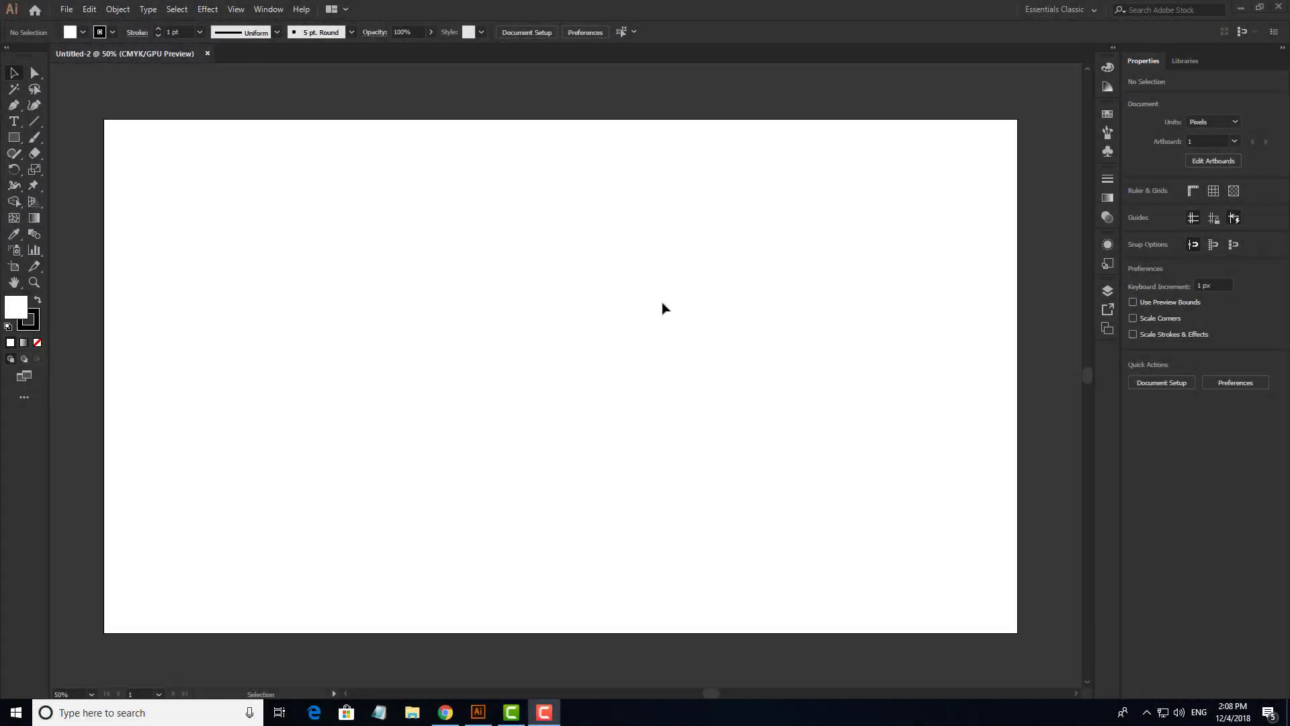
scroll(608, 303, "down", 2)
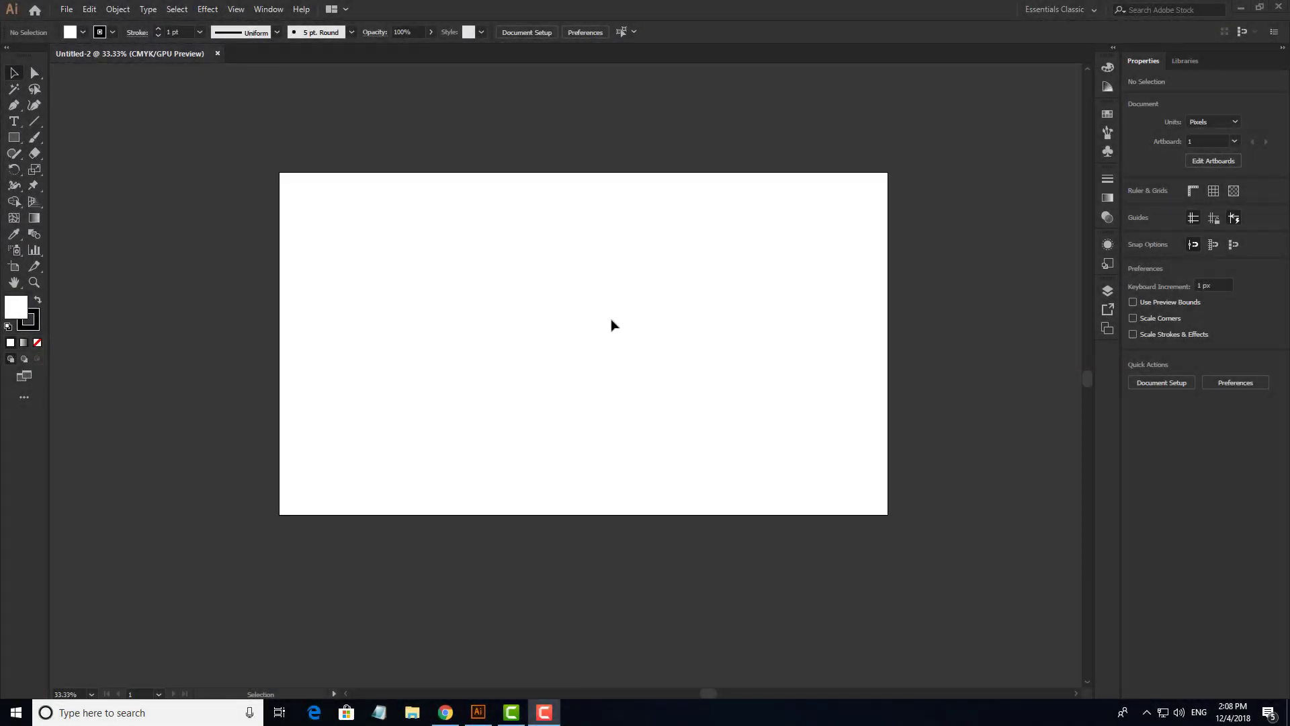
scroll(614, 320, "up", 2)
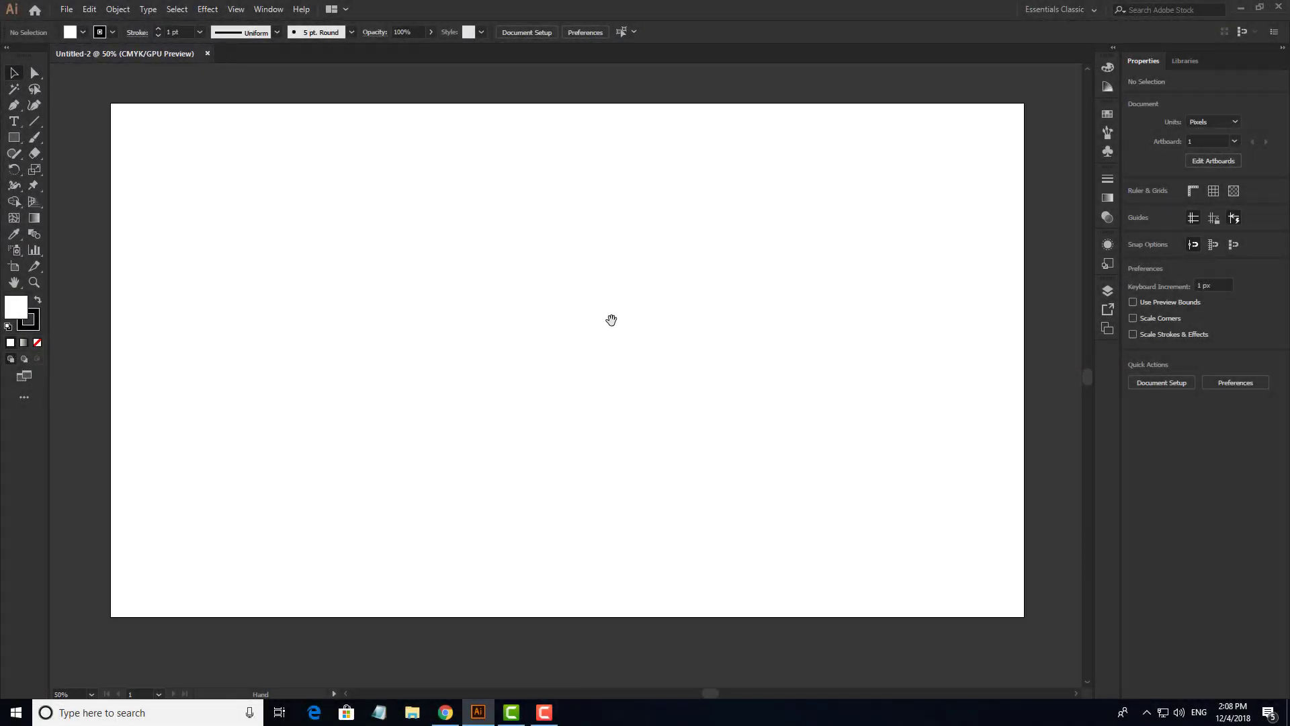
left_click_drag(611, 287, 615, 290)
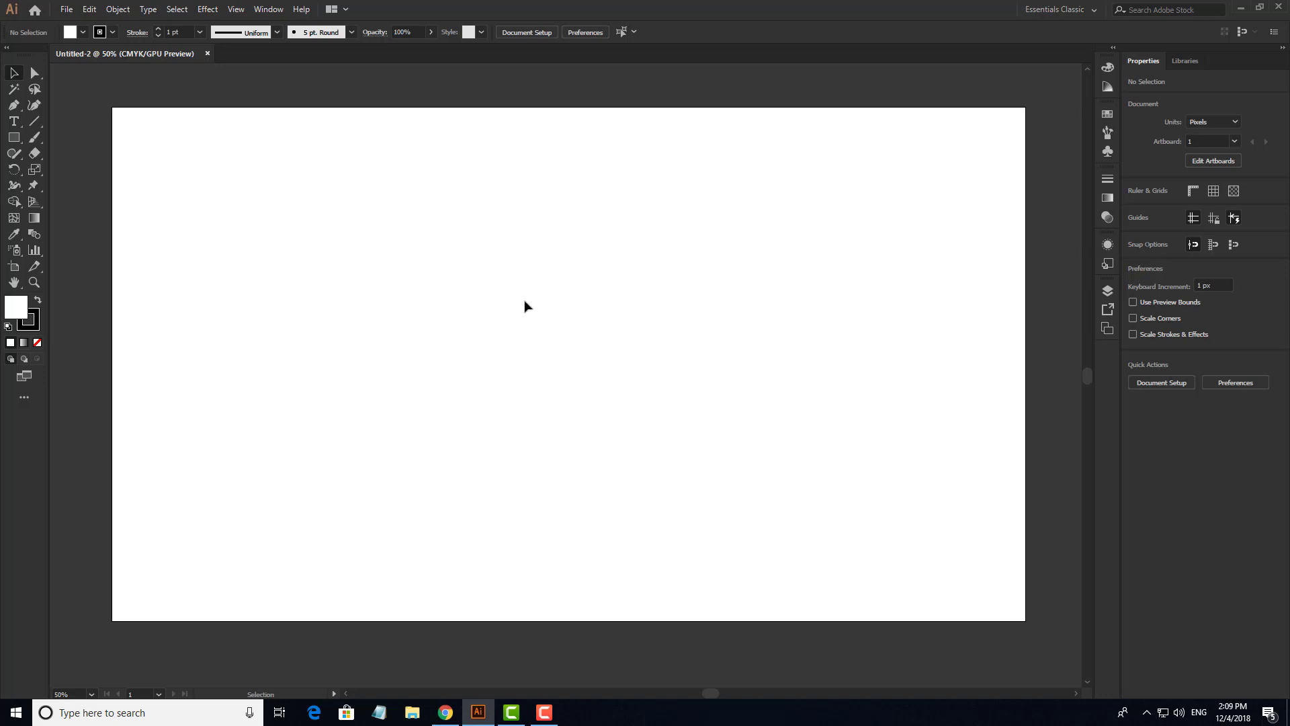
Add a bold black letter W as text on the artboard and enlarge it to about 590 px wide.
key("t")
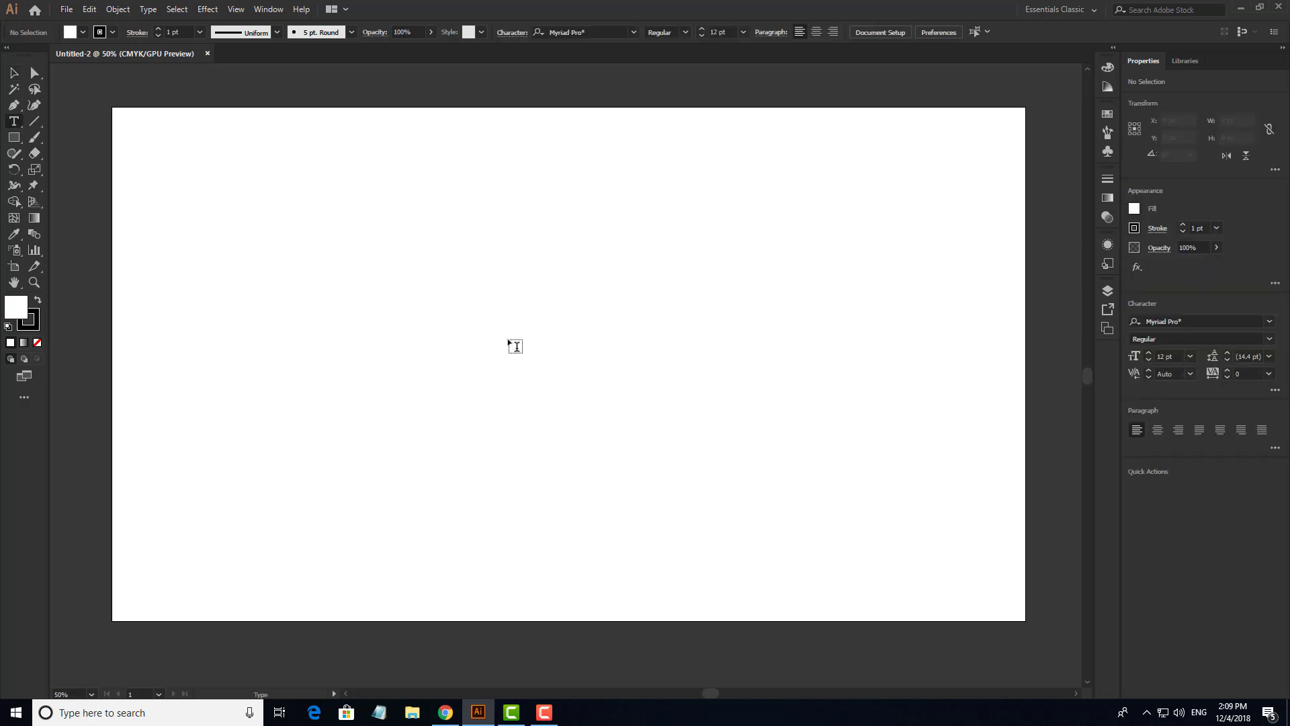
left_click(513, 343)
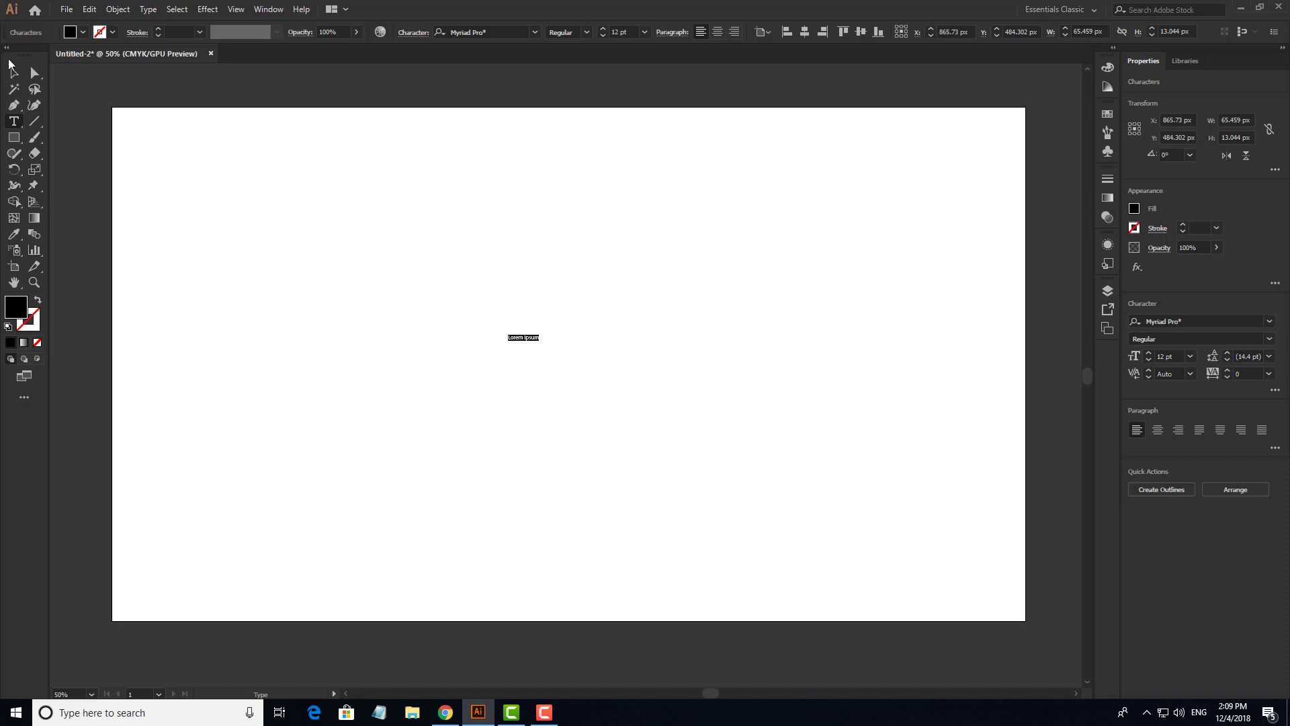
key("Escape")
left_click_drag(539, 344, 765, 386)
double_click(582, 375)
key("ctrl+a")
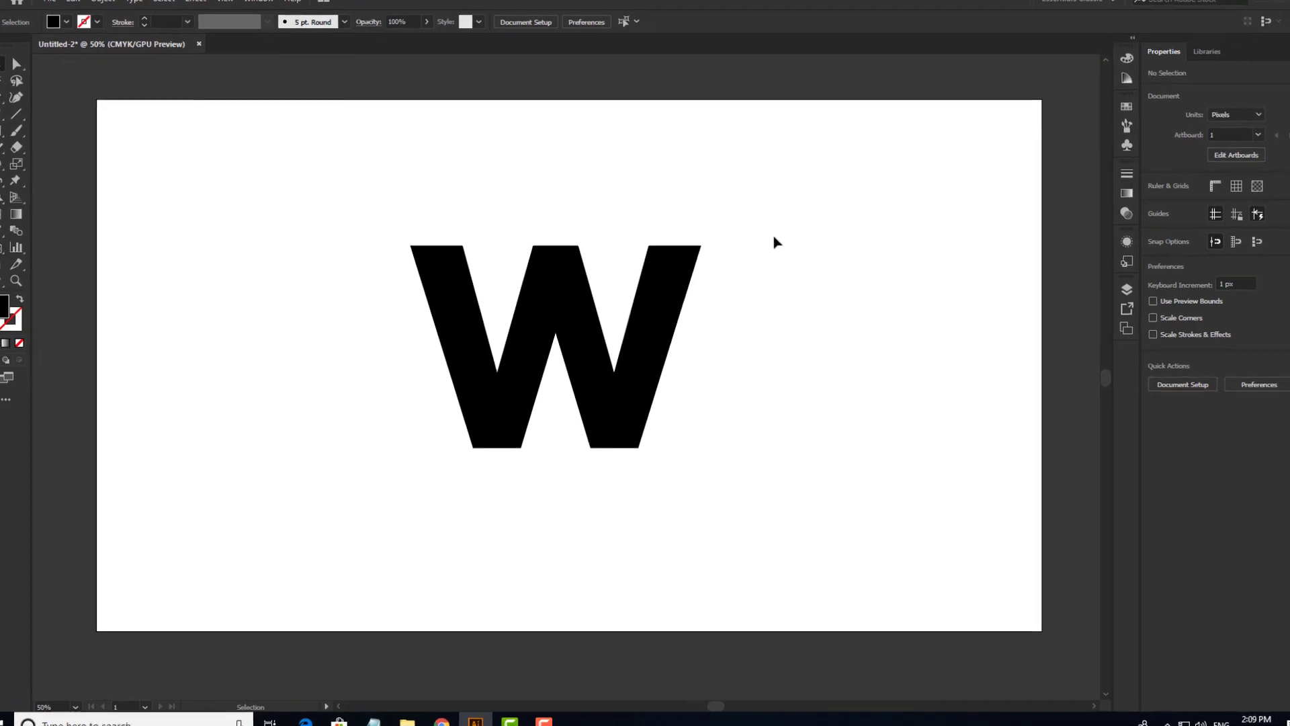
Convert the W text to outlines and move it near the middle of the artboard.
left_click_drag(767, 213, 649, 306)
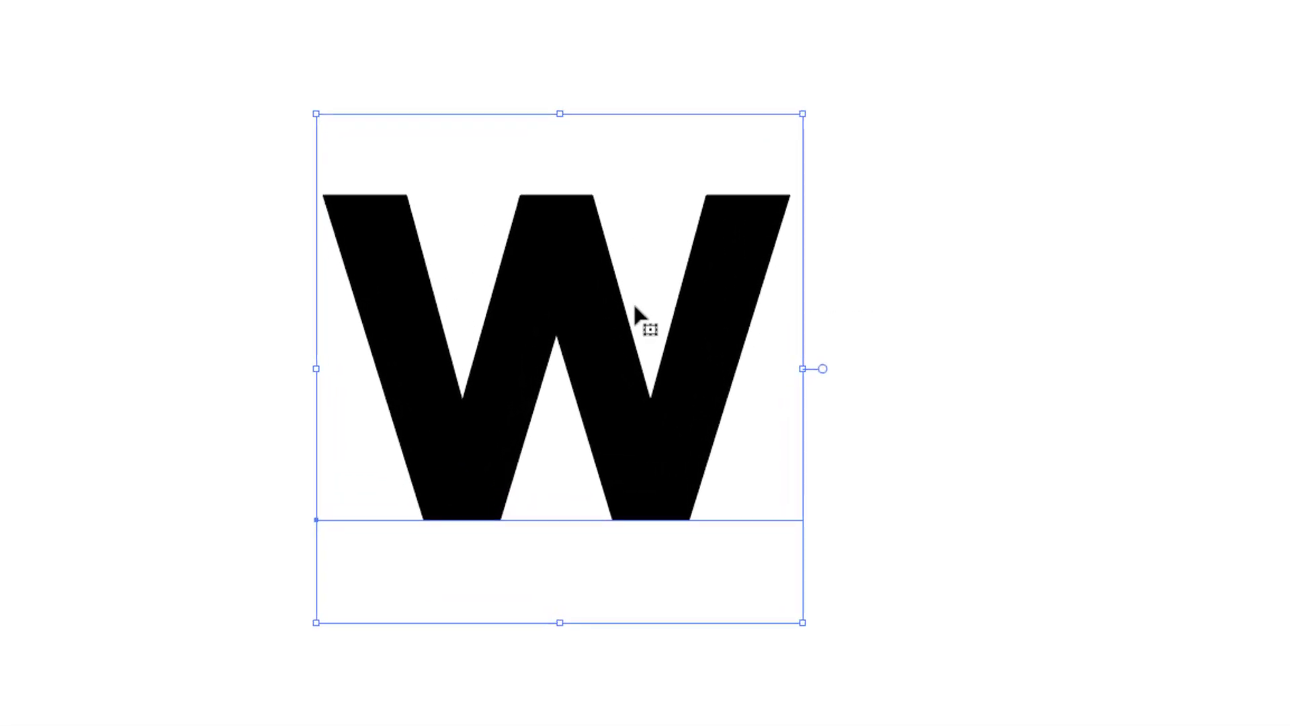
right_click(596, 227)
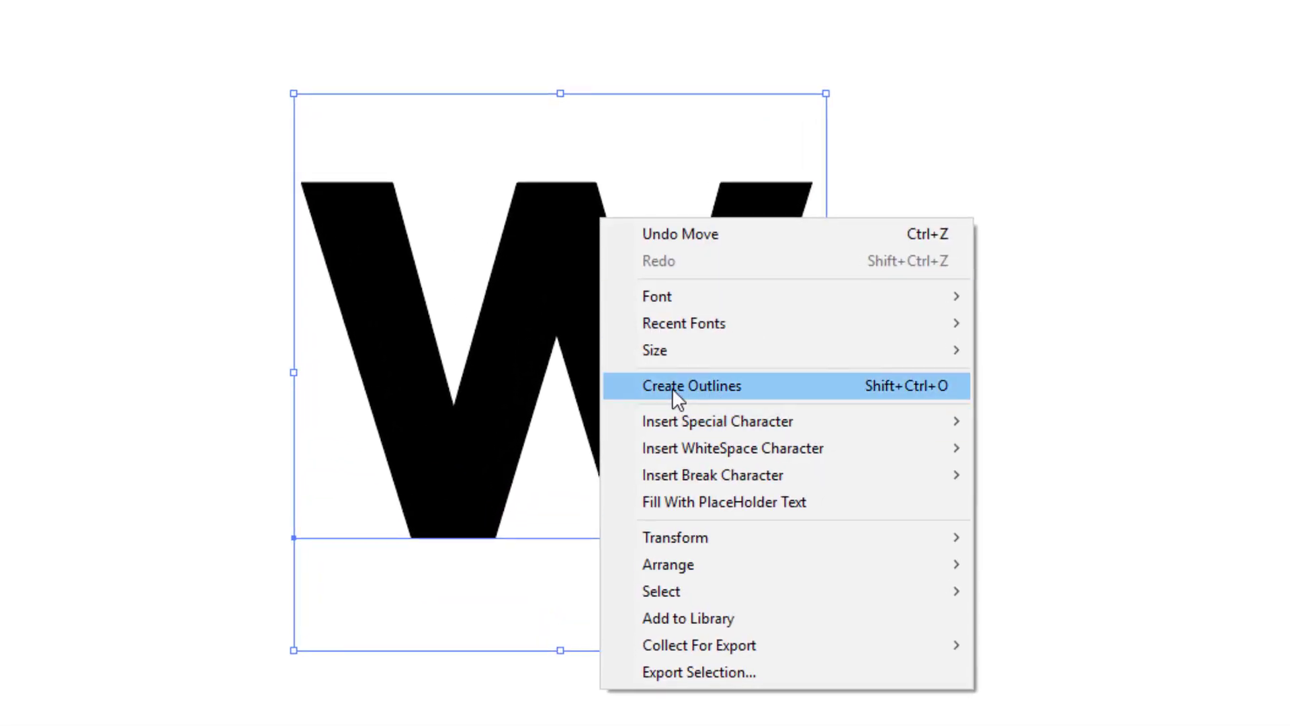
left_click(756, 394)
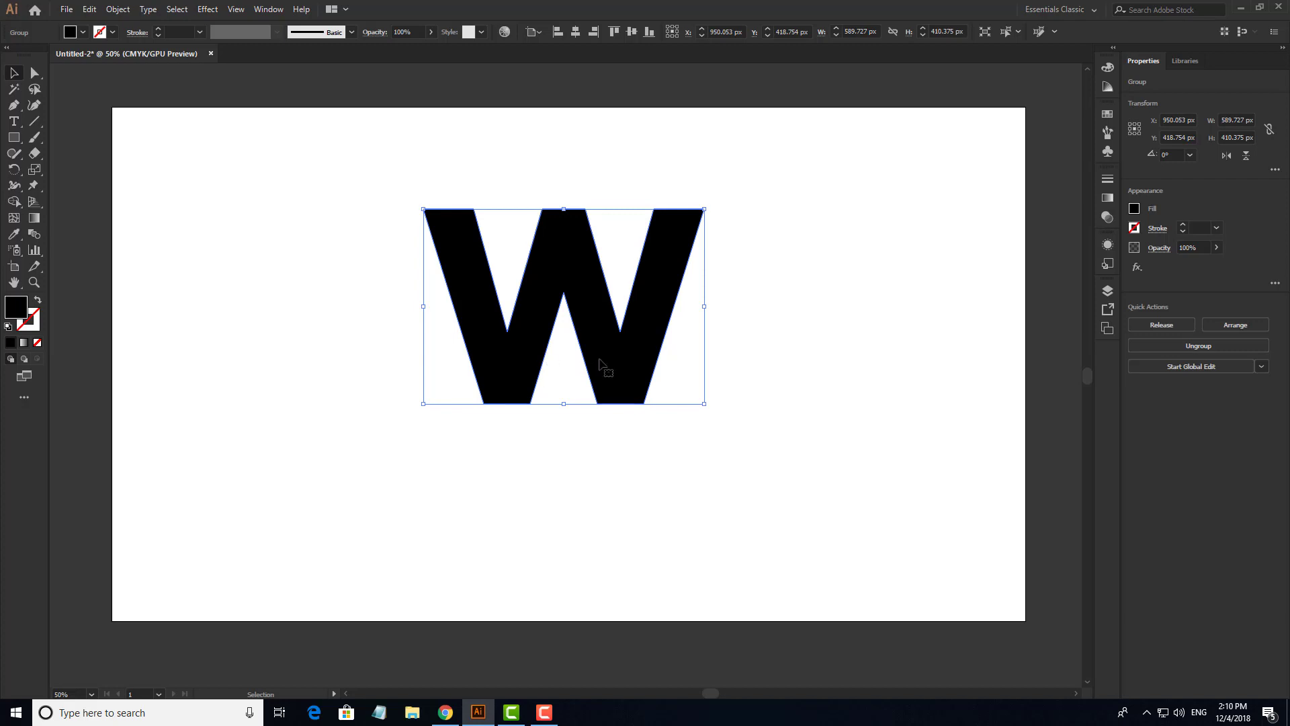
mouse_move(608, 369)
left_mouse_down()
mouse_move(617, 397)
mouse_move(593, 378)
mouse_move(616, 397)
mouse_move(611, 377)
left_mouse_up()
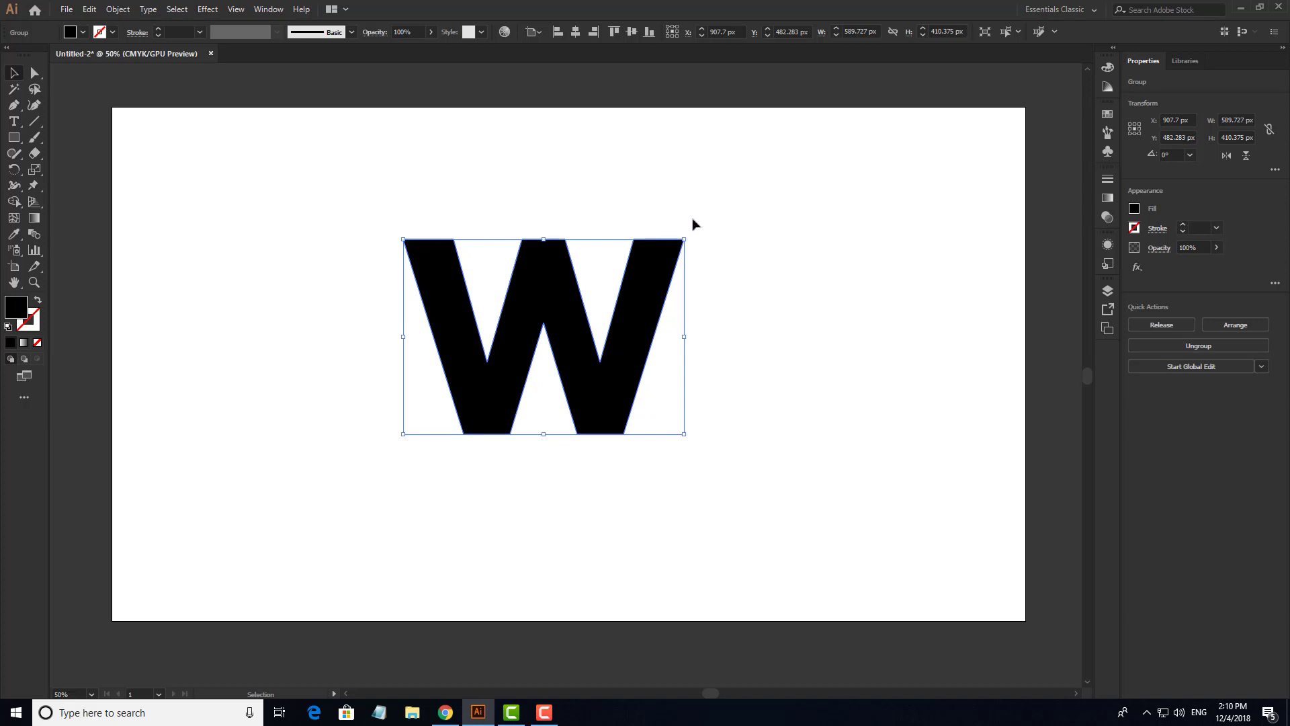
Fill the outlined W with a medium green swatch.
left_click_drag(736, 195, 622, 284)
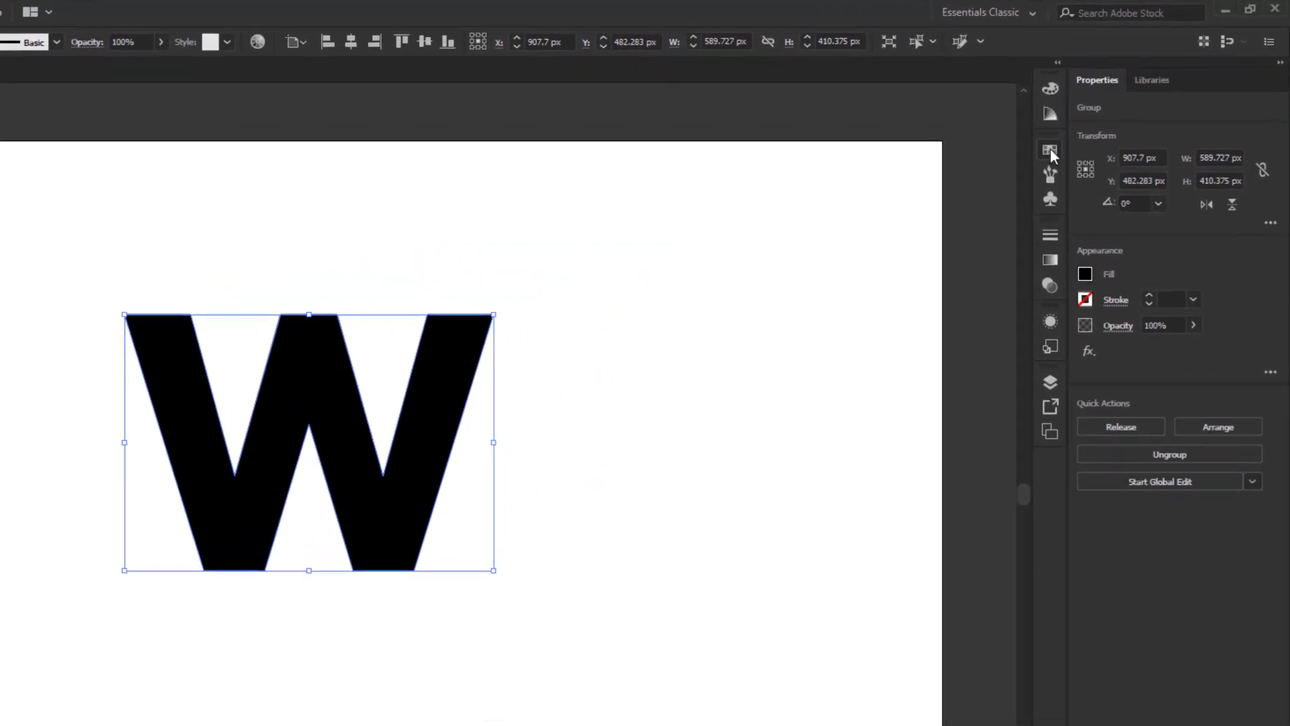
left_click(1051, 151)
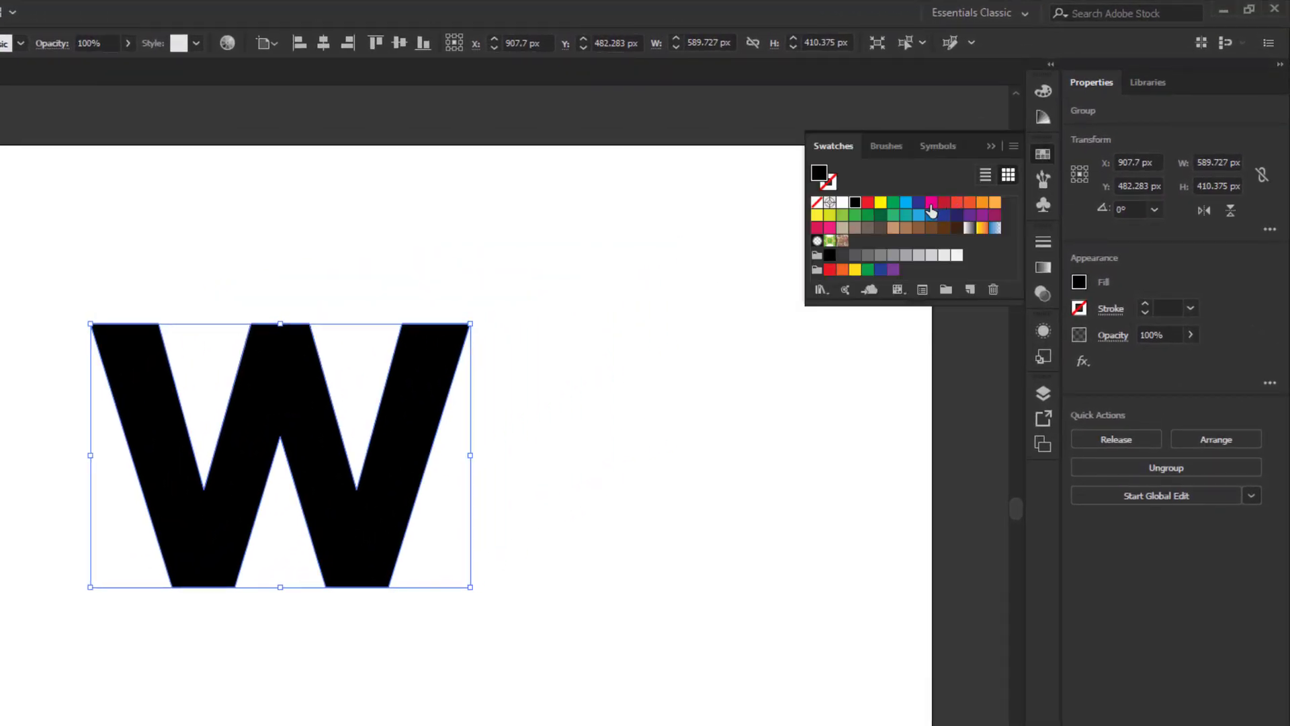
left_click(868, 217)
left_click(856, 216)
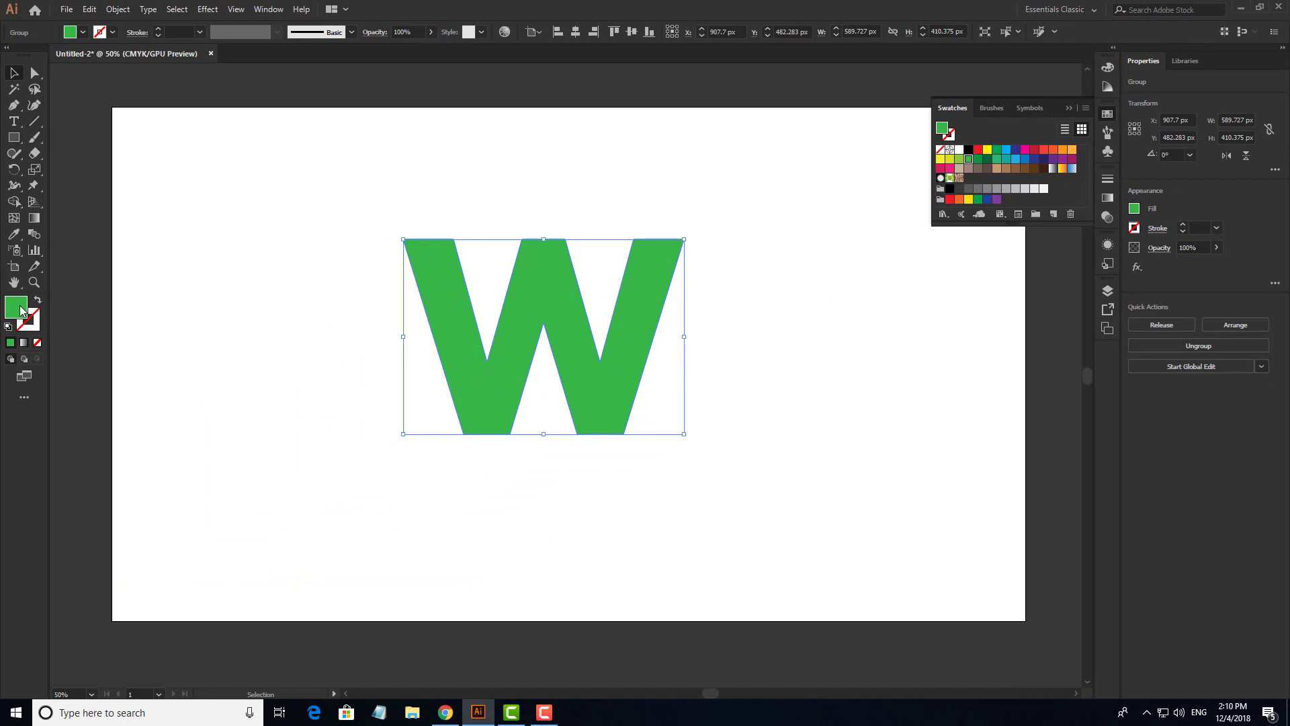
Set the W's fill to a custom teal, #09B7A2, and put the swatches away.
double_click(20, 307)
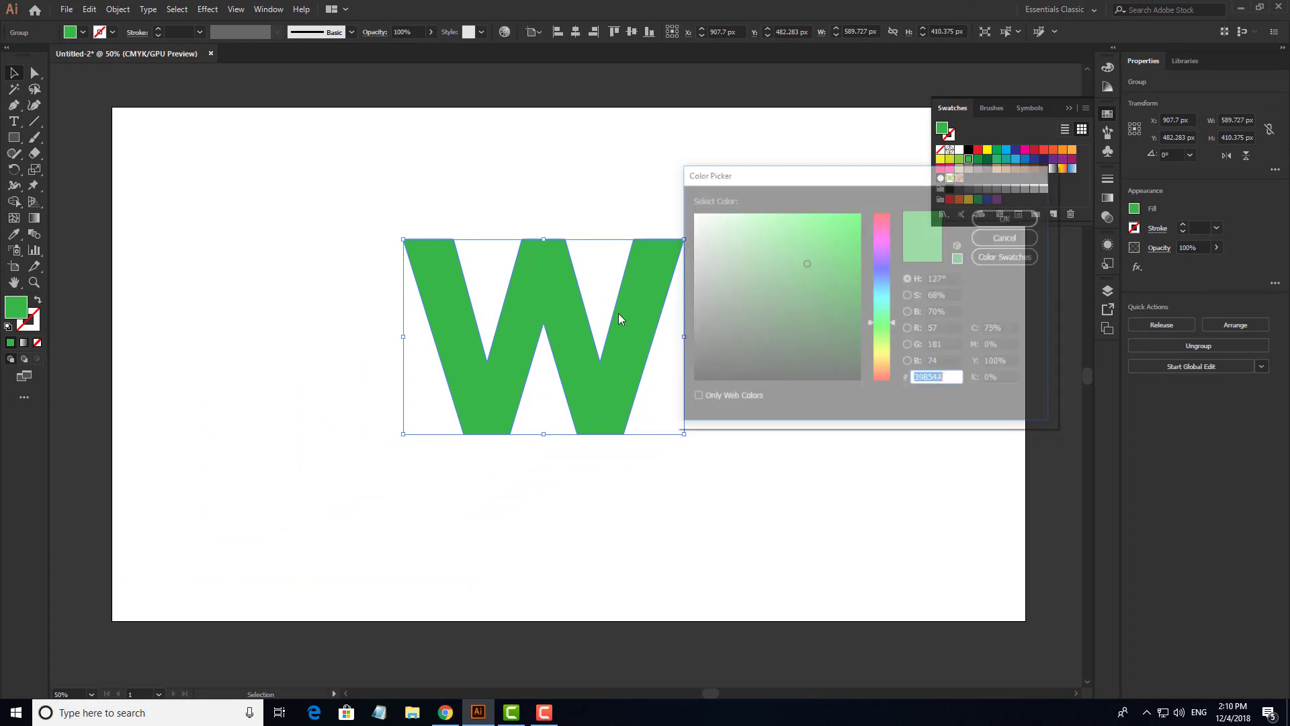
left_click(883, 301)
left_click(827, 236)
left_click(853, 260)
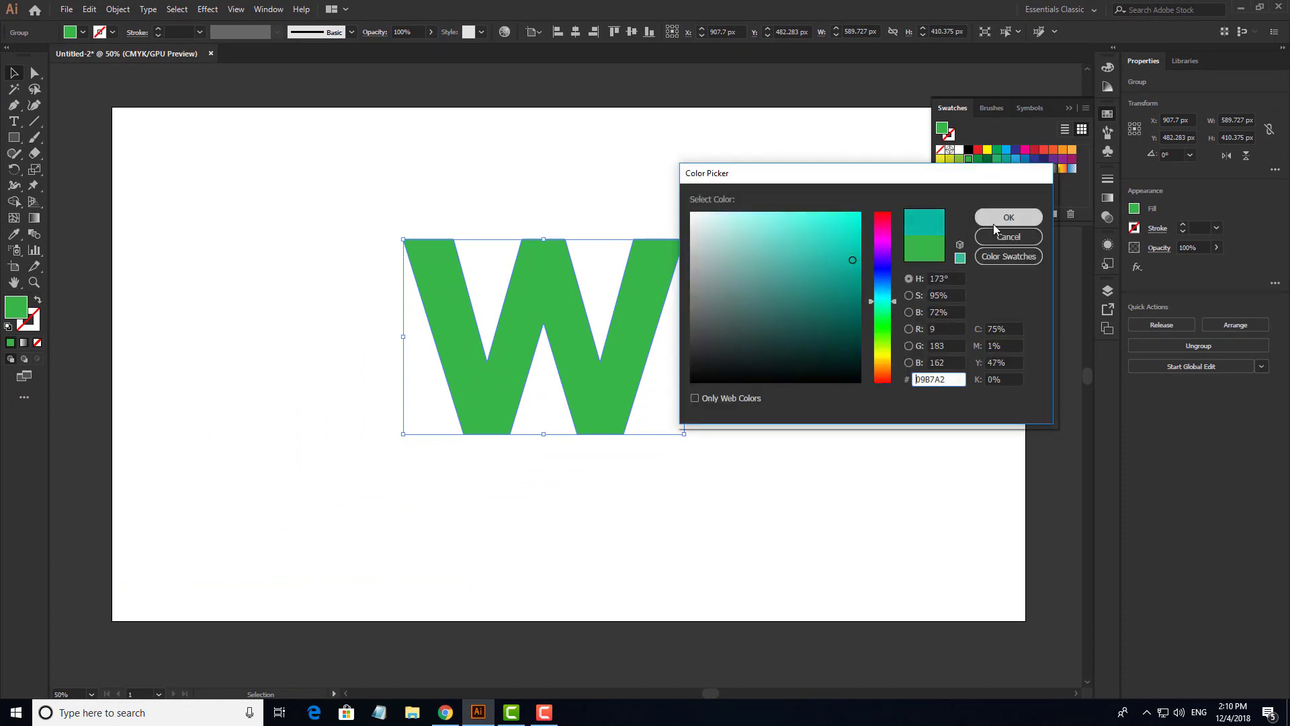
left_click(994, 221)
left_click(758, 245)
left_click_drag(799, 208, 657, 347)
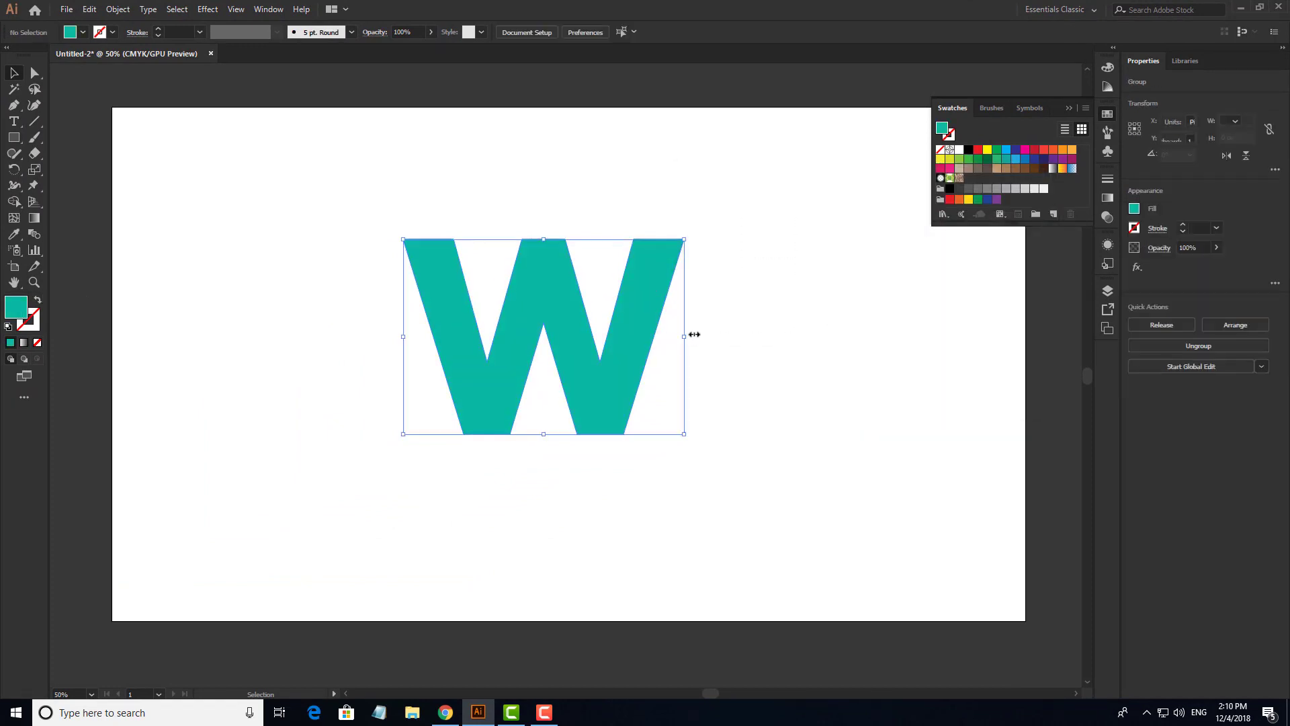
left_click(807, 349)
left_click(1070, 108)
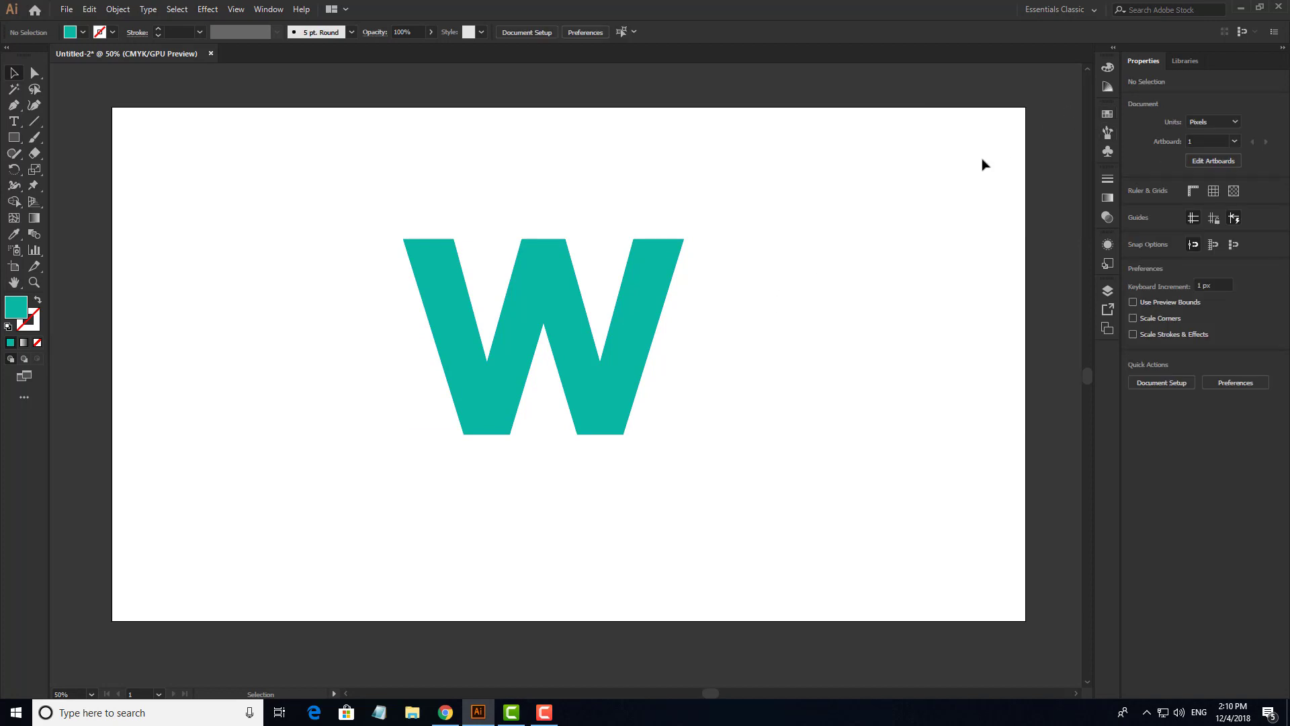
left_click_drag(820, 196, 600, 319)
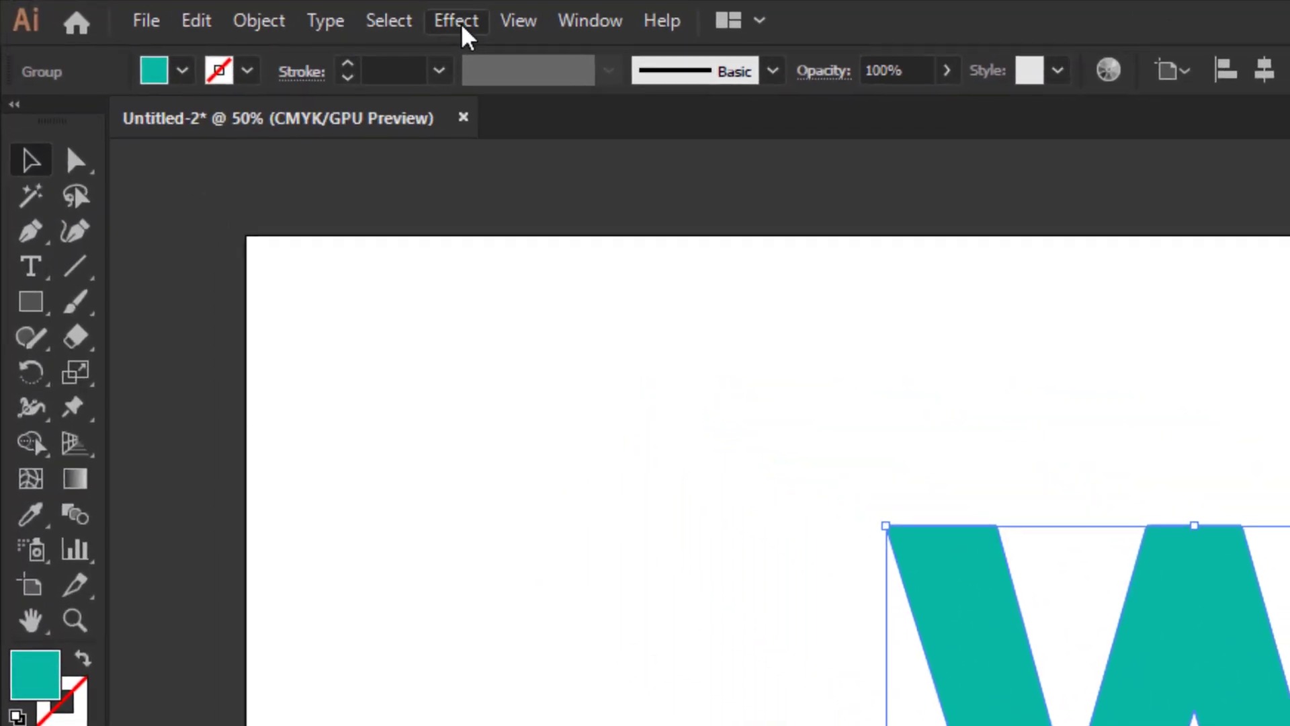
left_click(462, 26)
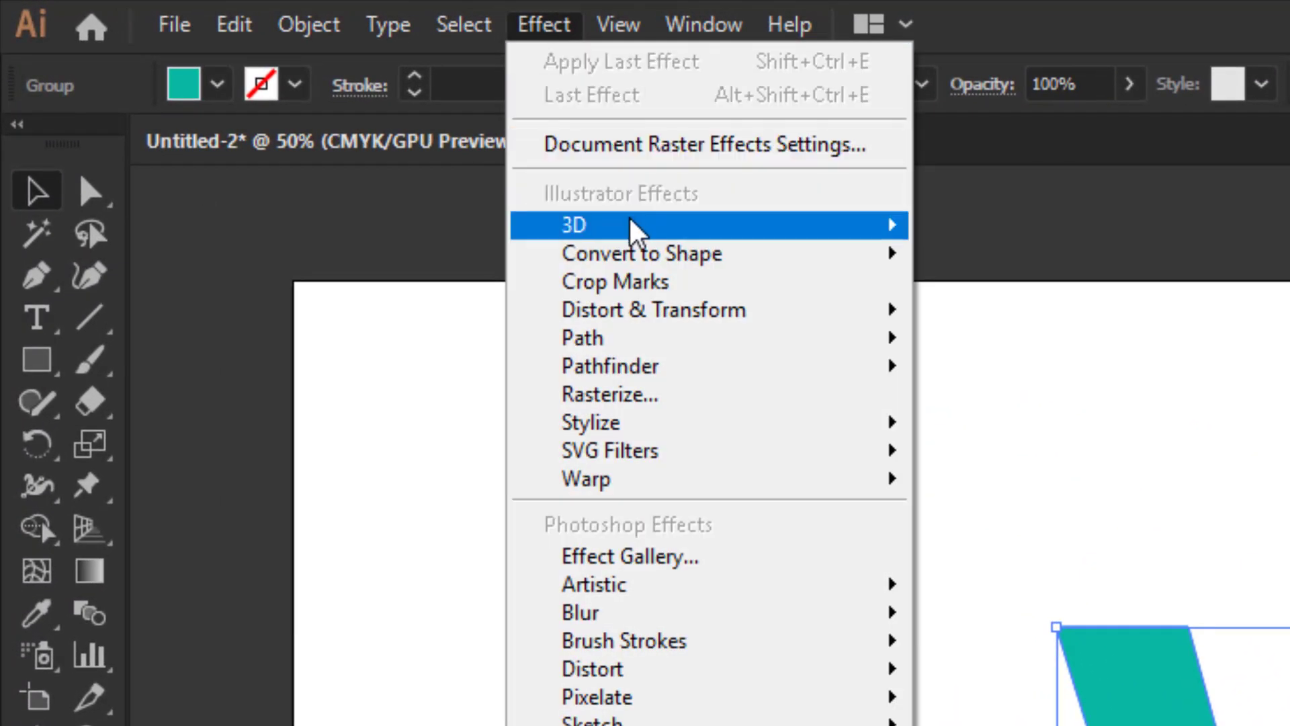
mouse_move(867, 263)
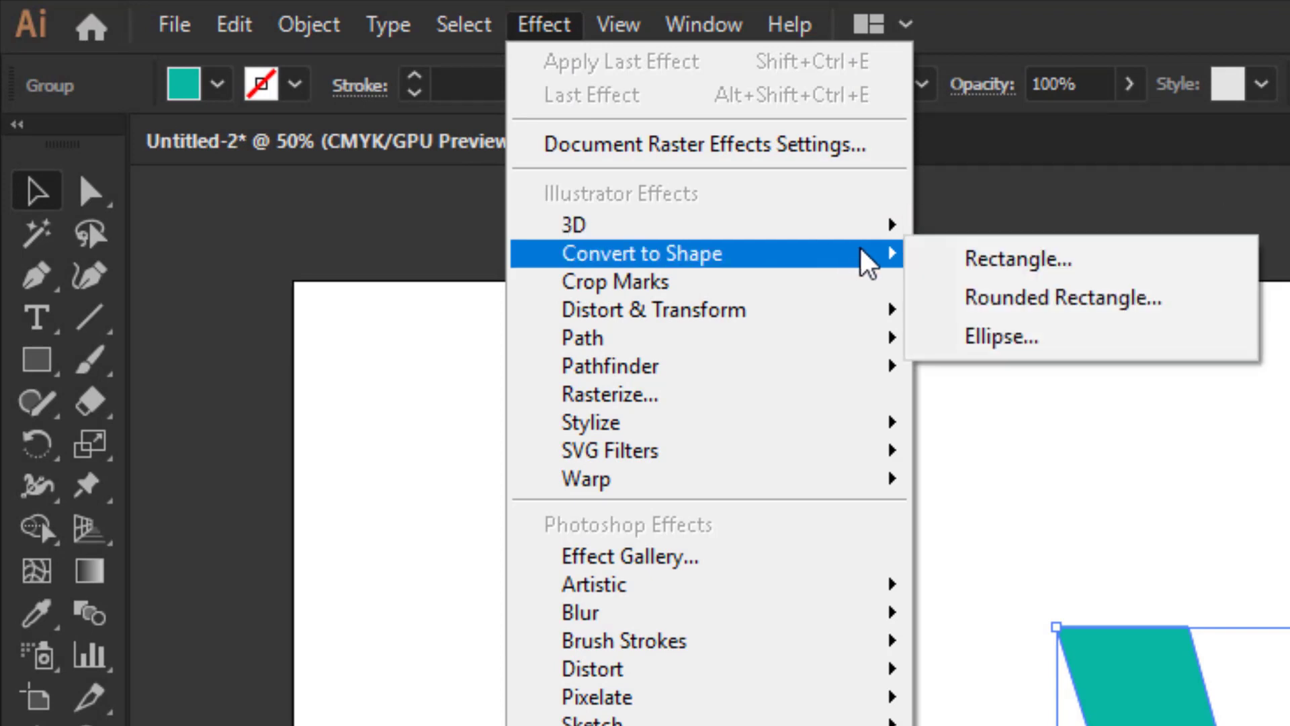
mouse_move(860, 232)
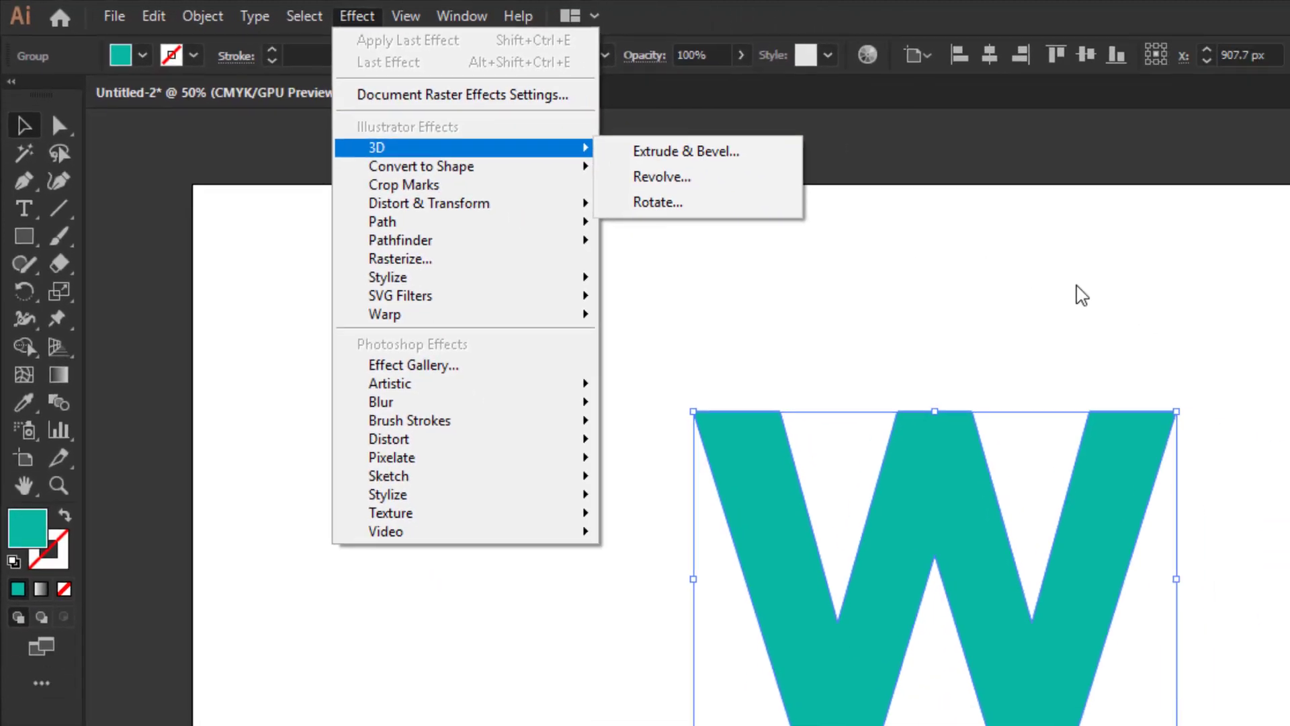
left_click(1083, 296)
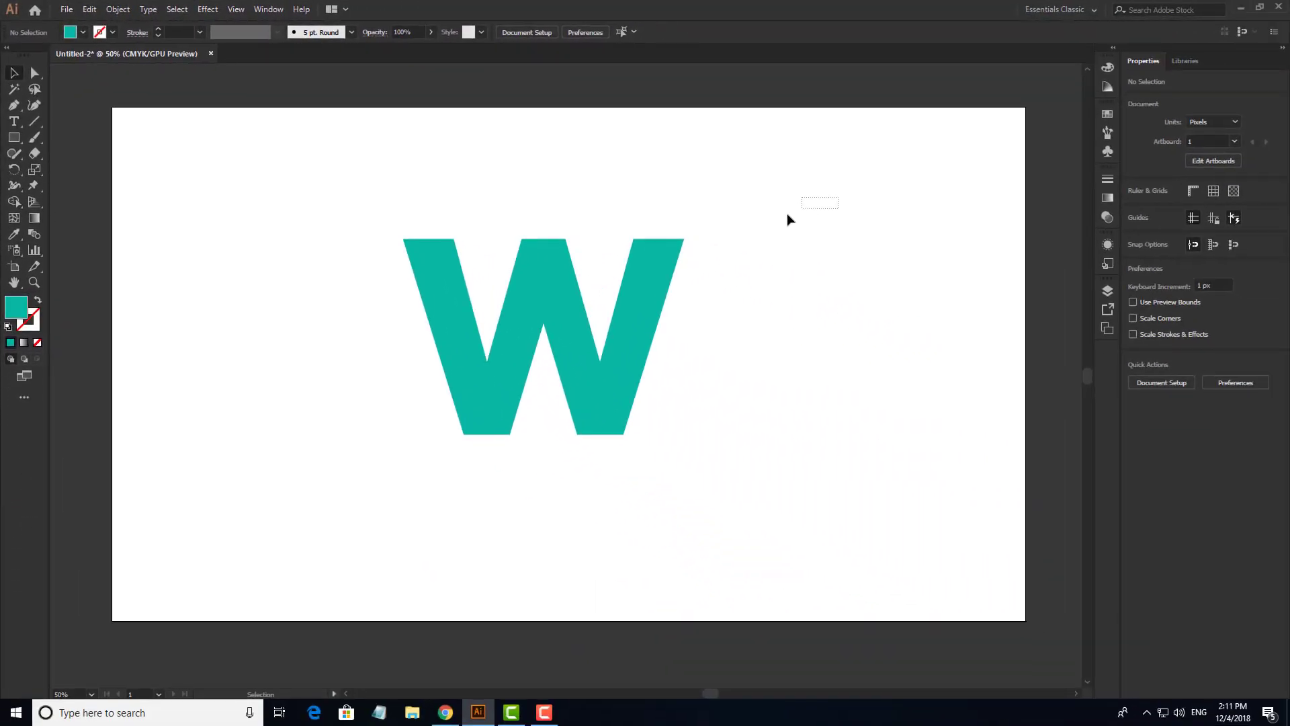
Start the 3D Extrude & Bevel effect on the teal W and preview it with the options moved clear of the letter.
left_click_drag(789, 219, 572, 340)
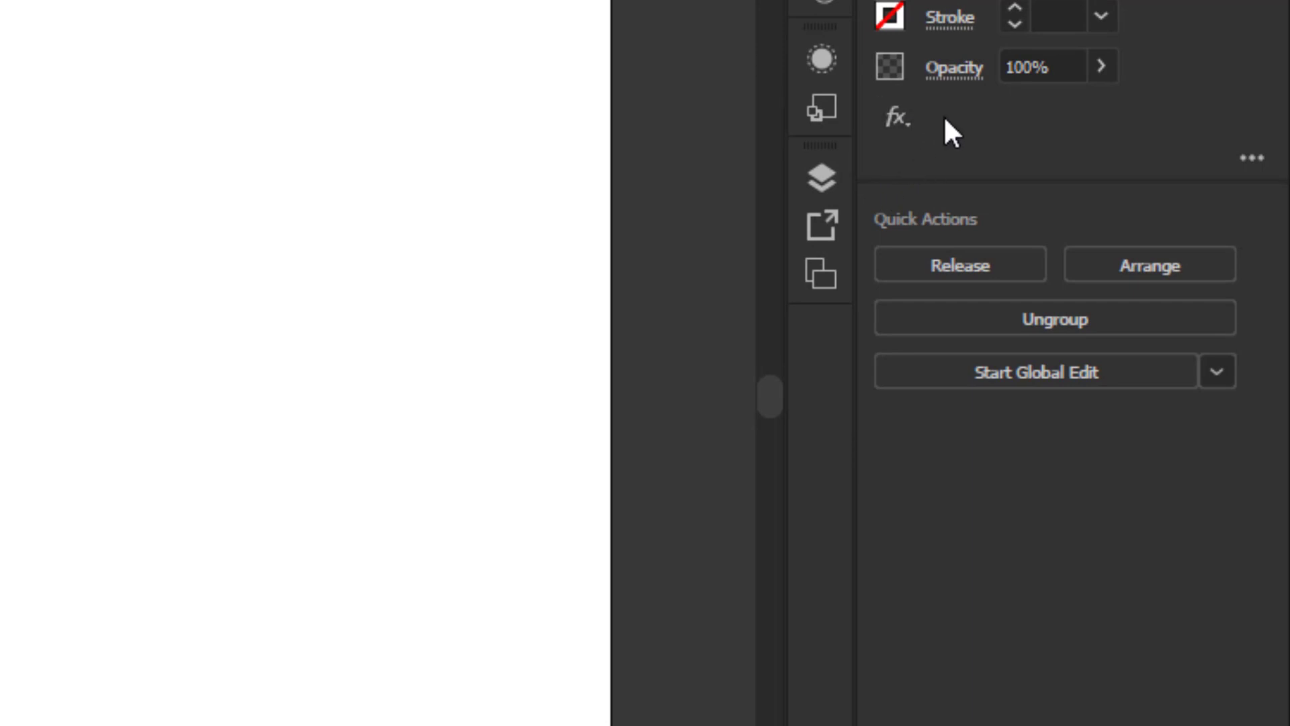
left_click(900, 120)
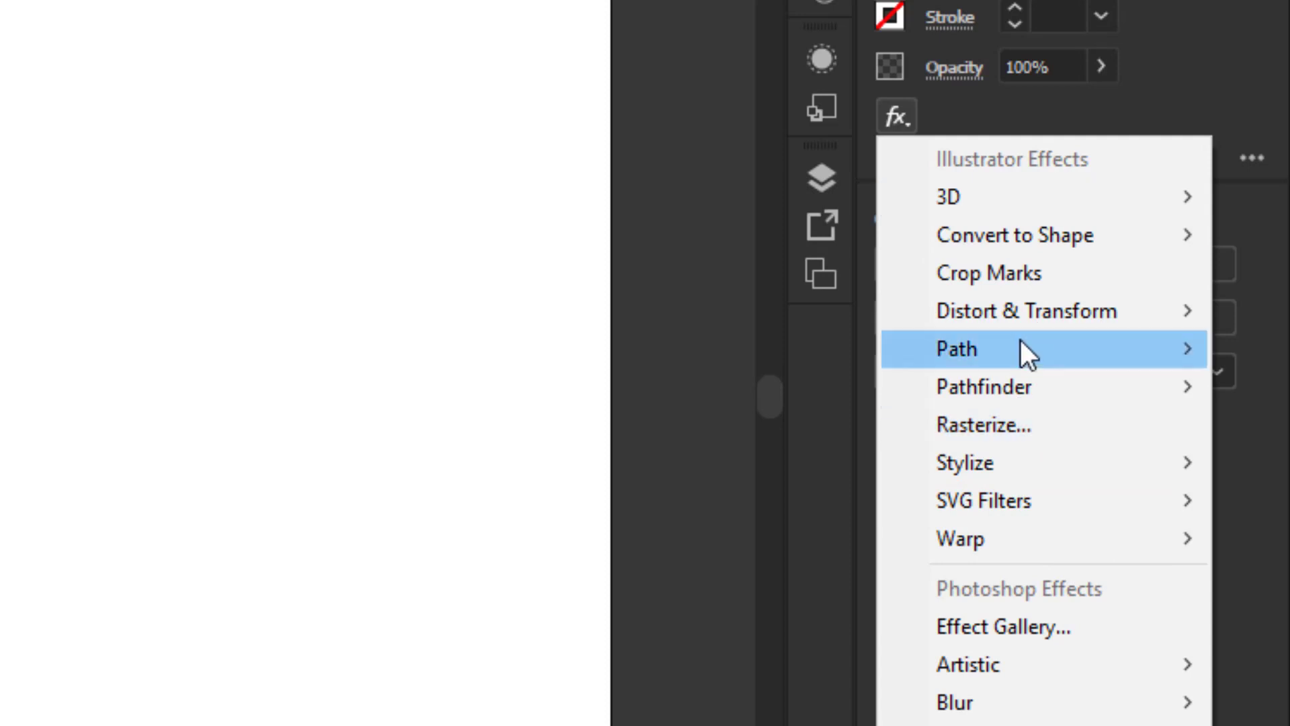
mouse_move(1022, 340)
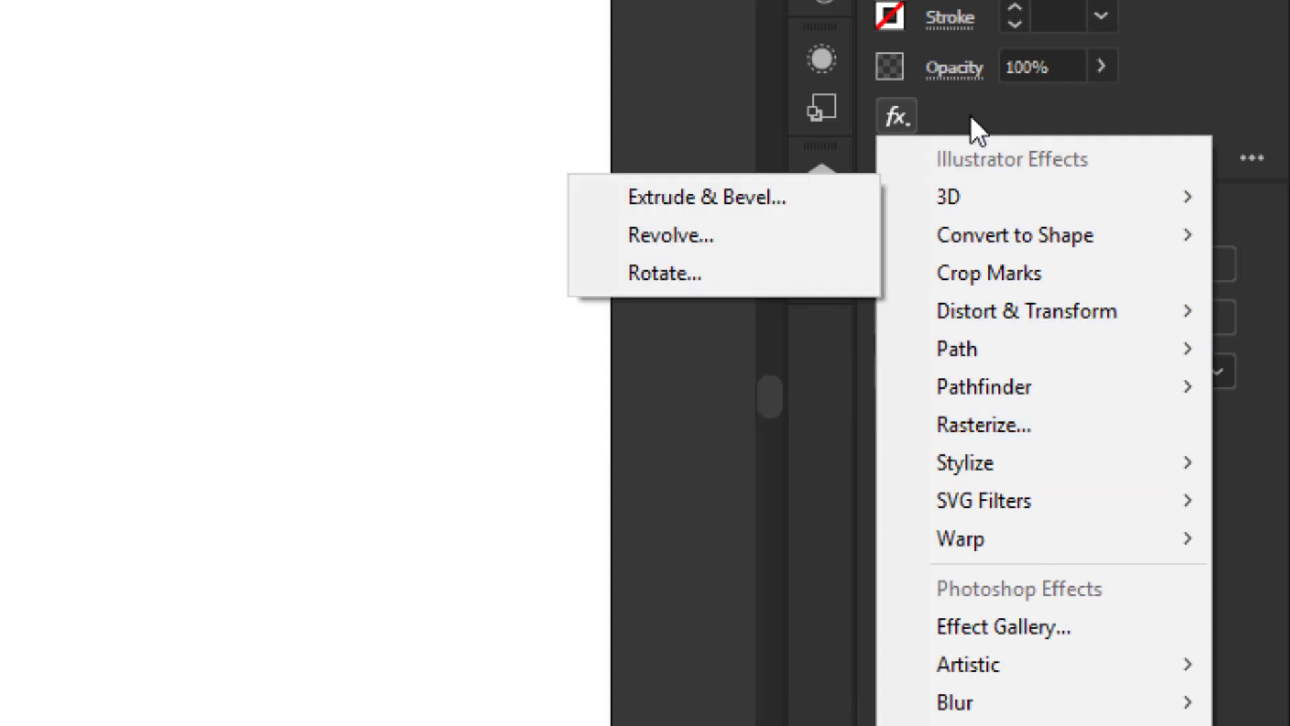
mouse_move(961, 199)
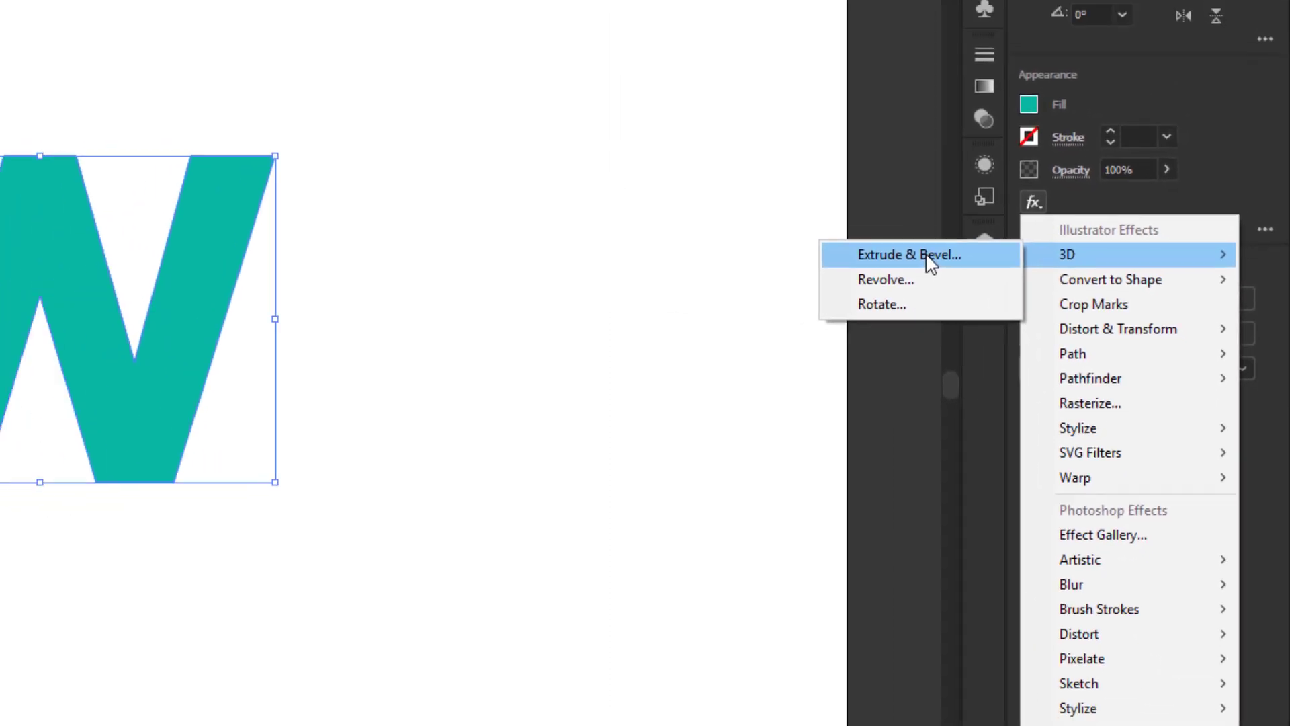
left_click(986, 273)
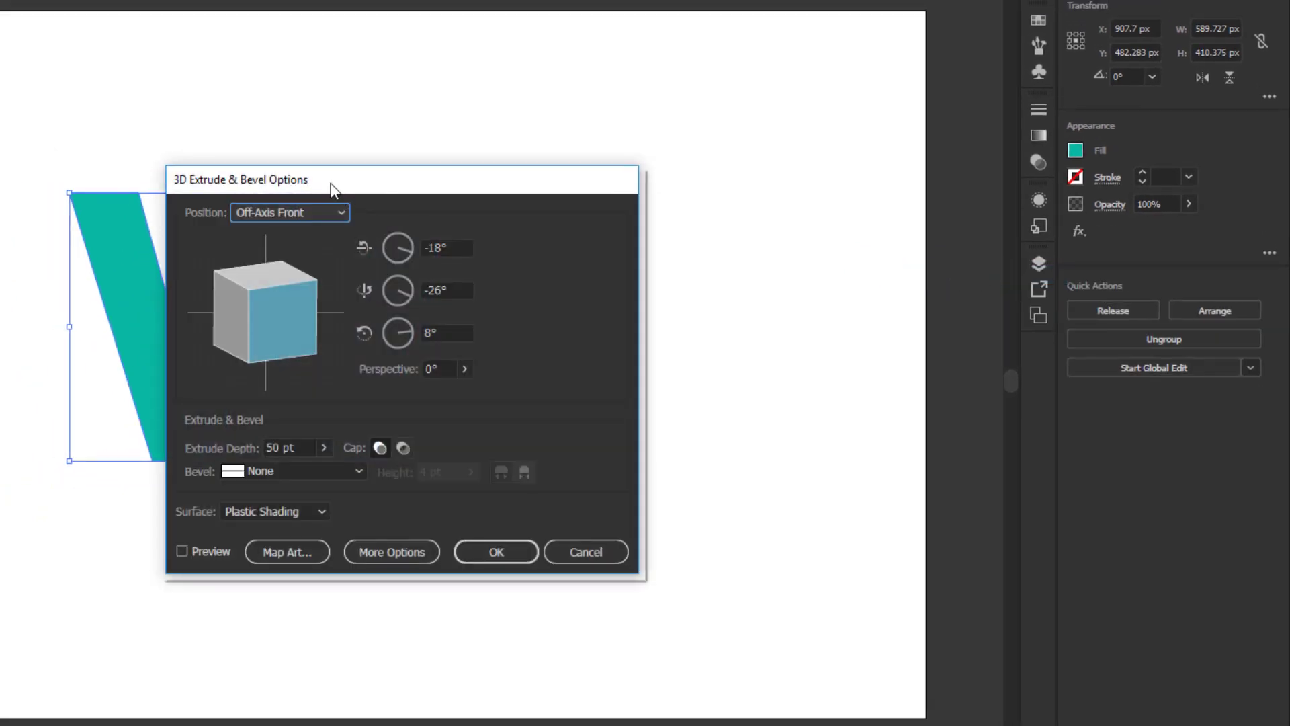
left_click_drag(345, 187, 664, 144)
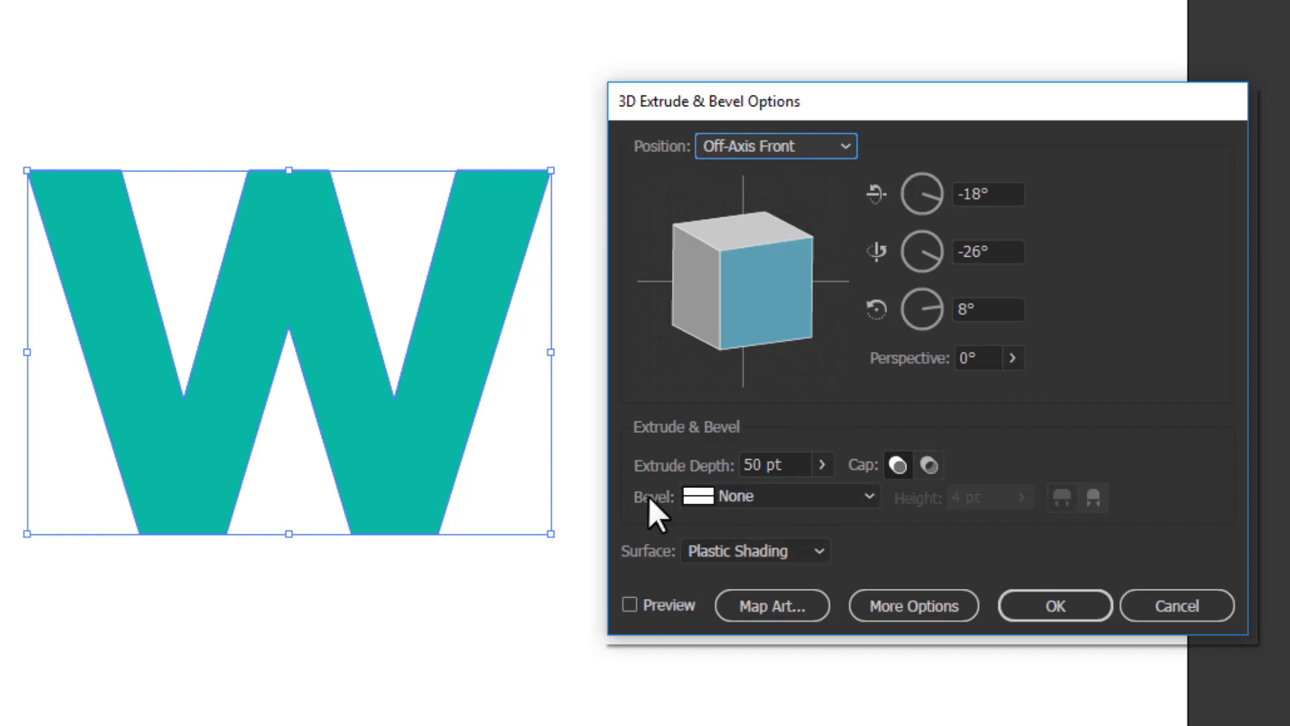
left_click(650, 606)
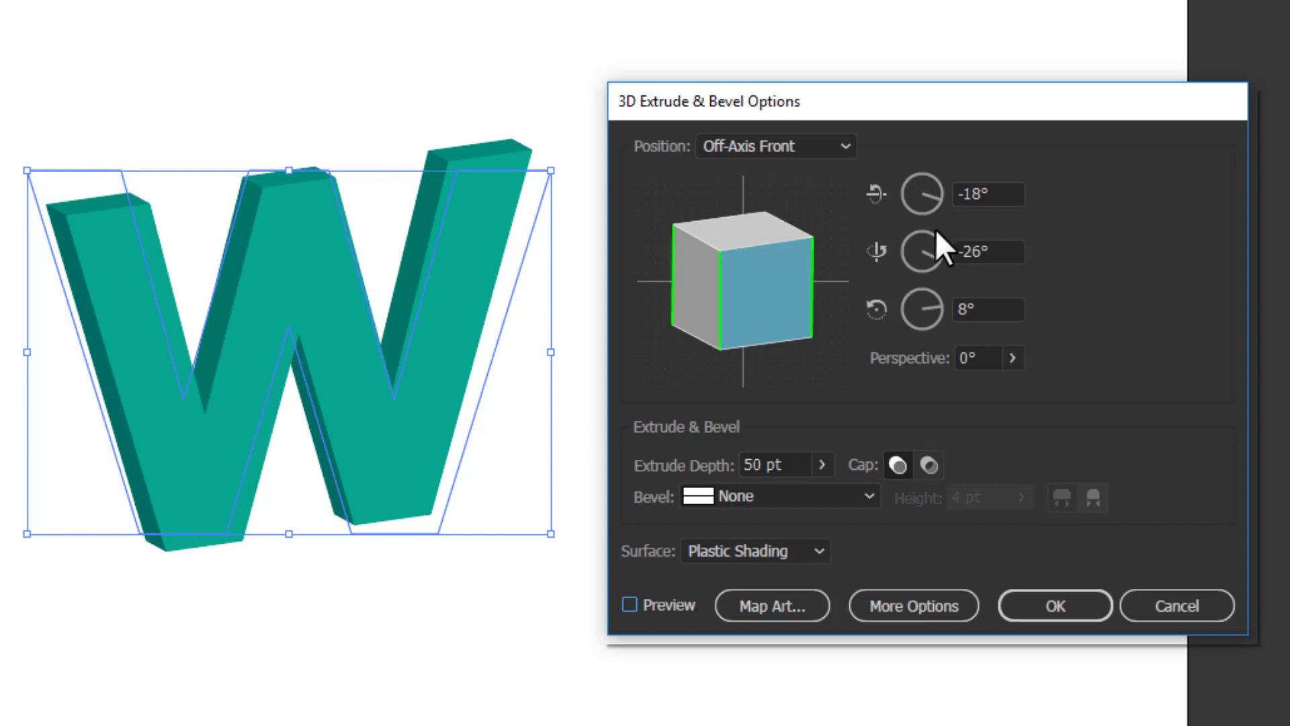
left_click(777, 150)
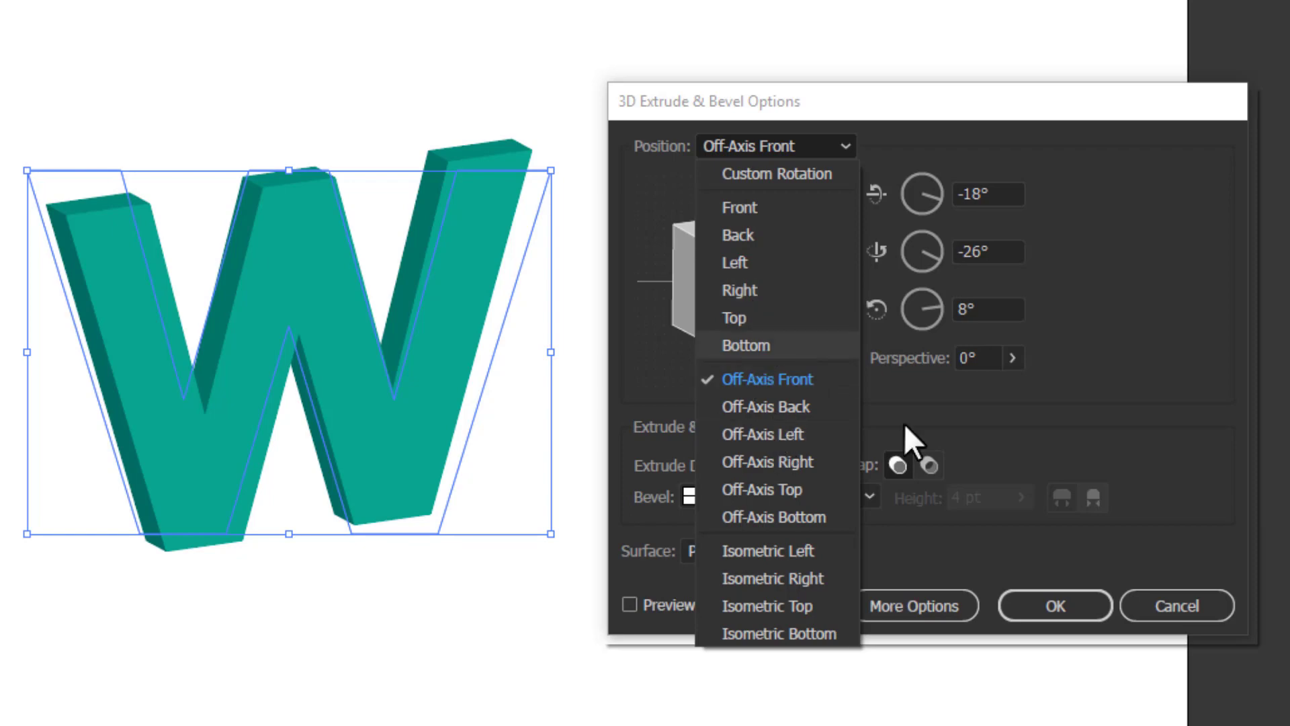
left_click(736, 146)
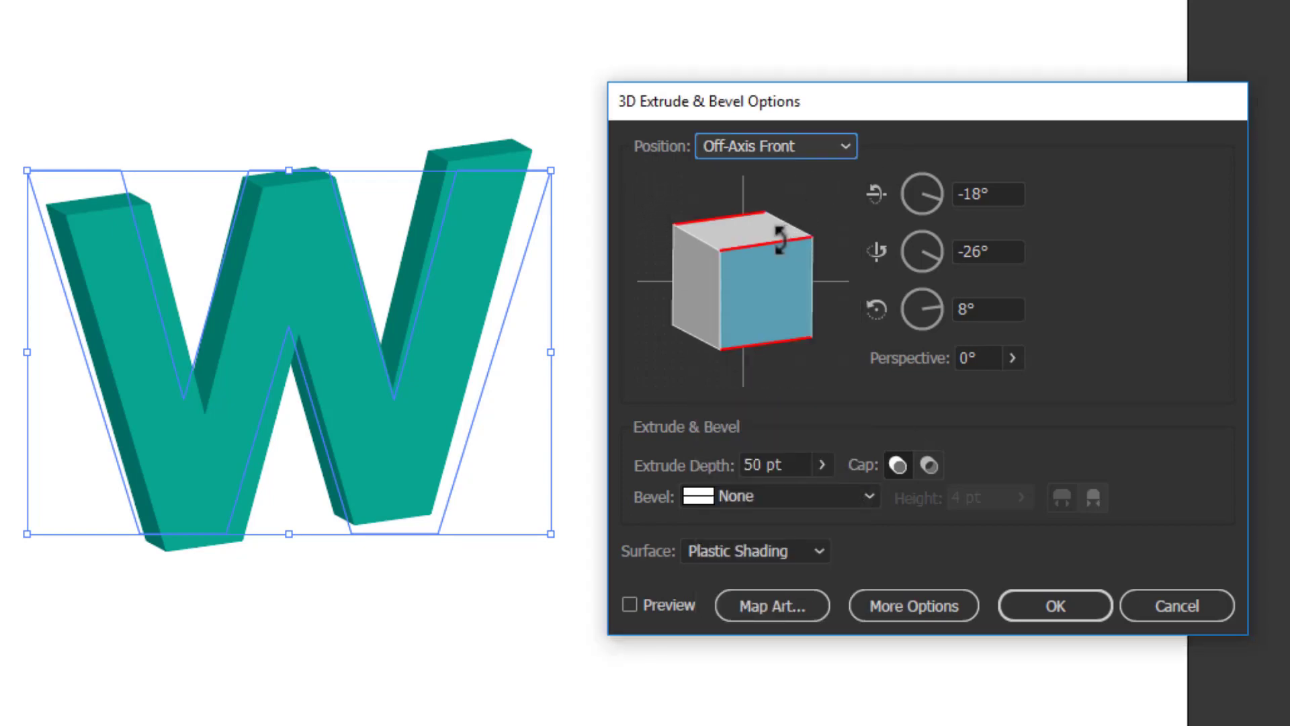
left_click(755, 143)
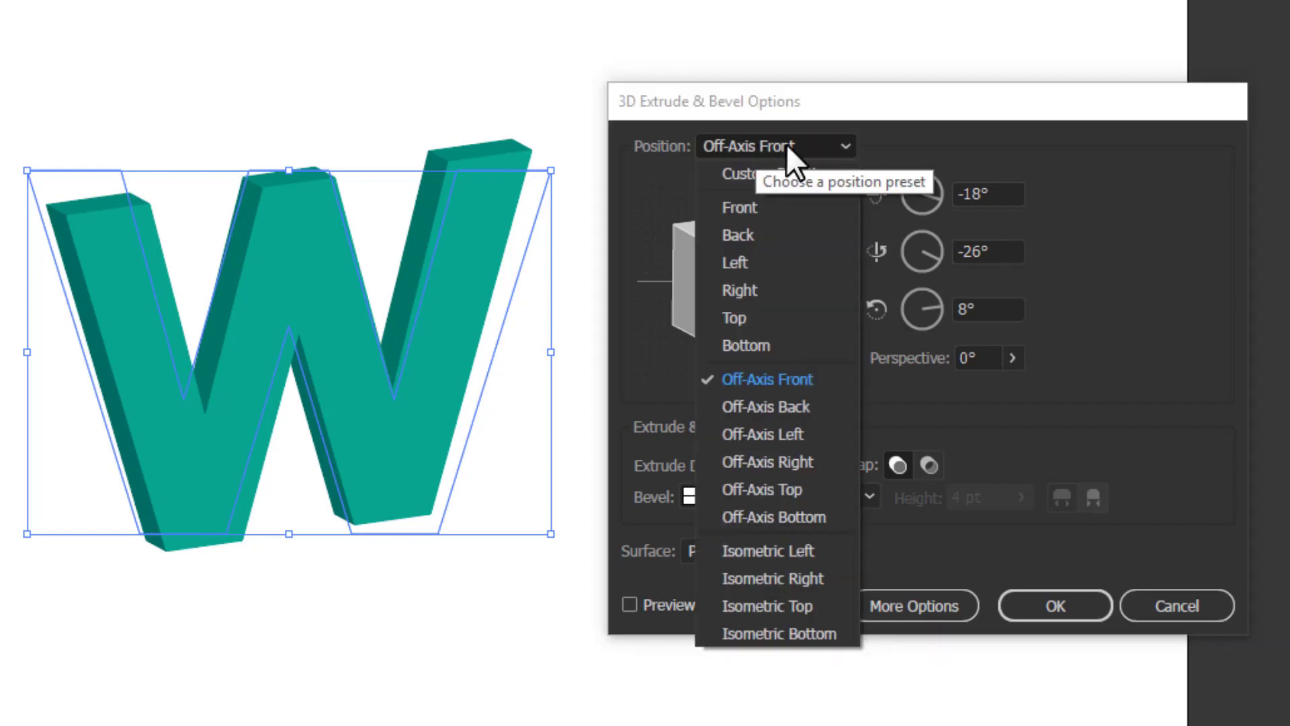
left_click(840, 141)
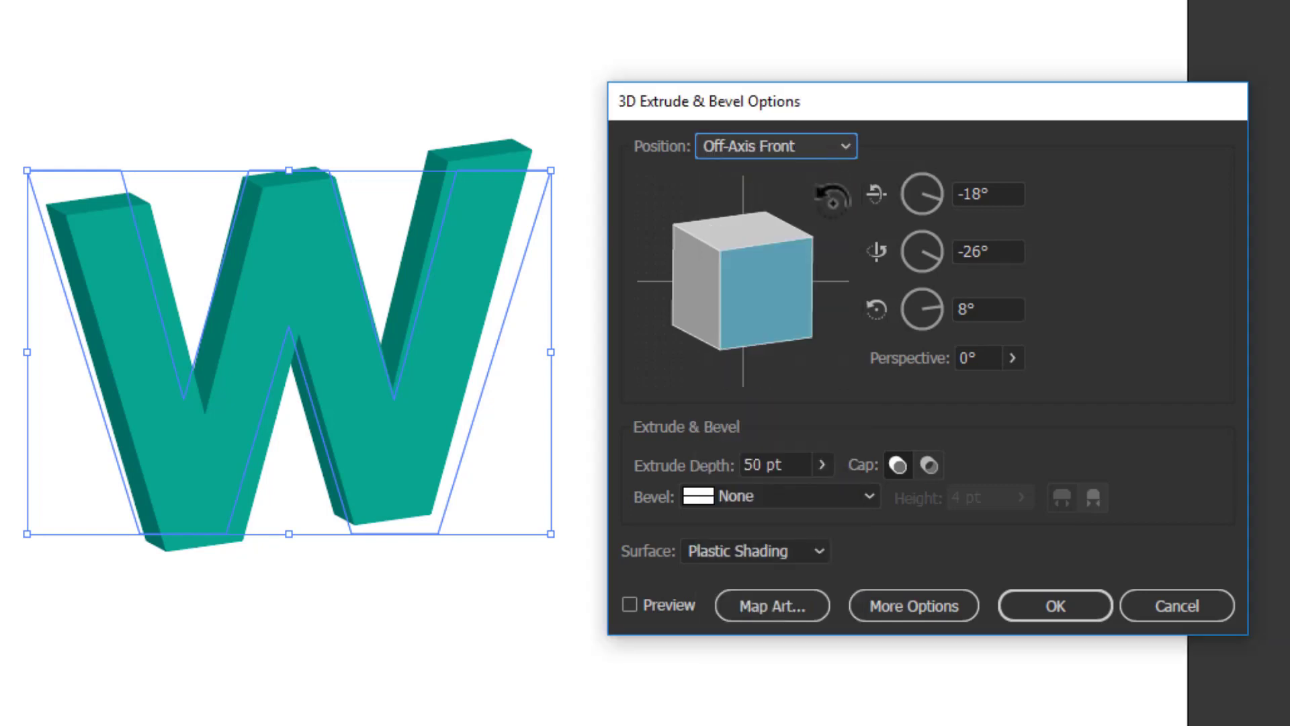
Rotate the 3D position cube freely to a custom rotation of about -12°, -43° and 12°.
left_click(753, 247)
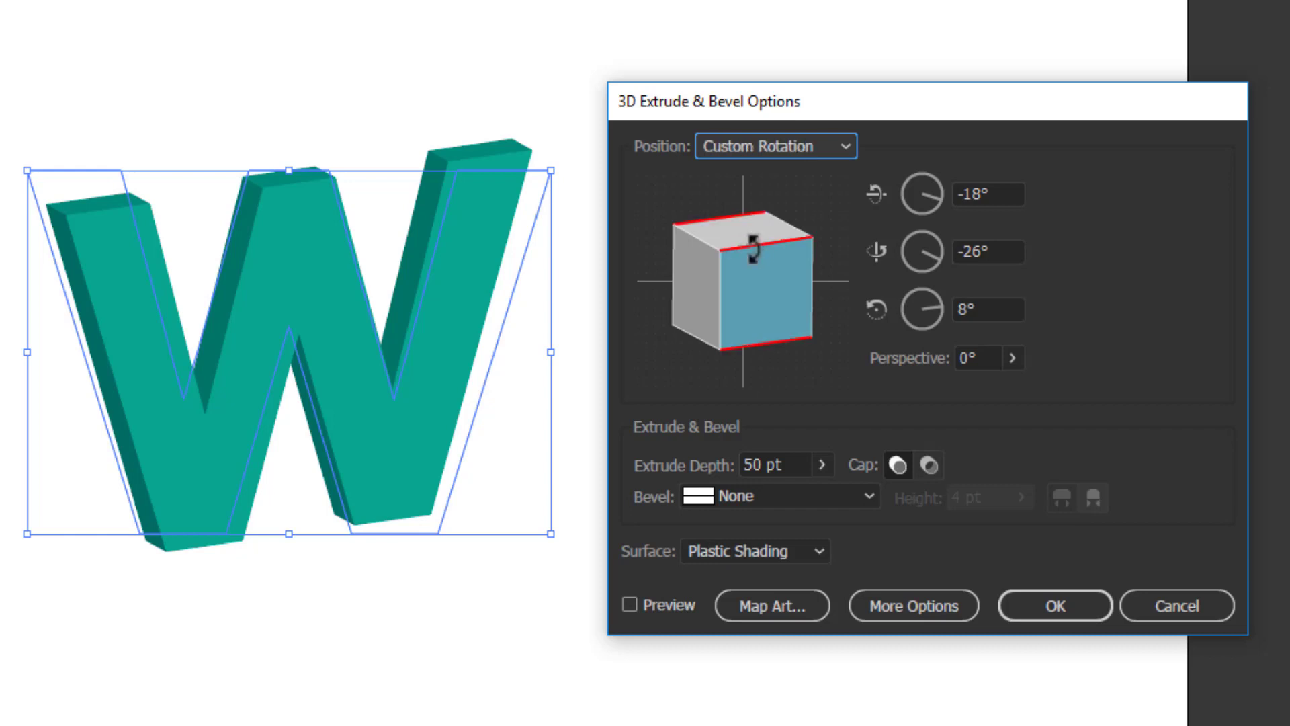
mouse_move(754, 247)
left_mouse_down()
mouse_move(755, 230)
mouse_move(766, 265)
mouse_move(737, 250)
left_mouse_up()
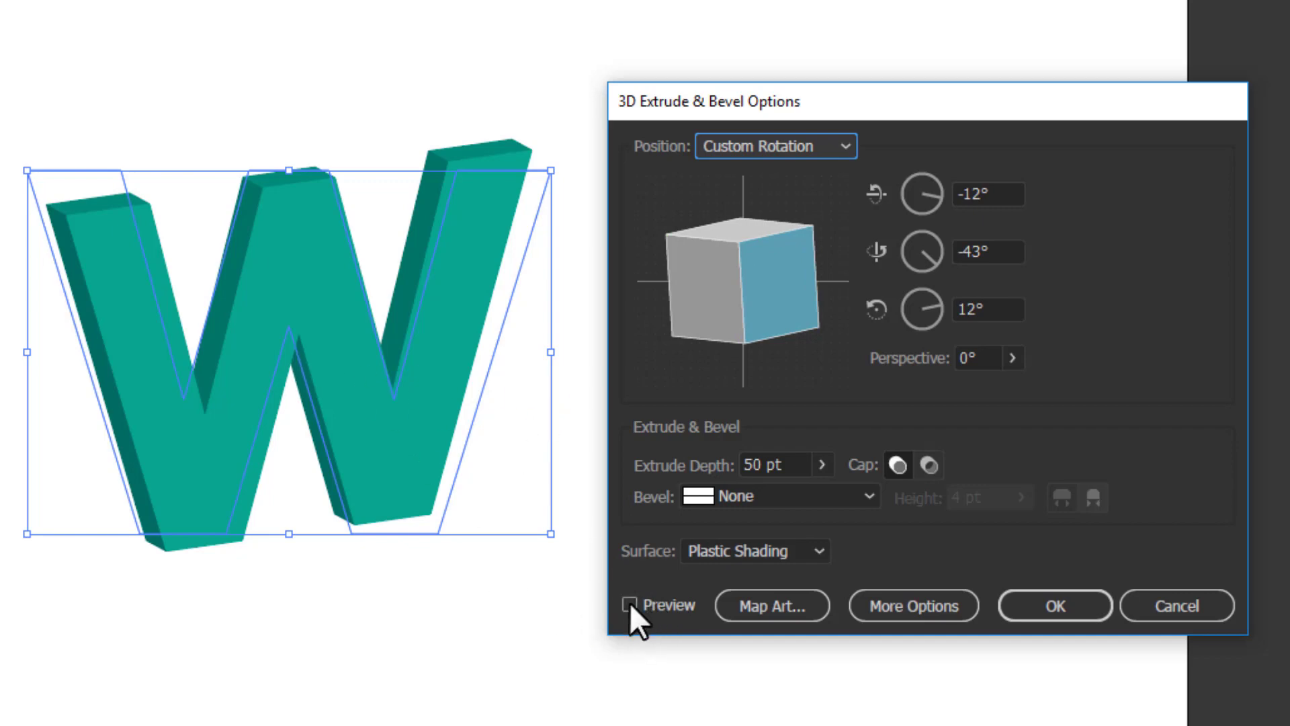
Rotate the 3D position cube with the preview on to about -5°, -35° and 4°, and apply the Extrude & Bevel effect.
left_click(646, 606)
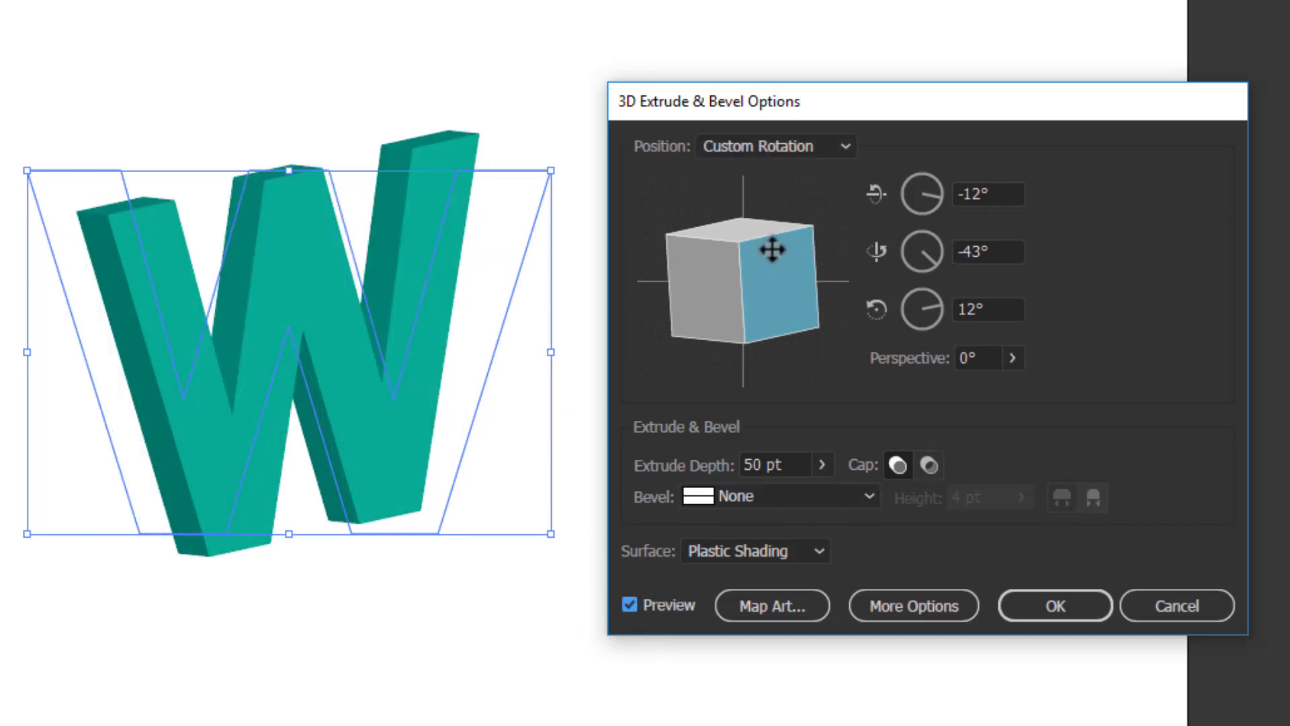
left_click_drag(777, 243, 726, 271)
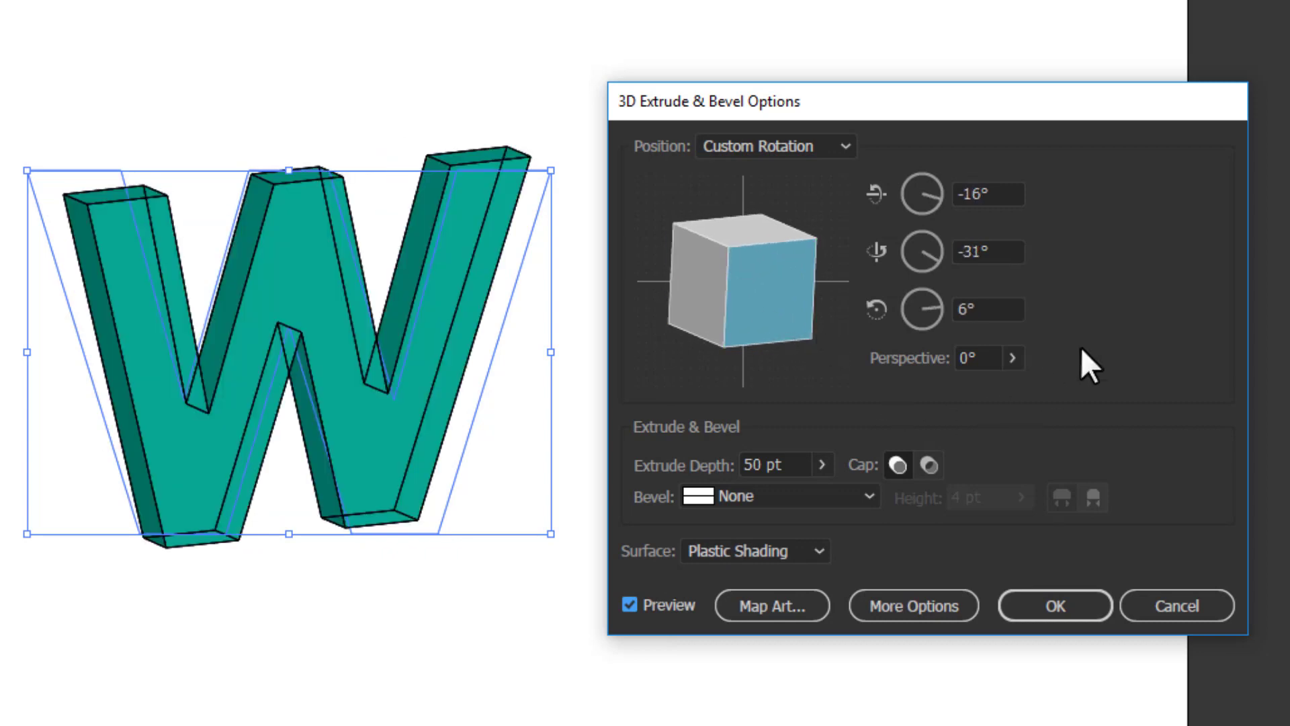
left_click_drag(758, 308, 751, 269)
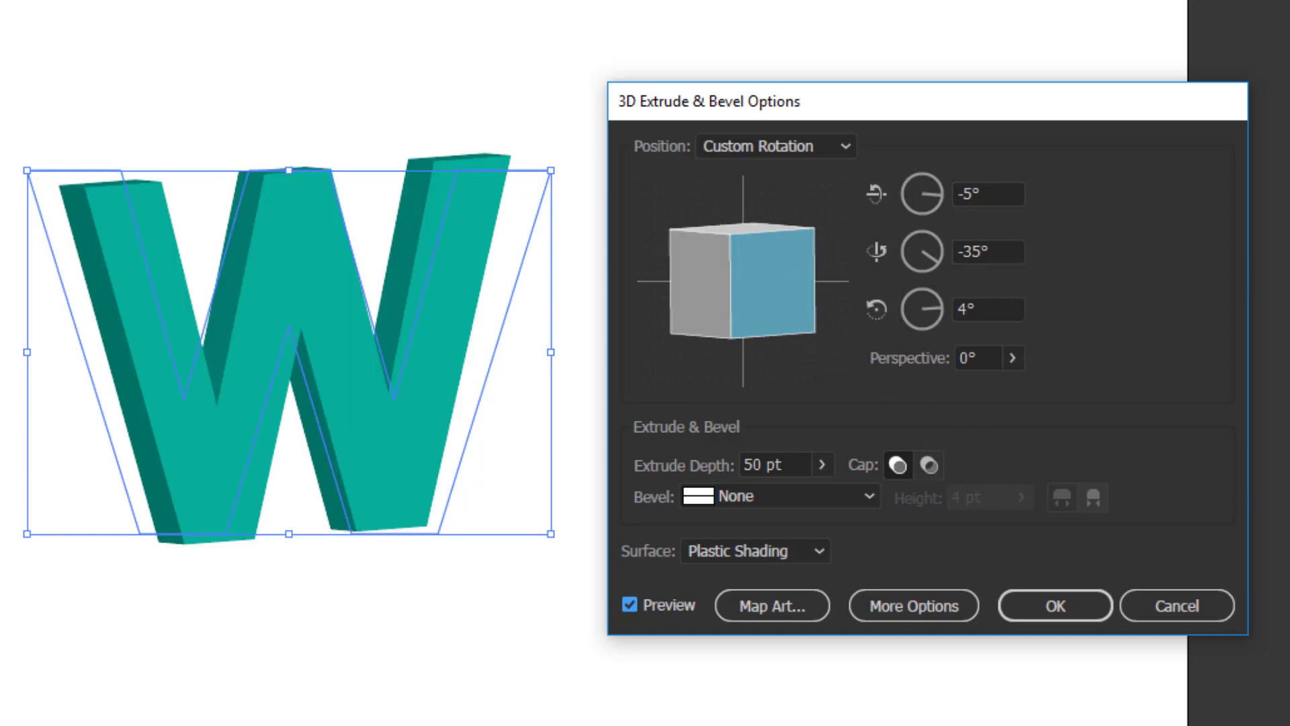
left_click(1057, 600)
left_click(788, 266)
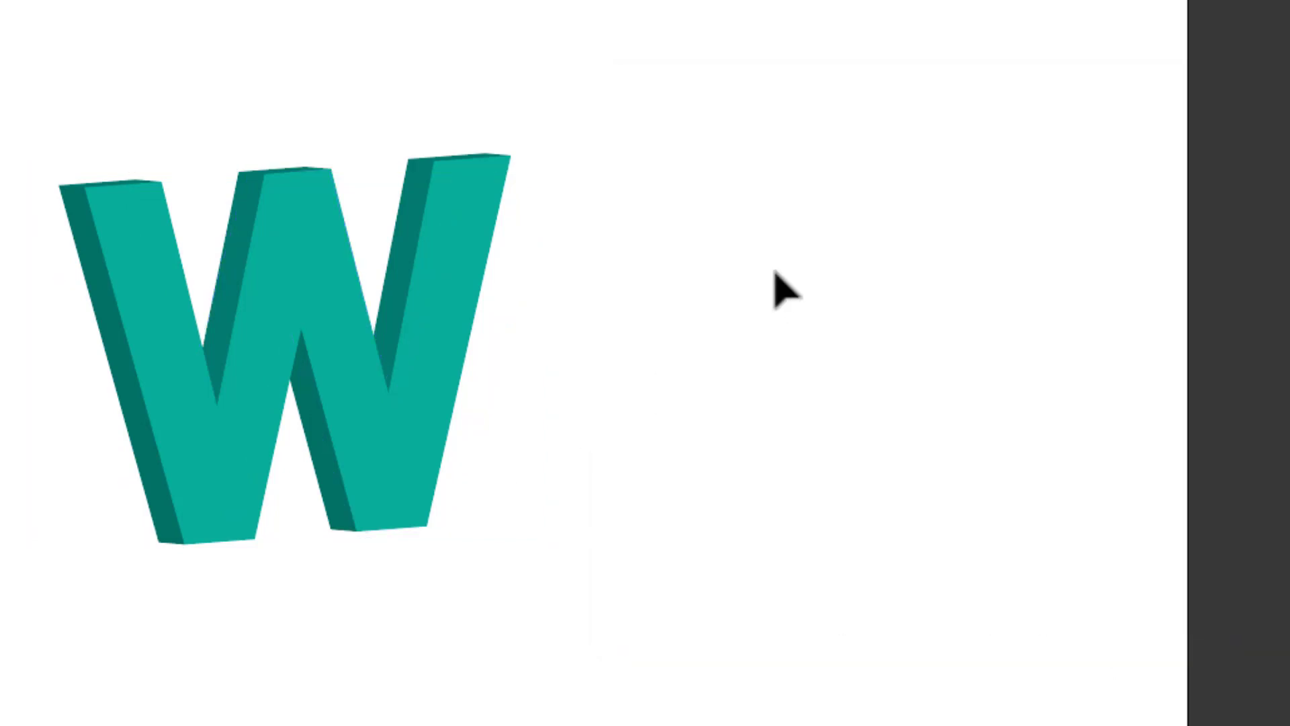
Select the extruded W and examine its faces and edges up close and against the whole artboard.
scroll(739, 245, "up", 3)
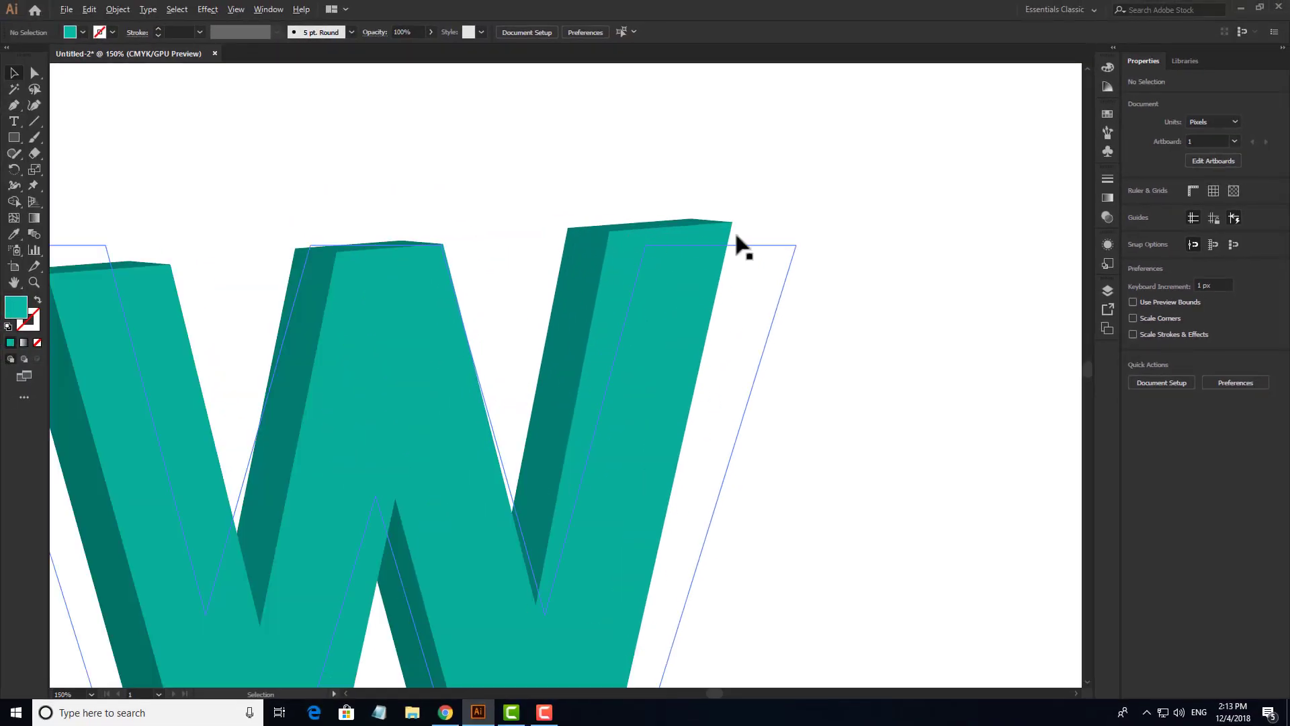
scroll(870, 302, "down", 3)
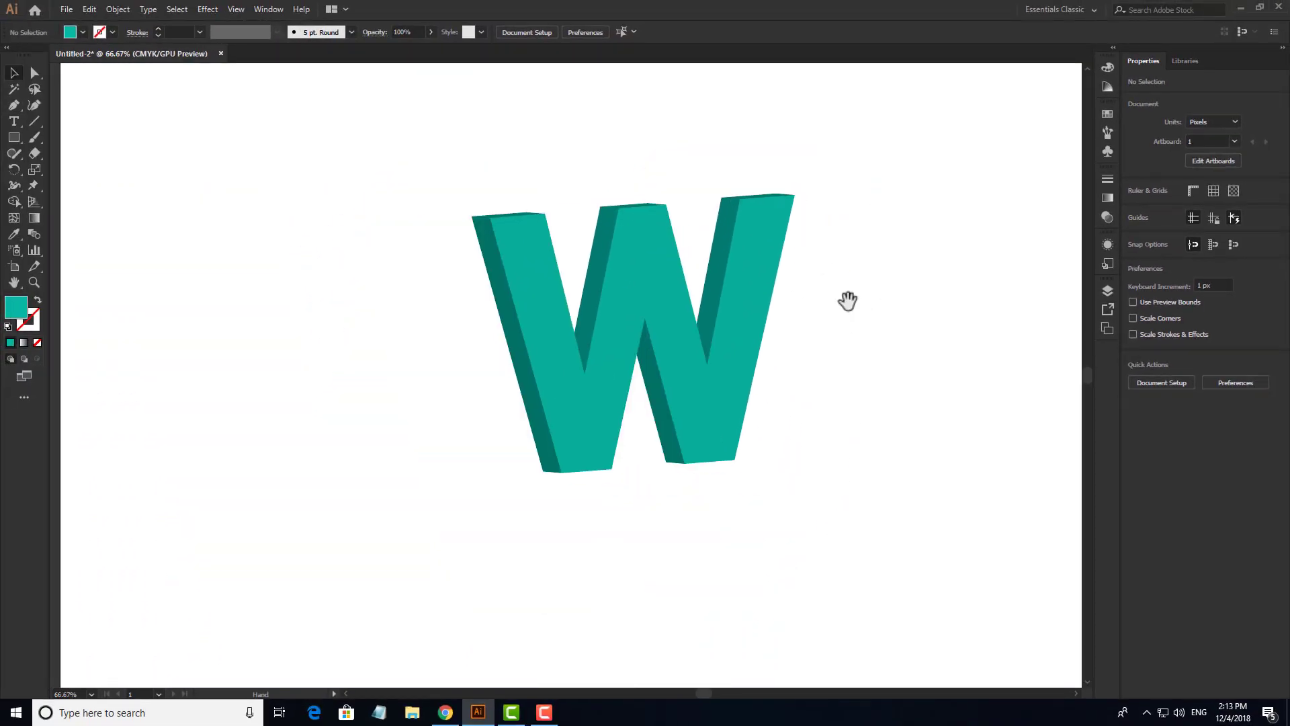
left_click(737, 277)
mouse_move(763, 274)
left_mouse_down()
mouse_move(728, 273)
mouse_move(739, 269)
left_mouse_up()
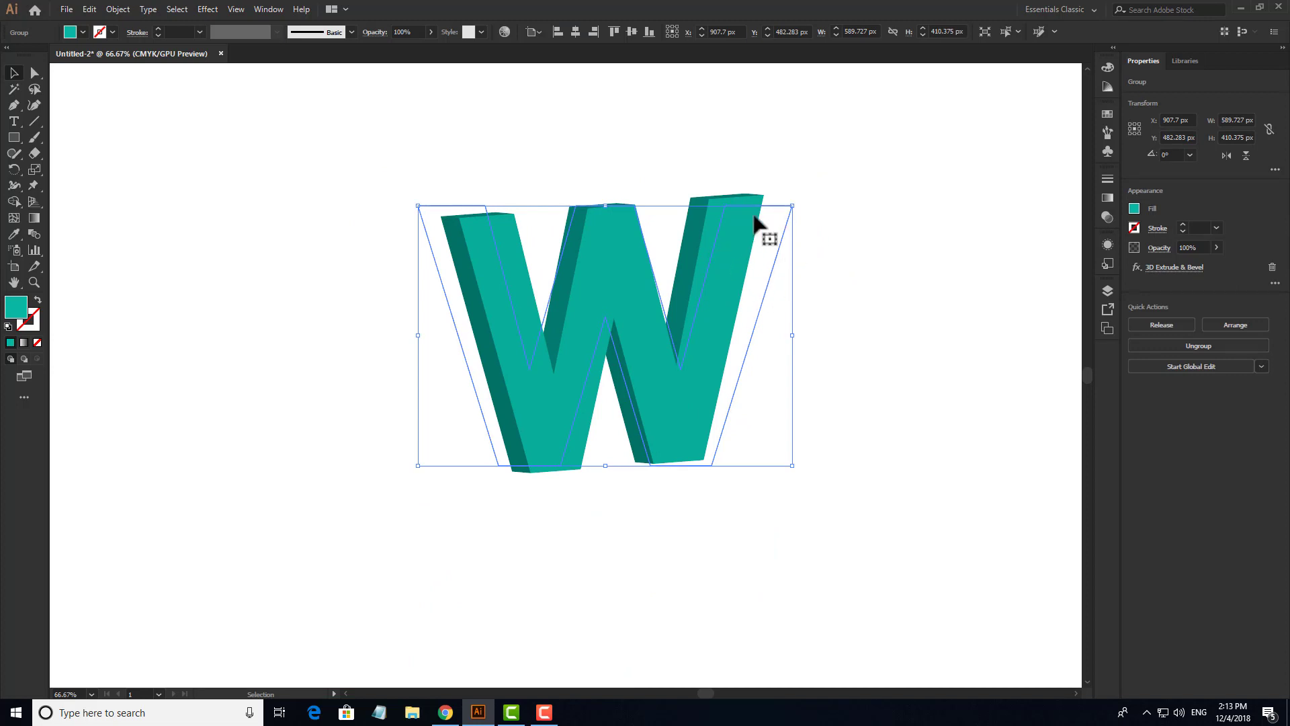
scroll(766, 273, "down", 1)
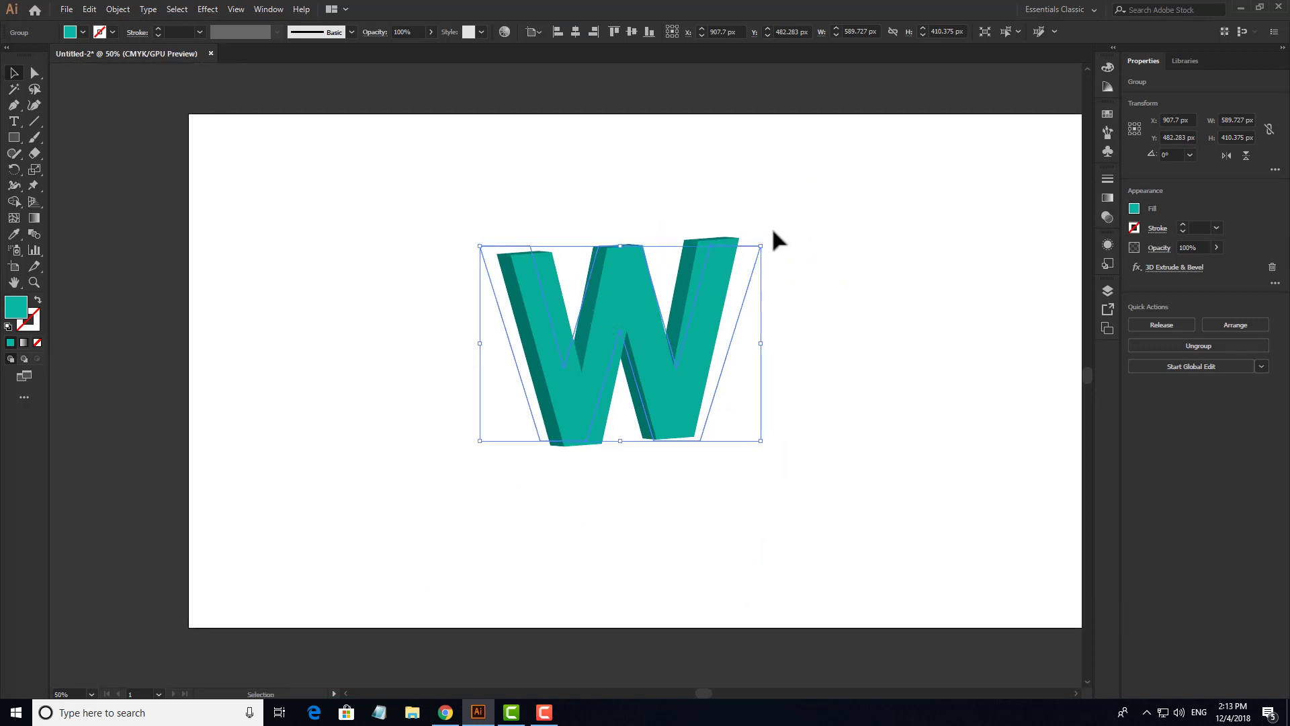
scroll(687, 304, "up", 2)
scroll(688, 303, "down", 1)
scroll(689, 306, "up", 2)
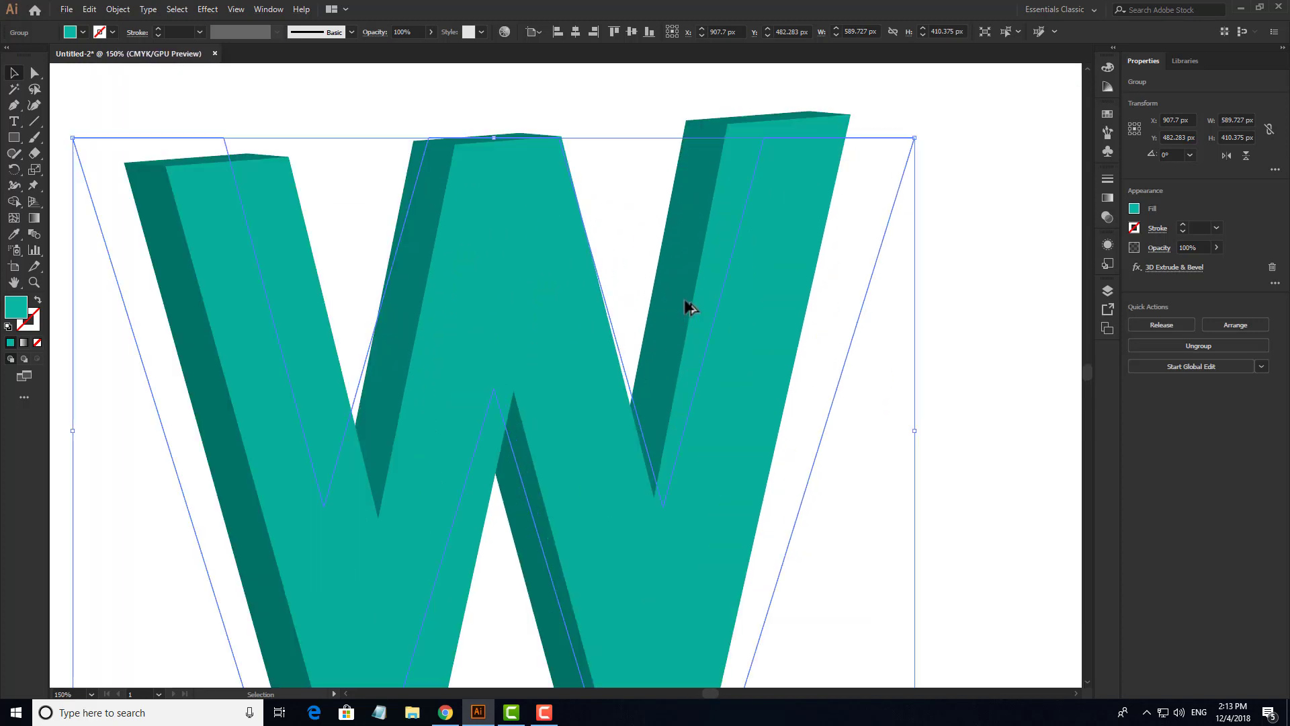
scroll(689, 301, "down", 2)
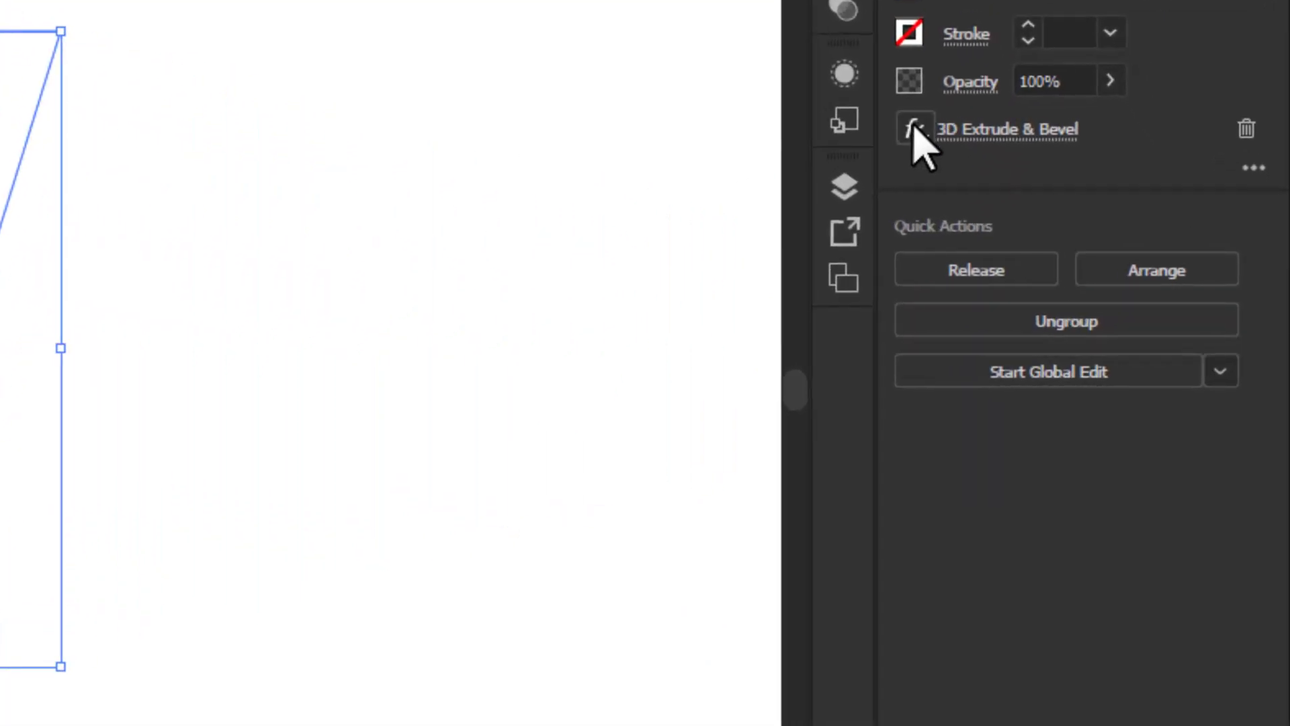
left_click(913, 124)
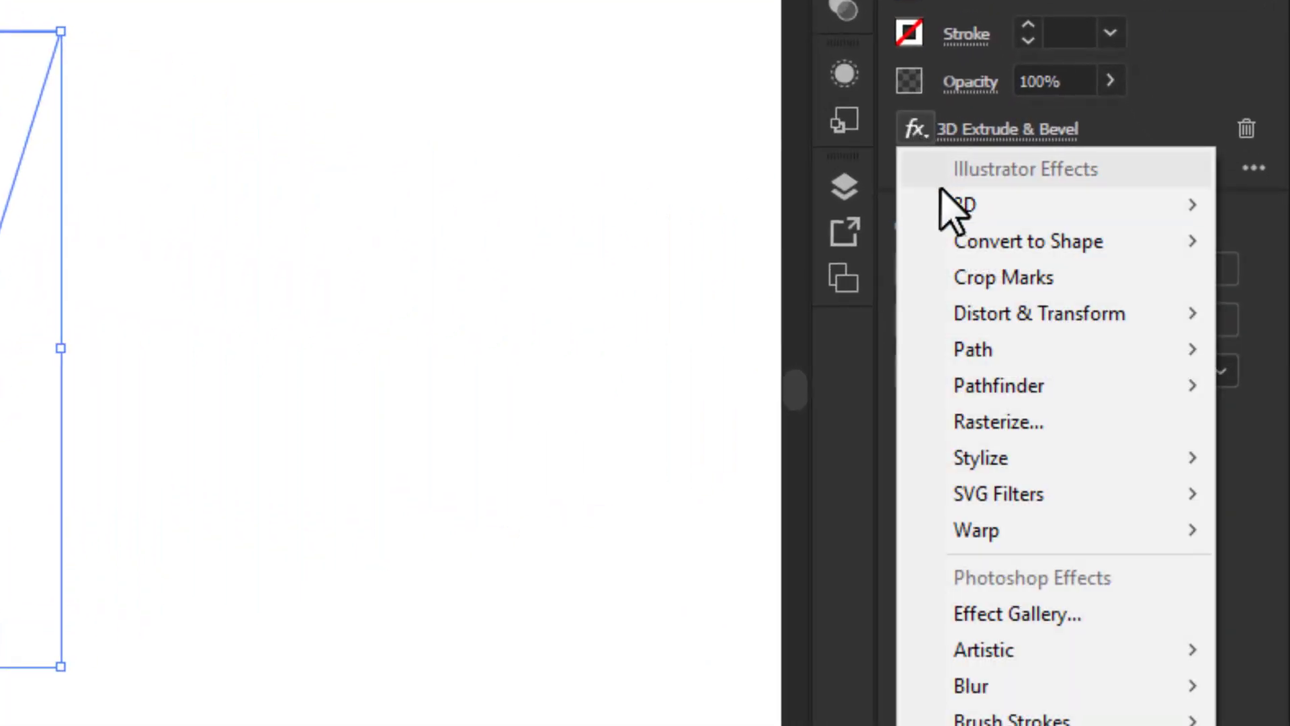
mouse_move(939, 213)
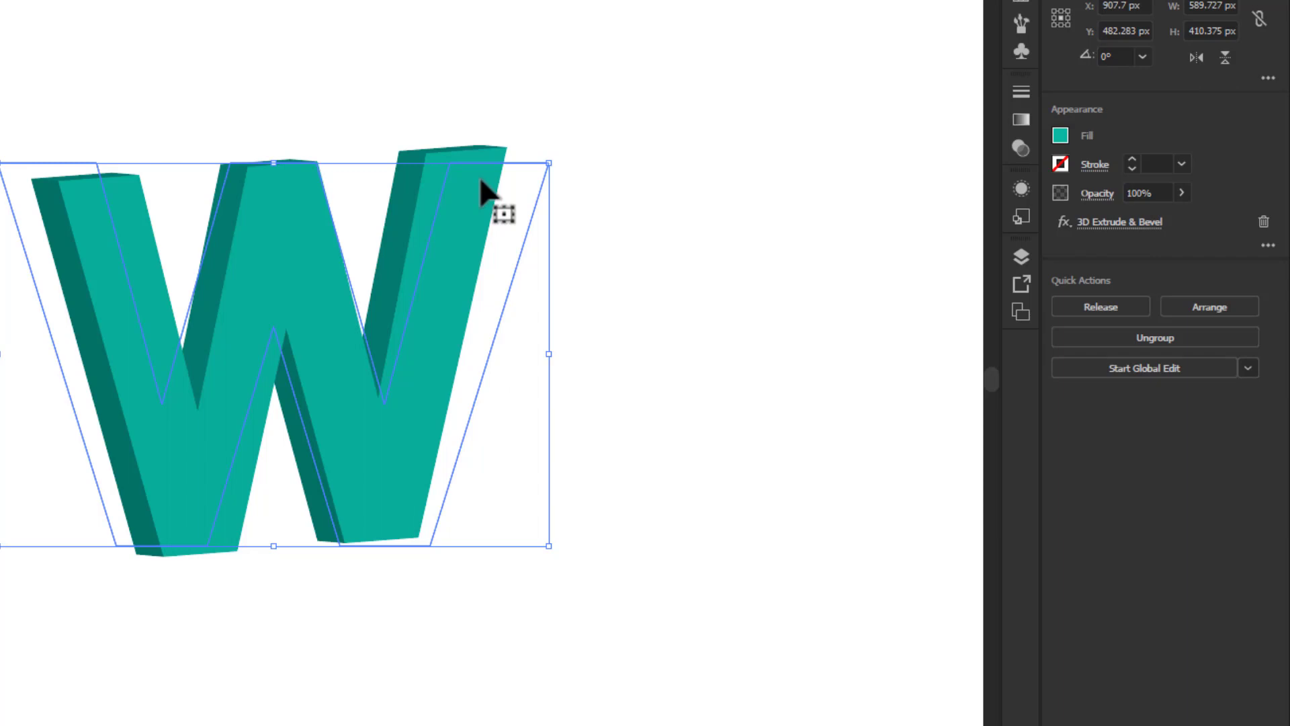
scroll(310, 250, "down", 3)
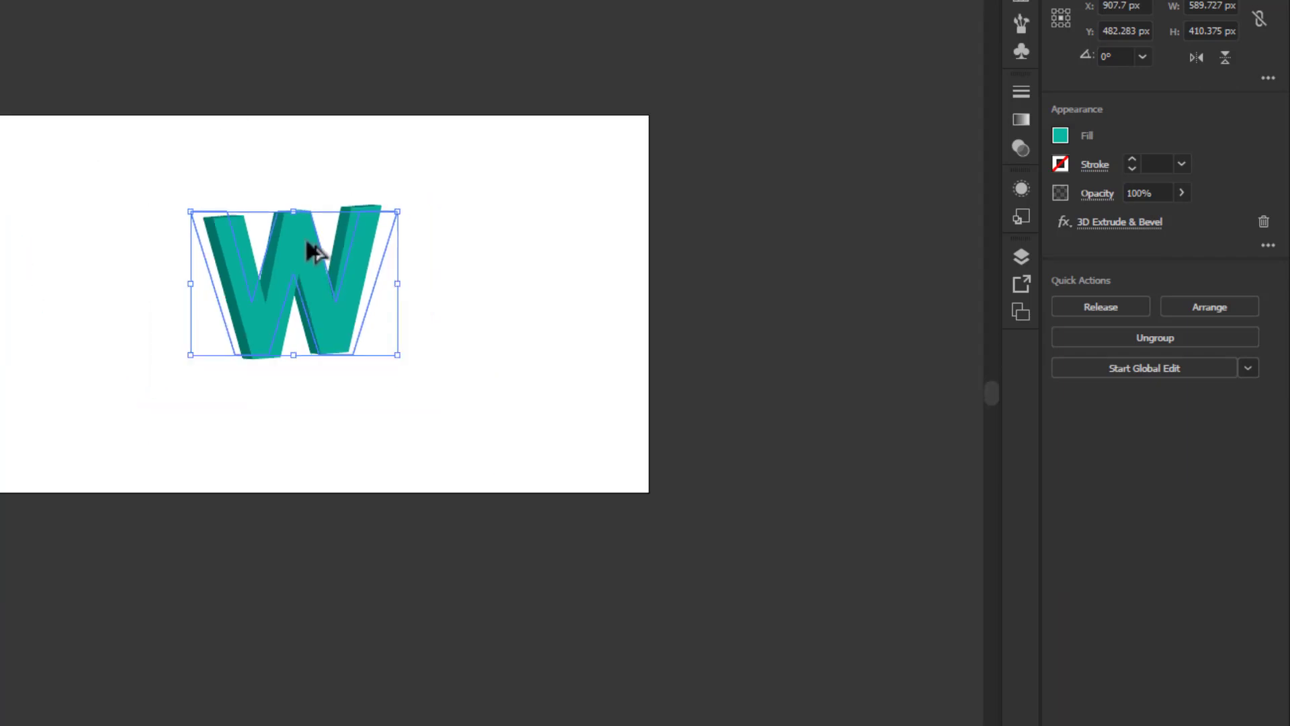
scroll(308, 247, "up", 5)
scroll(379, 247, "right", 2)
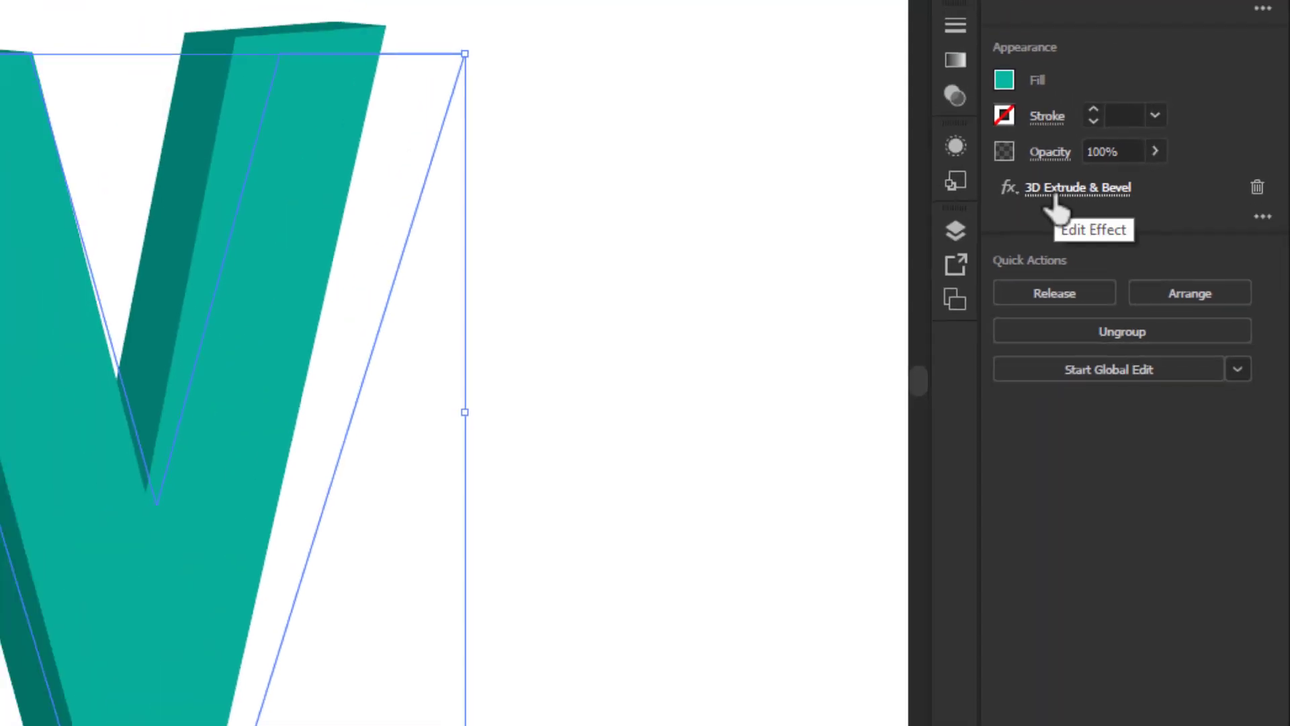
Reopen the W's Extrude & Bevel effect, preview it clear of the letter, and accept the same settings.
left_click(1056, 195)
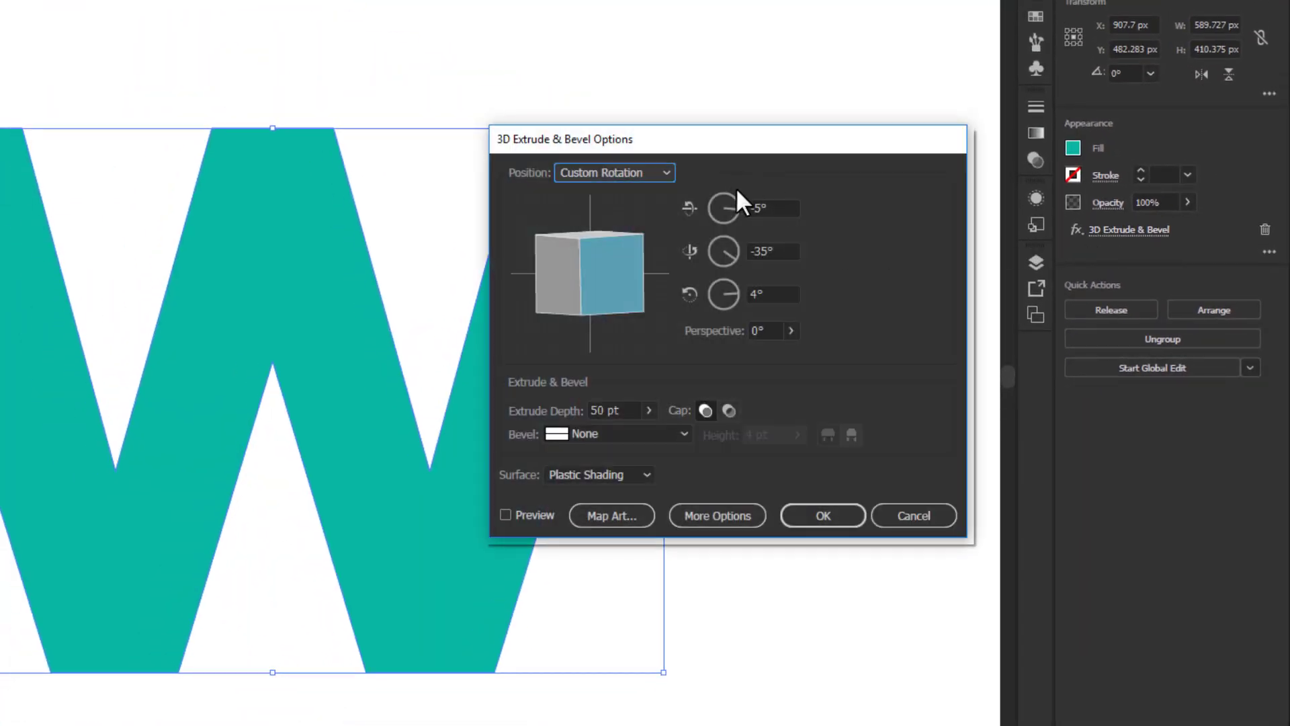
left_click_drag(759, 140, 947, 250)
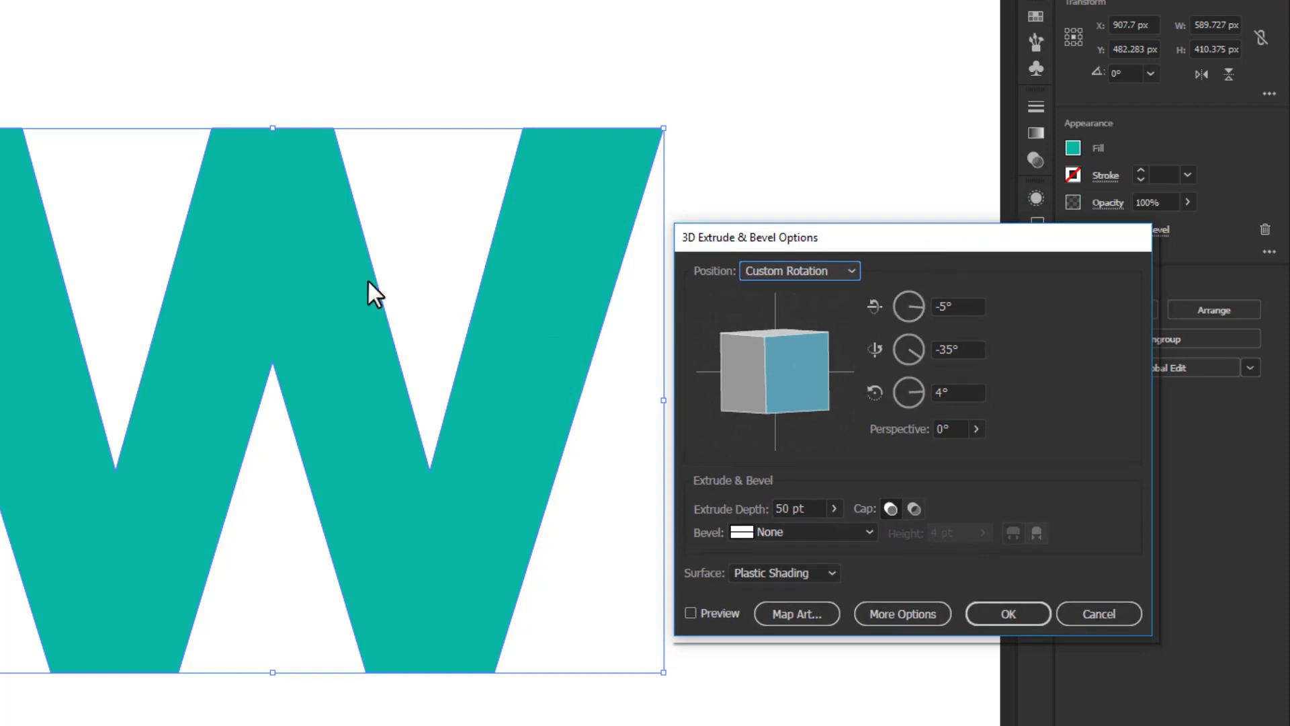
left_click(702, 613)
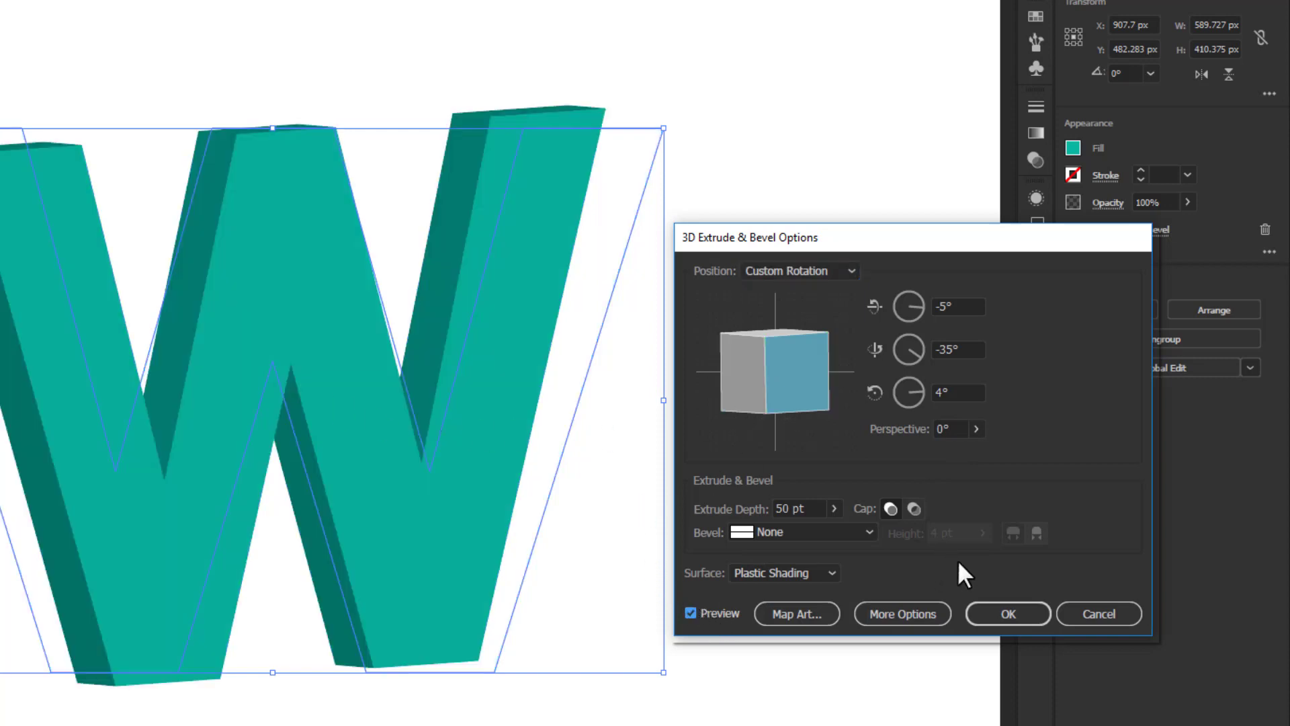
left_click(1010, 614)
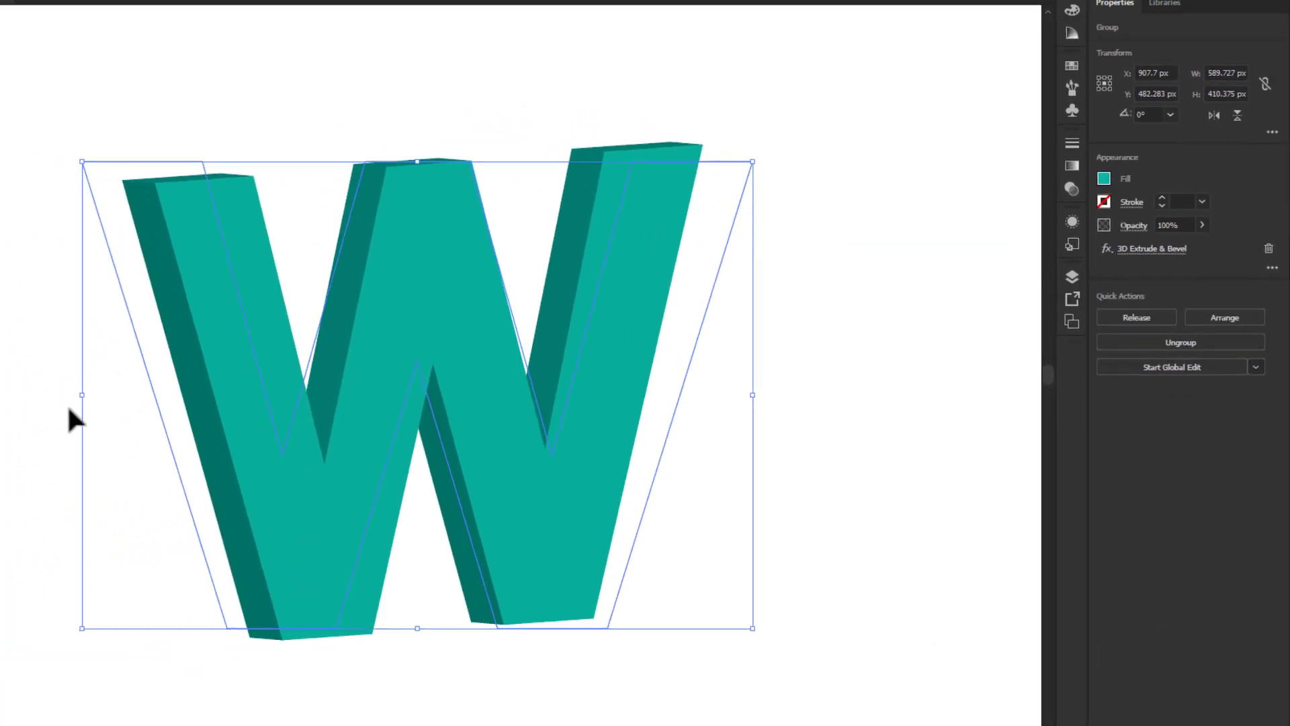
Scale the W down to about 203 px high and reopen its Extrude & Bevel effect with the preview on.
left_click_drag(116, 398, 445, 400)
left_click_drag(610, 403, 576, 360)
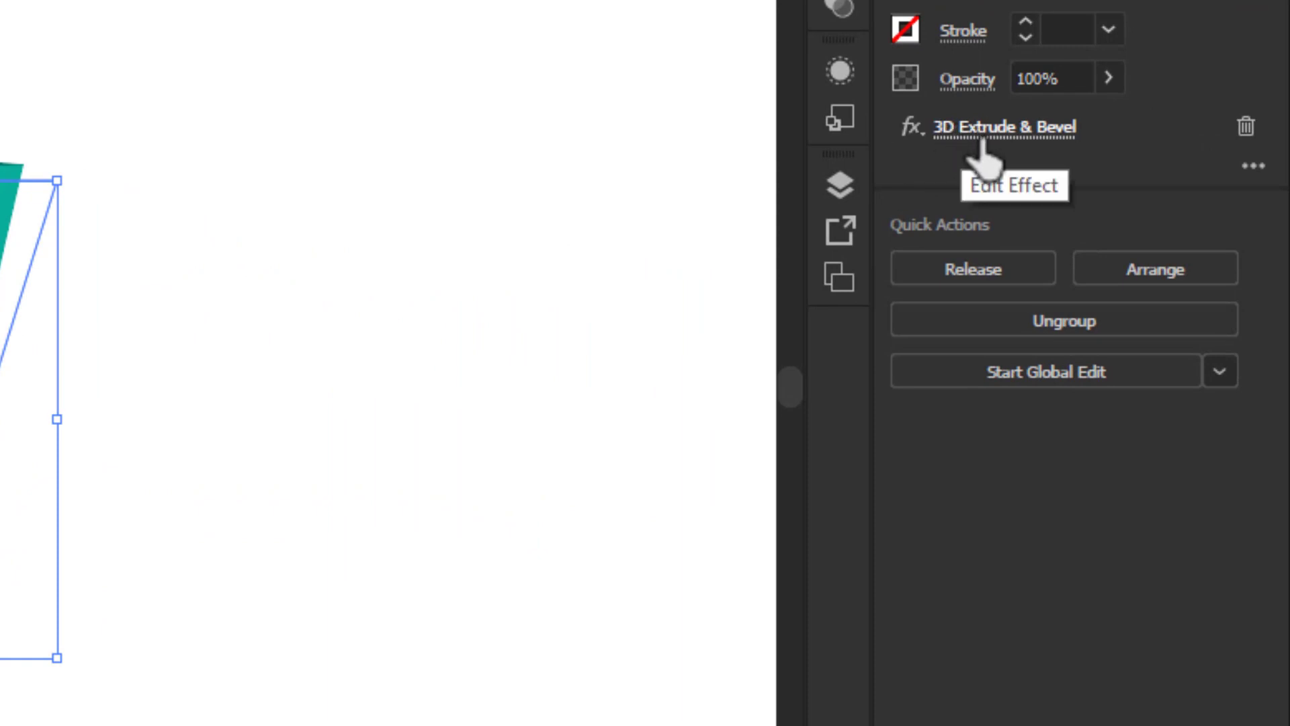
left_click(985, 138)
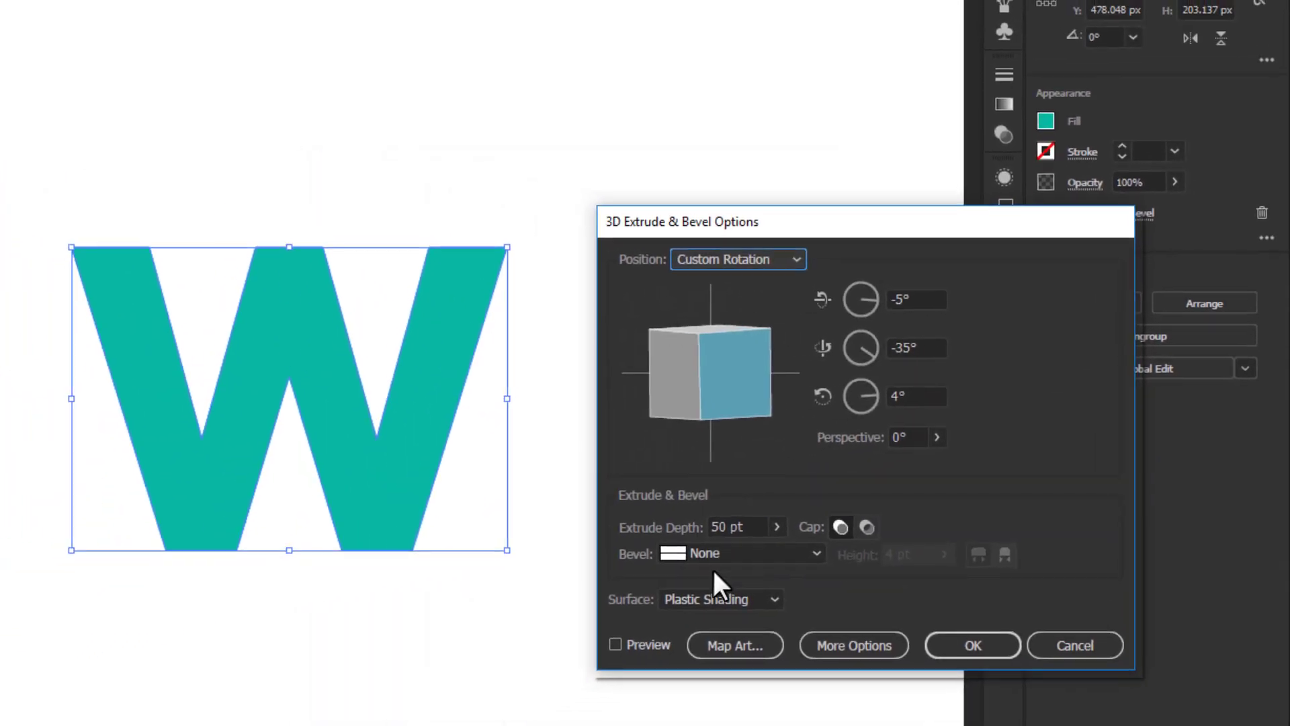
left_click(643, 645)
left_click_drag(808, 214, 765, 180)
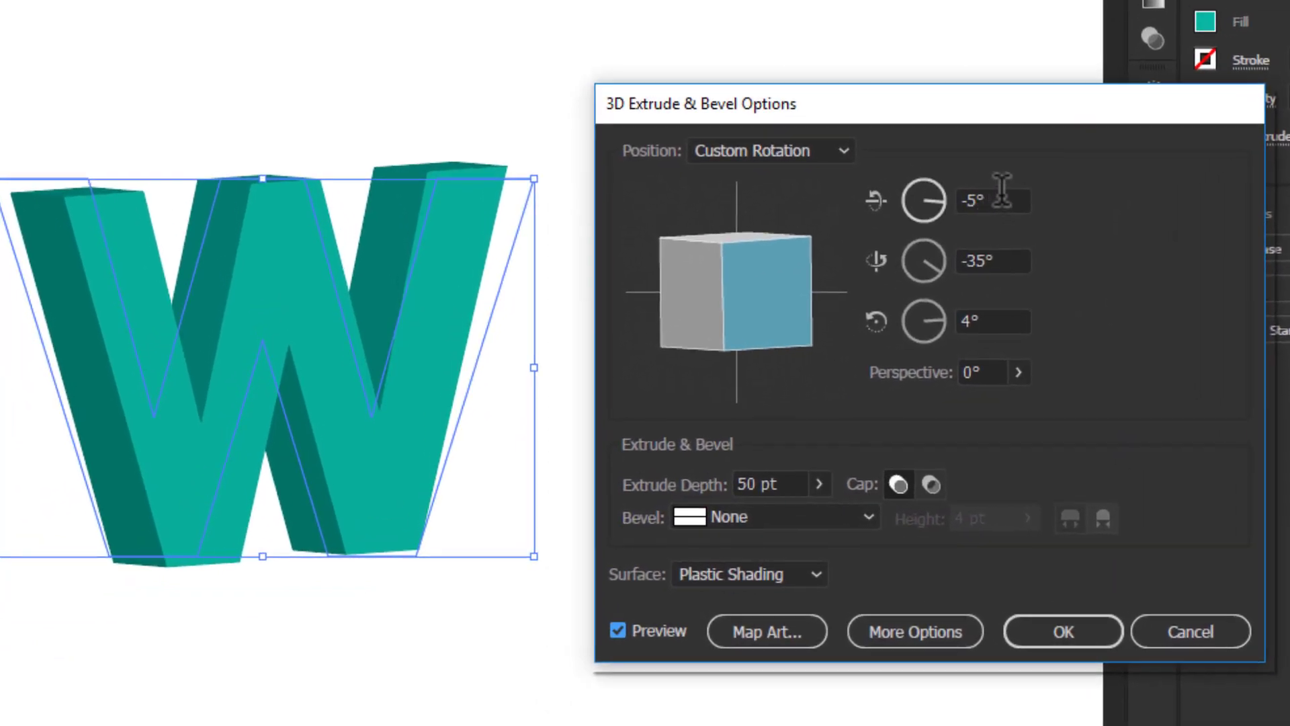
Try different rotations of the W around the X axis, ending at 17°.
scroll(1001, 198, "up", 8)
scroll(1002, 198, "down", 8)
scroll(988, 199, "up", 12)
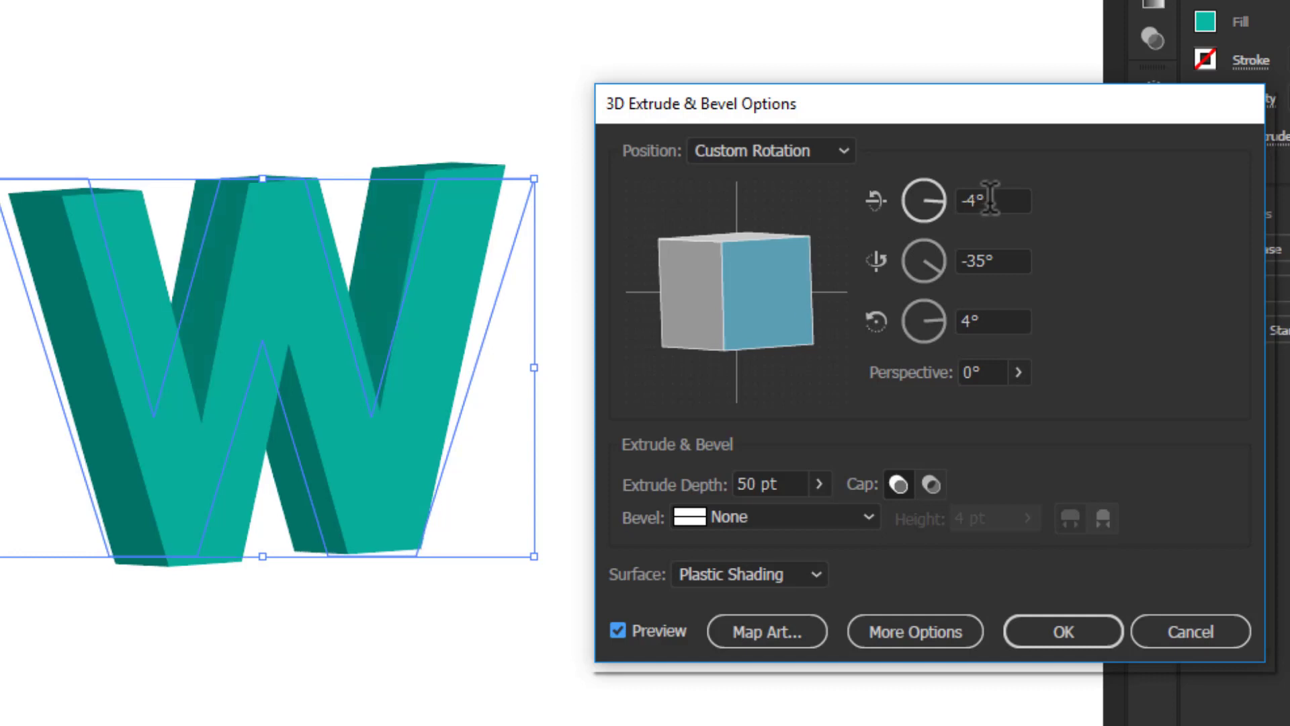
scroll(995, 200, "up", 20)
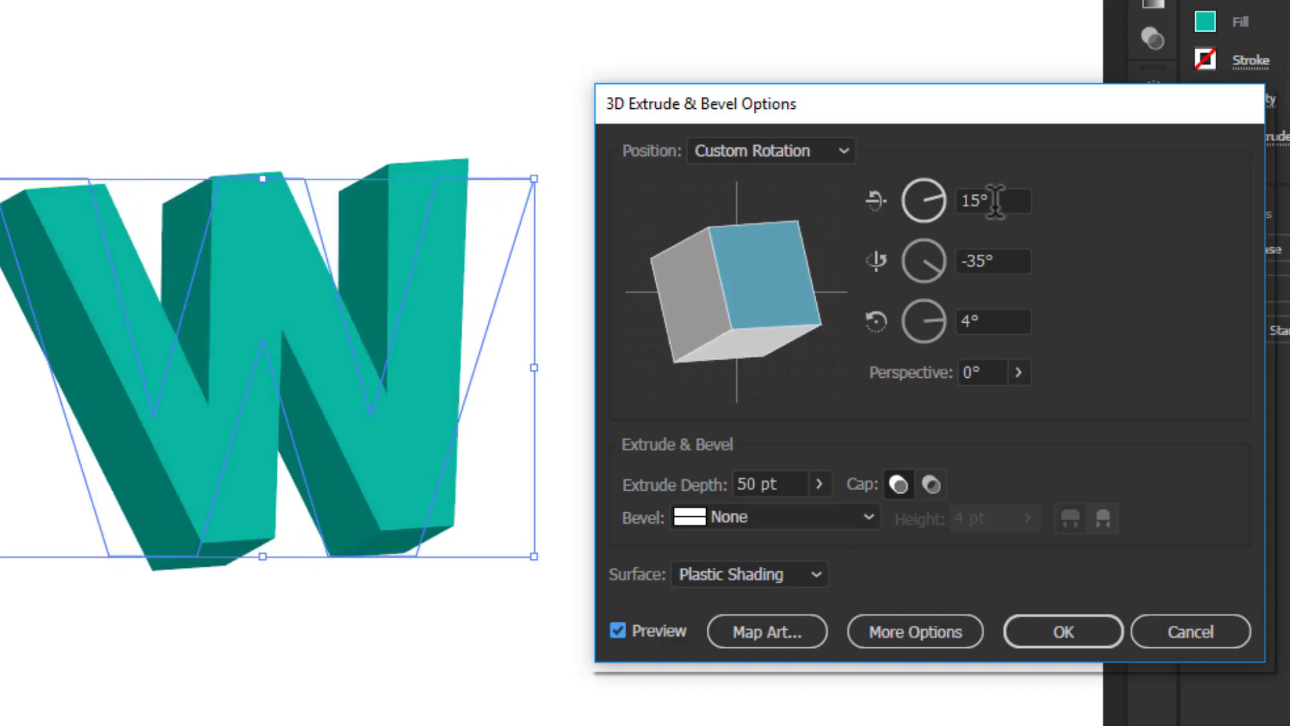
scroll(991, 200, "down", 16)
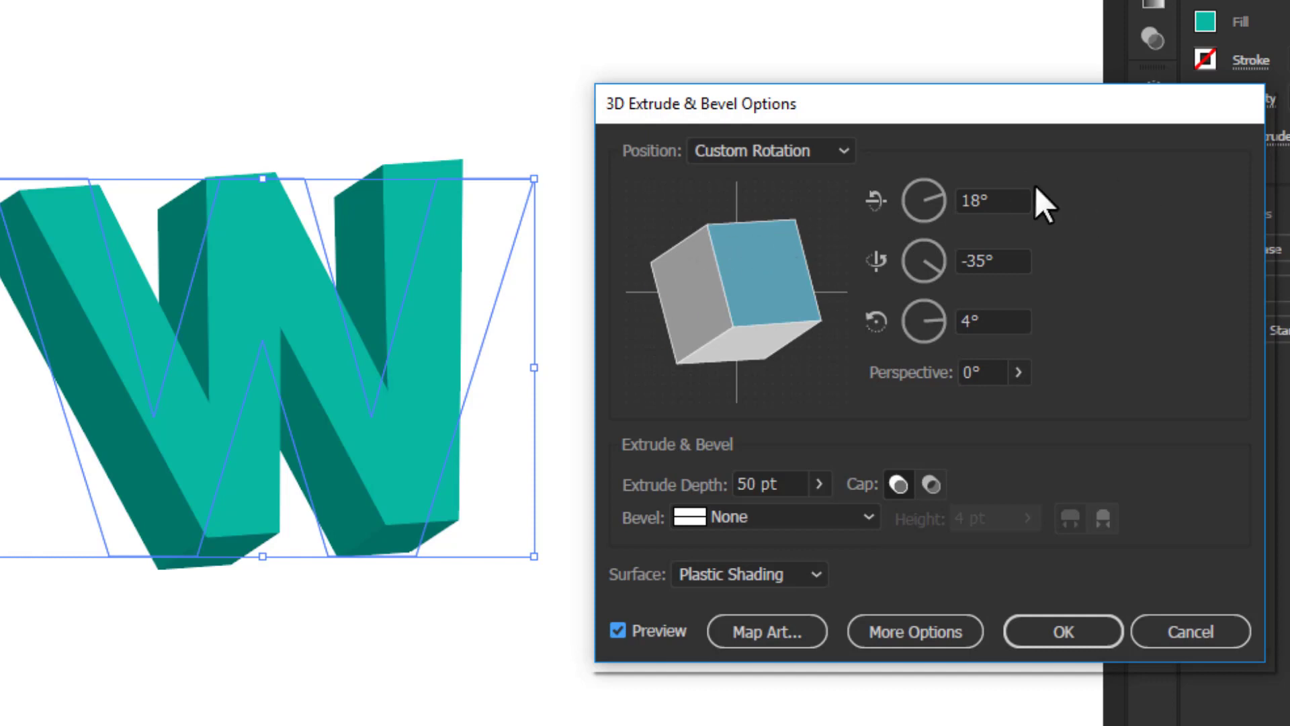
scroll(992, 200, "down", 20)
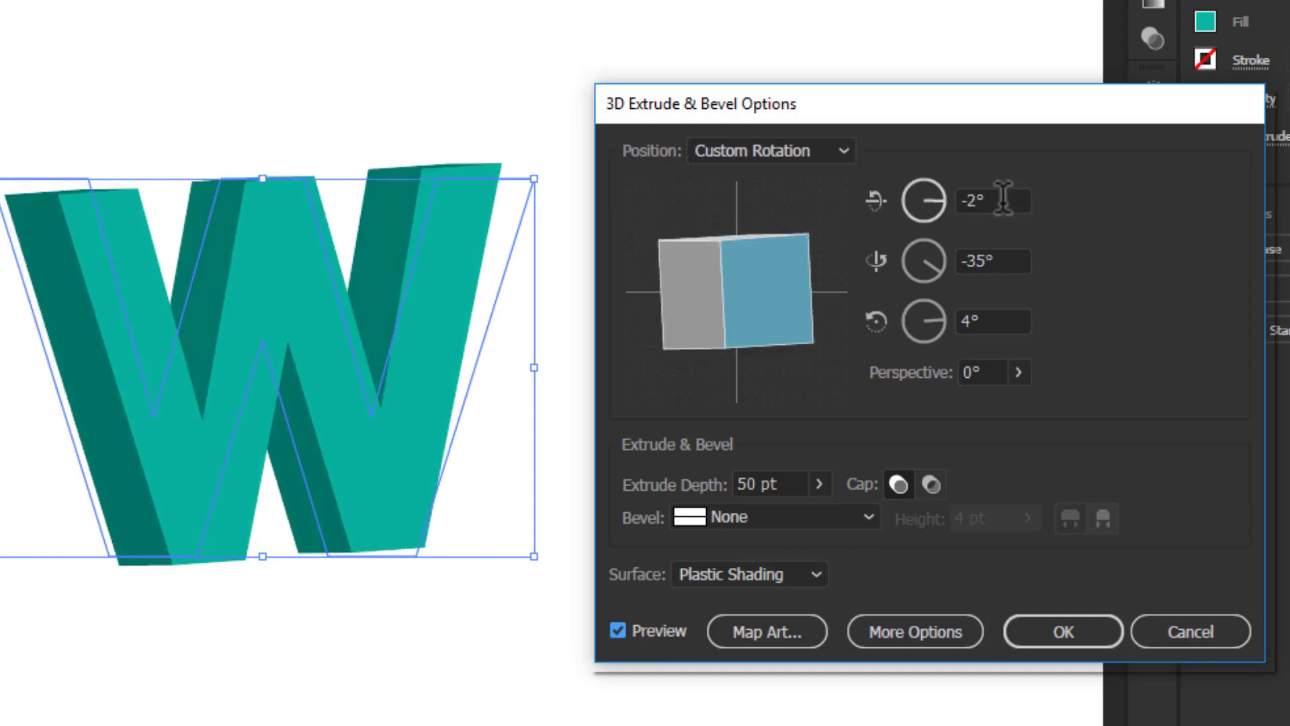
scroll(993, 200, "up", 19)
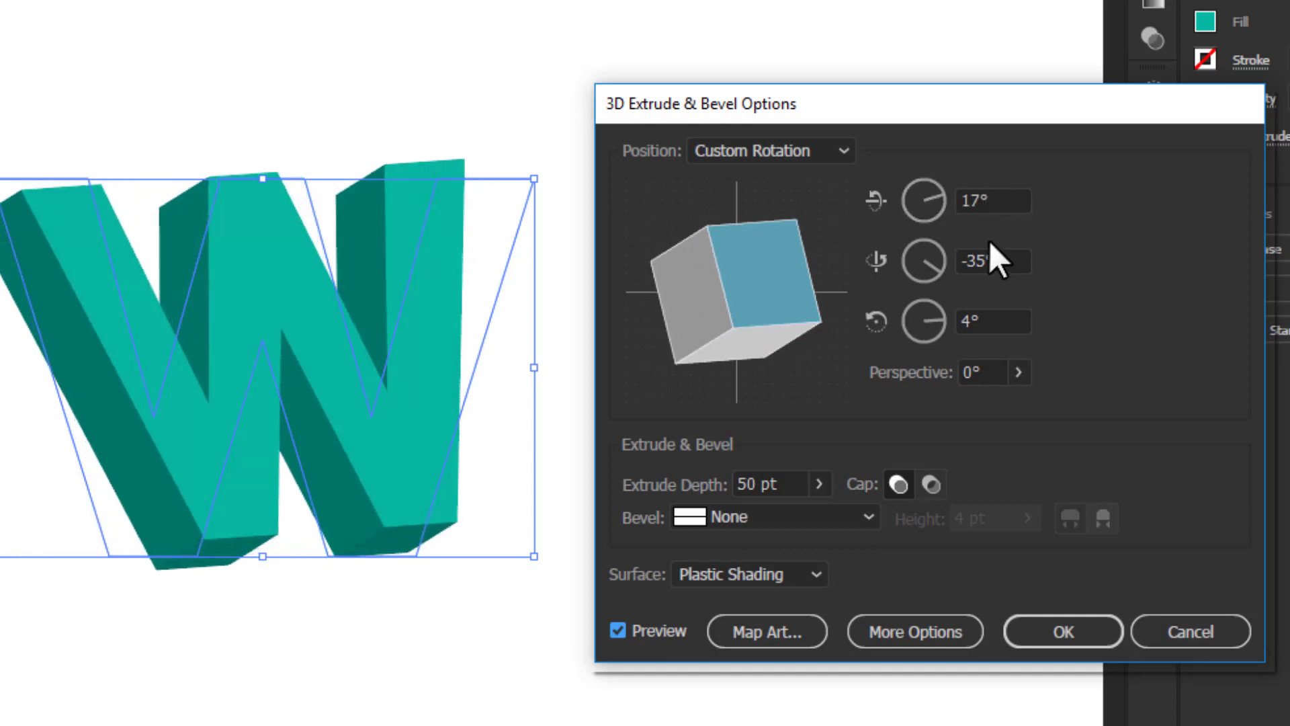
Try different rotations of the W around the Y axis, ending at about -43°.
scroll(996, 254, "up", 7)
scroll(998, 256, "down", 8)
scroll(1000, 257, "up", 6)
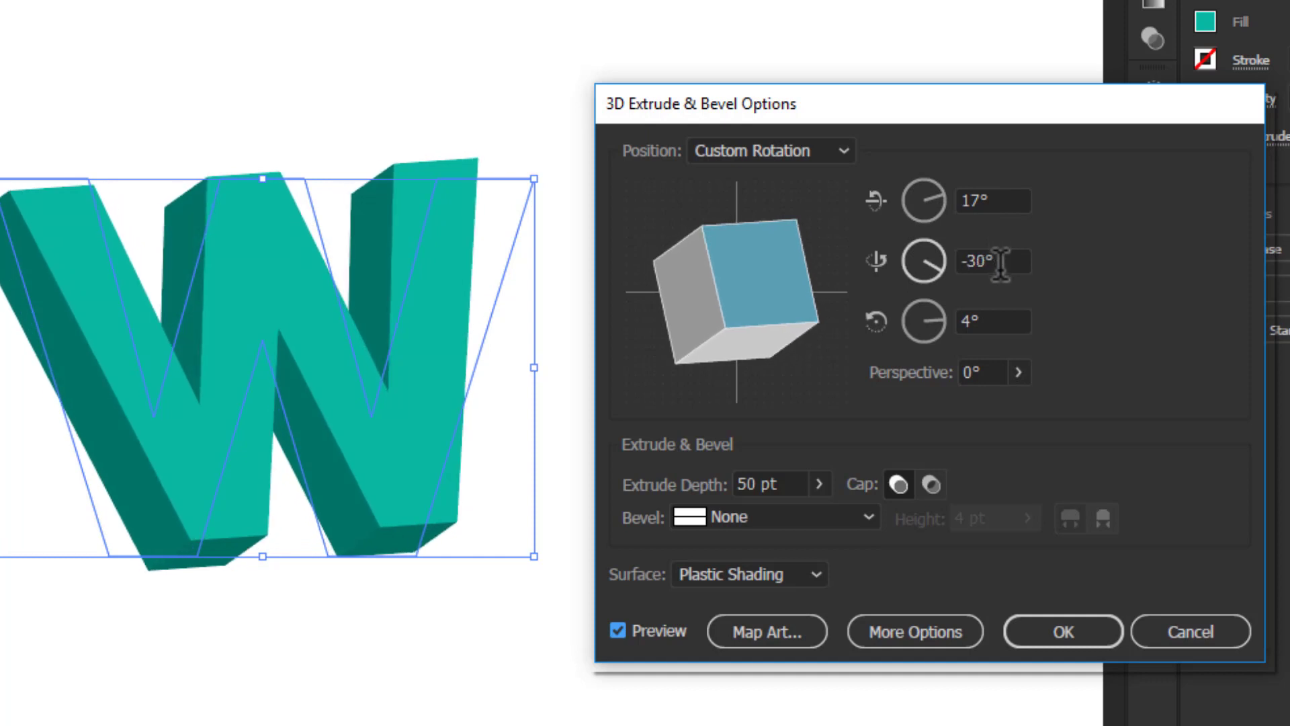
scroll(1001, 259, "down", 7)
scroll(1001, 258, "up", 9)
scroll(1000, 254, "down", 20)
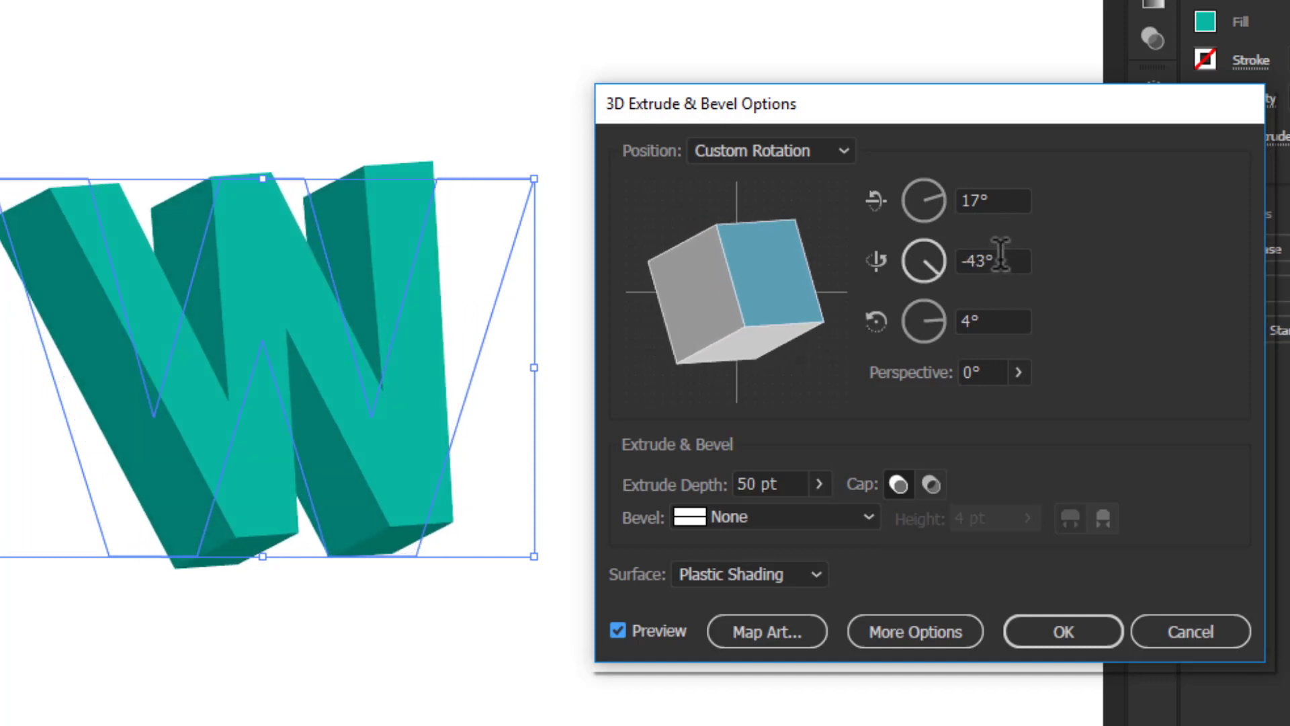
Set the W's X-axis rotation to -8° and turn it around the Y axis to -21°.
scroll(998, 200, "down", 20)
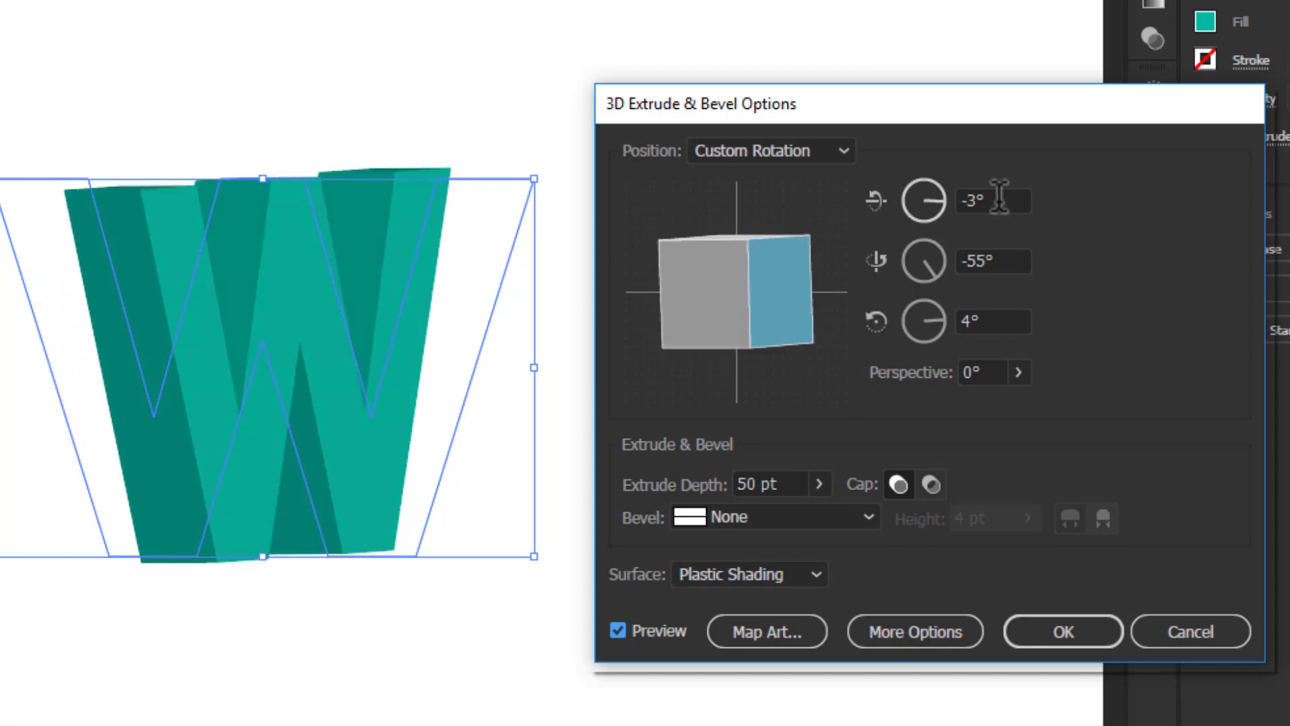
scroll(976, 250, "down", 20)
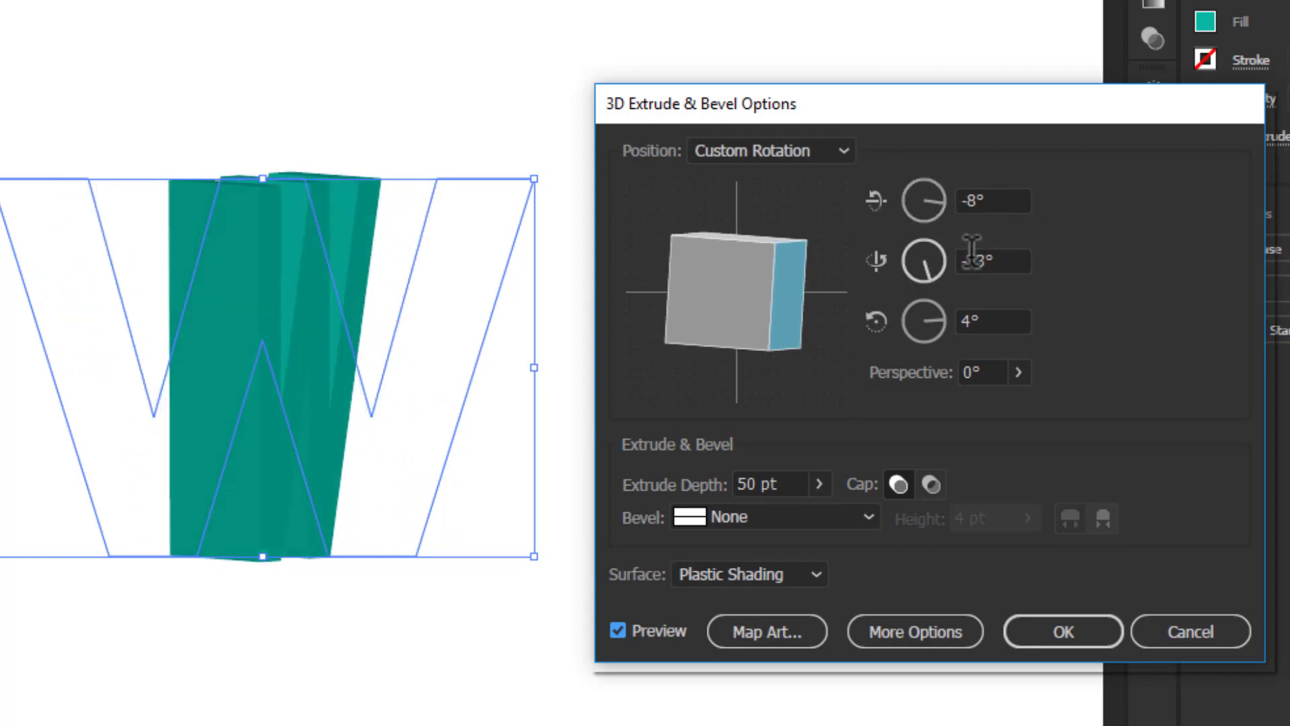
scroll(974, 247, "down", 20)
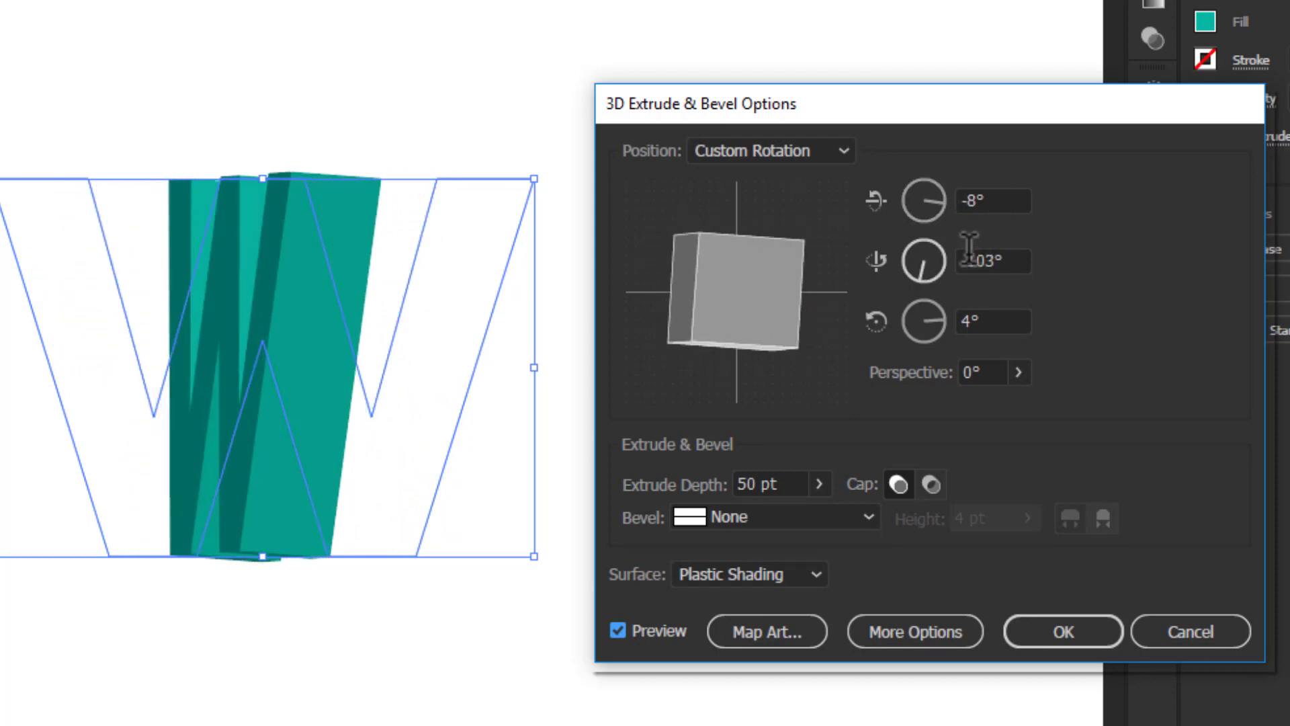
scroll(982, 255, "up", 20)
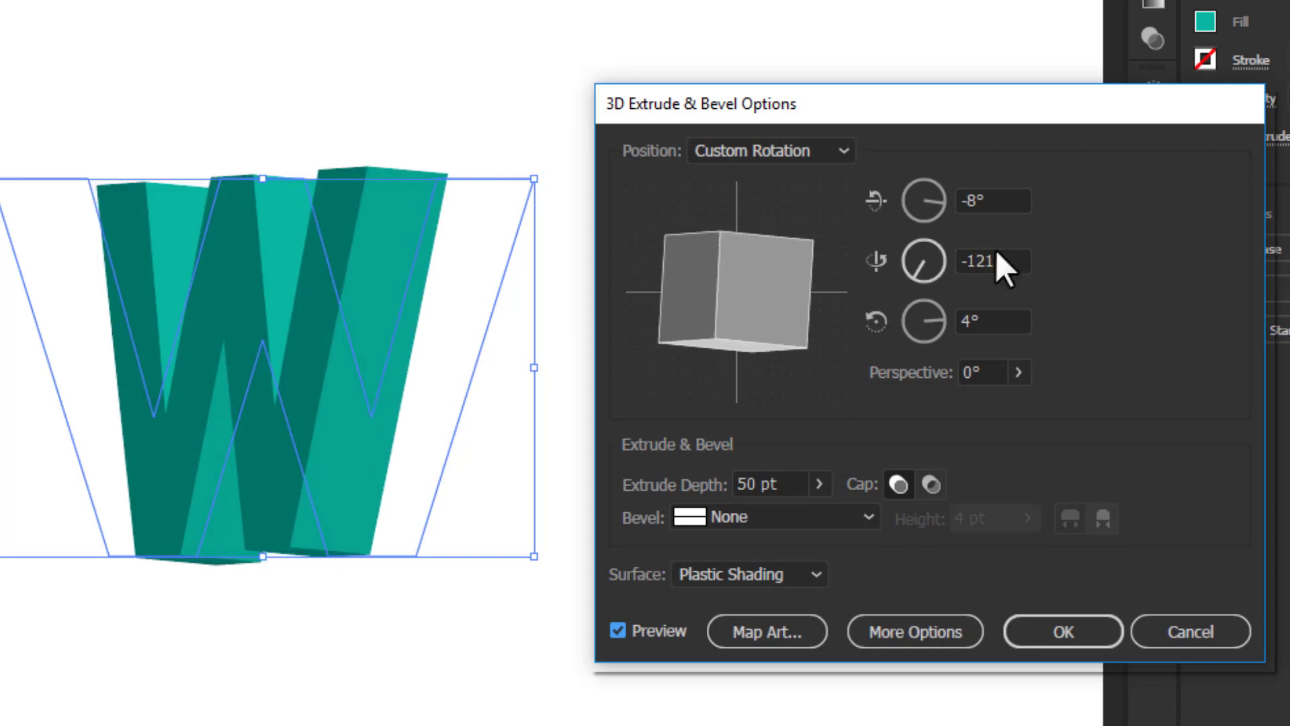
scroll(1012, 256, "up", 20)
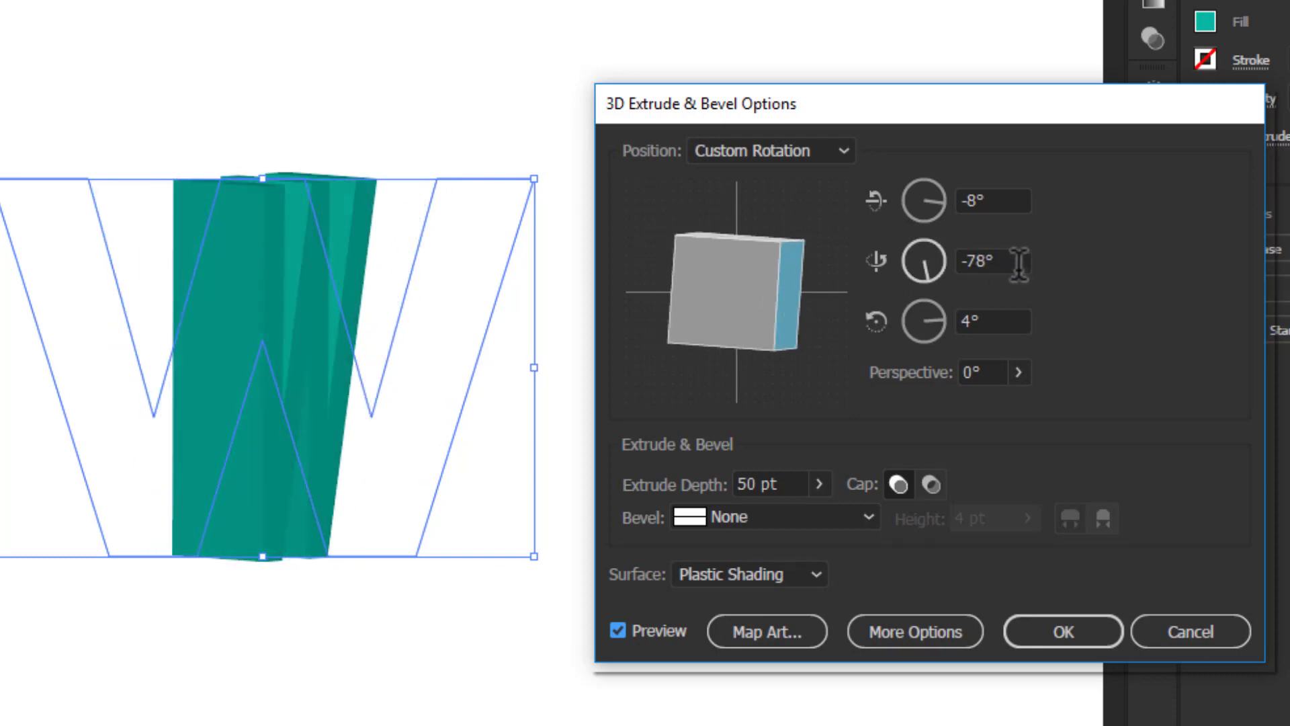
scroll(1012, 259, "up", 20)
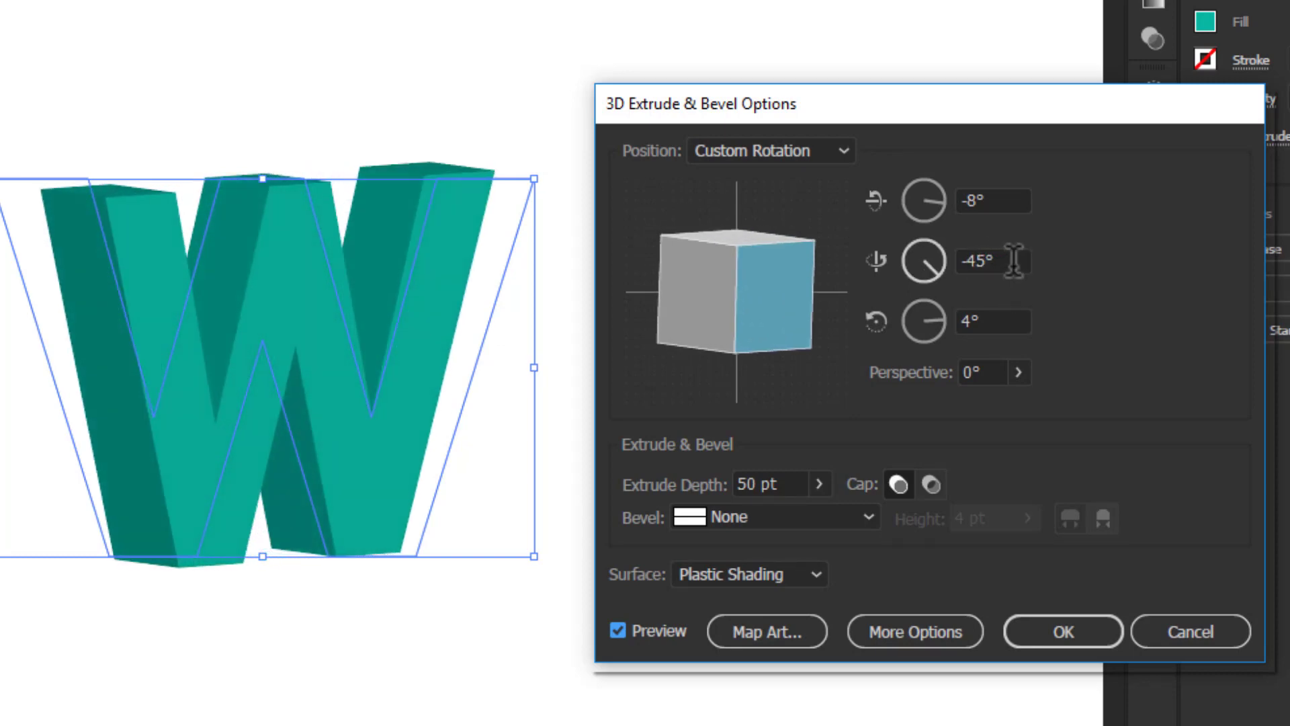
scroll(1014, 257, "up", 5)
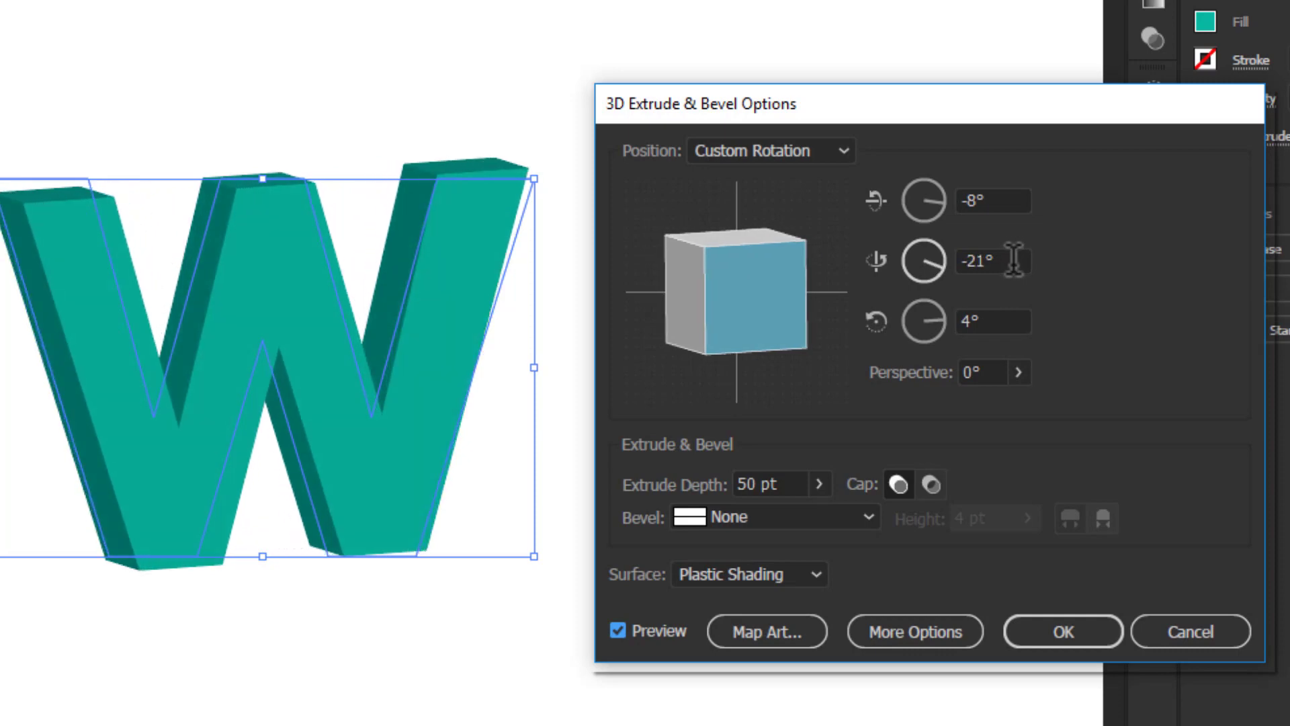
Set the W's Y-axis rotation to -19° and its X-axis rotation to -2°.
scroll(1014, 258, "up", 2)
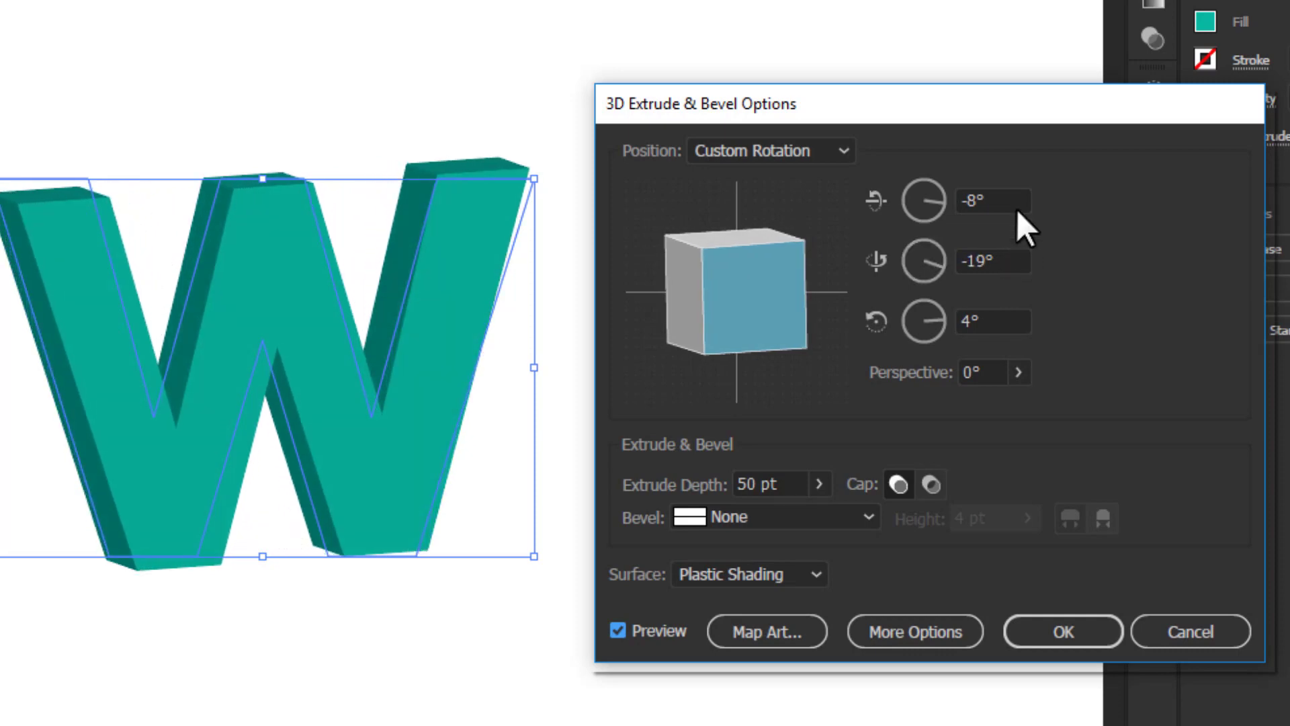
scroll(1008, 198, "up", 2)
scroll(1007, 195, "up", 4)
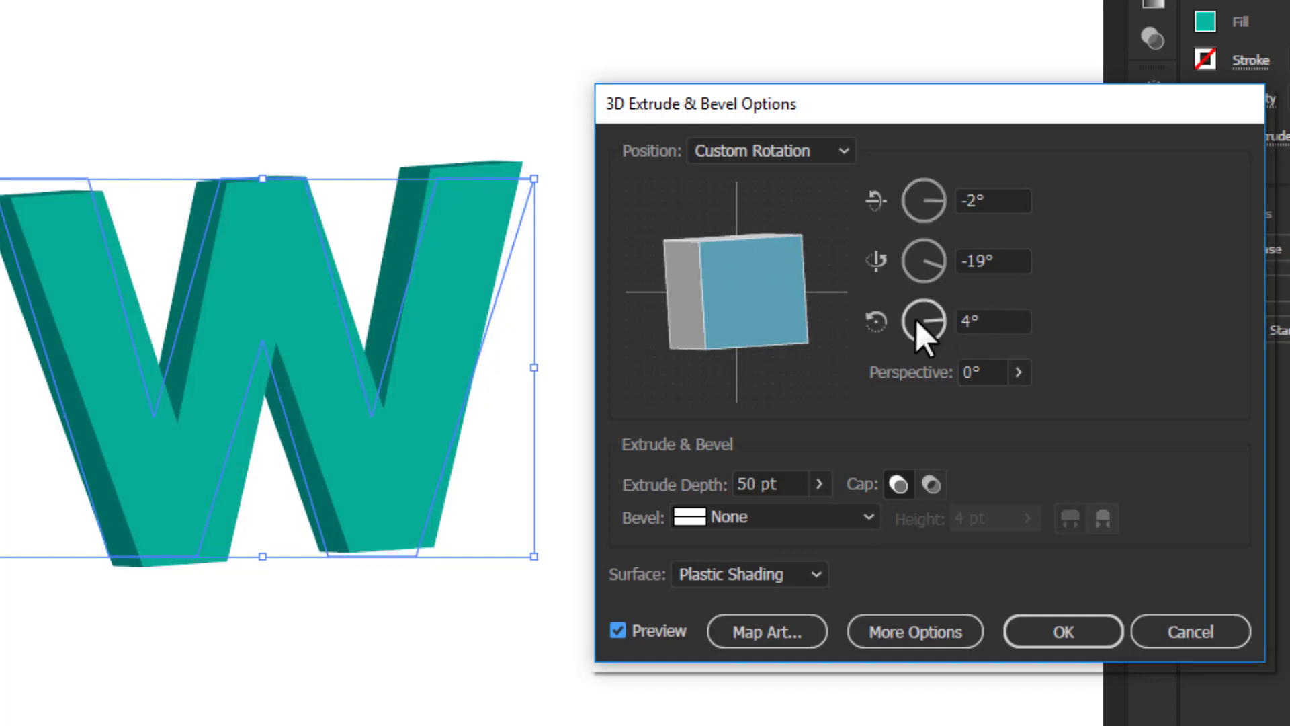
Try different rotations of the W around the Z axis, ending at 2°.
scroll(984, 320, "down", 7)
scroll(989, 320, "down", 20)
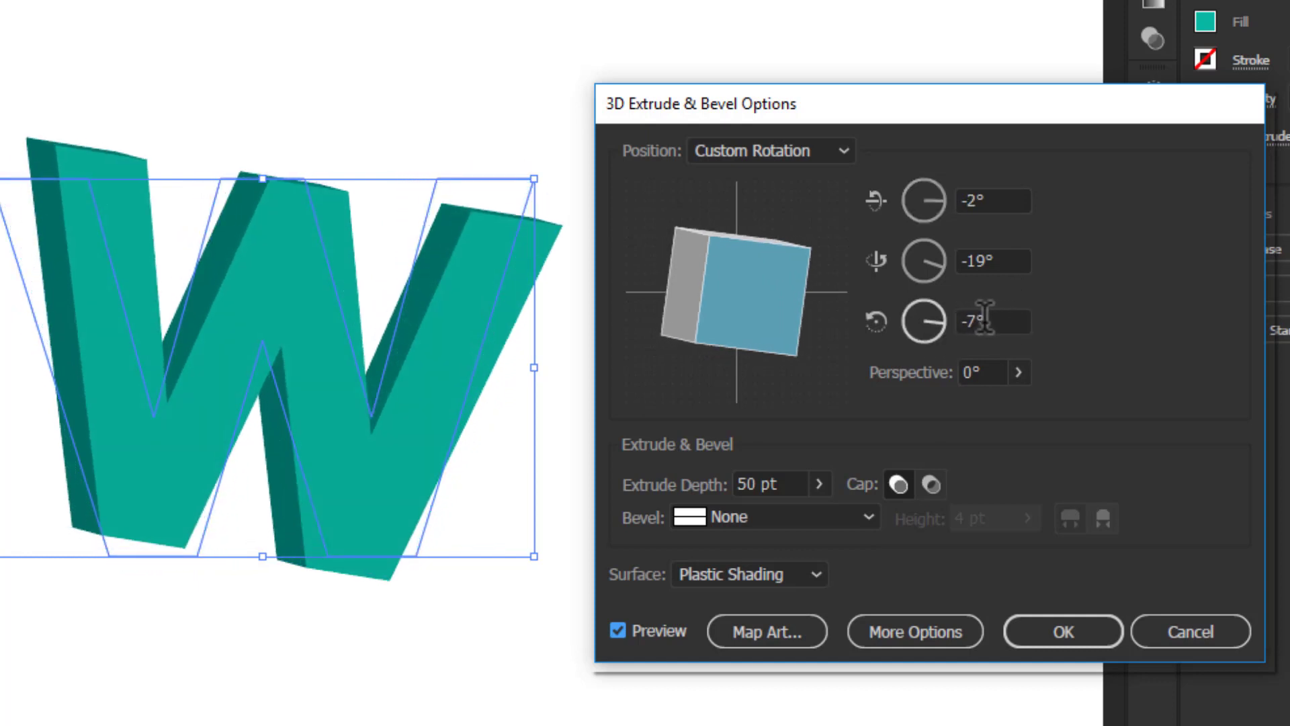
scroll(982, 319, "up", 20)
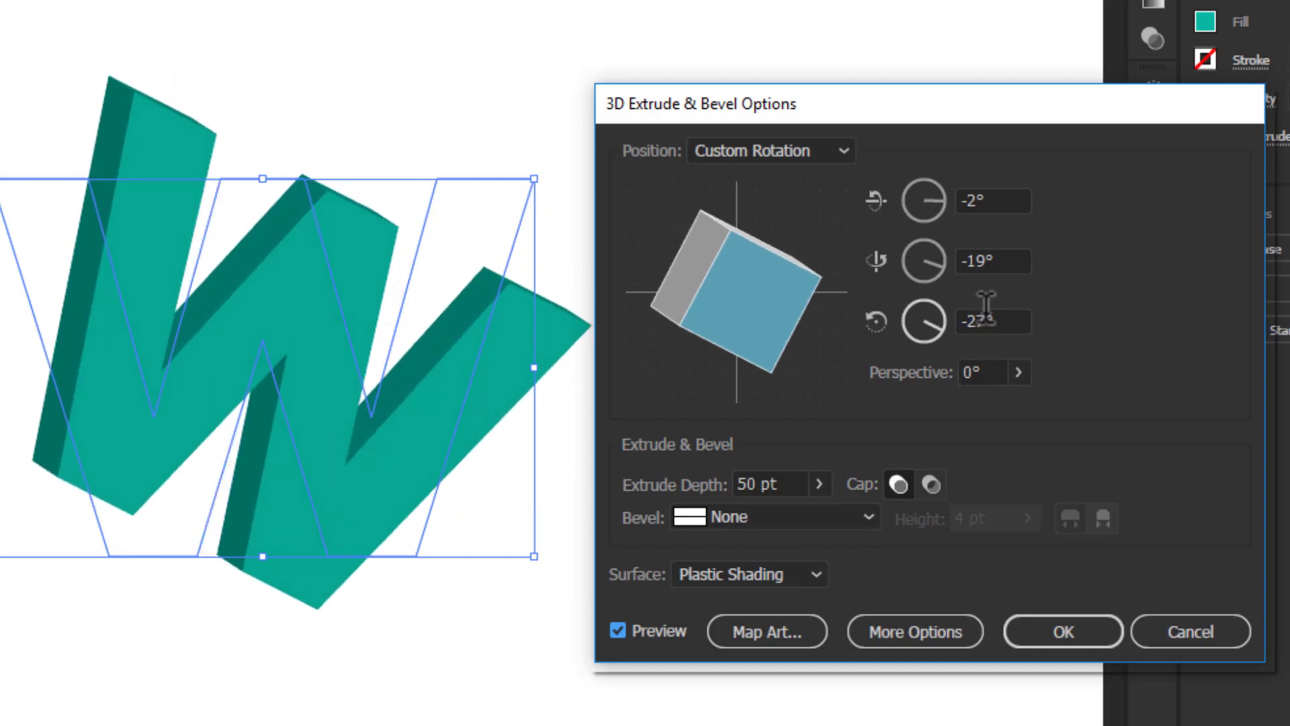
scroll(988, 316, "up", 14)
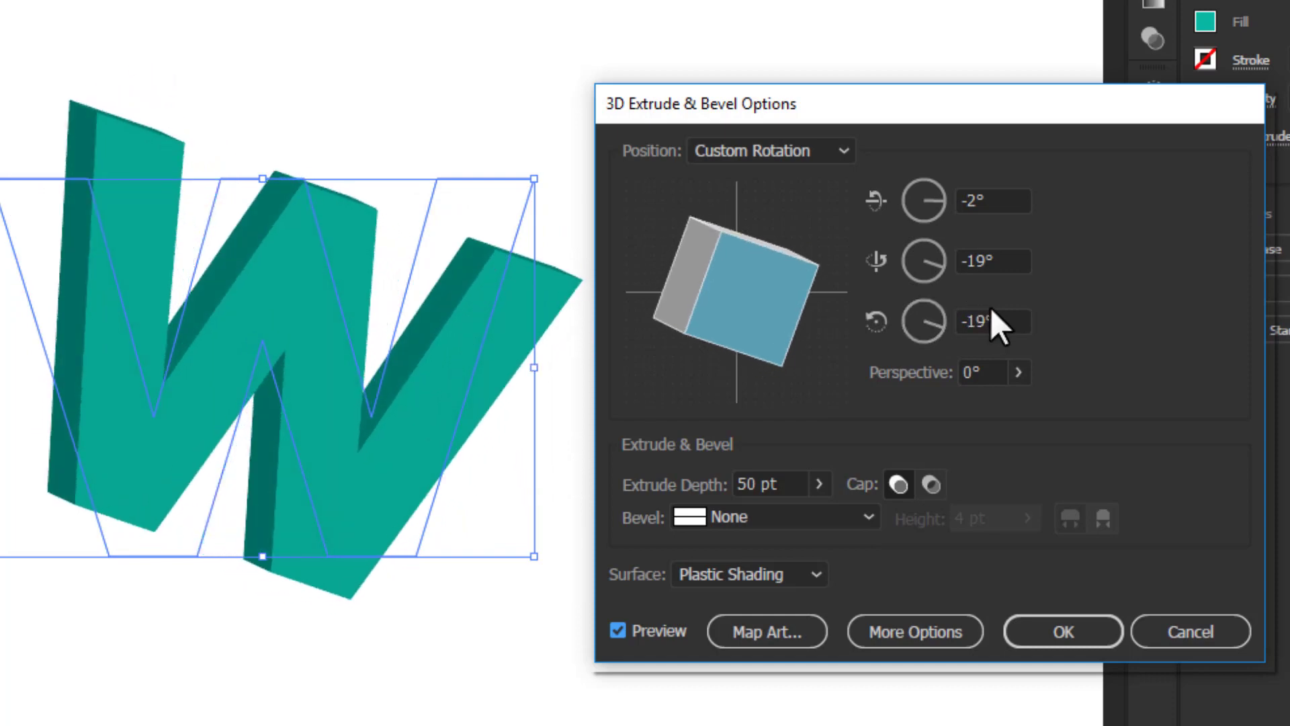
scroll(1009, 320, "up", 6)
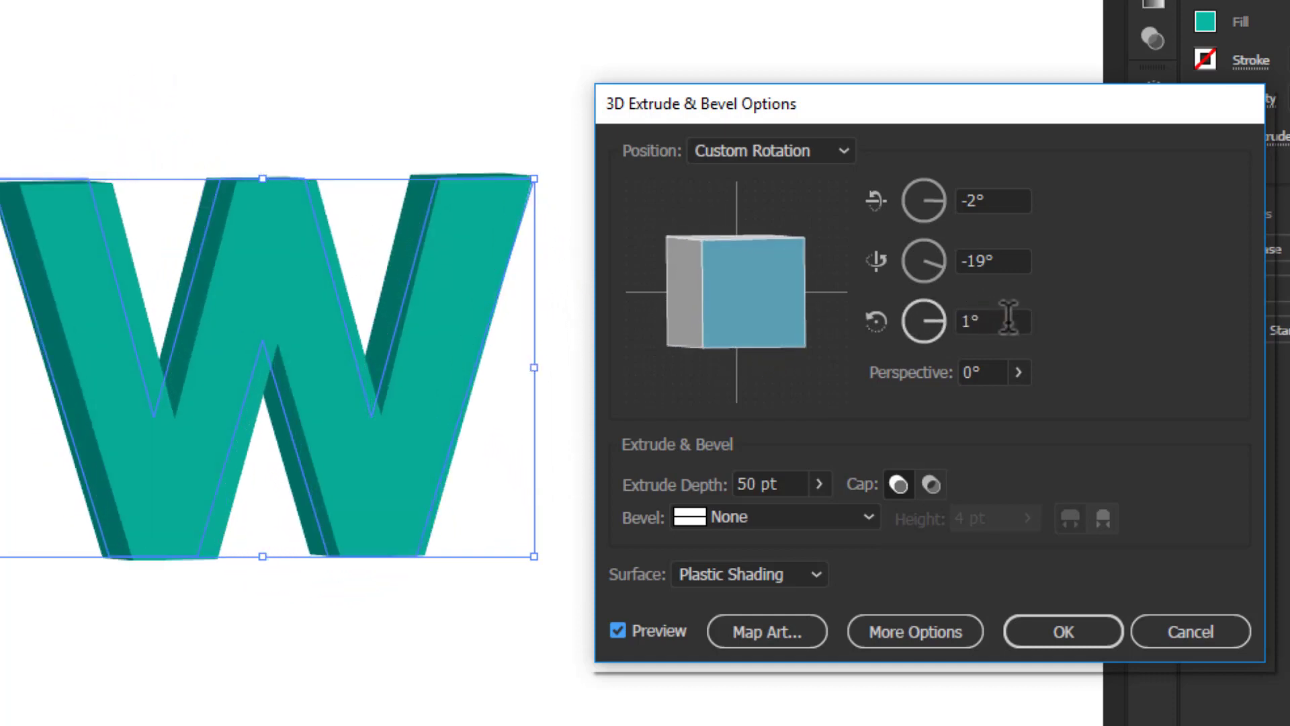
scroll(1008, 316, "up", 3)
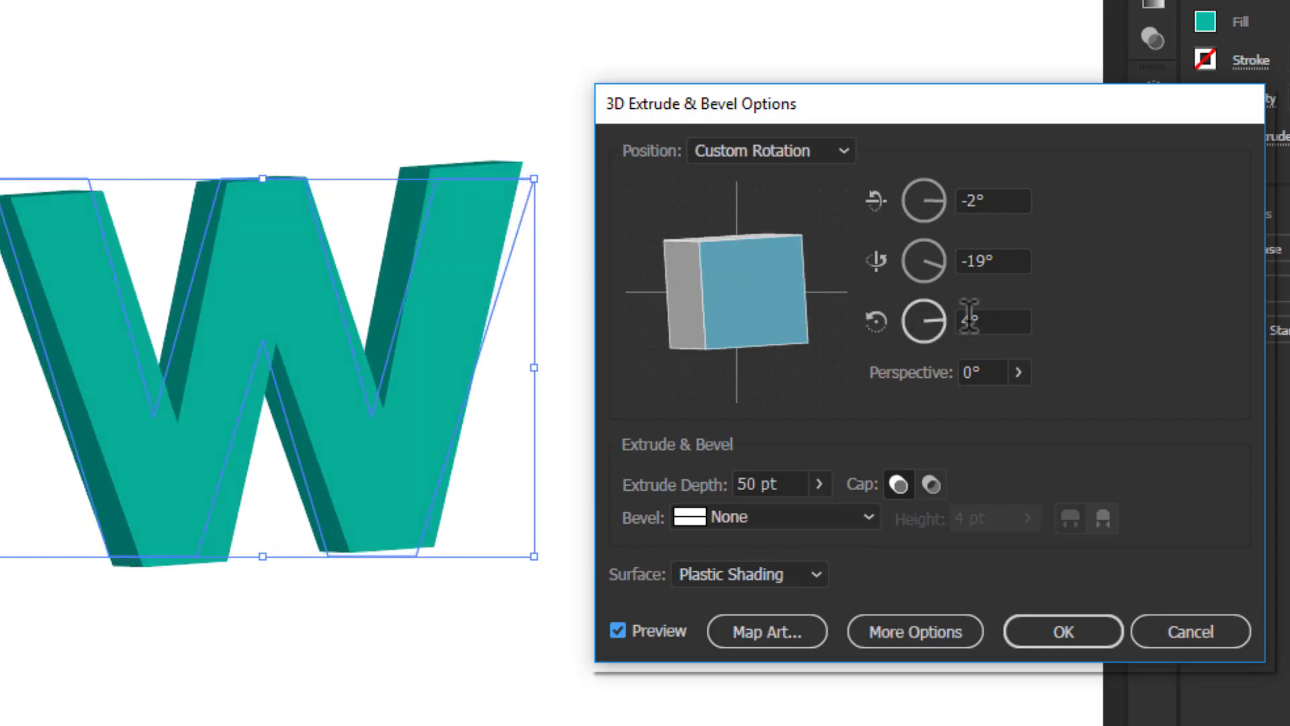
scroll(999, 310, "up", 1)
scroll(999, 310, "down", 5)
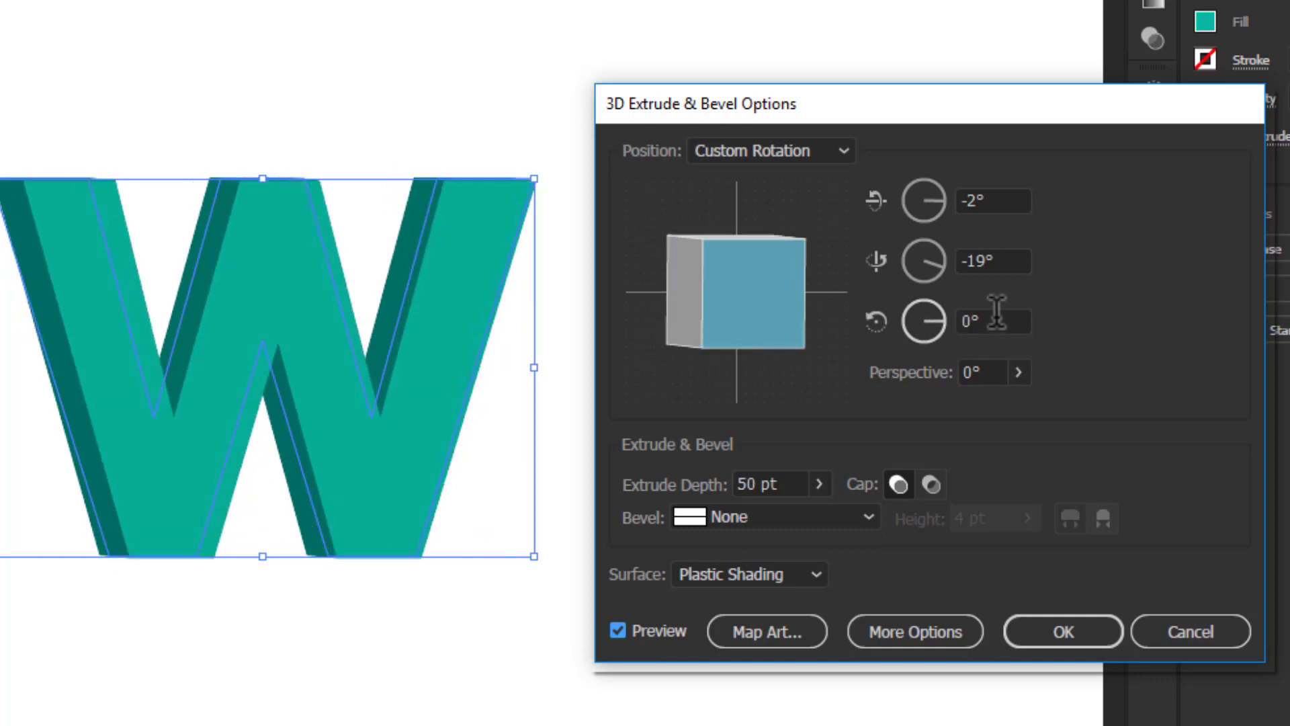
scroll(997, 311, "up", 3)
scroll(995, 312, "down", 1)
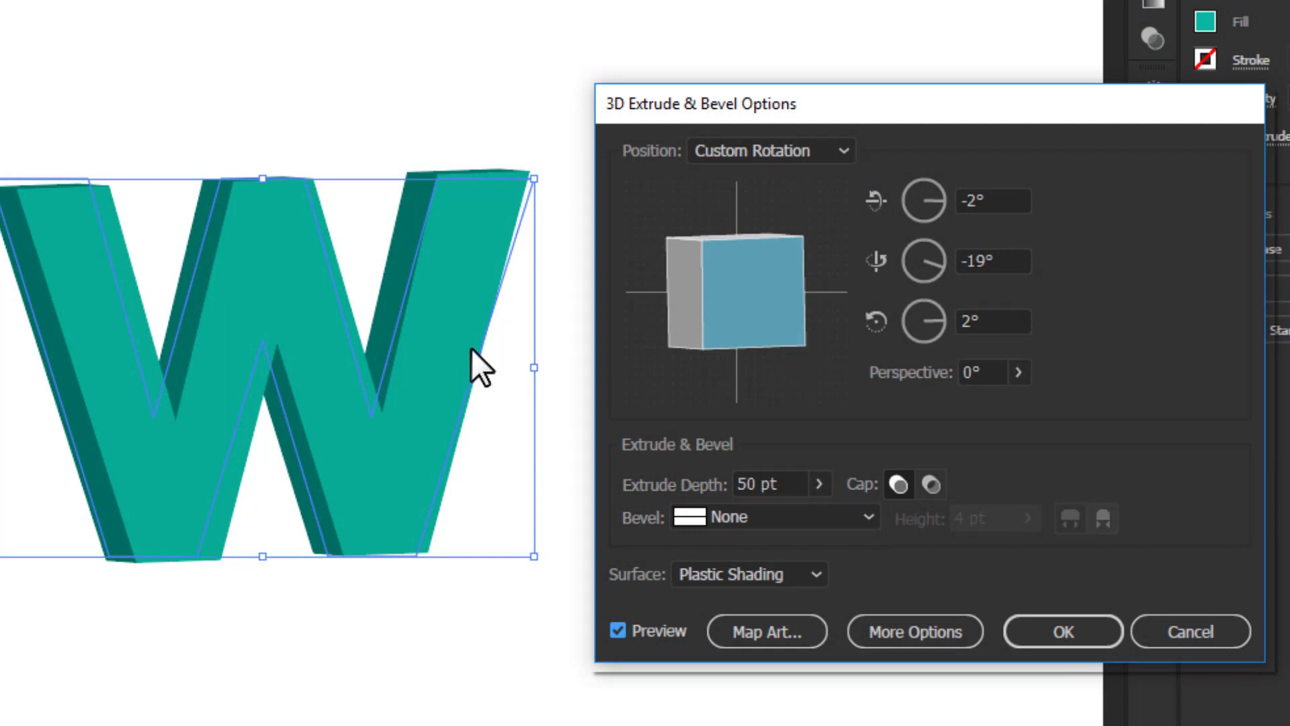
Raise the W's perspective to 142°, apply the Extrude & Bevel settings and deselect the letter.
left_click(1019, 372)
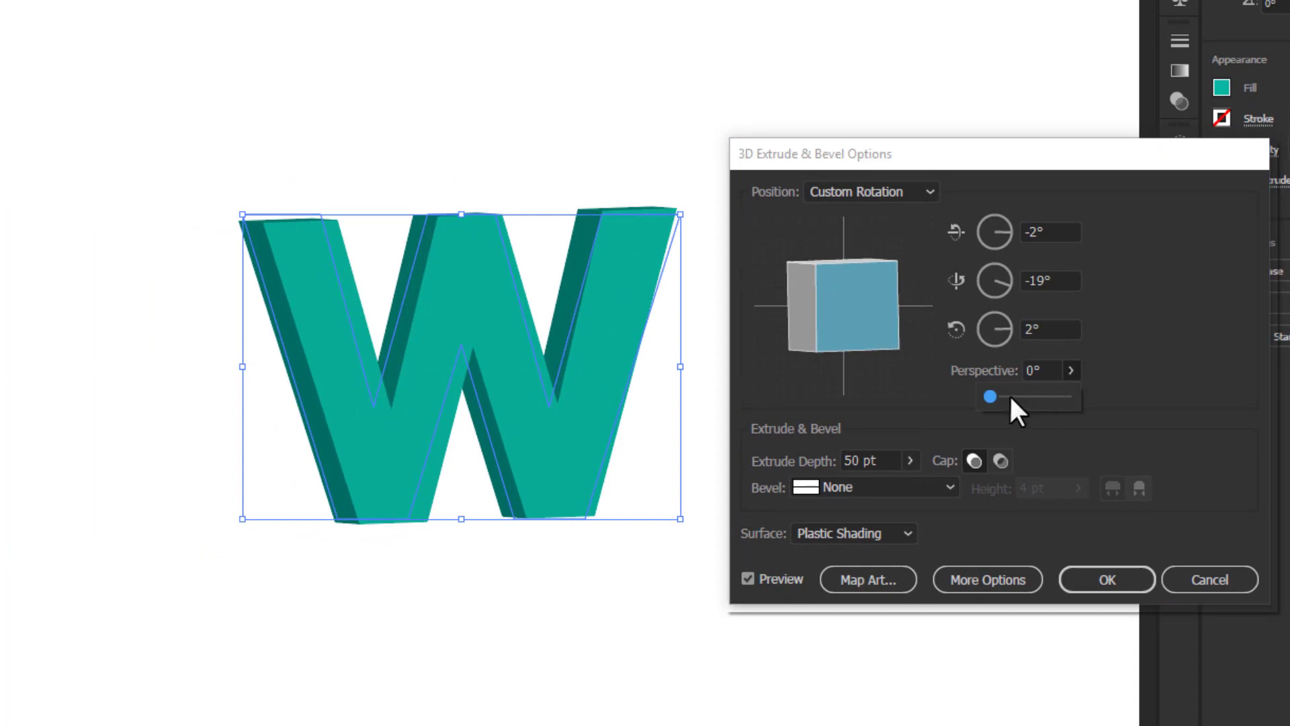
left_click(1034, 396)
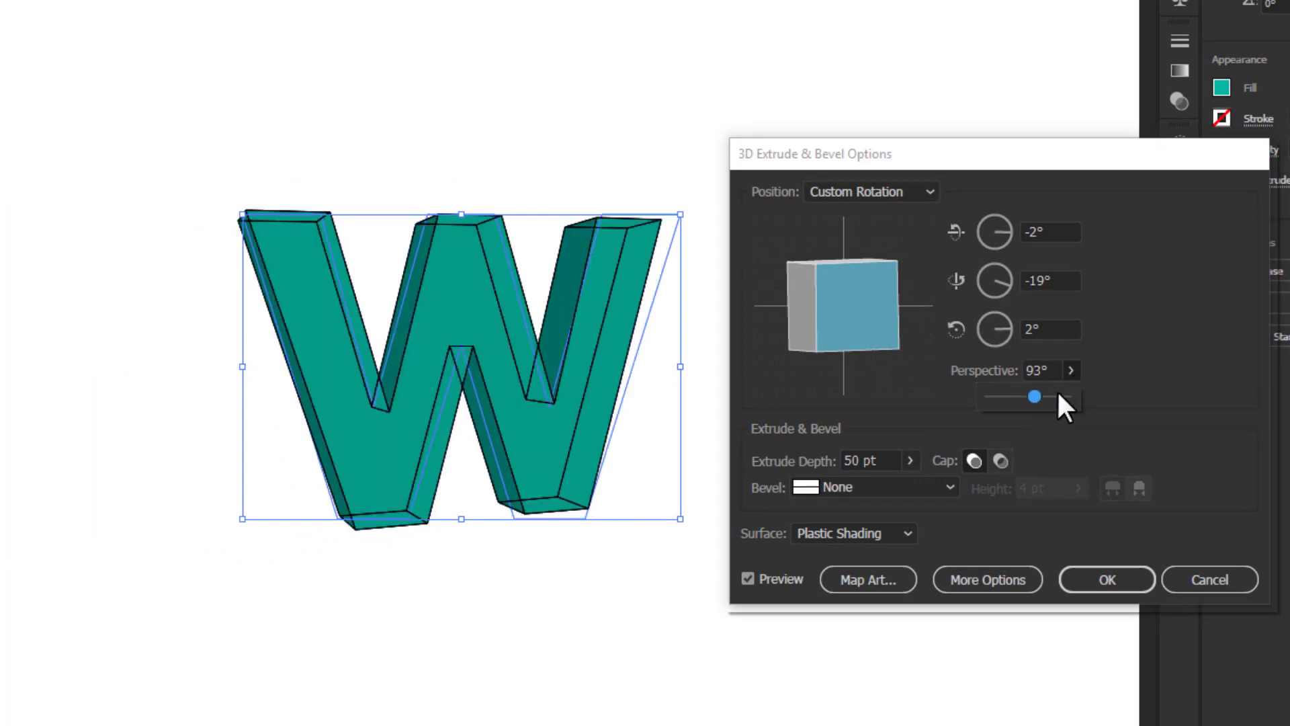
left_click(1060, 397)
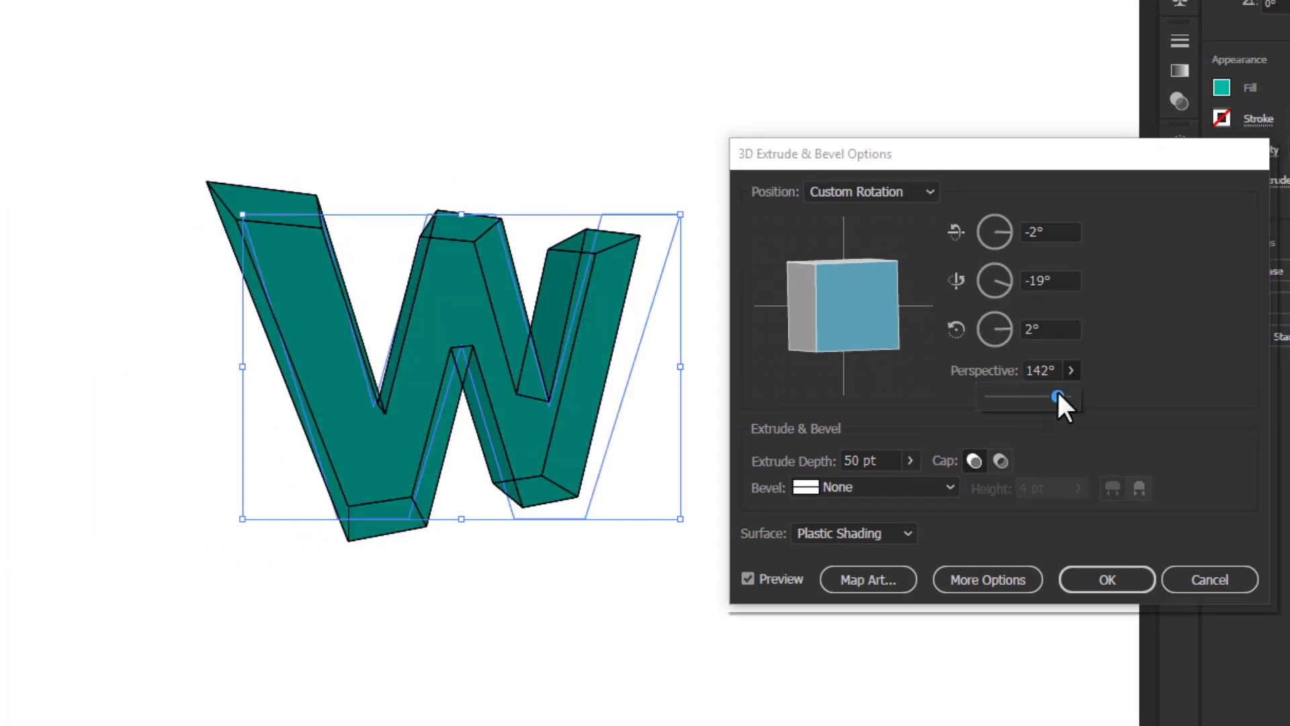
left_click(1100, 585)
left_click(911, 395)
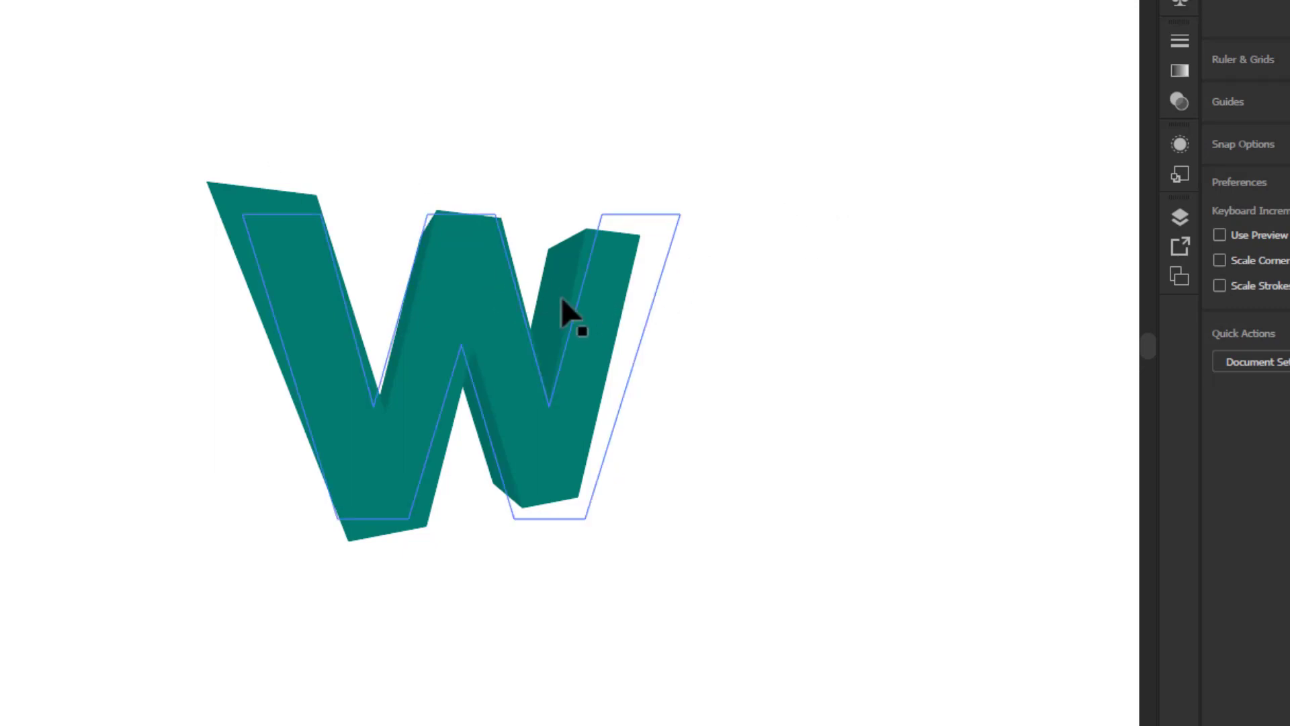
Edit the W's Extrude & Bevel effect again, bring the perspective back to 0° and apply it.
left_click(571, 238)
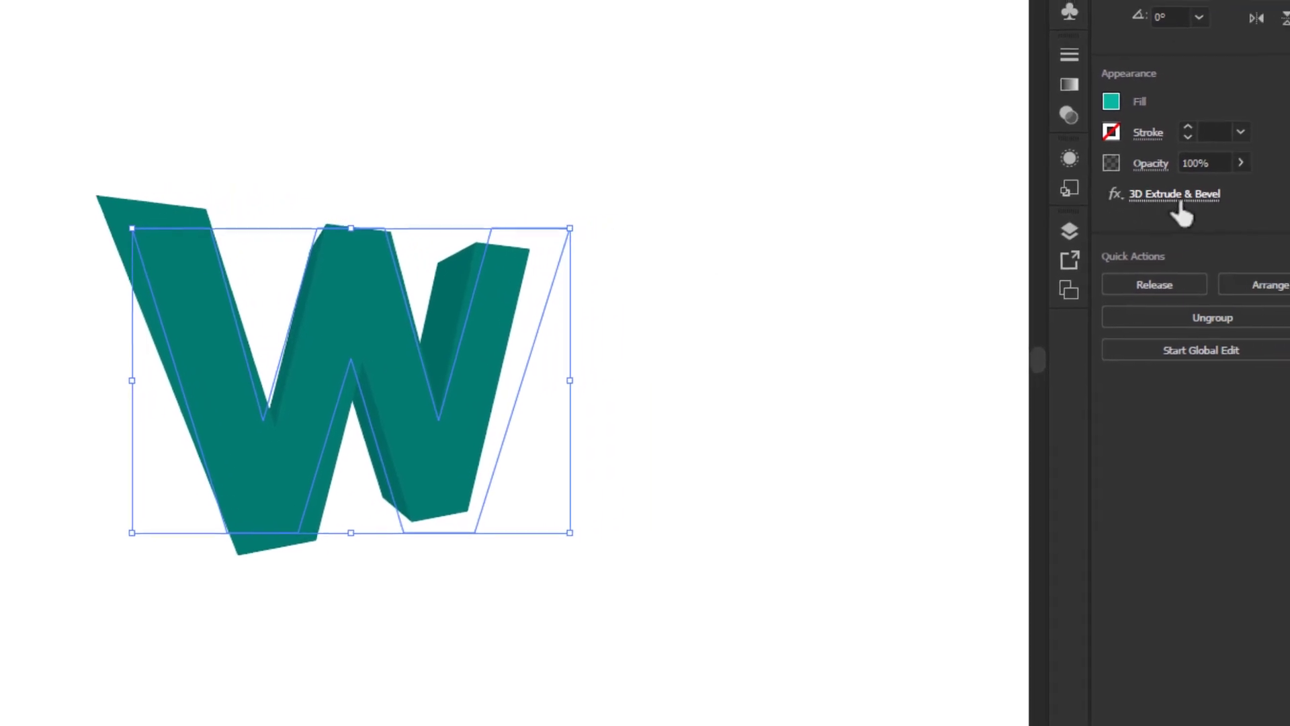
left_click(1145, 198)
left_click(642, 595)
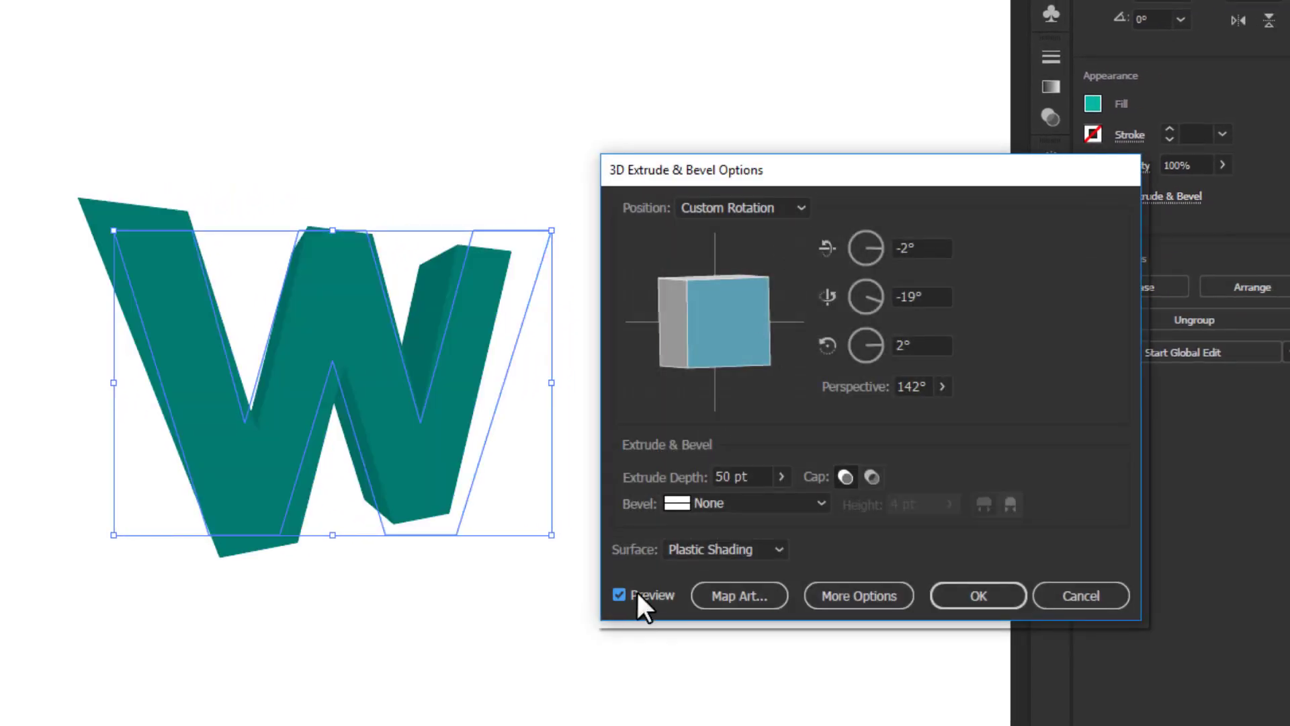
left_click(942, 388)
left_click_drag(913, 413, 810, 422)
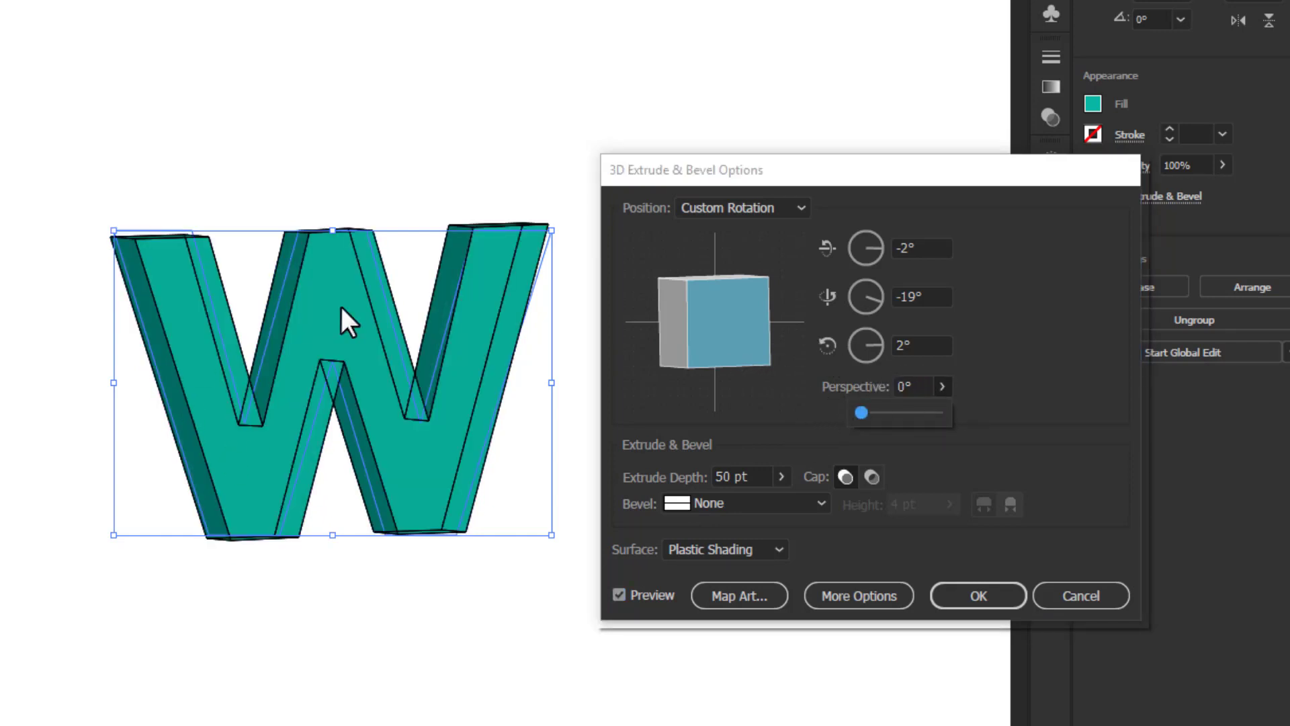
left_click(961, 604)
left_click(576, 225)
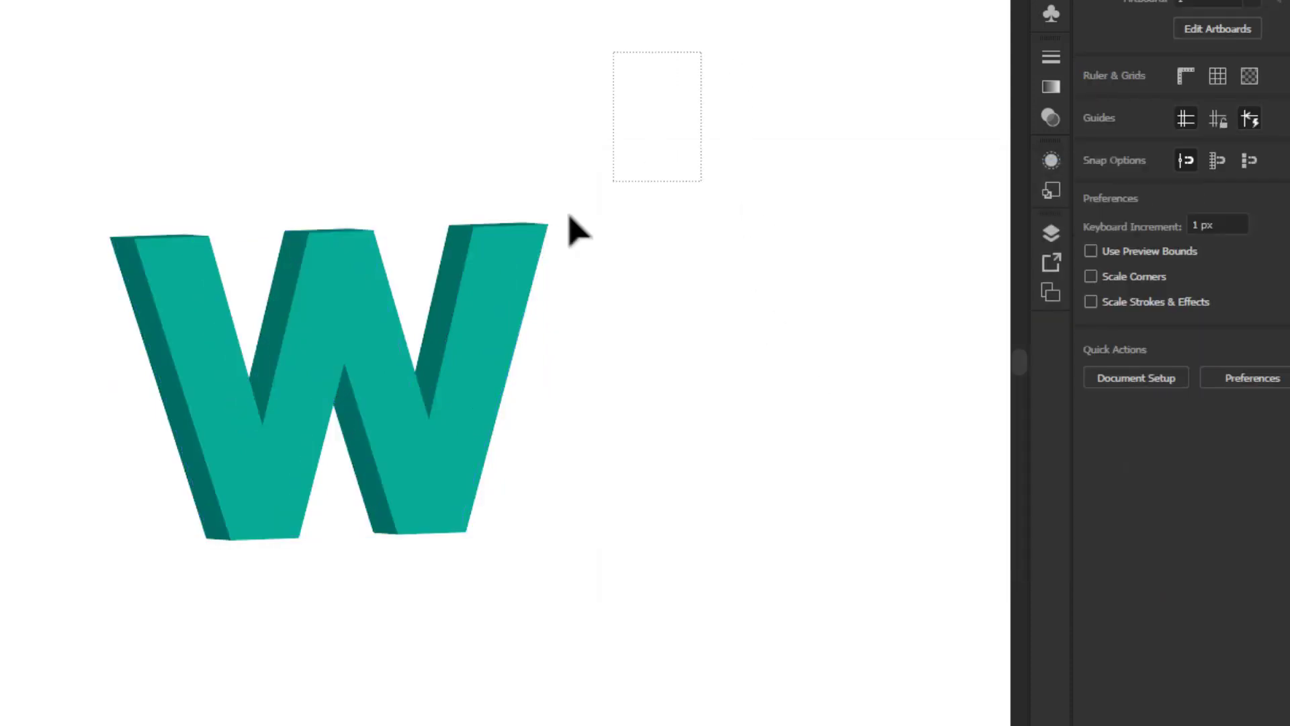
Reopen the W's Extrude & Bevel effect and turn on the preview.
left_click(541, 265)
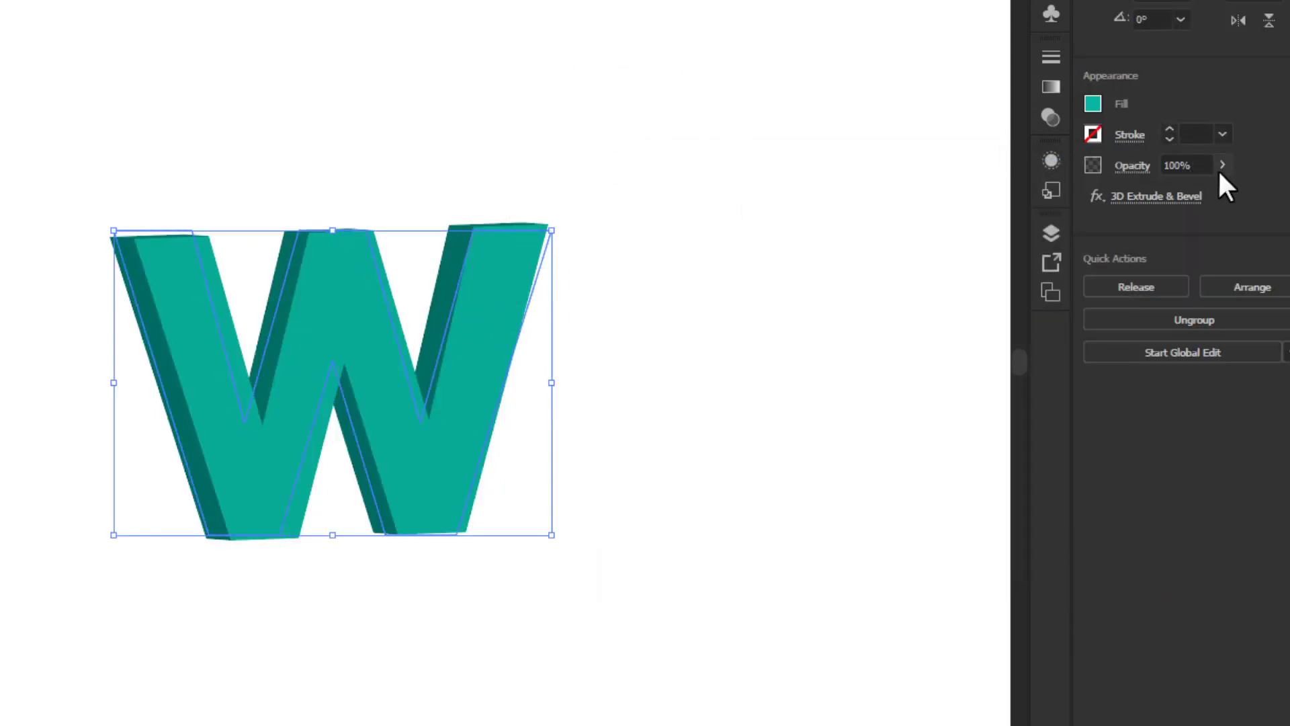
left_click(1148, 205)
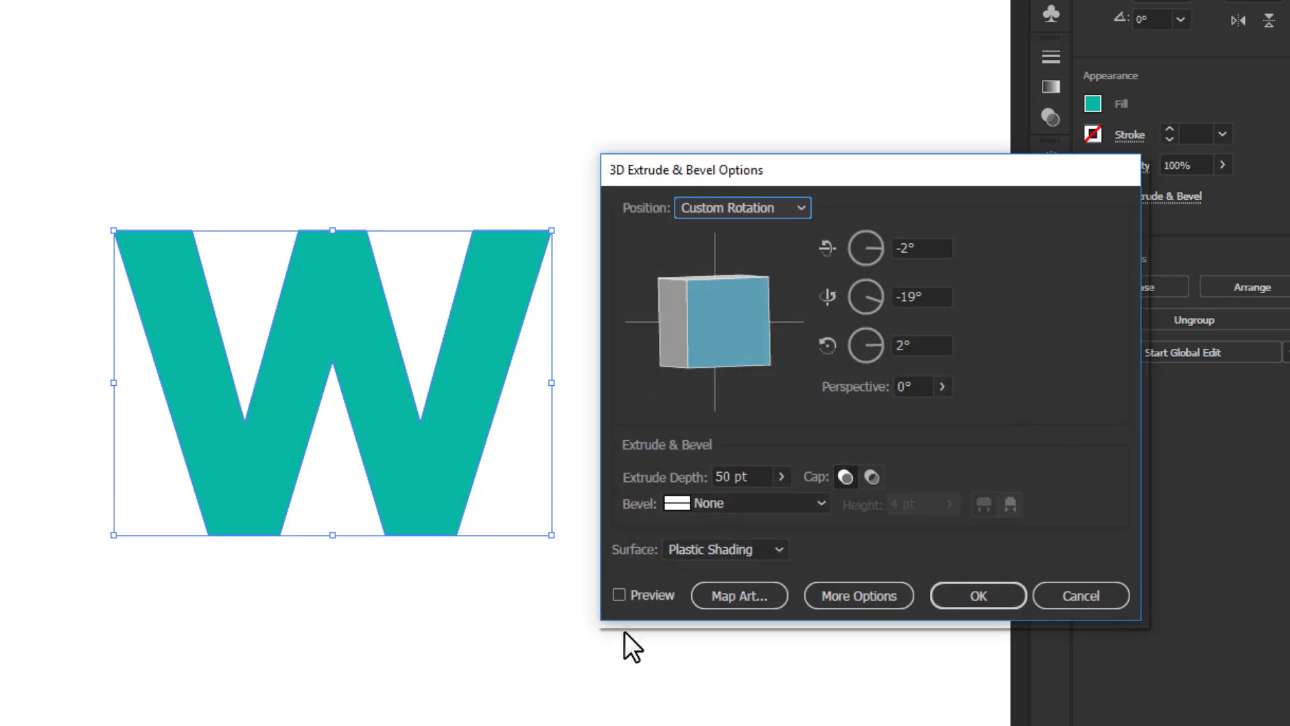
left_click(619, 595)
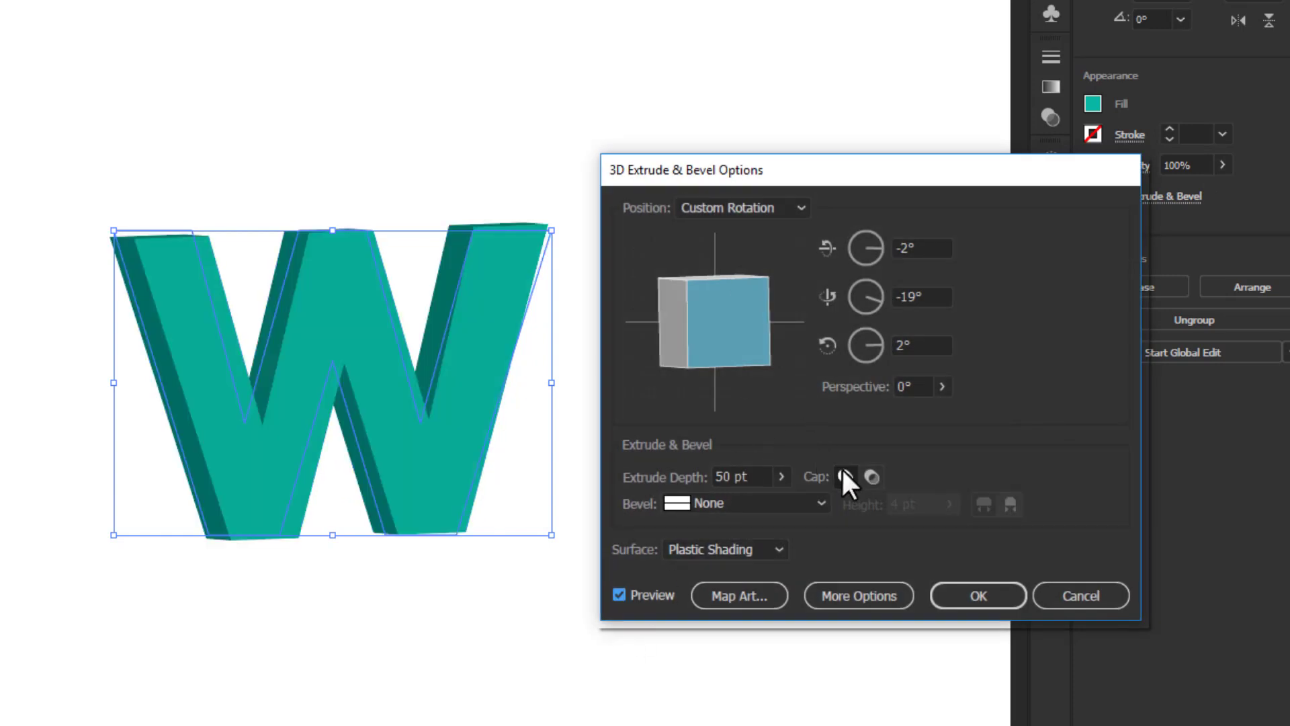
Increase the W's Y-axis rotation in small increments to 3°.
left_click(919, 296)
key("Up")
key("Up")
key("Up")
key("Up")
key("Up")
key("Up")
key("Up")
key("Up")
key("Up")
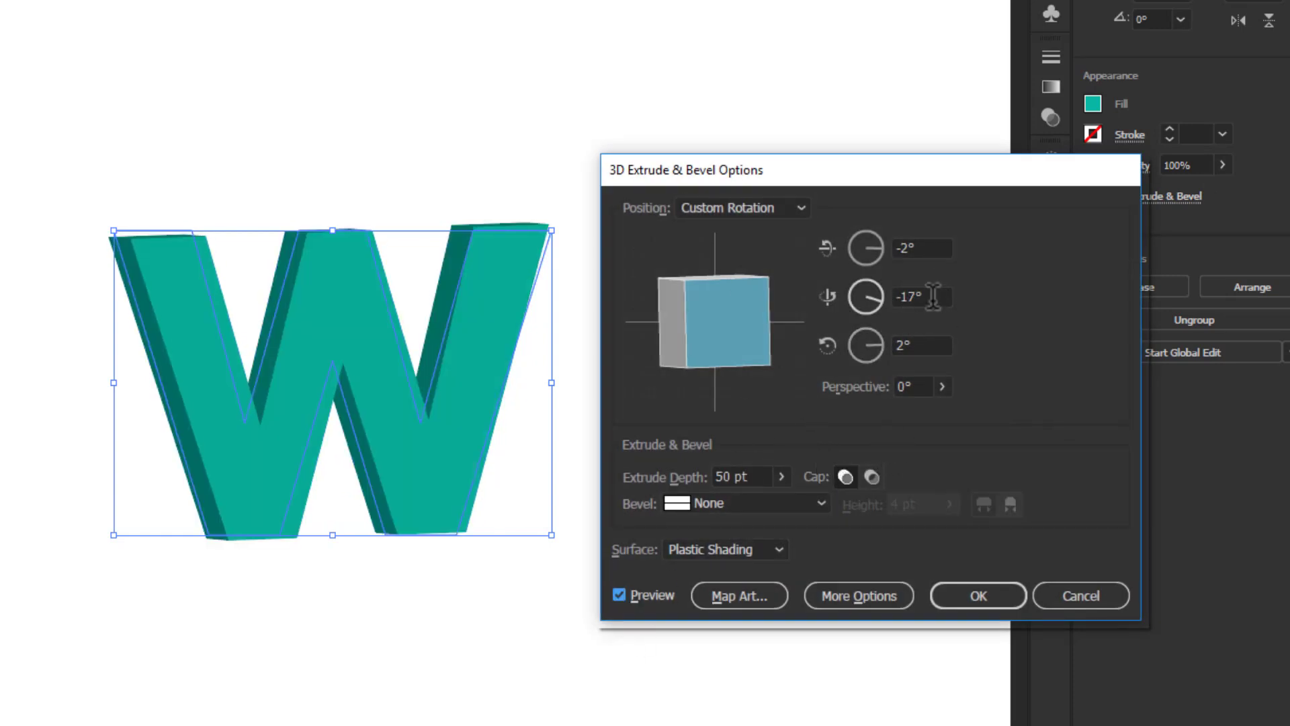
key("Up")
key("Up")
key("Up")
key("Up")
key("Up")
key("Up")
key("Up")
key("Up")
key("Up")
key("Up")
key("Up")
key("Up")
key("Up")
Reduce the W's extrude depth to 29 pt.
left_click(732, 476)
key("Down")
key("Down")
key("Down")
key("Down")
key("Down")
key("Down")
key("Down")
key("Down")
key("Down")
key("Down")
key("Down")
key("Down")
key("Down")
key("Down")
key("Down")
key("Down")
key("Down")
key("Down")
key("Down")
key("Down")
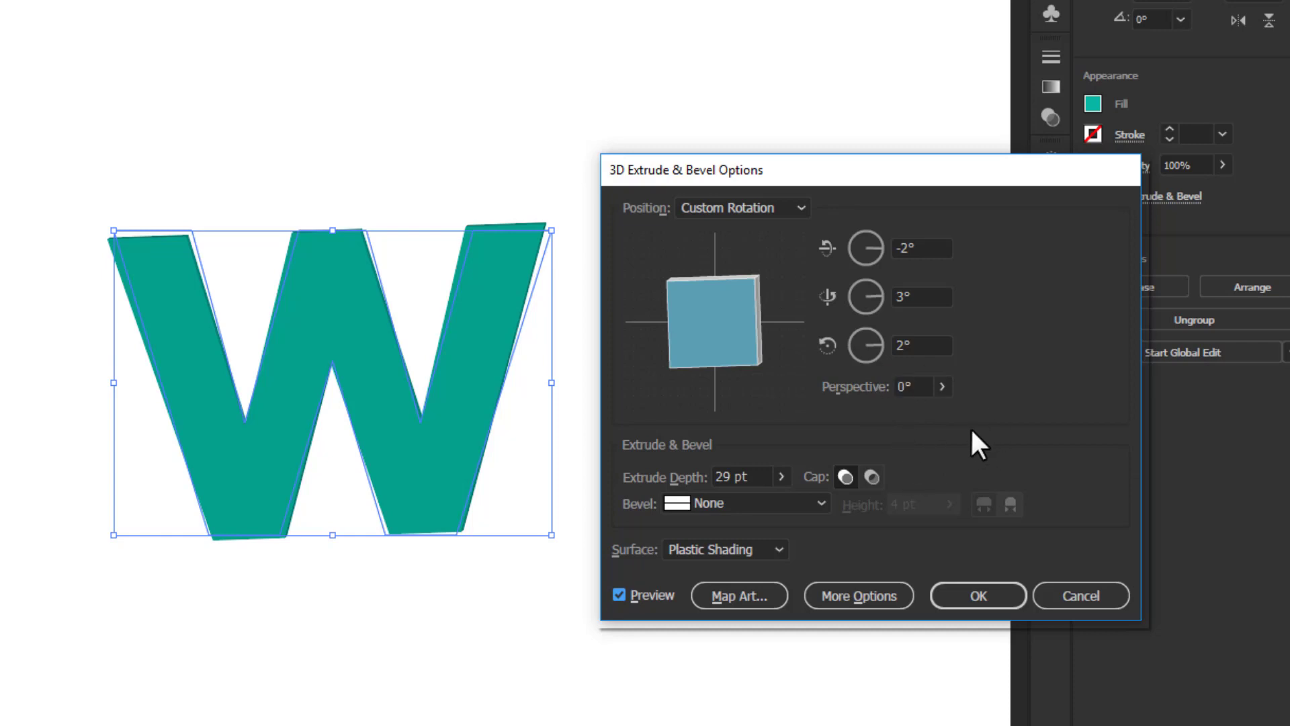
Reset the Extrude & Bevel settings to the values they had when the dialog was opened.
key("alt")
key("alt")
key("alt")
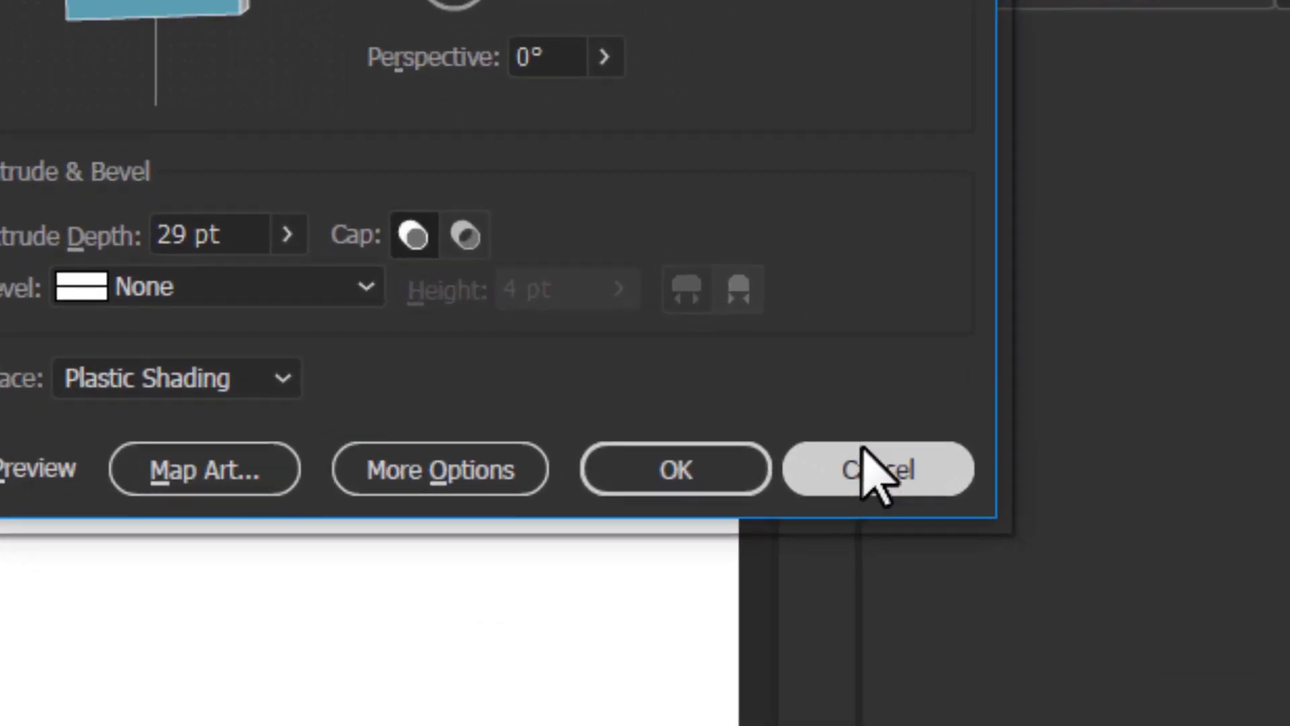
key("alt")
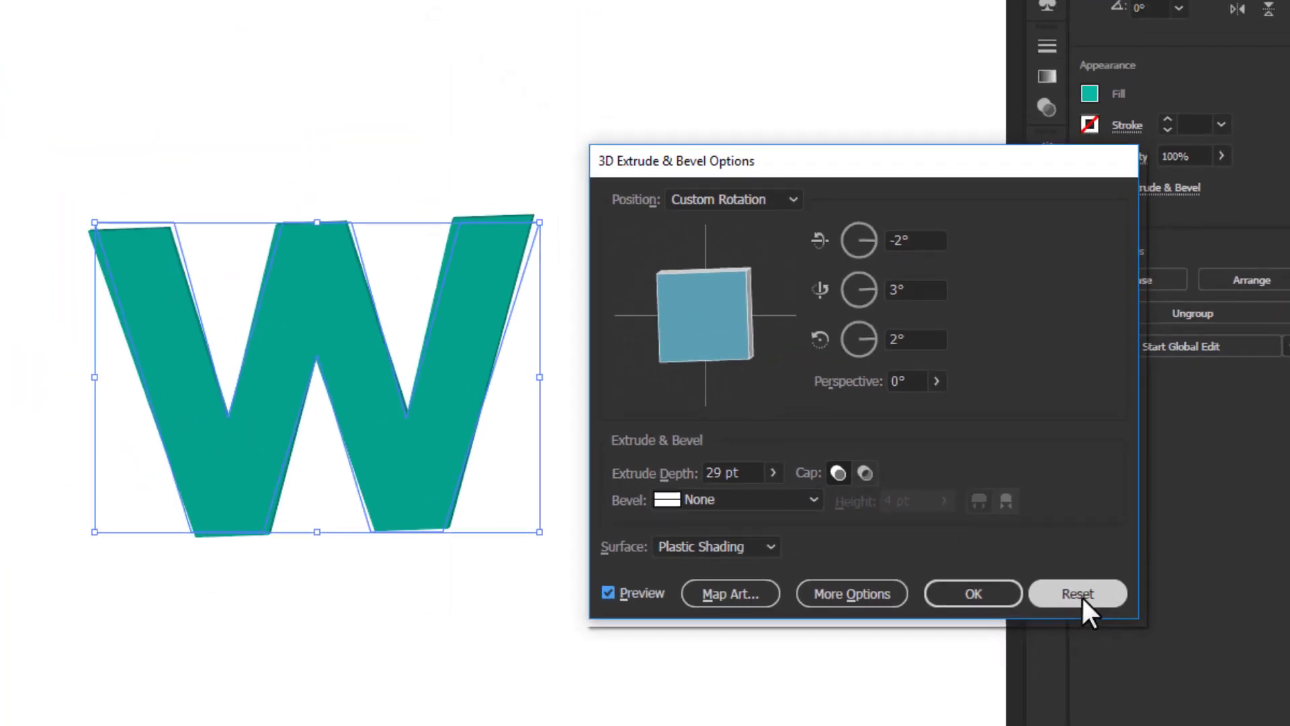
left_click(882, 471)
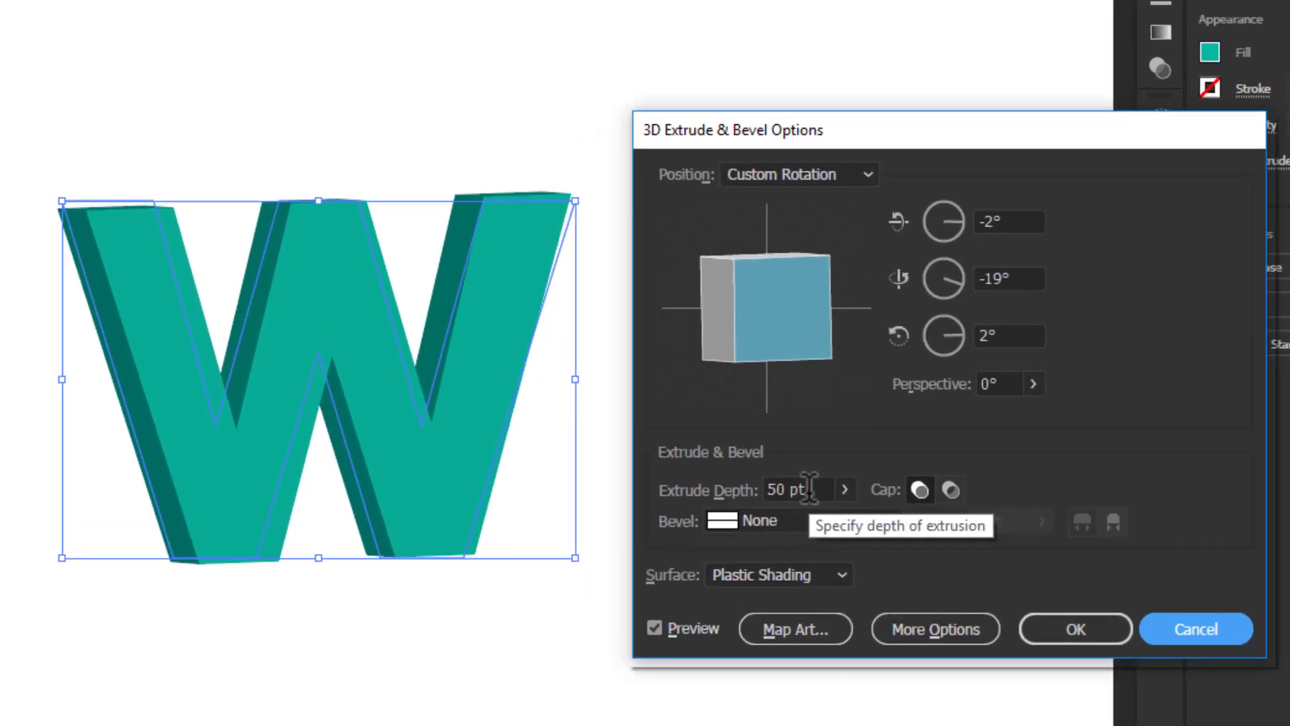
Try progressively larger extrude depths for the W, going past 126 pt up to 211 pt.
key("Up")
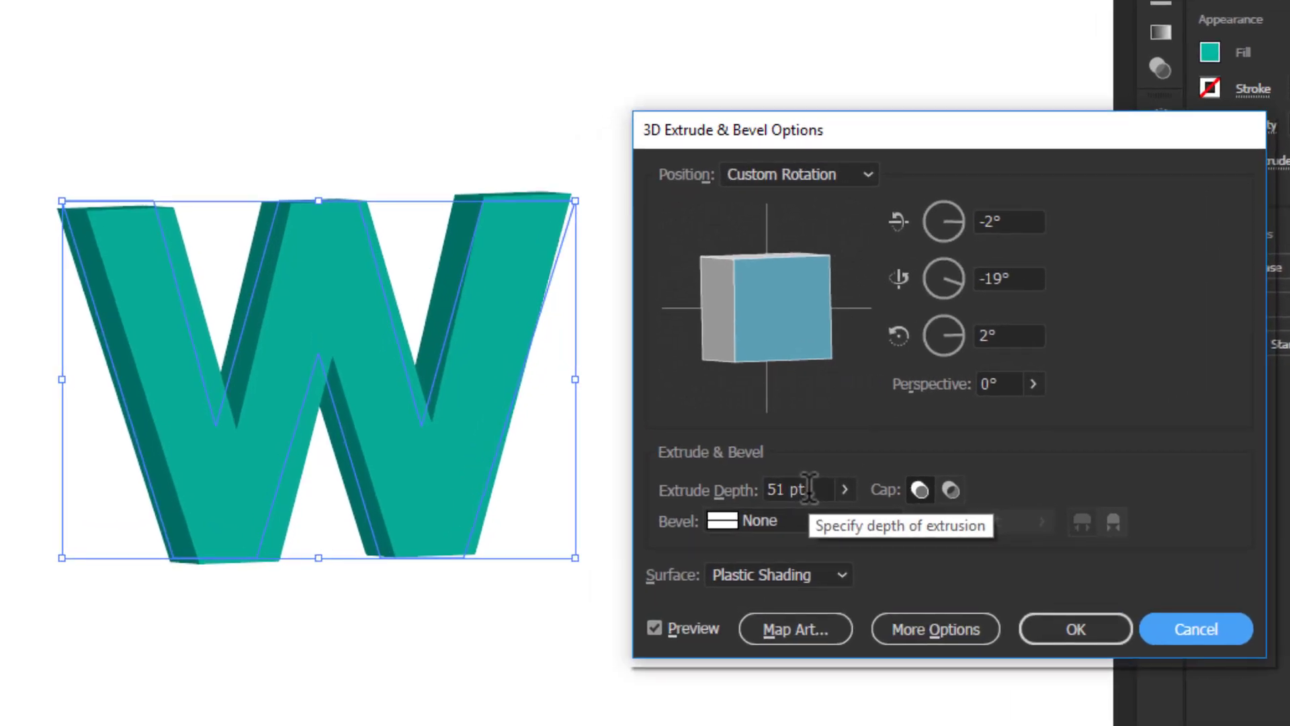
key("Up")
key("Up")
key("Up")
key("Up")
key("Up")
key("Up")
key("Up")
key("Up")
key("Up")
key("Up")
key("Up")
key("Up")
key("Up")
key("Up")
key("Up")
key("Up")
key("Up")
key("Up")
key("Up")
key("Up")
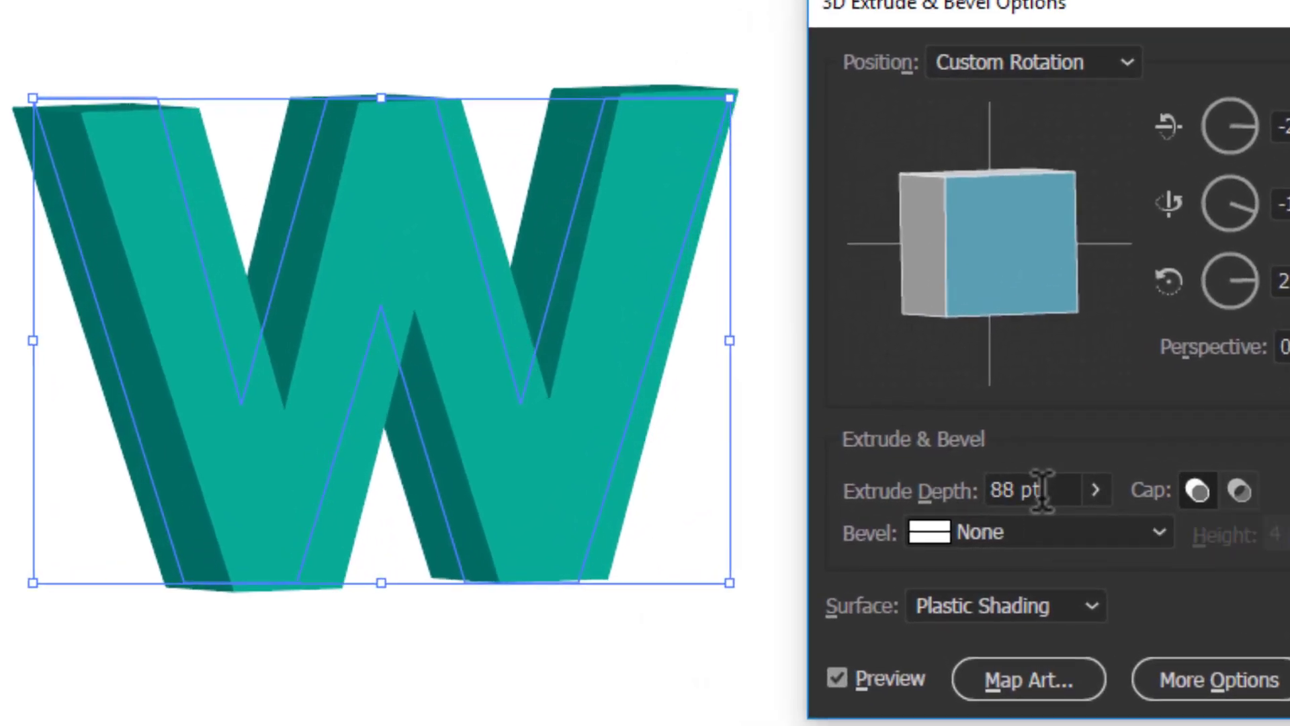
key("Up")
key("Up")
key("Up")
key("Up")
key("Up")
key("Up")
key("Up")
key("Up")
key("Up")
key("Up")
key("Up")
key("Up")
key("Up")
key("Up")
key("Up")
key("Up")
key("Up")
key("Up")
key("Up")
key("Up")
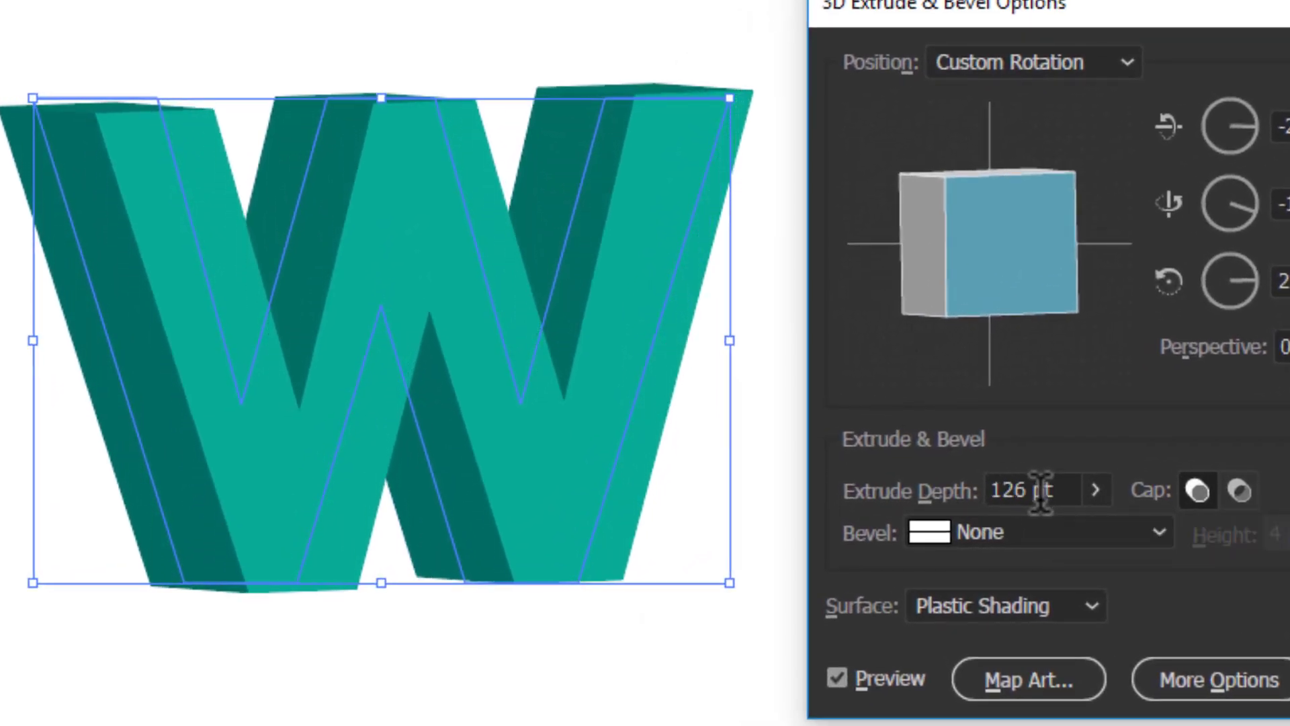
key("Up")
key("Up")
key("Up")
key("Up")
key("Up")
key("Up")
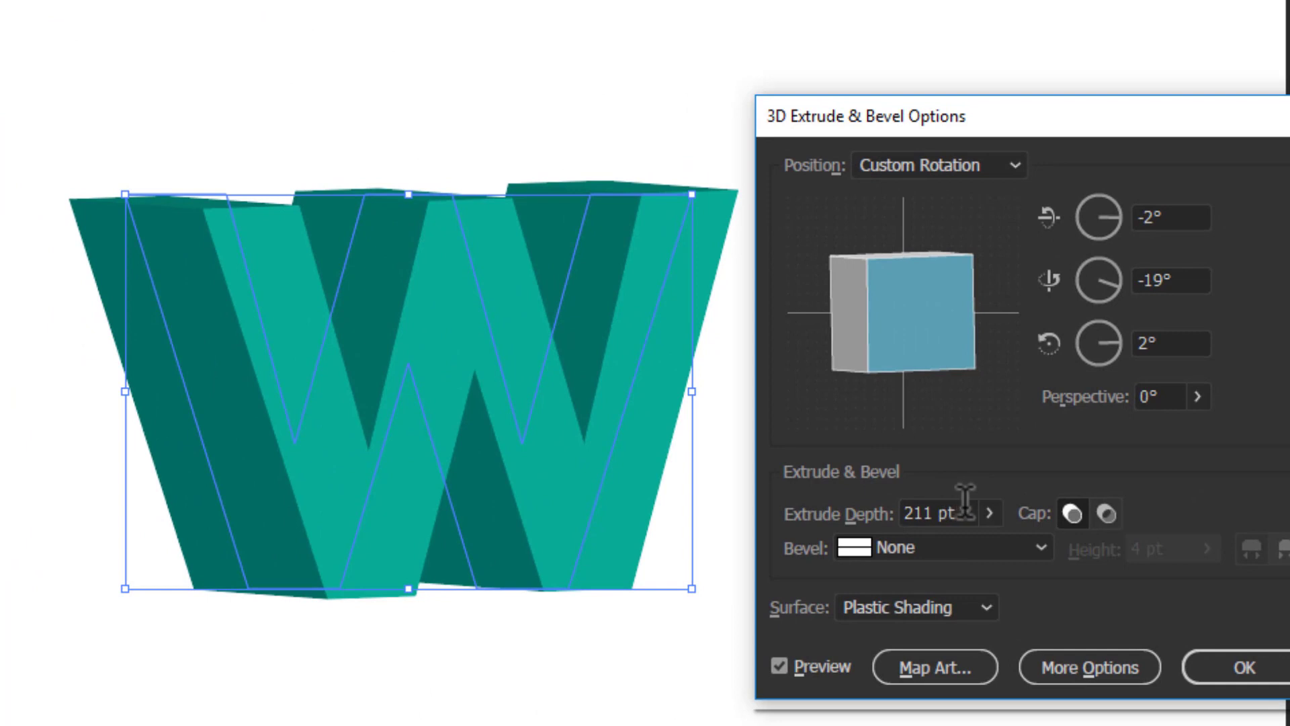
Lower the W's extrude depth gradually to 26 pt to compare thinner extrusions.
scroll(951, 511, "up", 13)
scroll(950, 509, "down", 20)
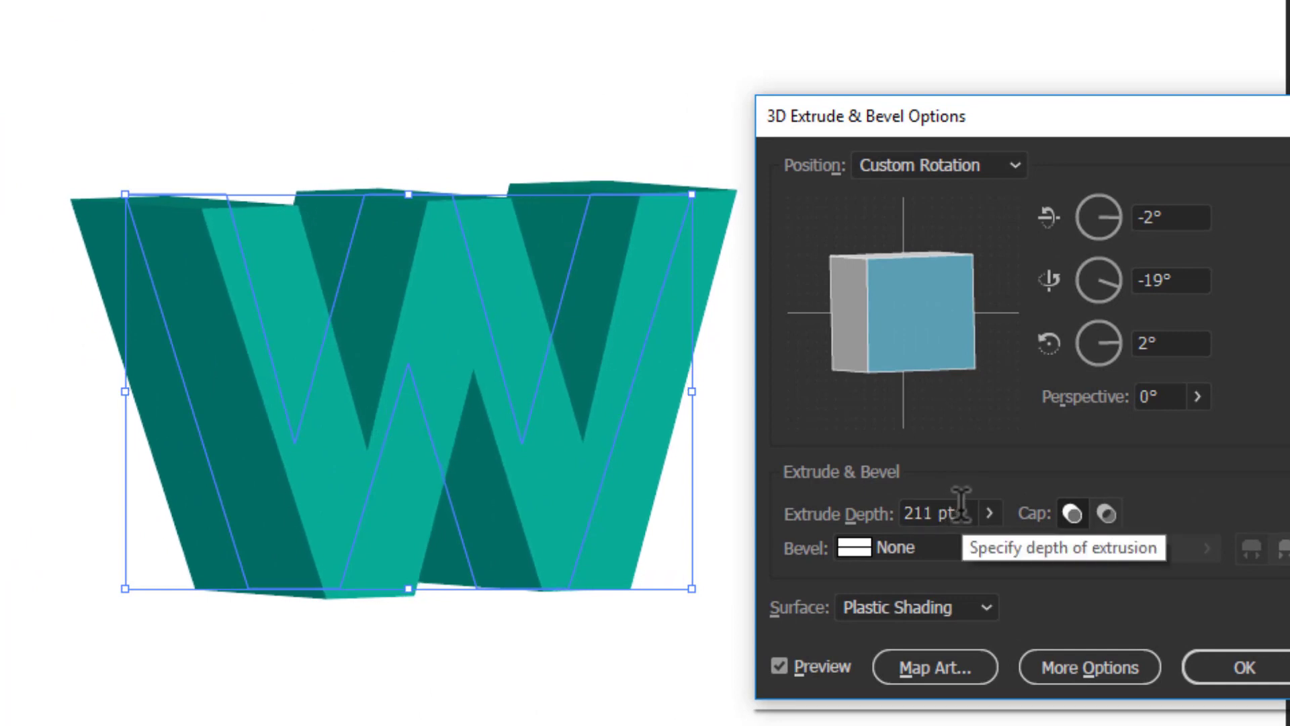
scroll(970, 509, "down", 20)
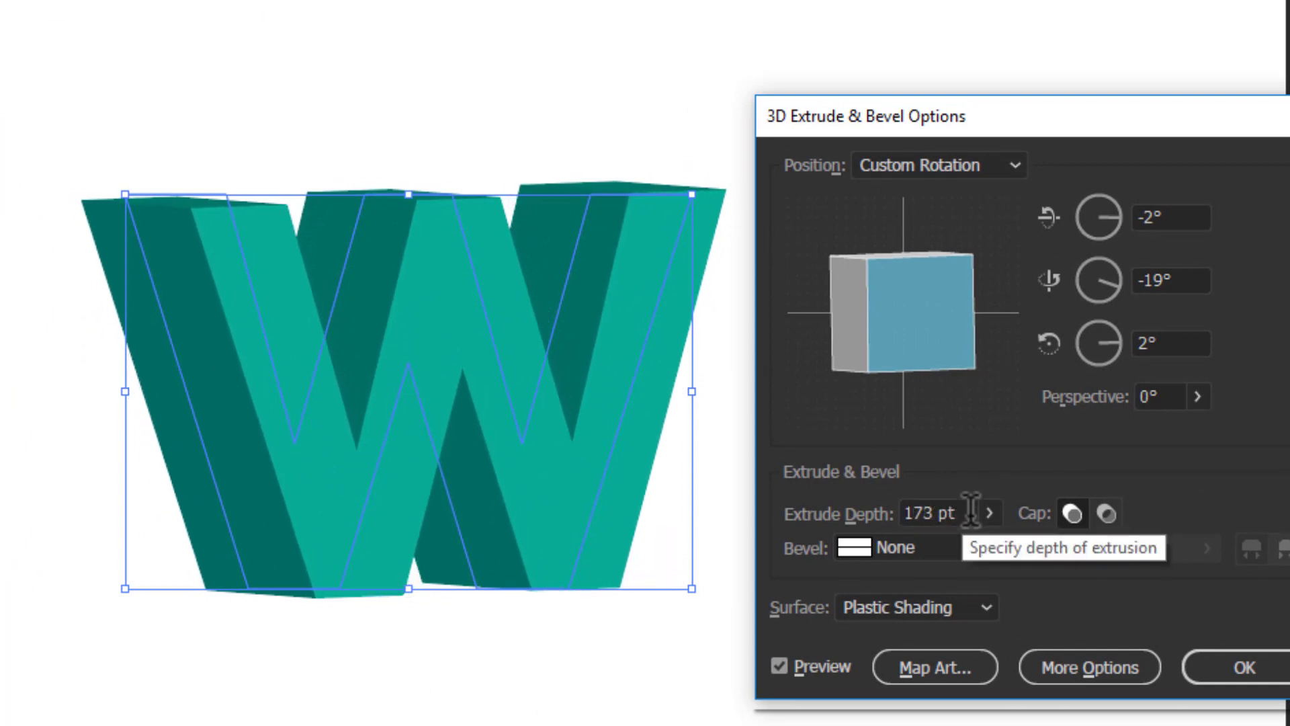
scroll(969, 511, "down", 20)
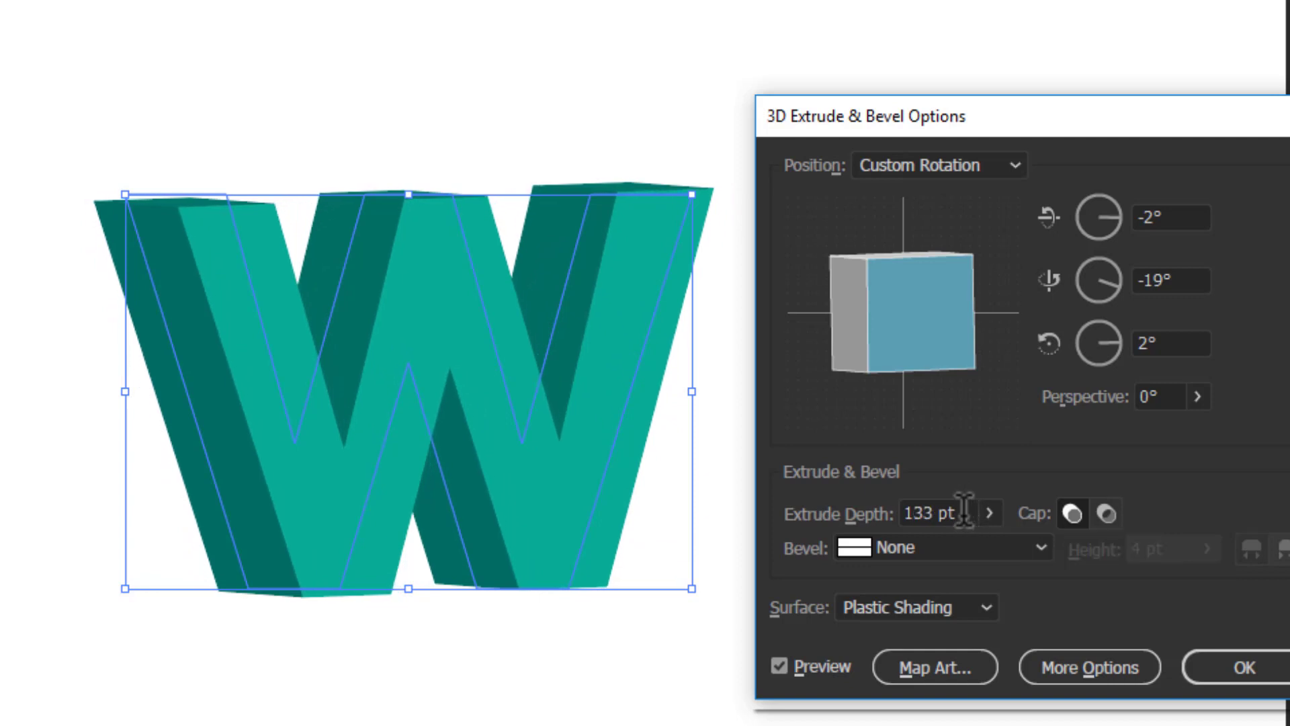
scroll(951, 514, "down", 20)
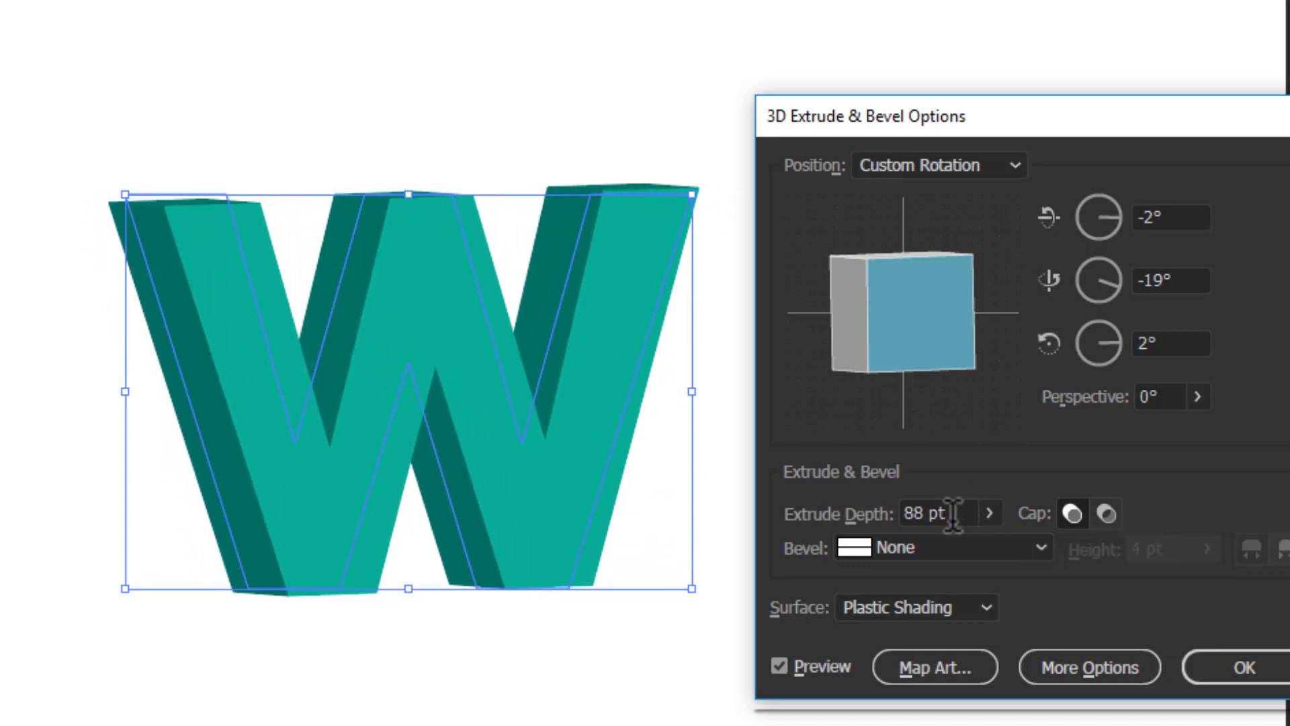
scroll(958, 513, "down", 20)
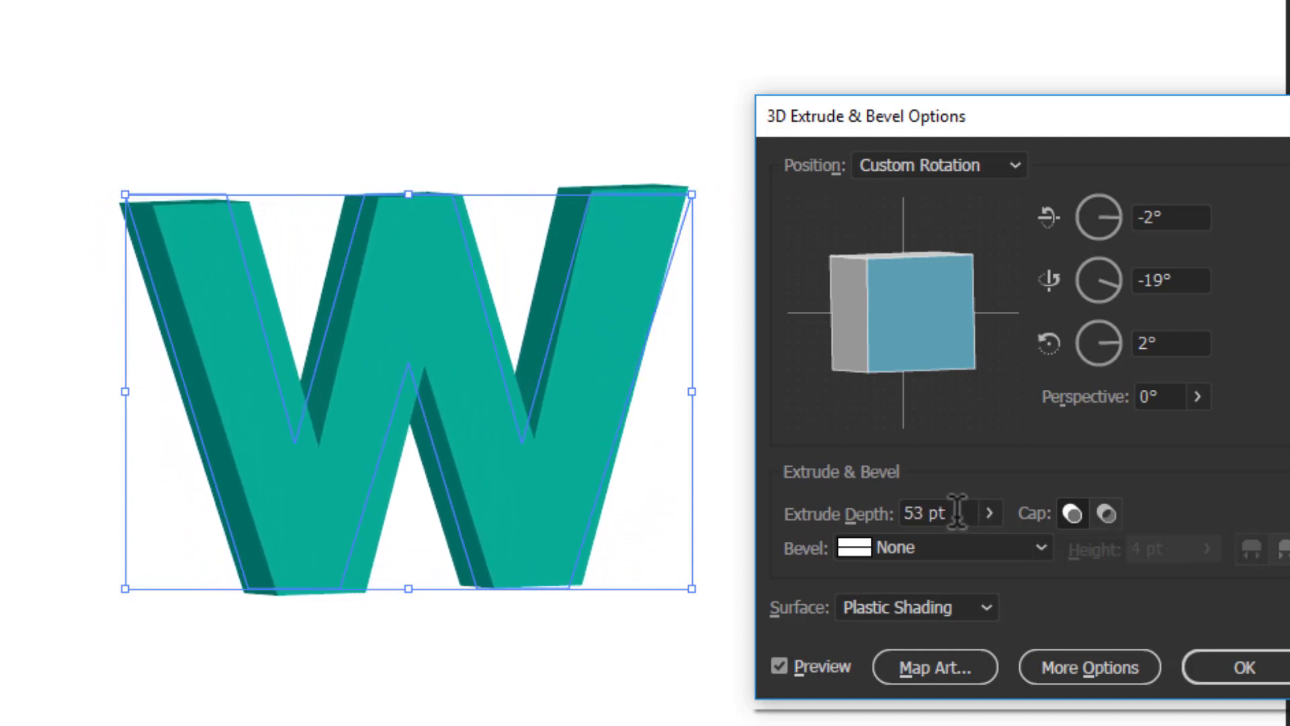
scroll(954, 513, "up", 11)
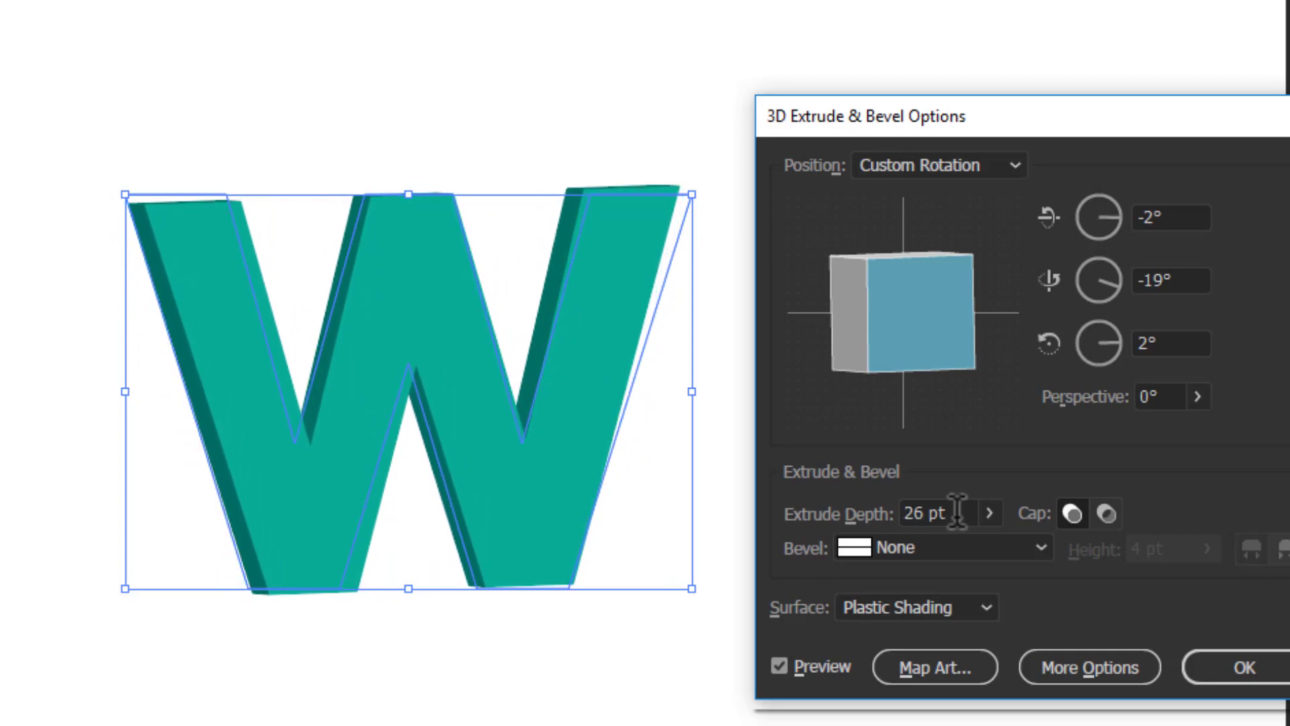
Set the W's extrude depth to 50 pt.
left_click_drag(948, 514, 918, 523)
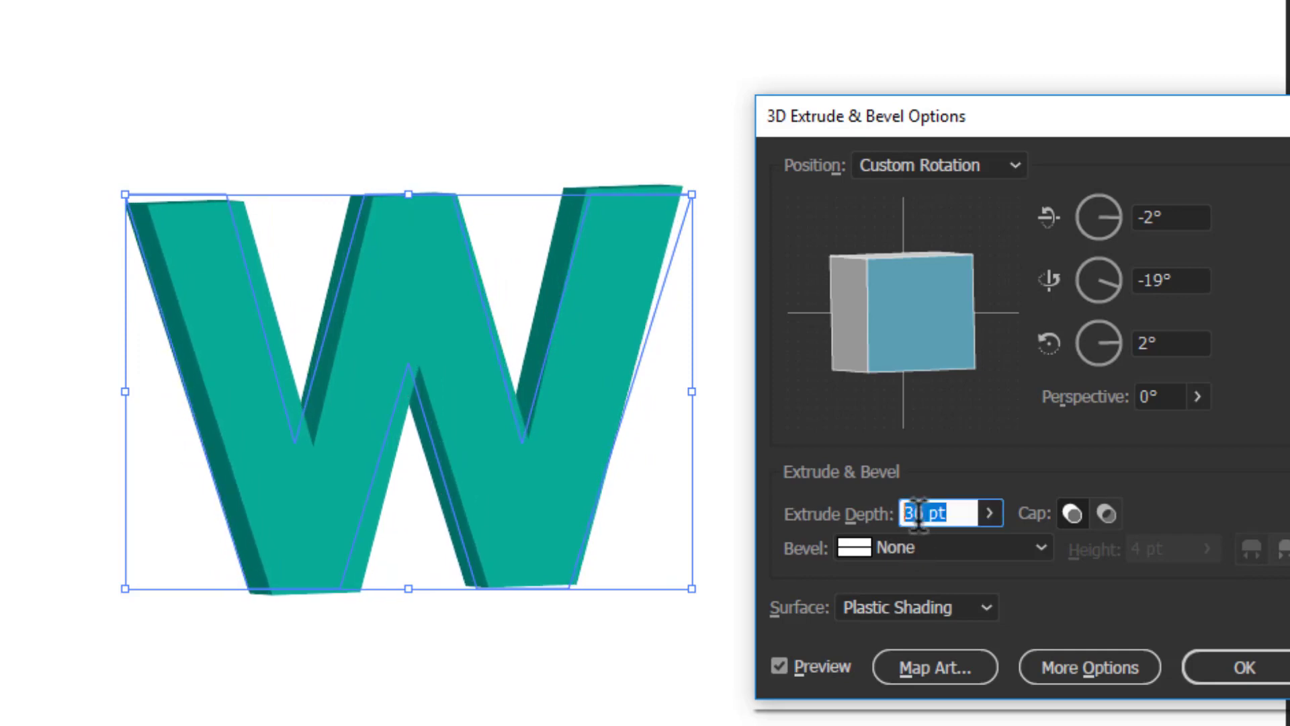
type("50")
left_click(1159, 397)
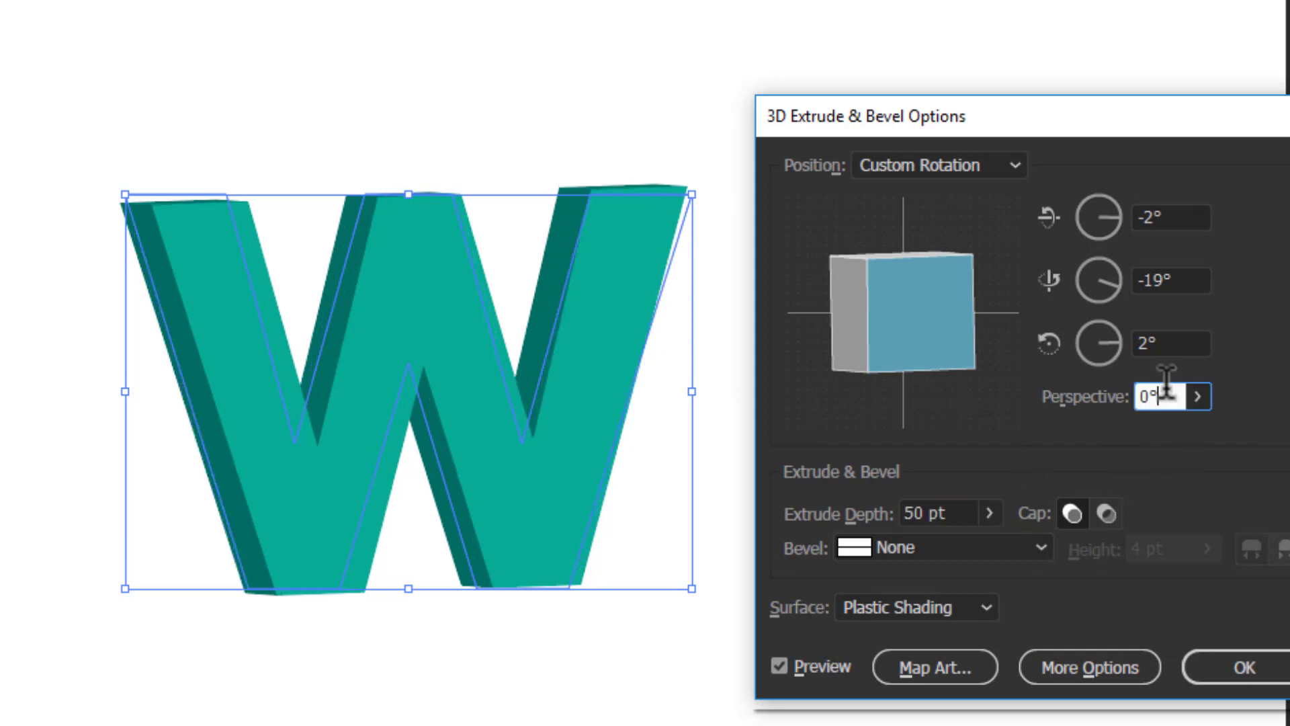
Preview the W with the cap off for a hollow appearance, and turn the cap back on for a solid appearance.
left_click(952, 514)
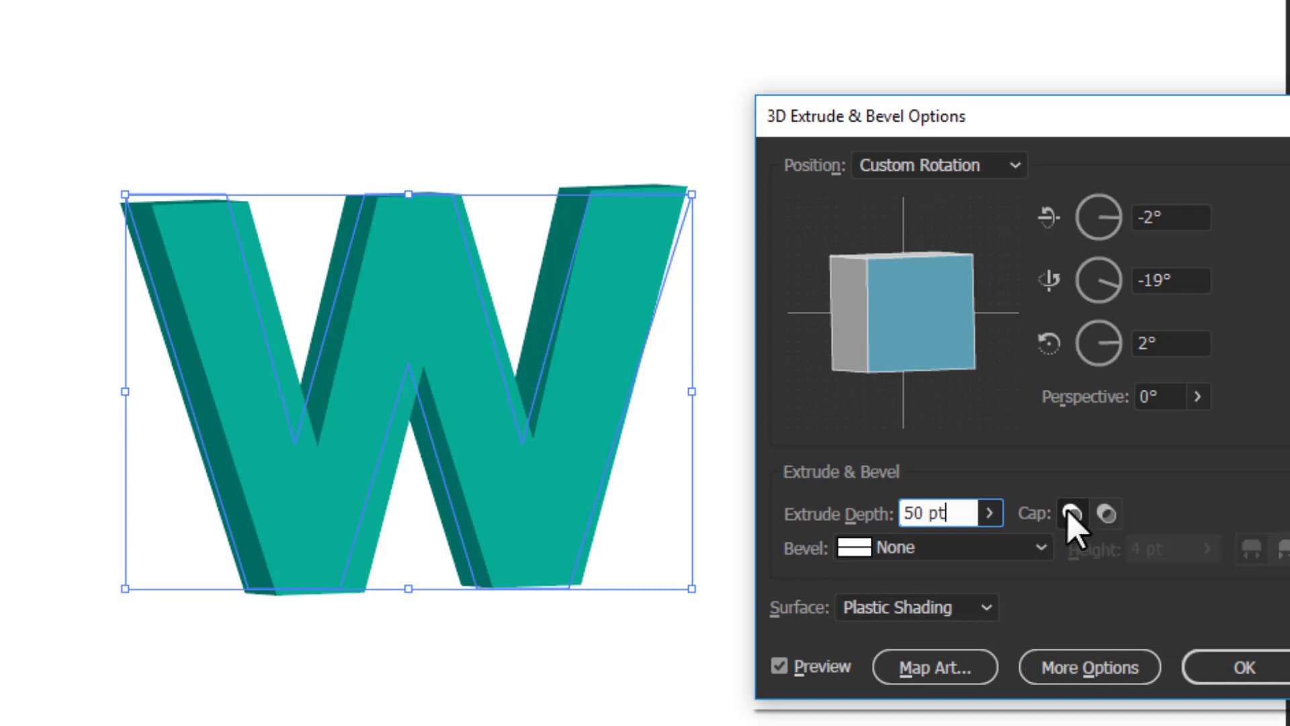
left_click(1106, 514)
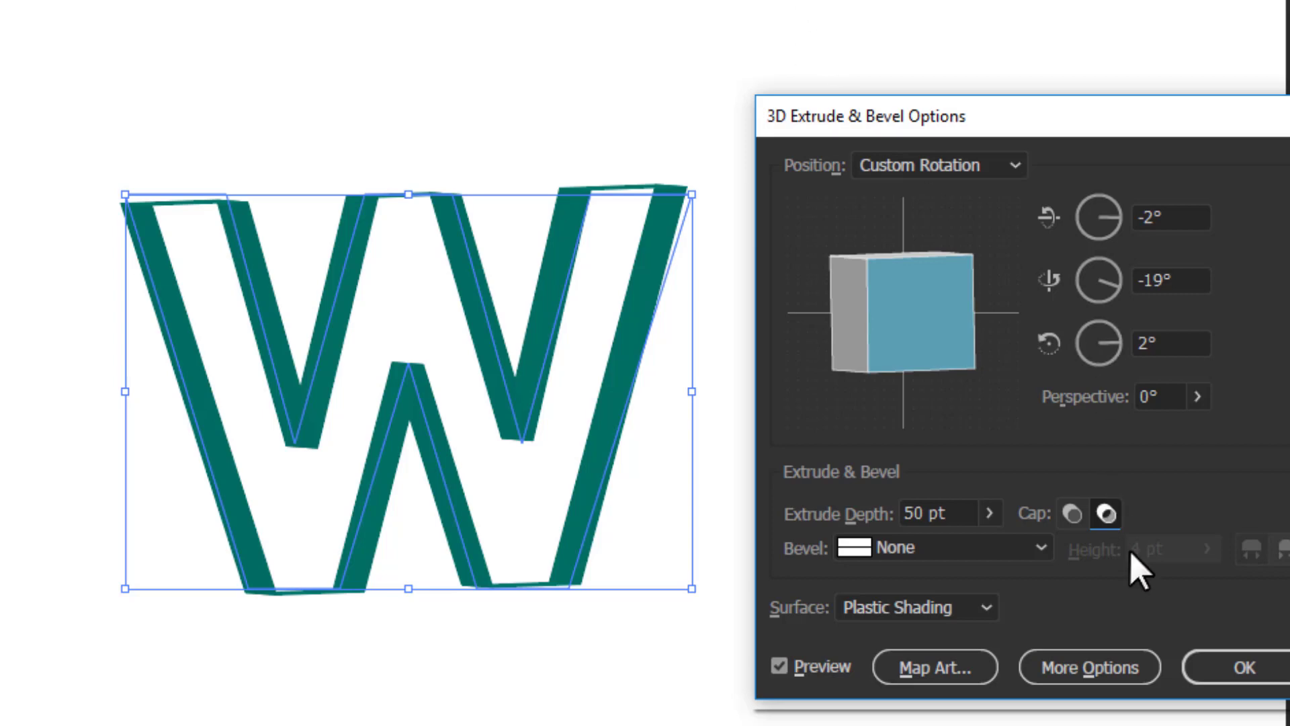
left_click(1070, 515)
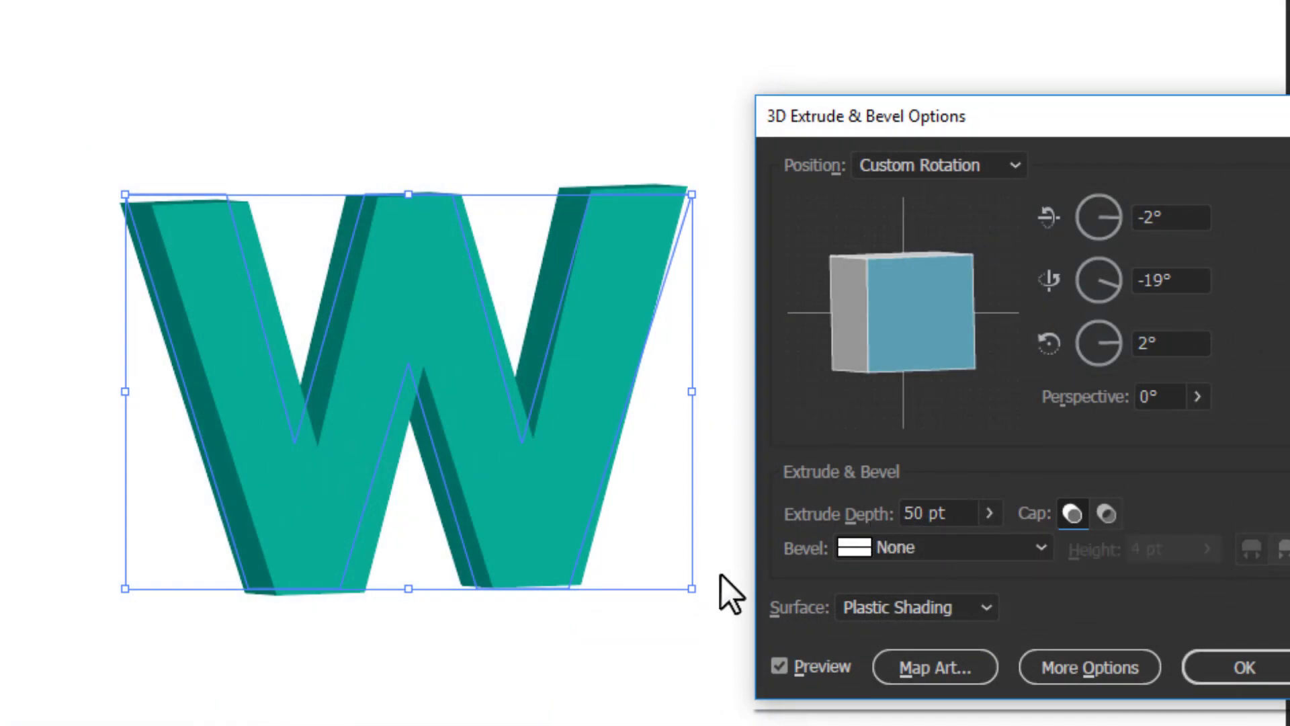
Try the Classic, Complex 1, Complex 2 and Complex 3 bevels on the W.
left_click(944, 546)
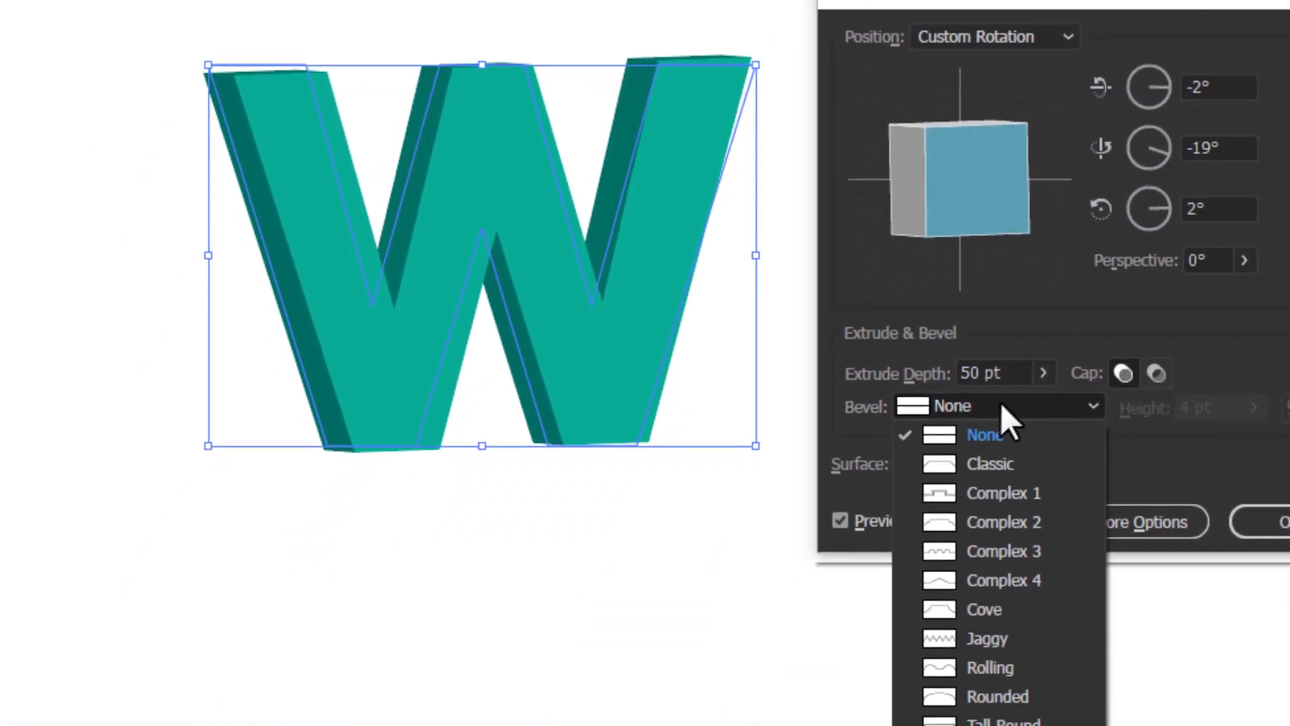
left_click(995, 433)
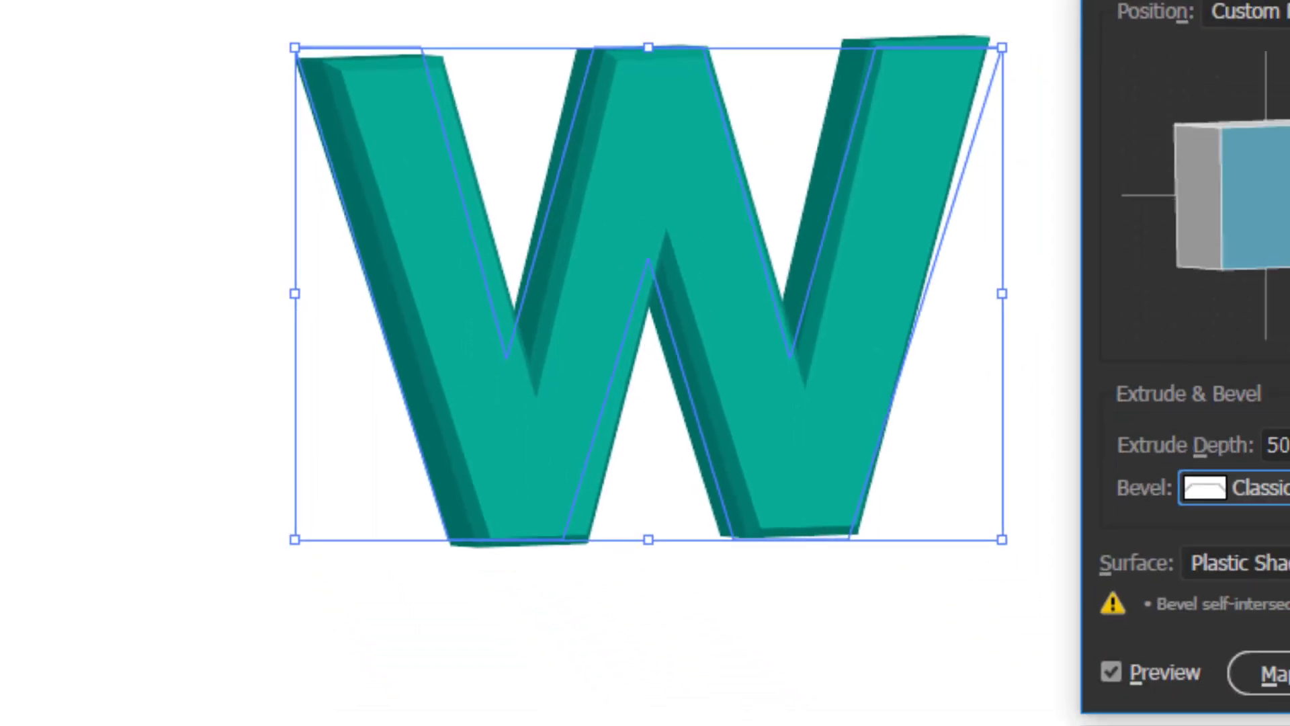
left_click(1015, 375)
left_click(1010, 462)
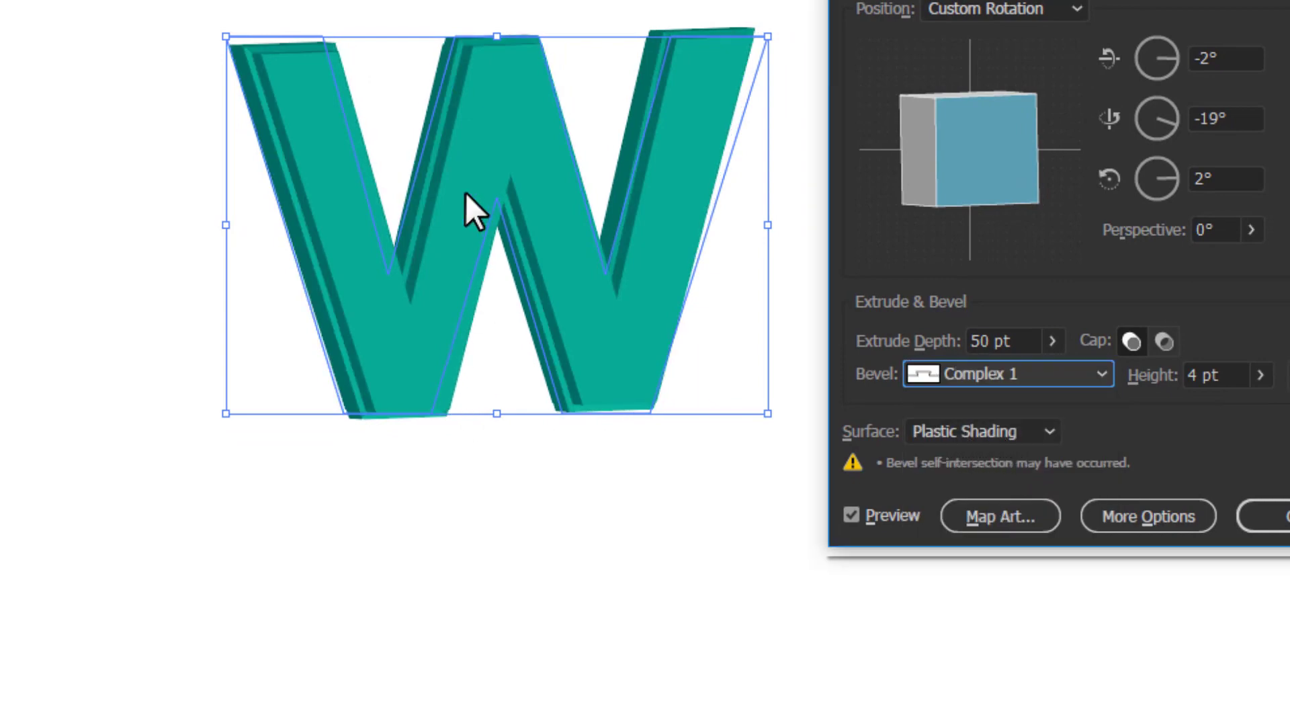
left_click(954, 374)
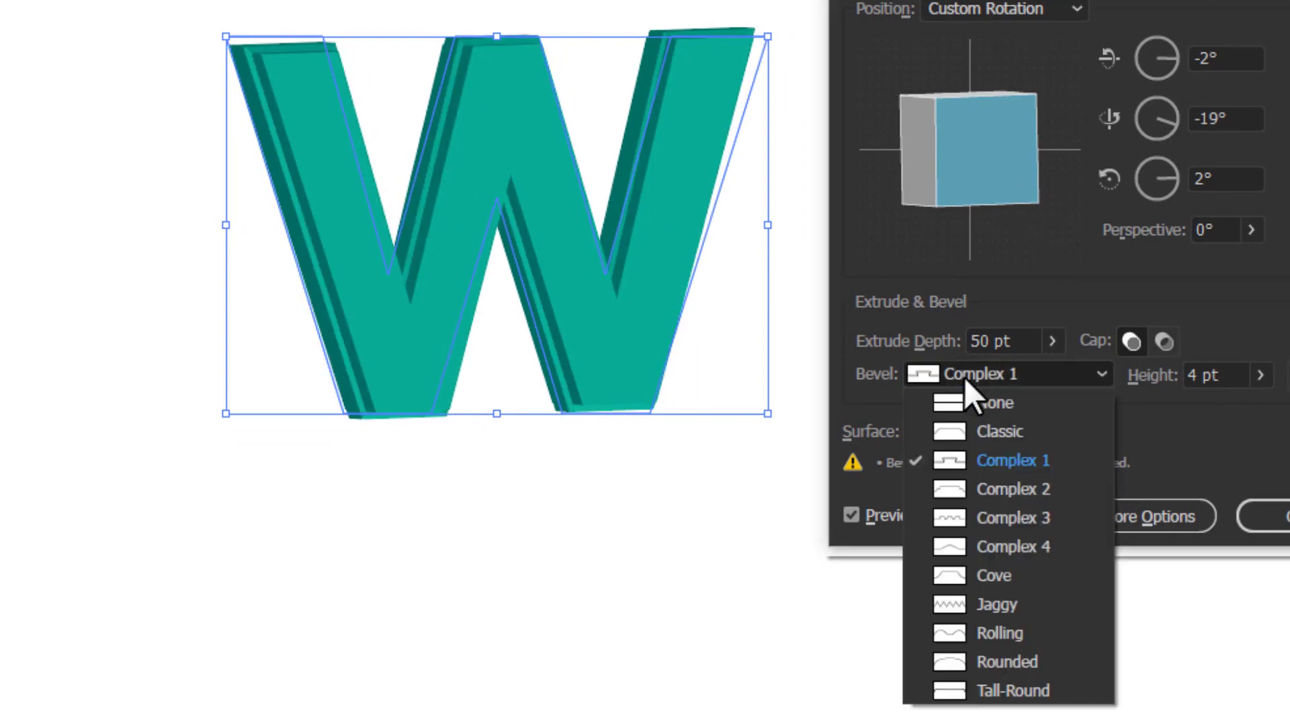
left_click(1001, 488)
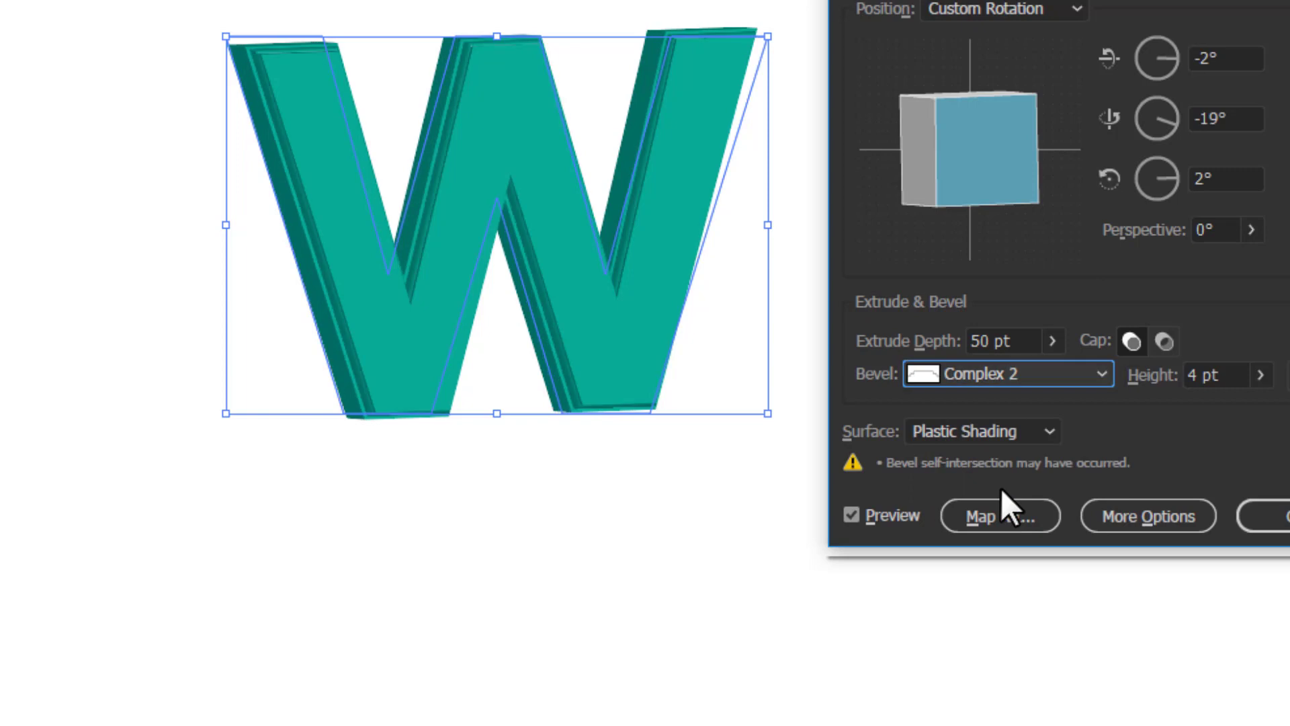
left_click(1023, 389)
left_click(1040, 514)
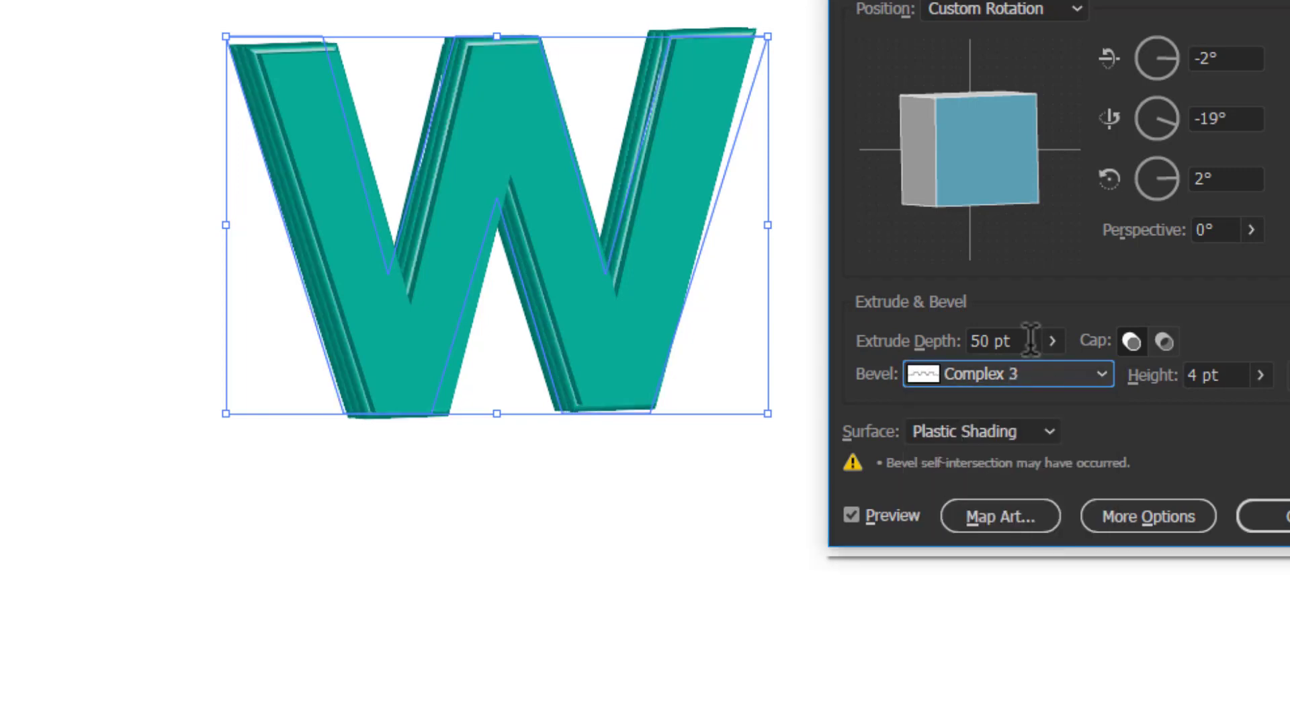
Try the Complex 4, Cove and Jaggy bevels on the W, and set the bevel back to None.
left_click(1035, 382)
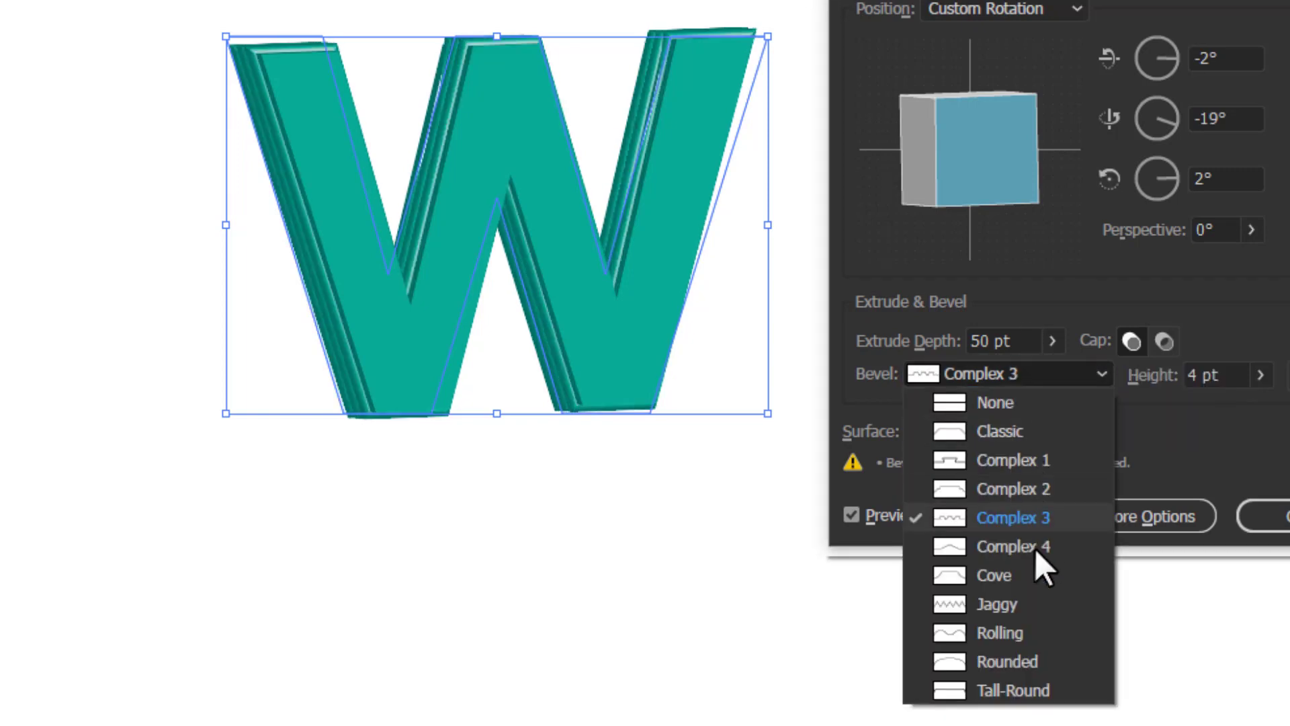
left_click(1030, 545)
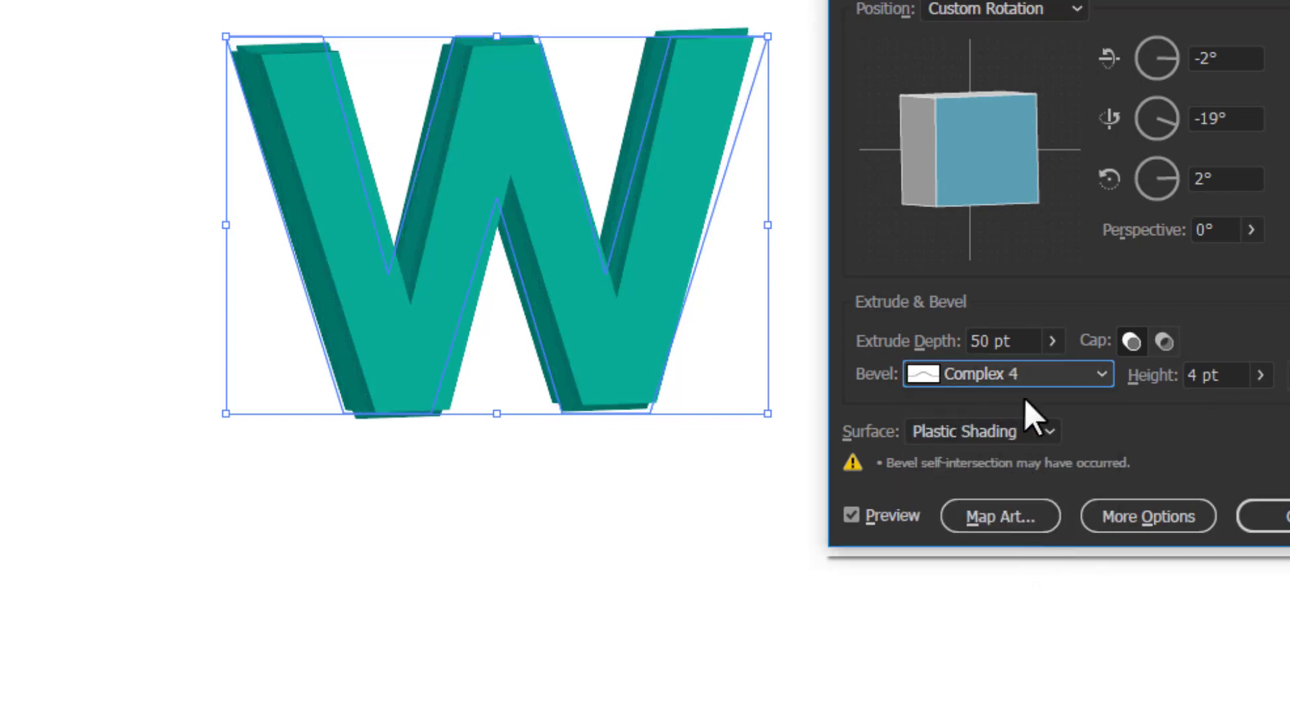
left_click(1040, 380)
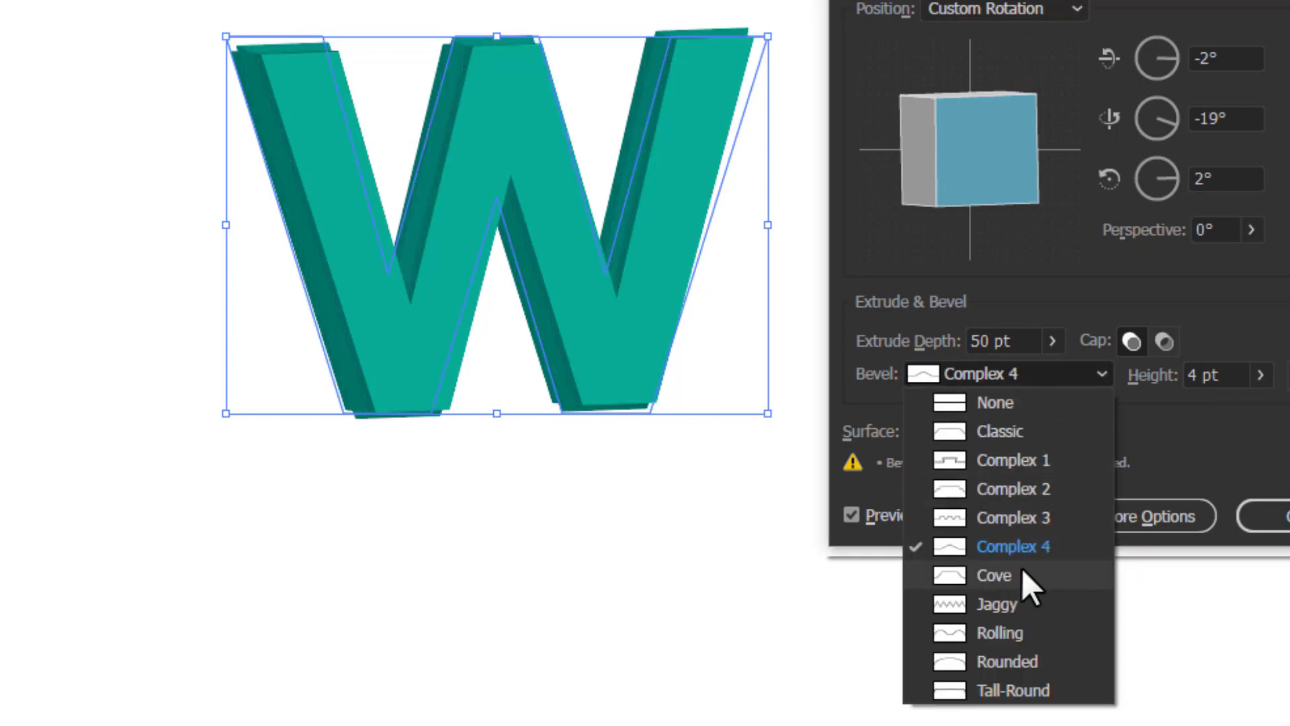
left_click(1021, 572)
left_click(1027, 385)
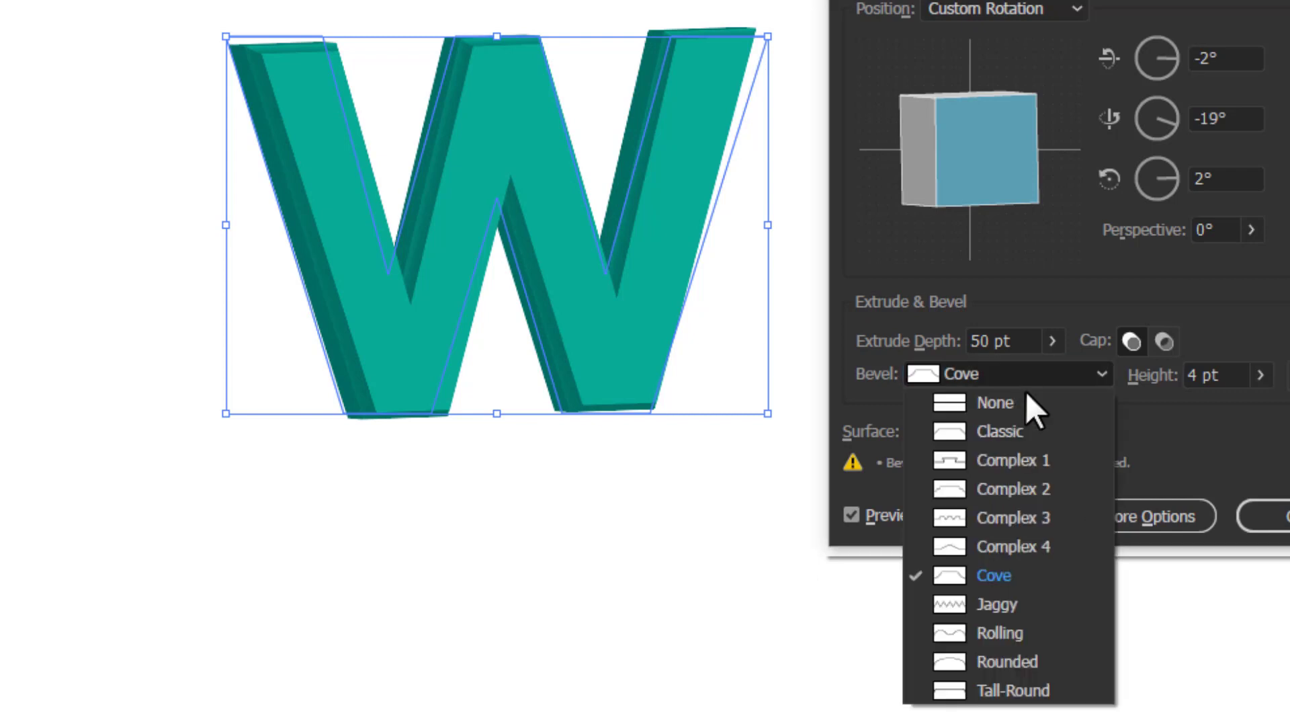
left_click(1029, 613)
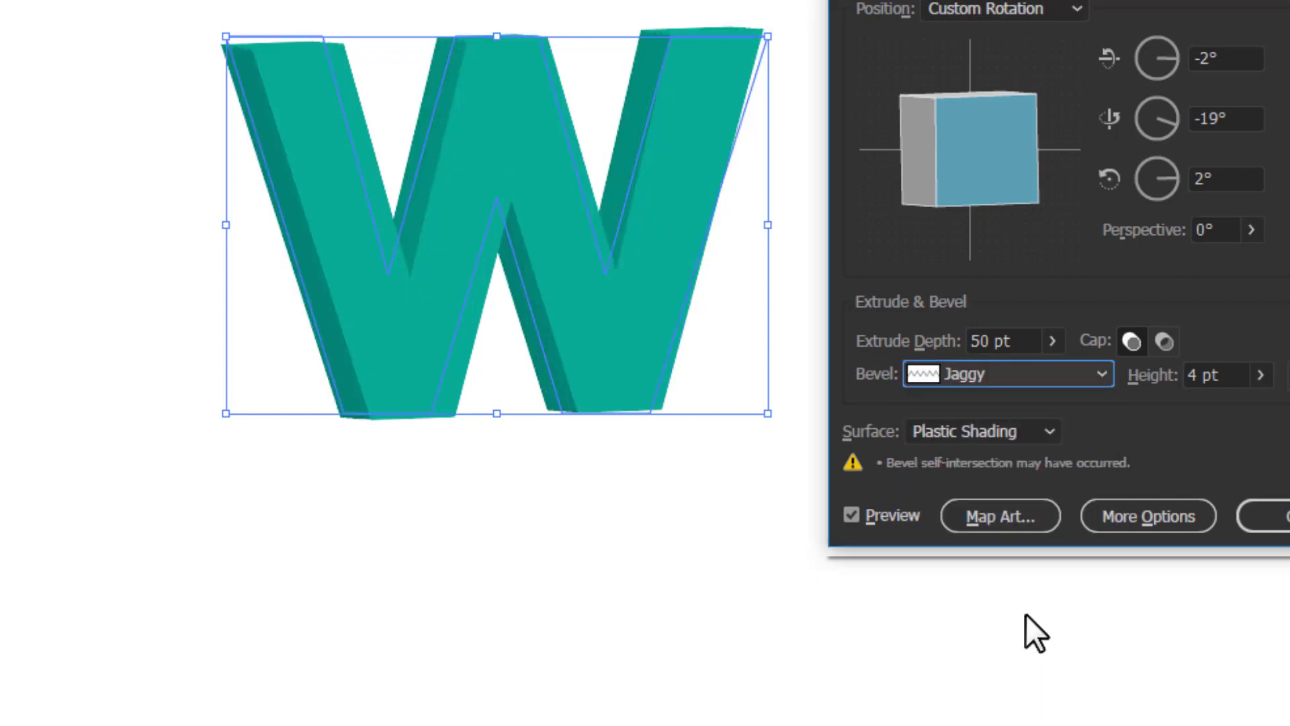
left_click(1013, 378)
left_click(1006, 402)
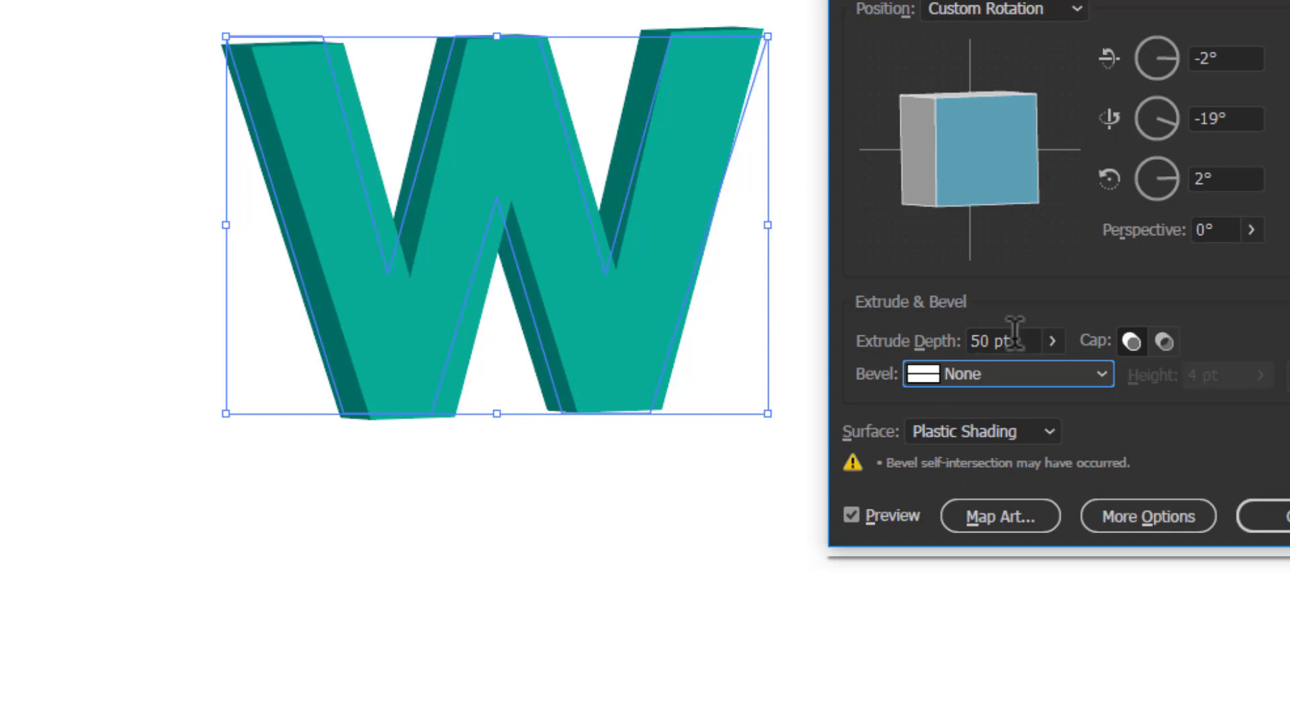
Compare the Wireframe, No Shading and Diffuse Shading surfaces on the W, and return the surface to Plastic Shading.
left_click(949, 437)
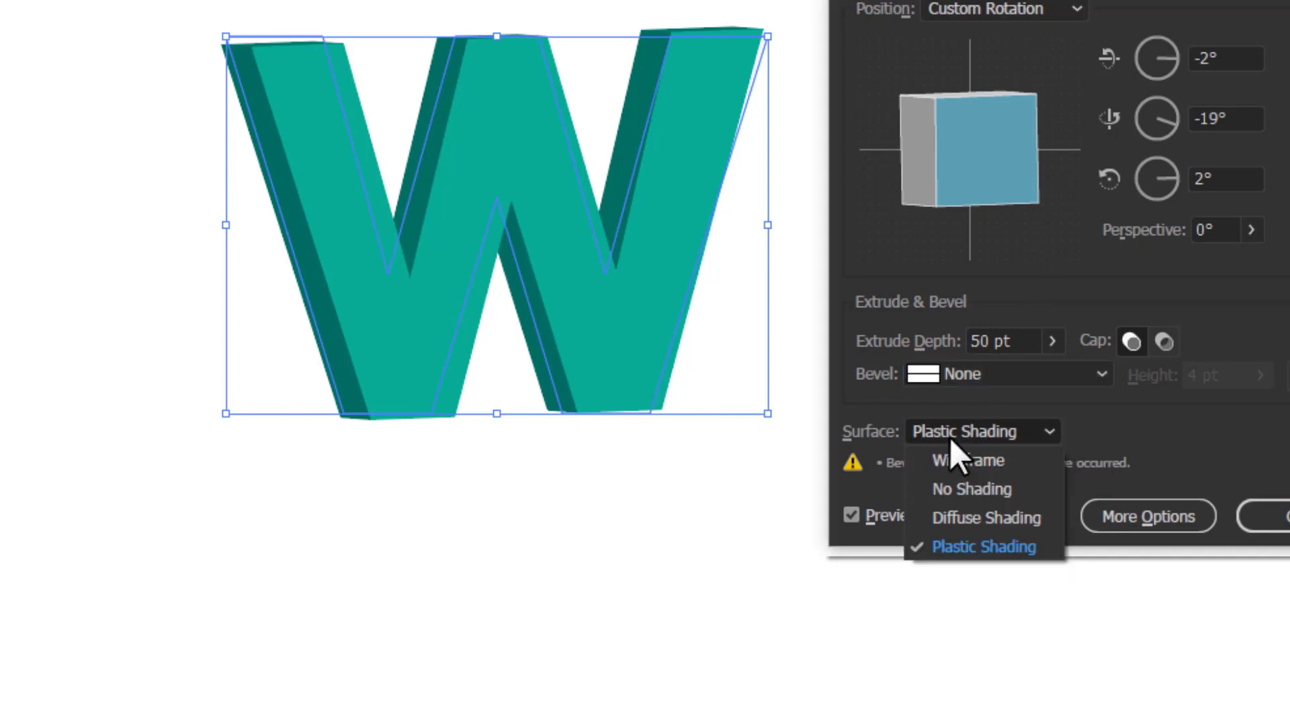
left_click(974, 464)
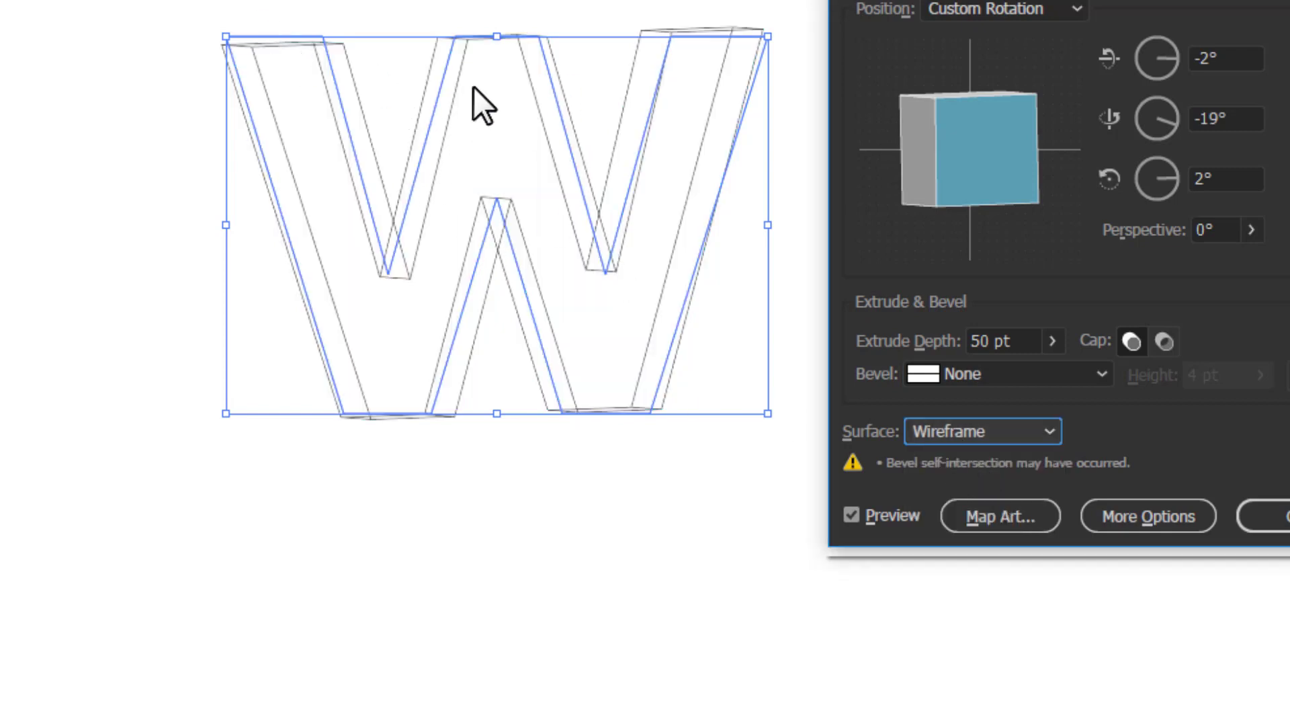
left_click(998, 434)
left_click(992, 486)
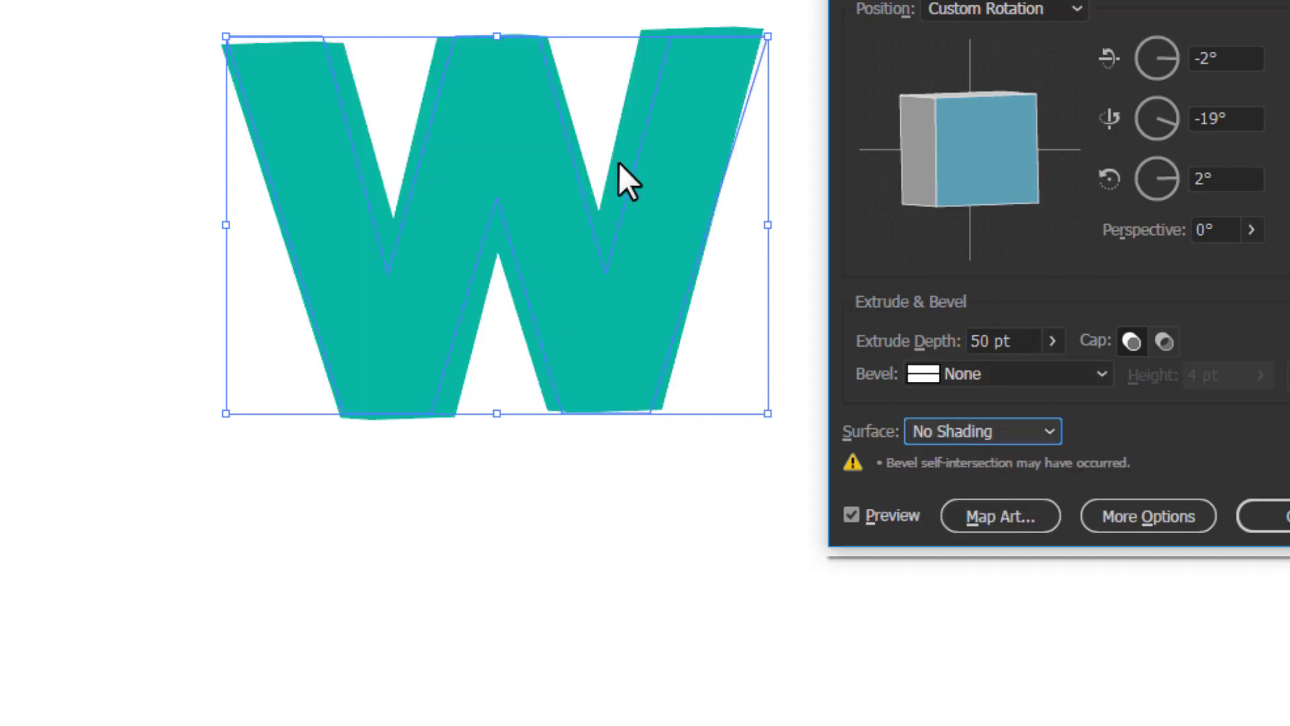
left_click(957, 433)
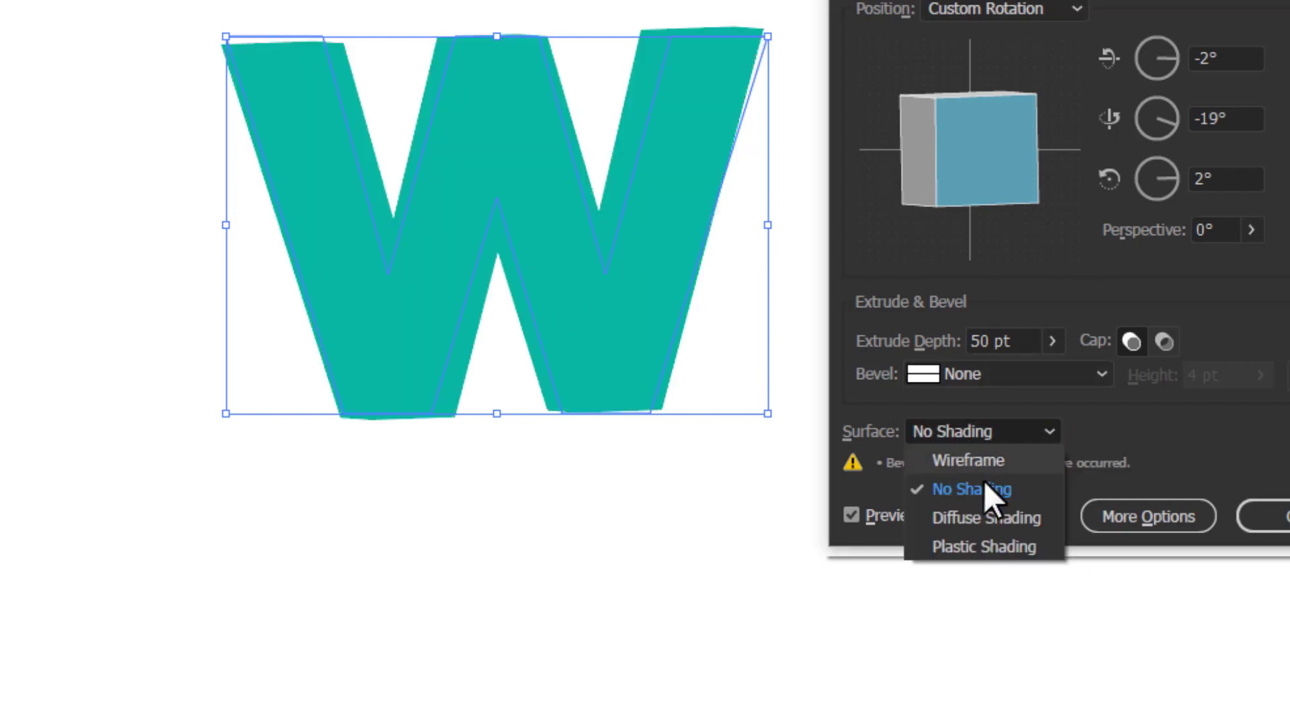
left_click(954, 523)
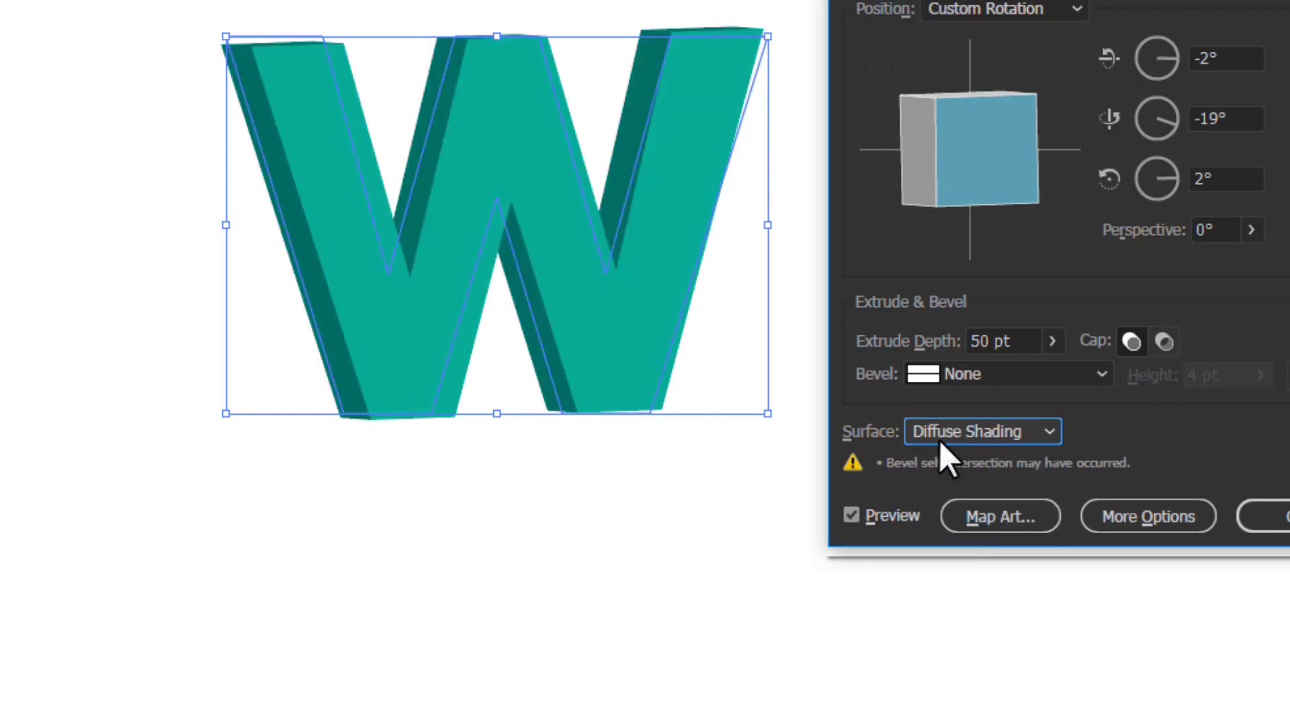
left_click(976, 431)
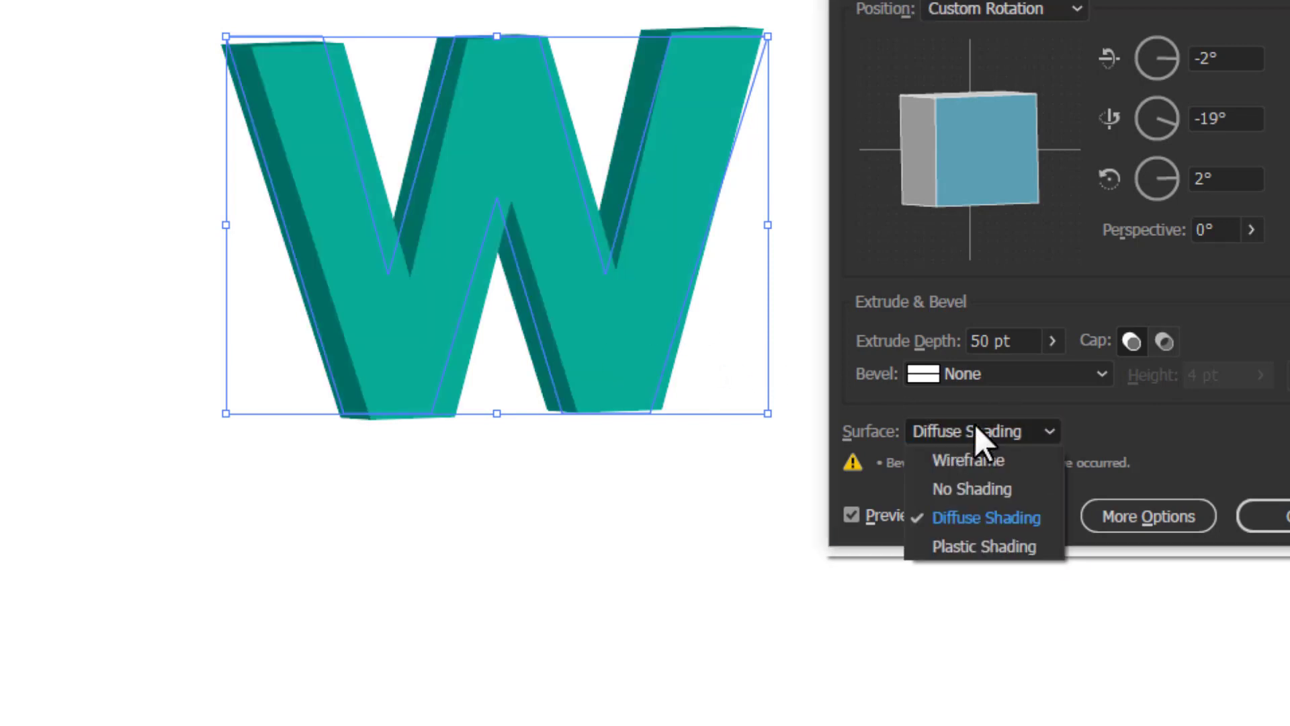
left_click(980, 546)
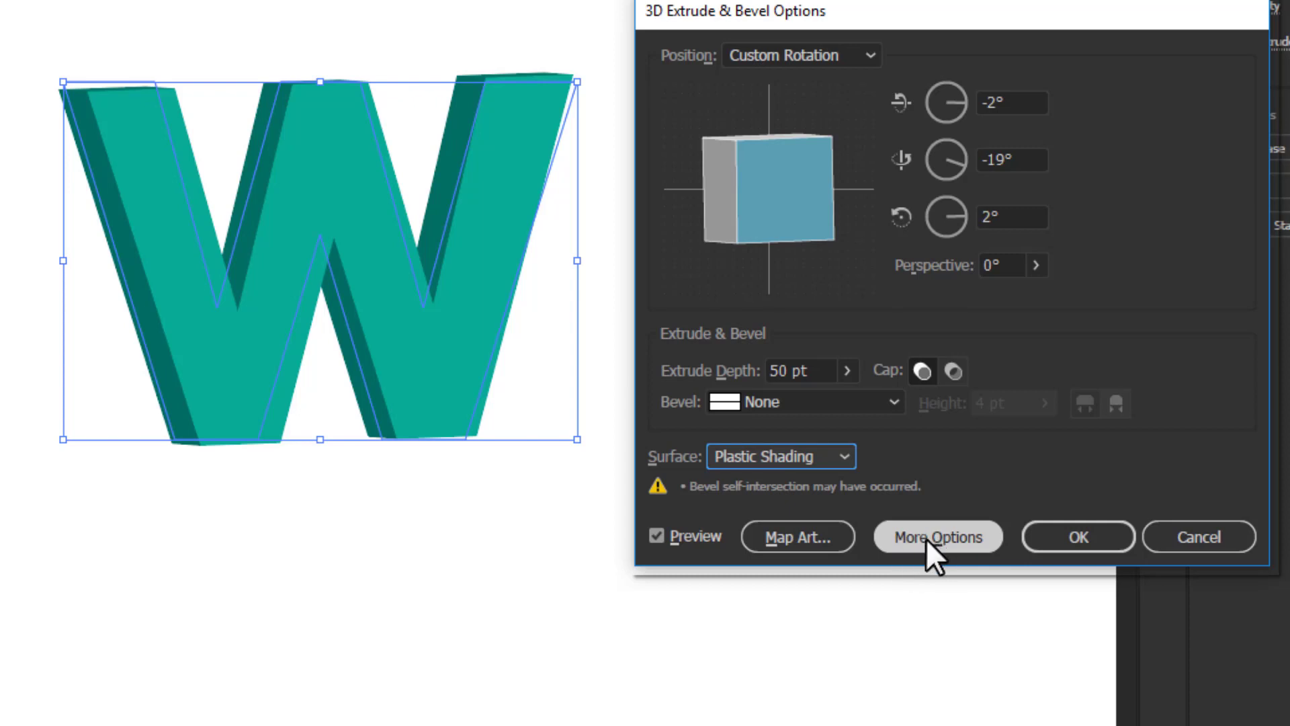
Expand the surface lighting options and try the light at the left of the shading sphere and just right of its centre.
left_click(928, 538)
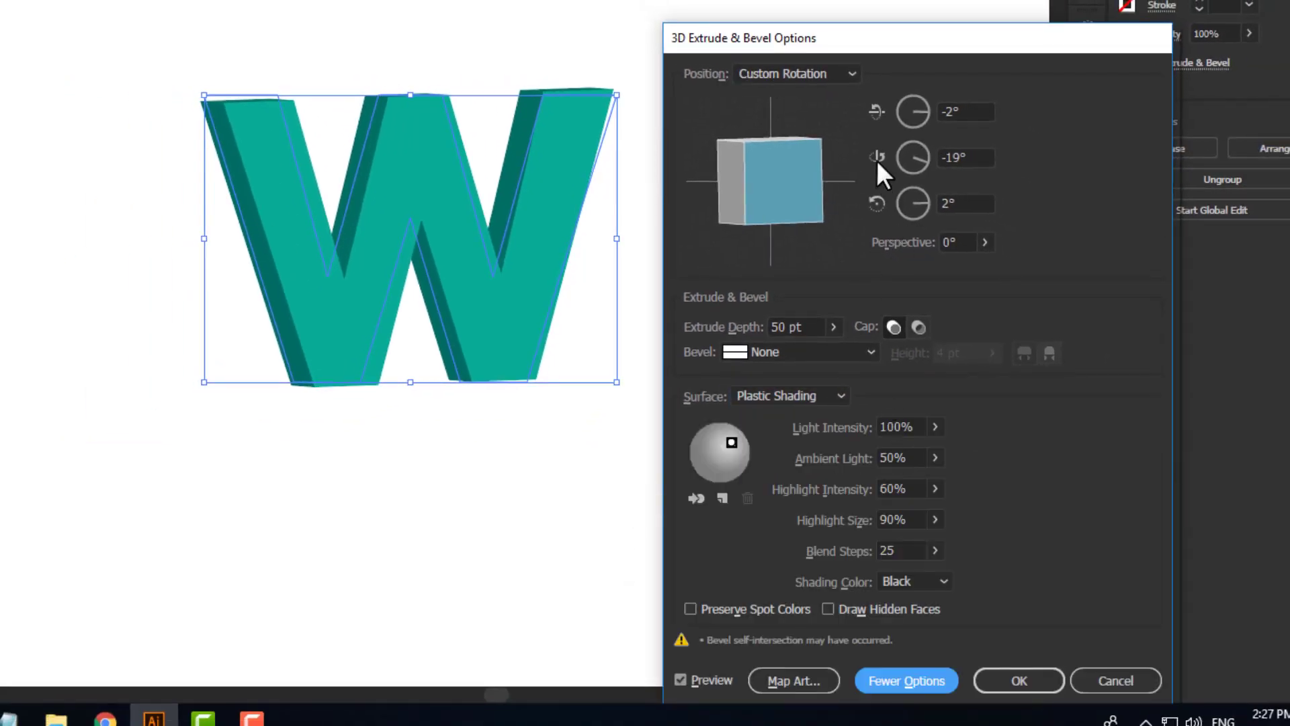
left_click_drag(911, 50, 881, 5)
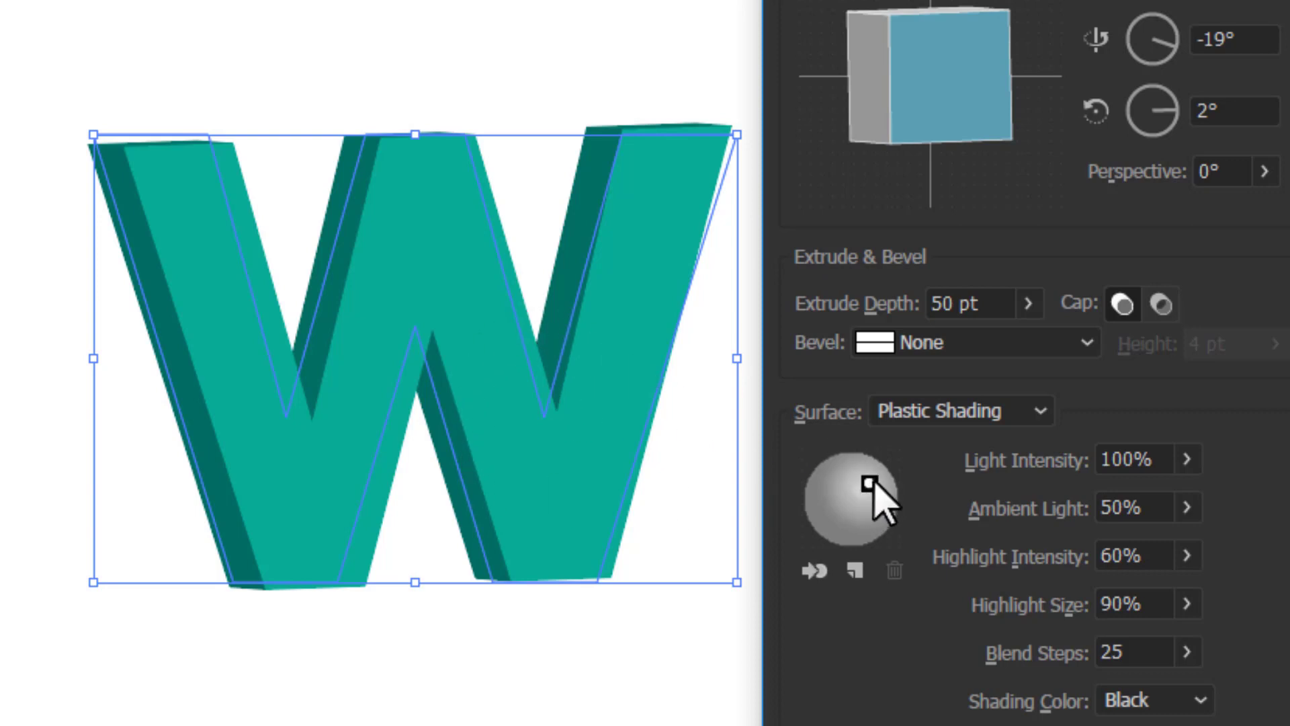
left_click_drag(870, 484, 834, 499)
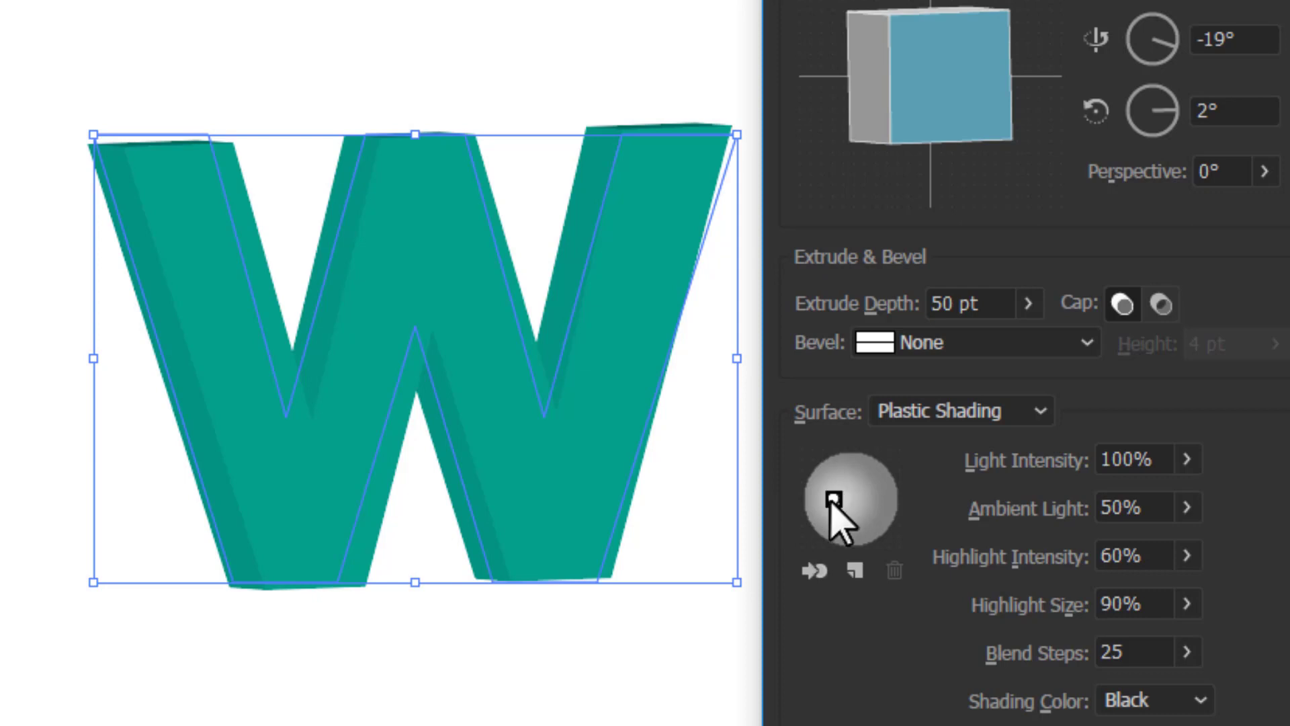
mouse_move(834, 499)
left_mouse_down()
mouse_move(826, 534)
mouse_move(862, 496)
mouse_move(883, 525)
mouse_move(845, 510)
mouse_move(826, 477)
mouse_move(851, 500)
mouse_move(863, 487)
left_mouse_up()
left_click(863, 496)
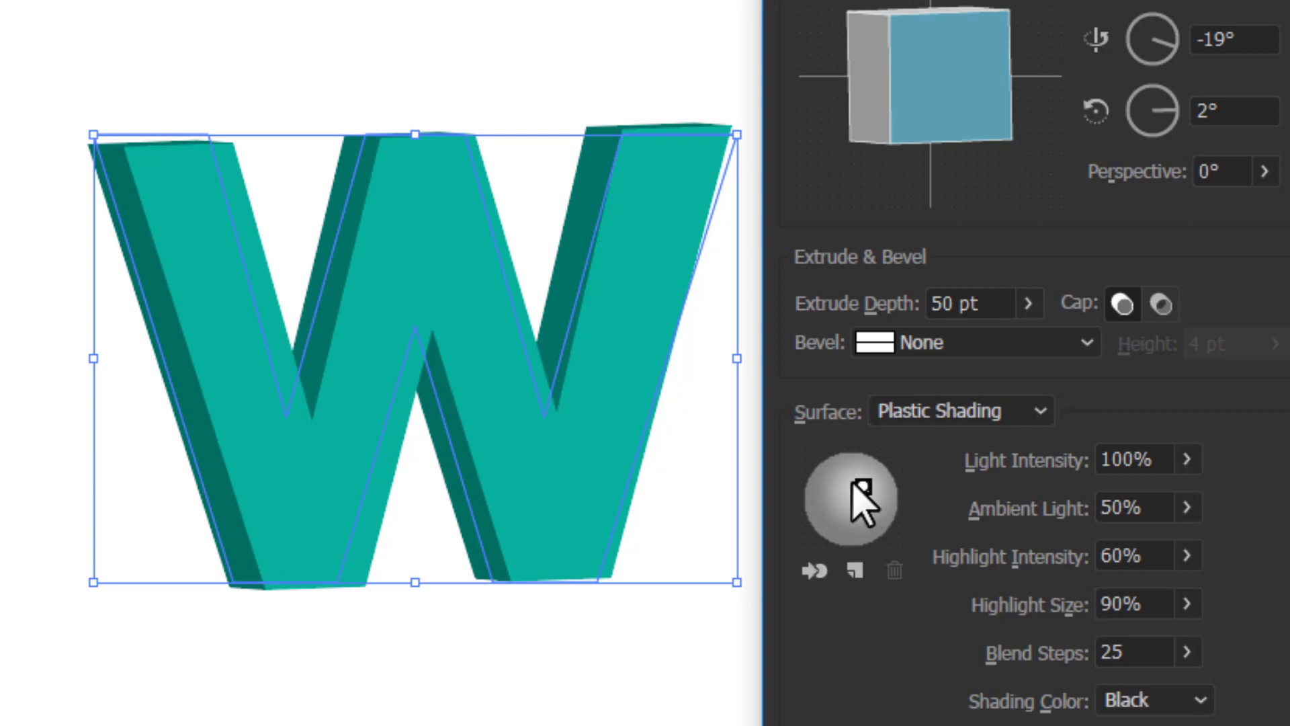
Add a second light, place the two lights at opposite sides of the shading sphere, and delete the left one.
left_click(854, 571)
mouse_move(853, 499)
left_mouse_down()
mouse_move(812, 495)
mouse_move(878, 477)
mouse_move(895, 492)
mouse_move(880, 497)
left_mouse_up()
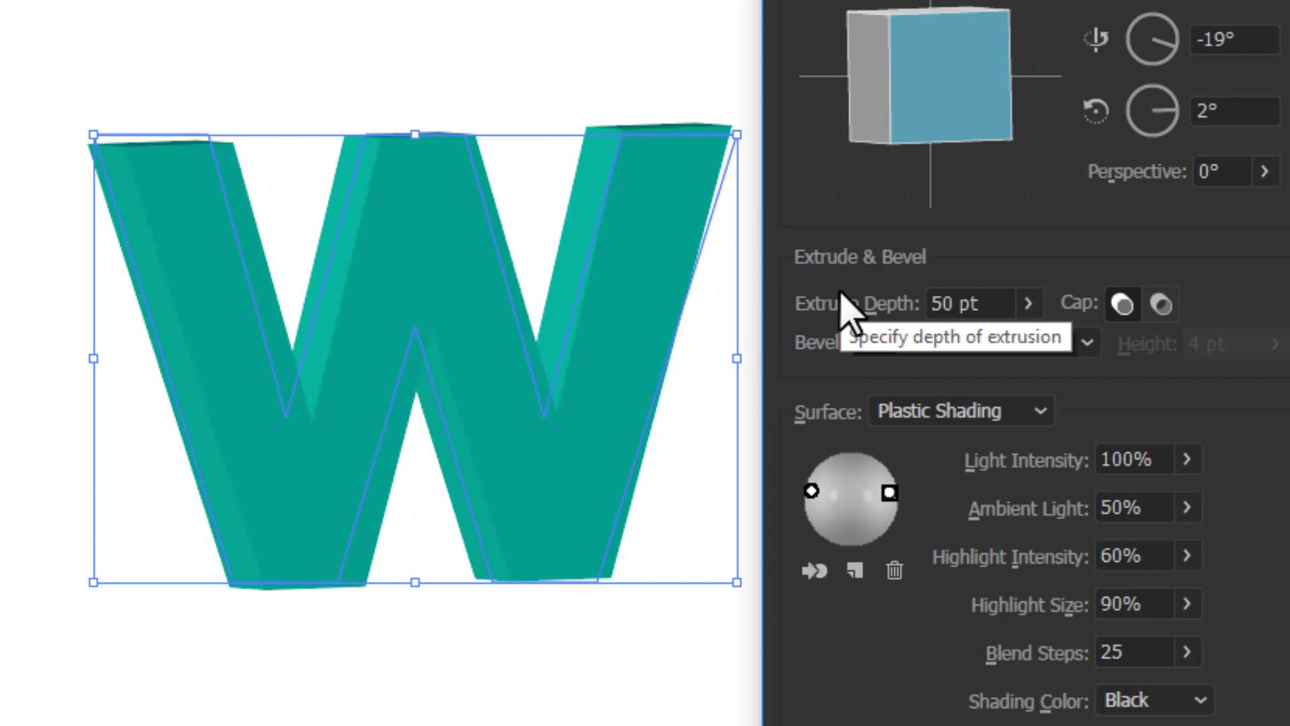
left_click(811, 491)
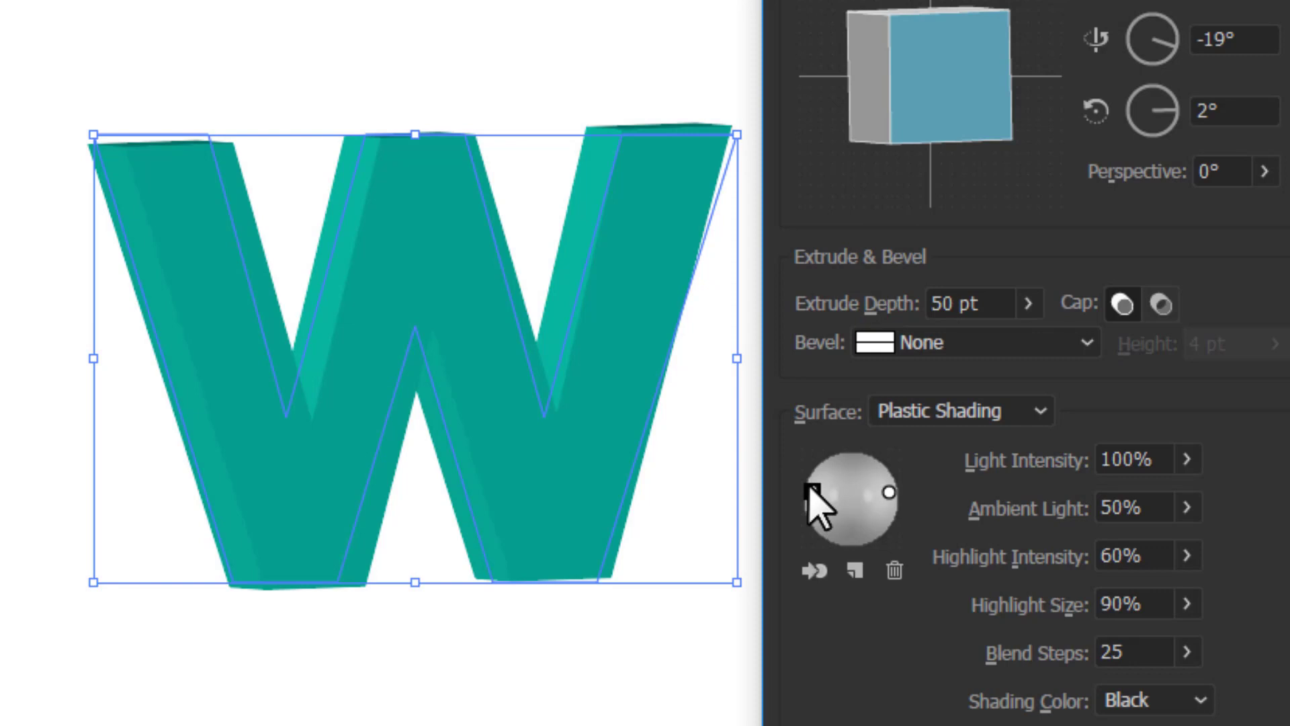
left_click(896, 571)
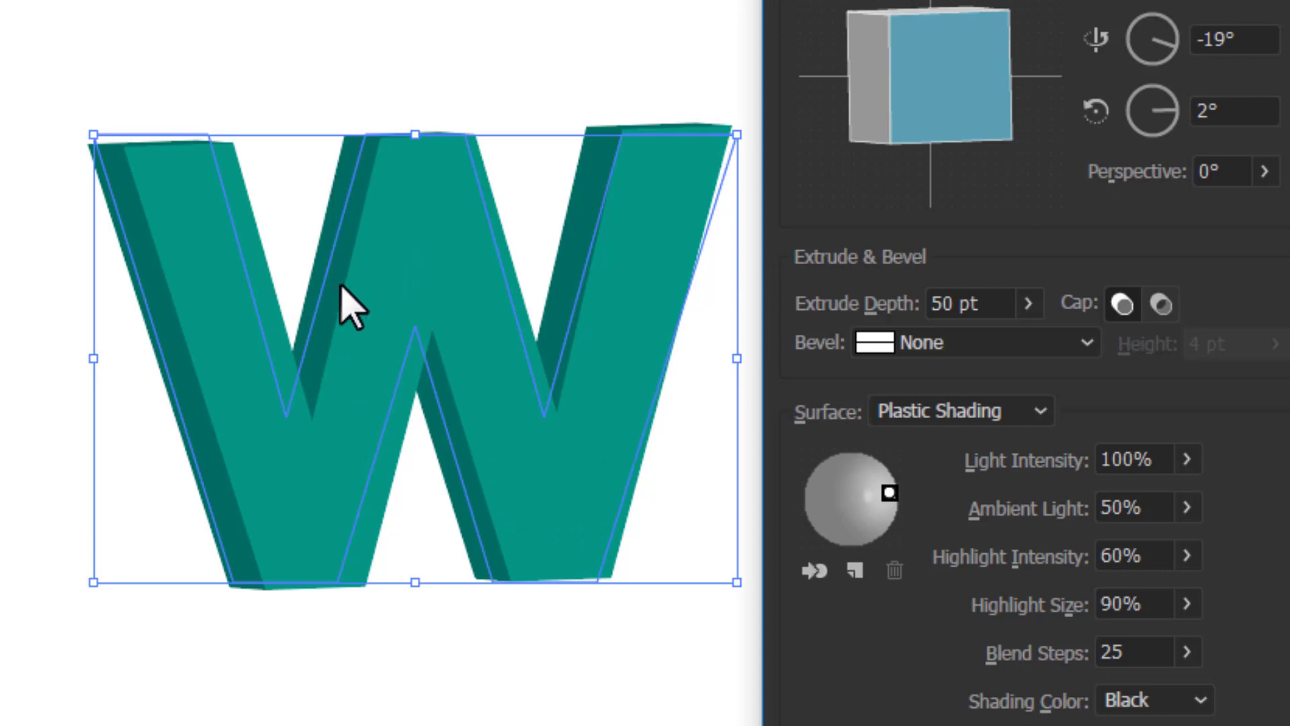
Add another light, move it to the left edge of the shading sphere, and delete it.
left_click(854, 569)
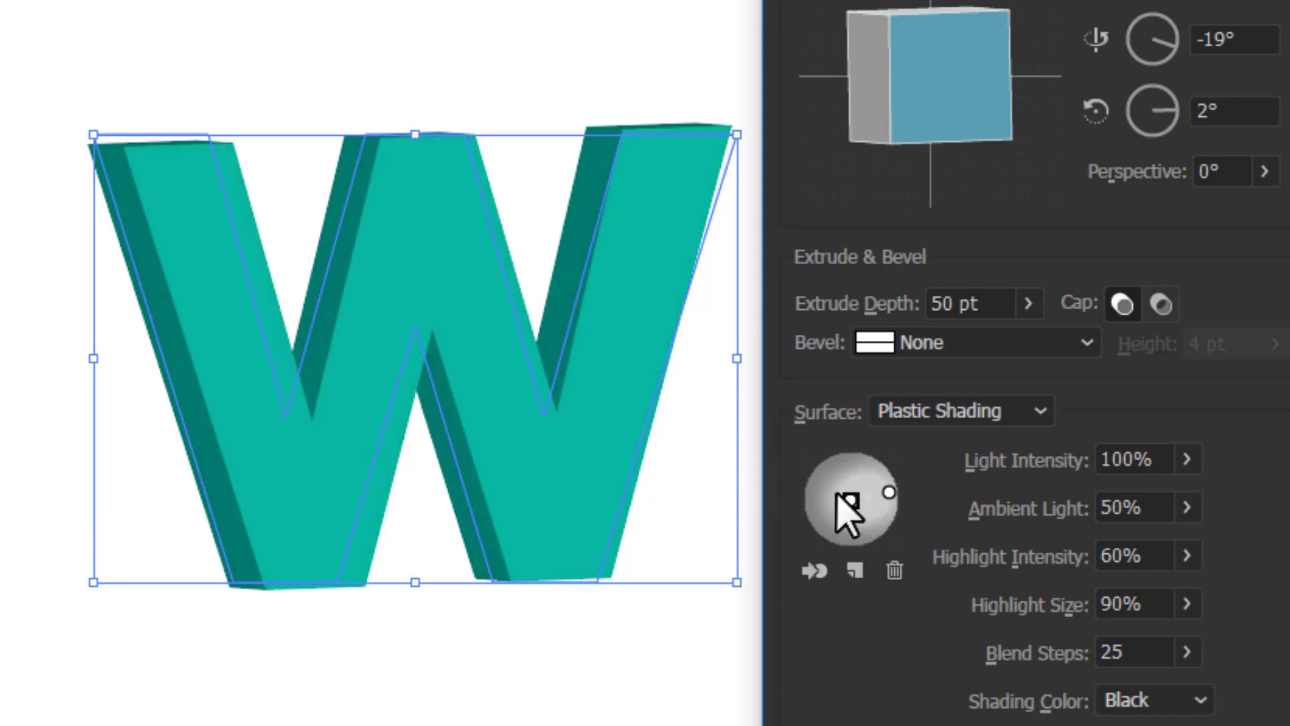
left_click_drag(844, 497, 814, 496)
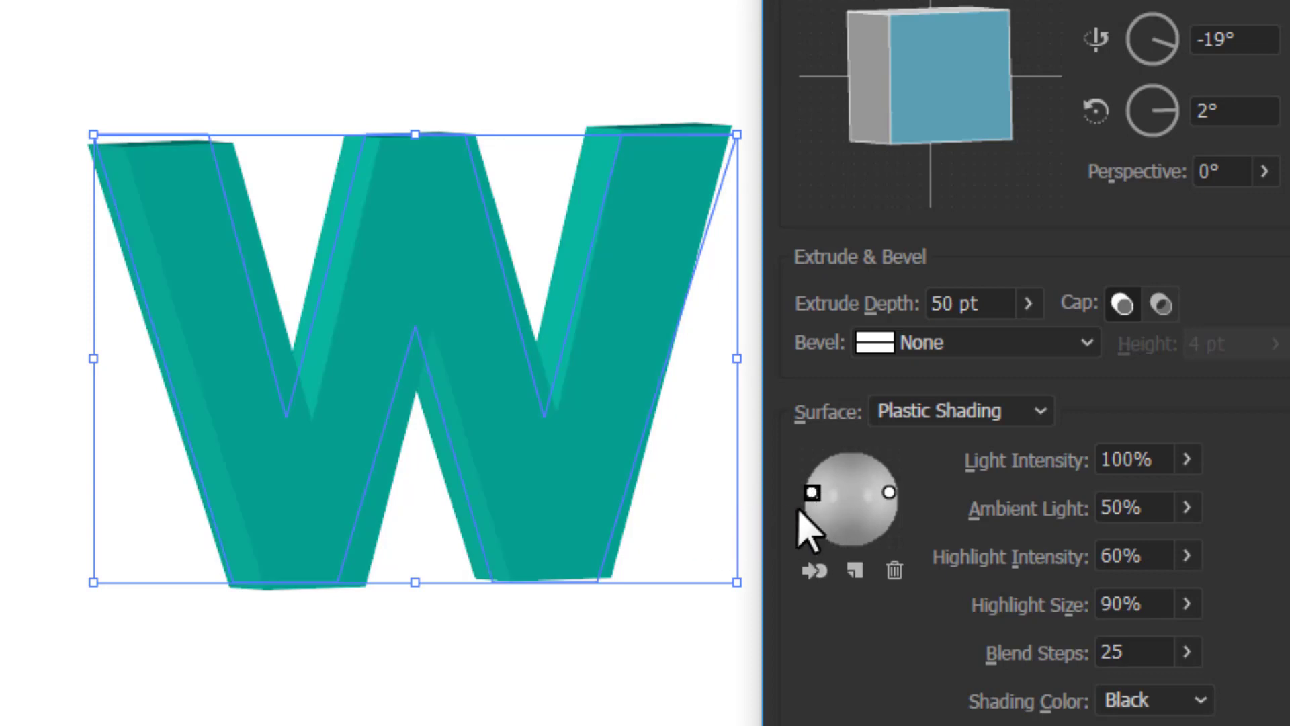
left_click(894, 571)
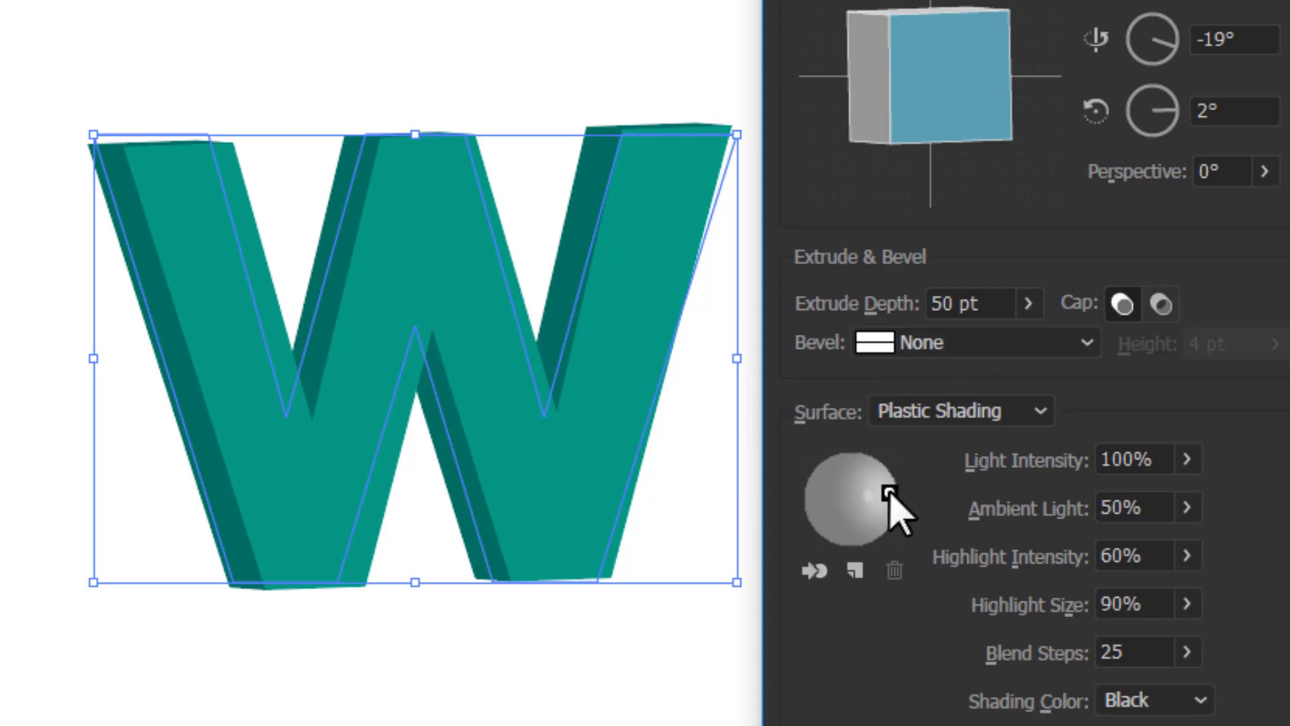
Move the remaining light slightly inward from the right edge of the shading sphere to brighten the W's front face.
left_click_drag(886, 493, 876, 492)
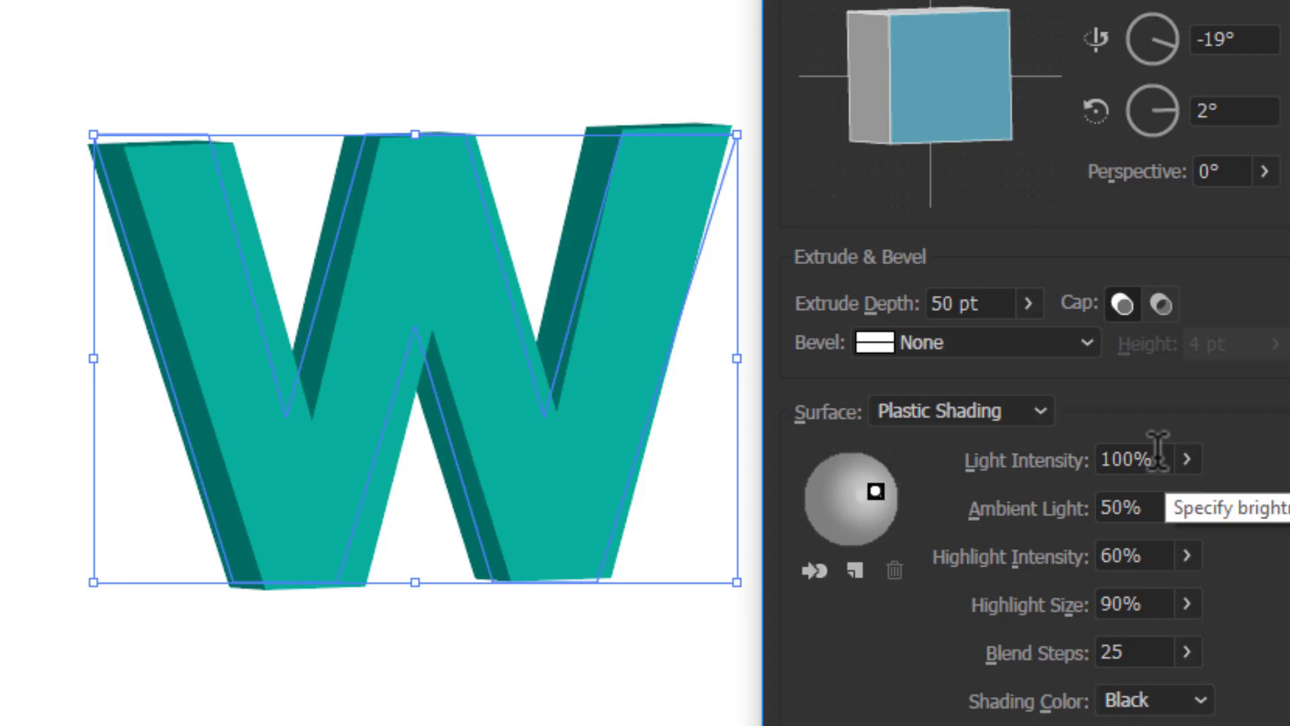
Try lowering the light intensity to 24% to darken the W's front face, and bring it back to 100%.
scroll(1157, 450, "down", 2)
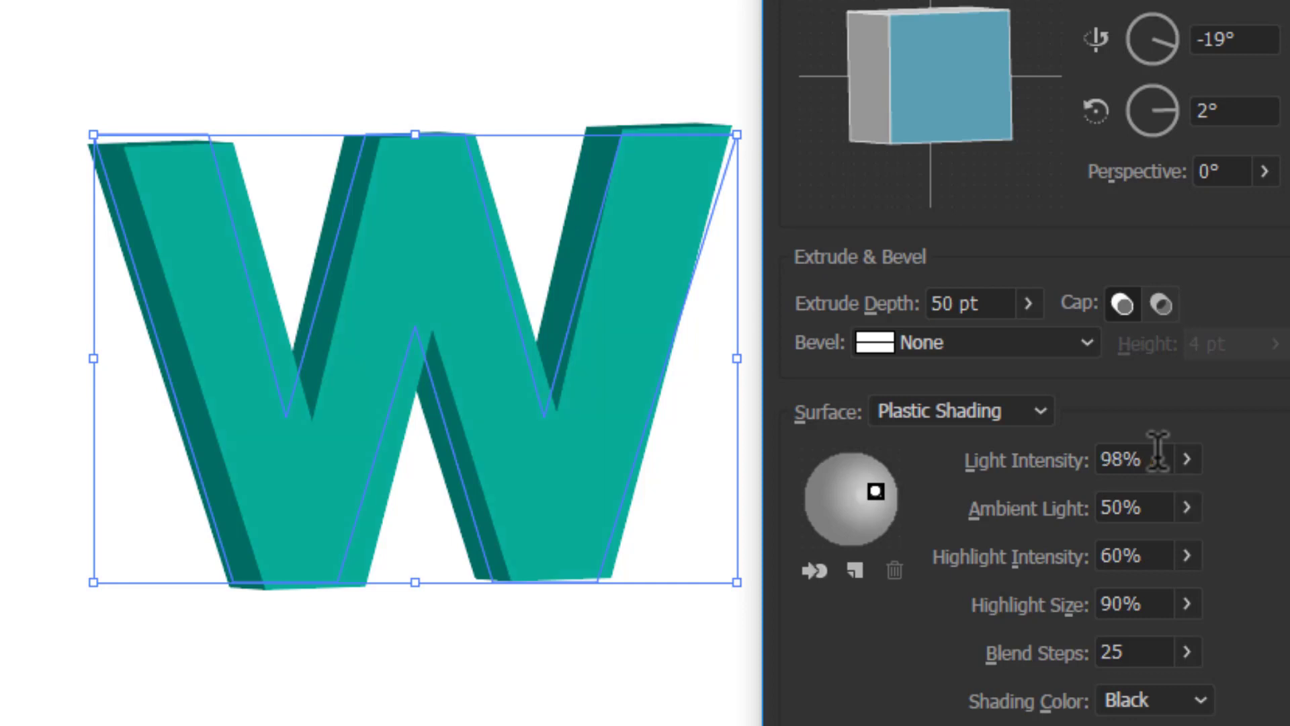
scroll(1160, 454, "down", 20)
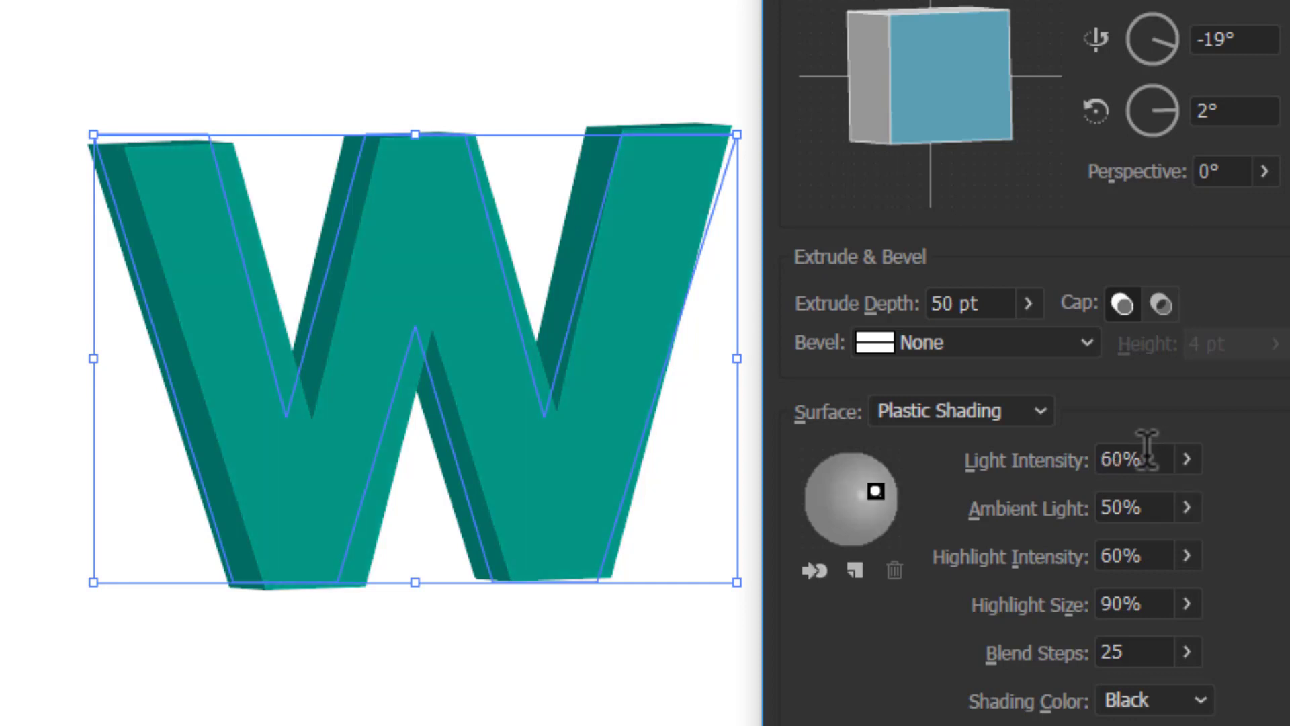
scroll(1146, 447, "down", 20)
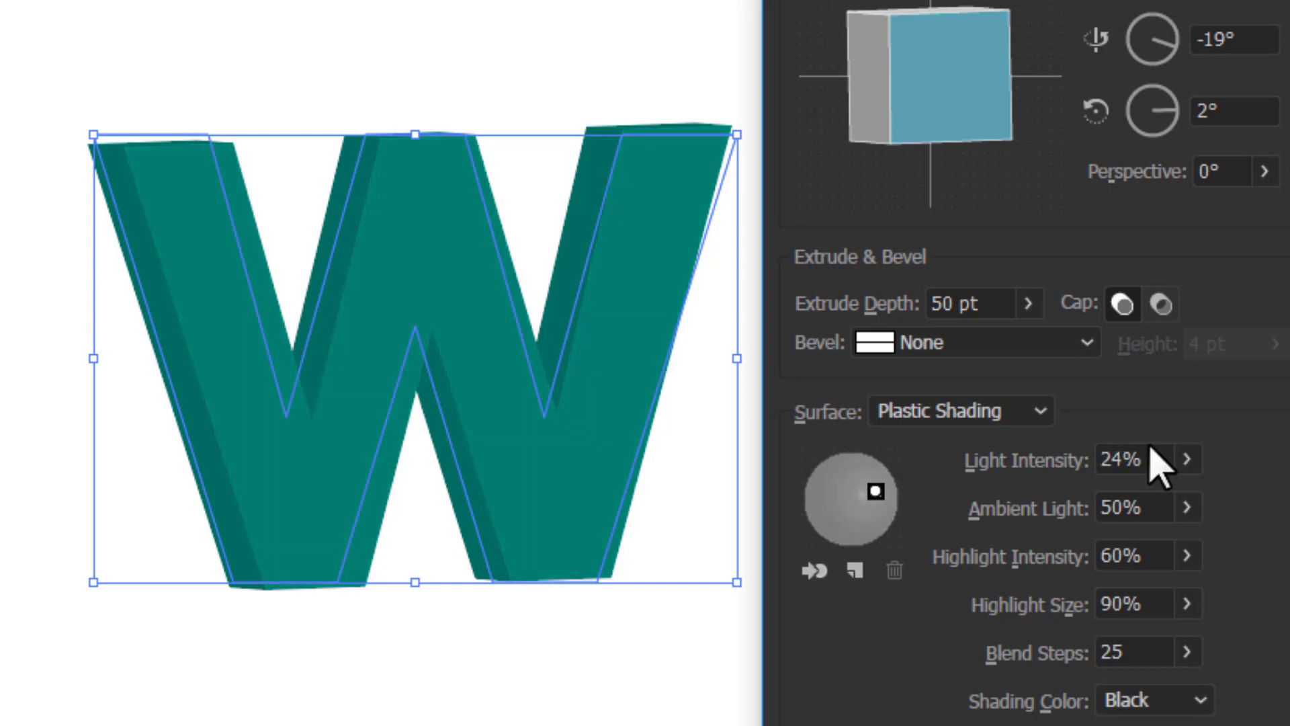
scroll(1151, 449, "up", 13)
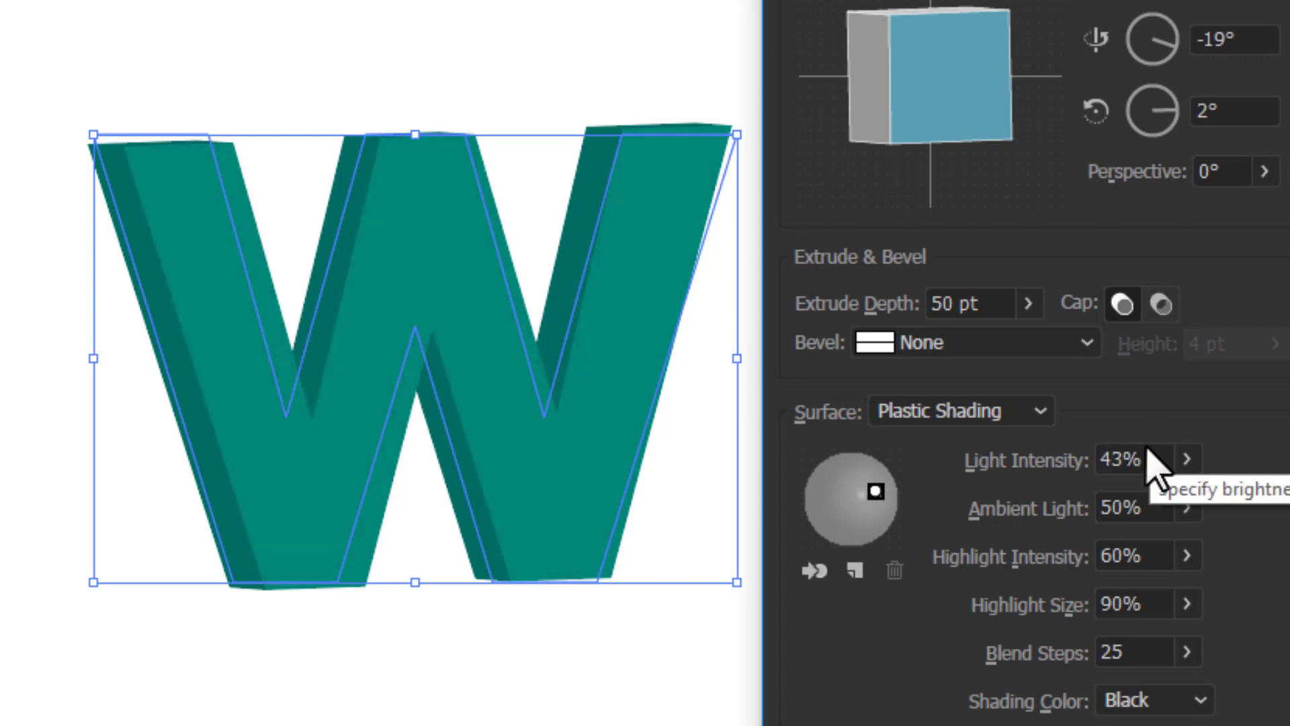
scroll(1148, 450, "up", 8)
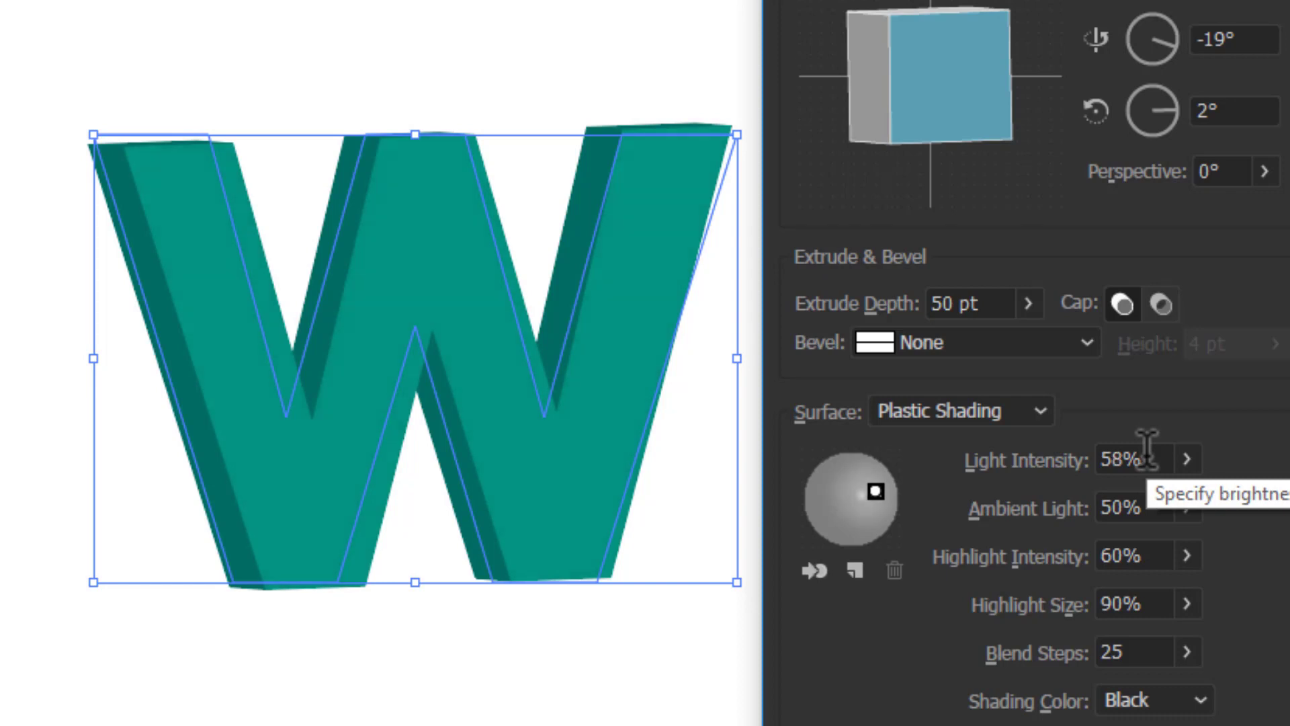
scroll(1148, 446, "up", 20)
scroll(1151, 446, "up", 8)
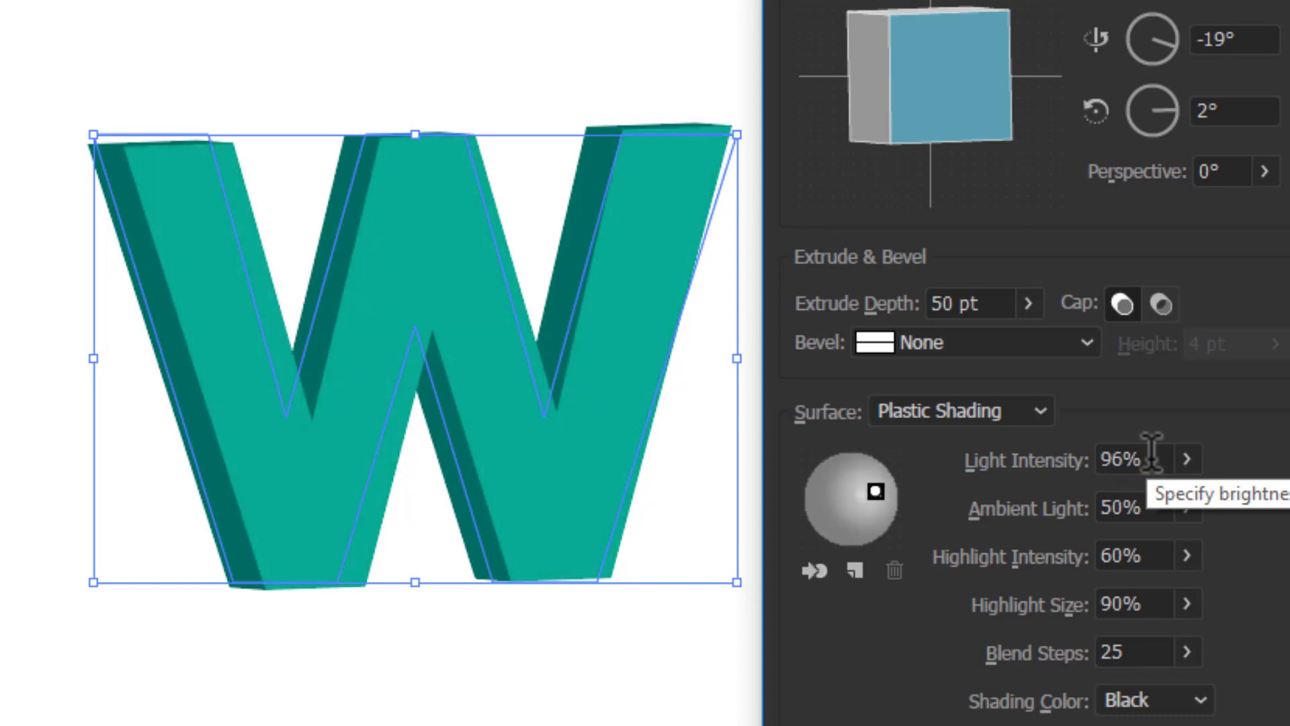
scroll(1151, 453, "up", 3)
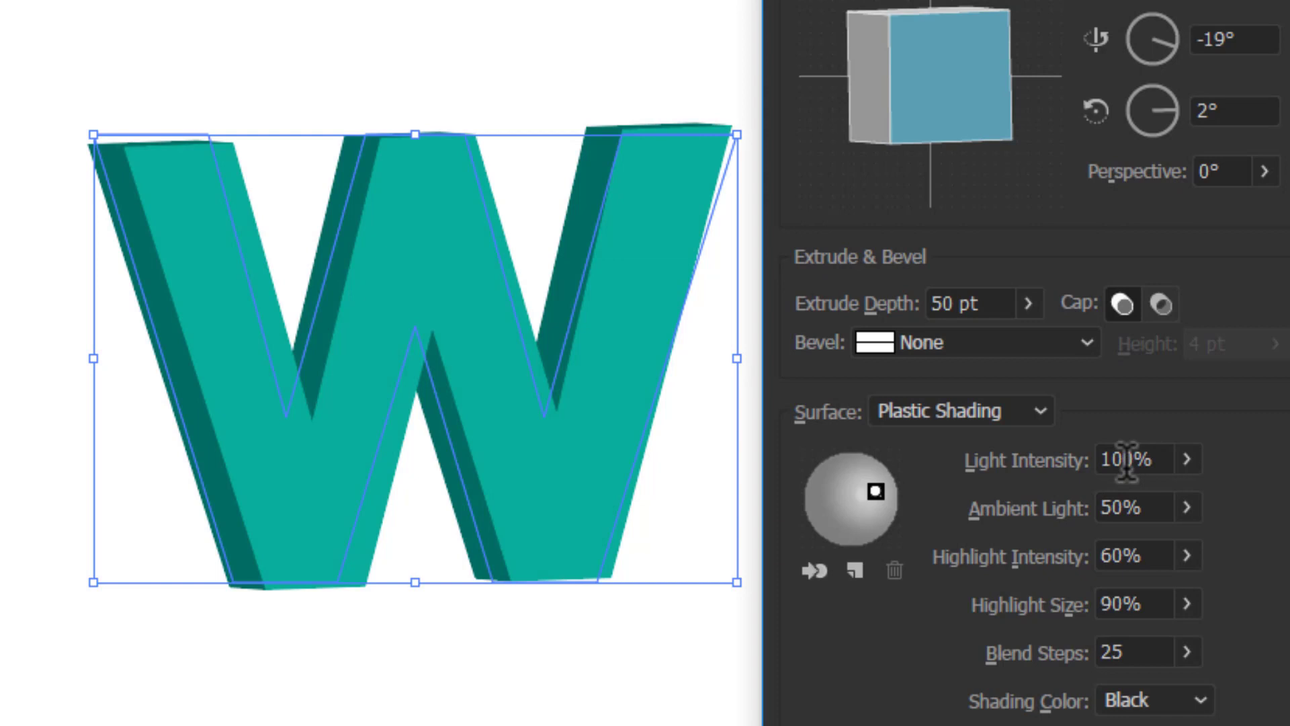
scroll(1154, 447, "down", 4)
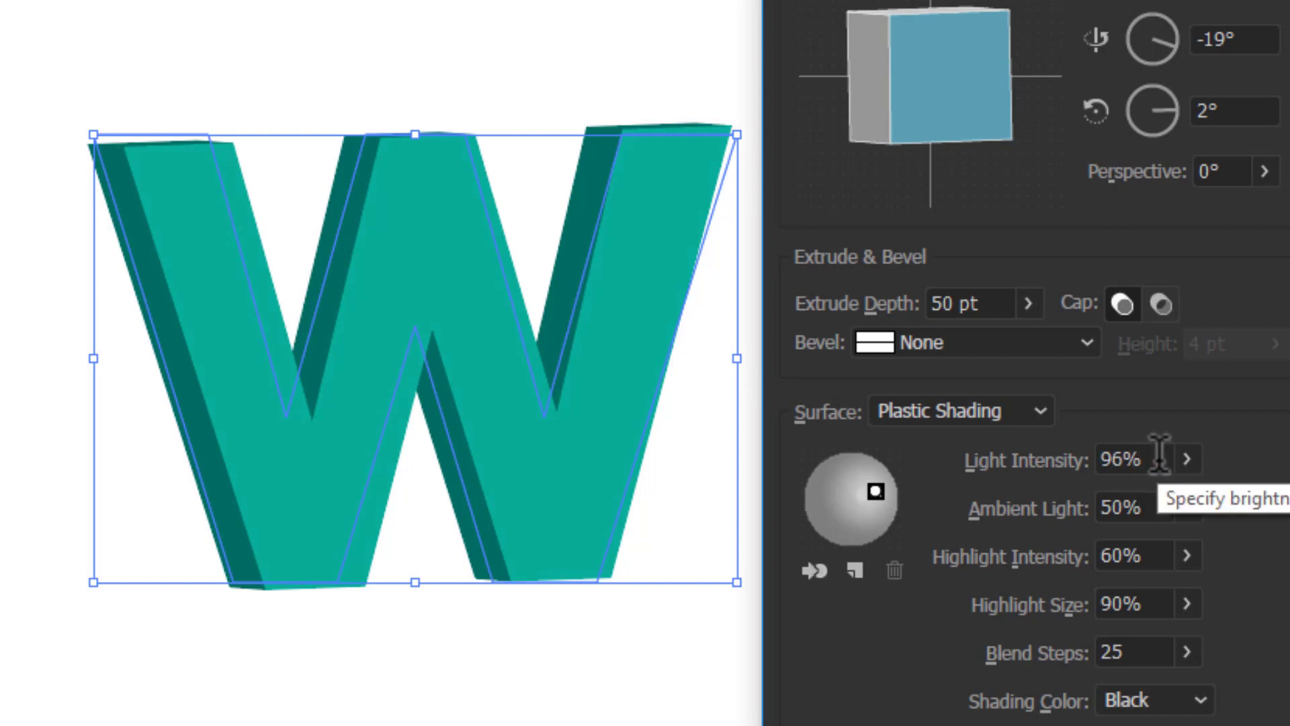
scroll(1156, 449, "up", 4)
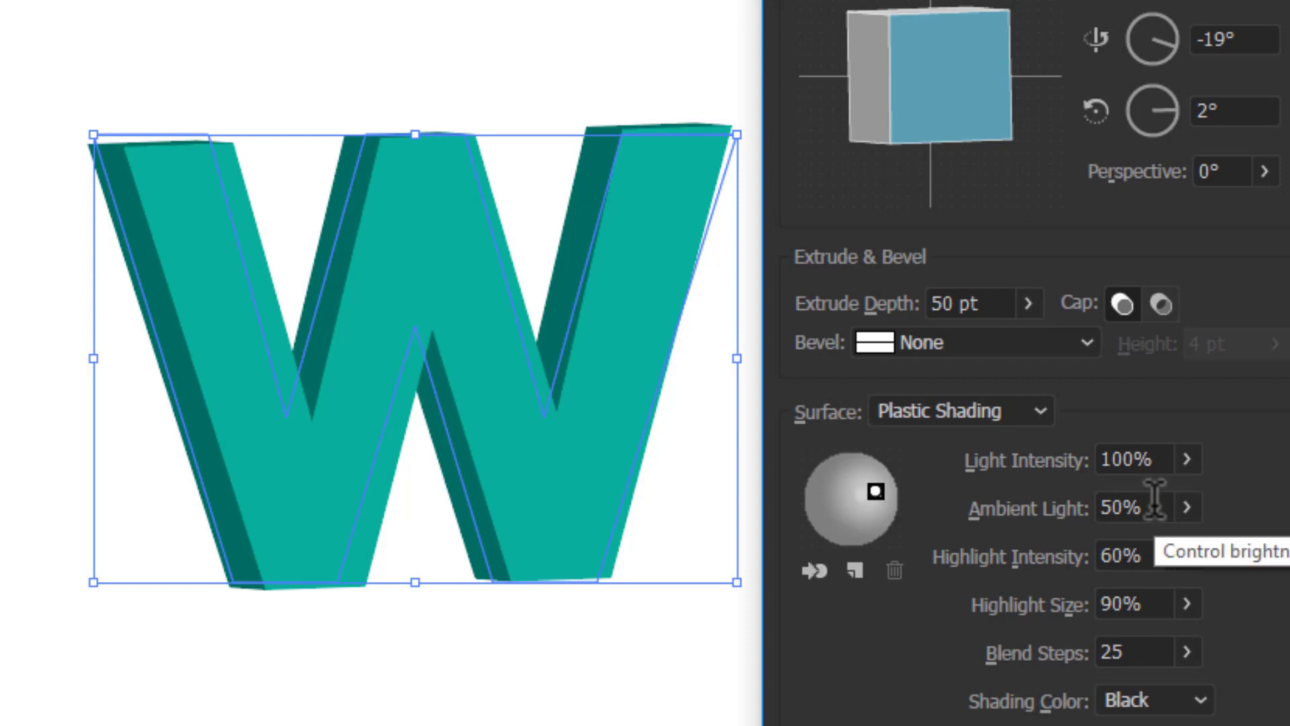
Try the ambient light at 100% and down to 1%, and set it back to 50%.
scroll(1150, 500, "up", 14)
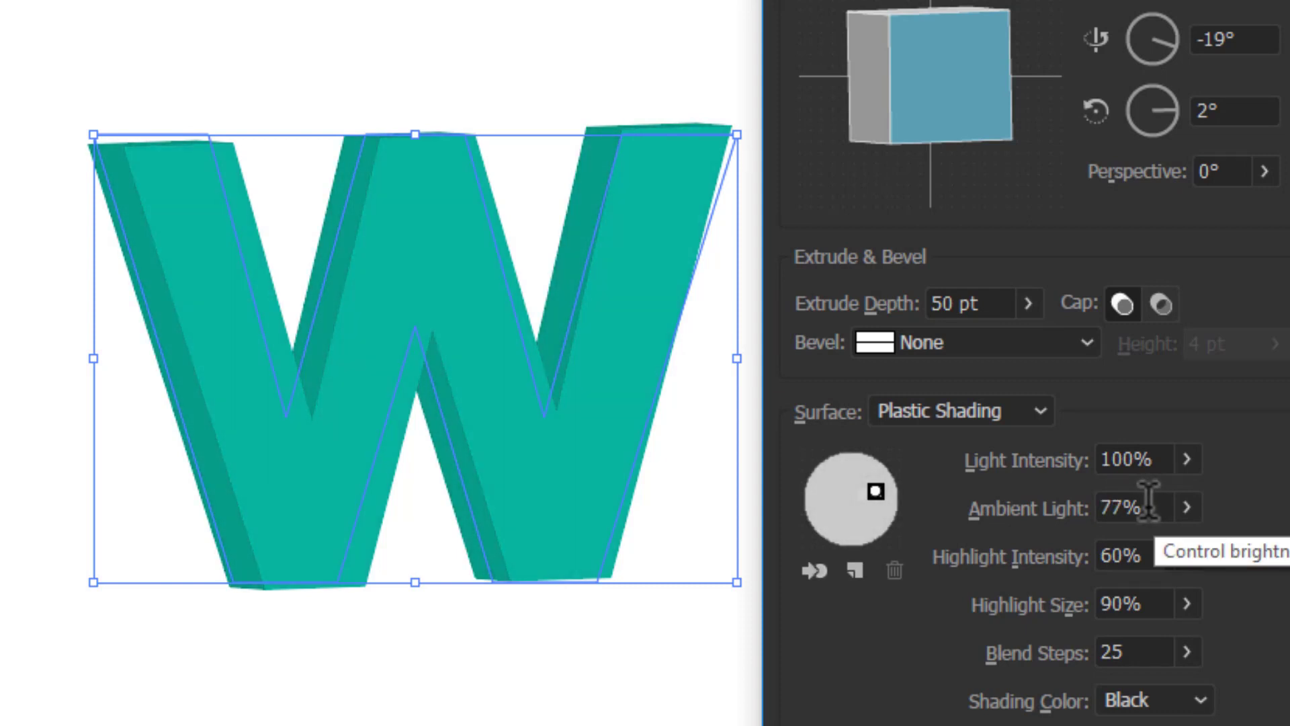
scroll(1148, 499, "up", 11)
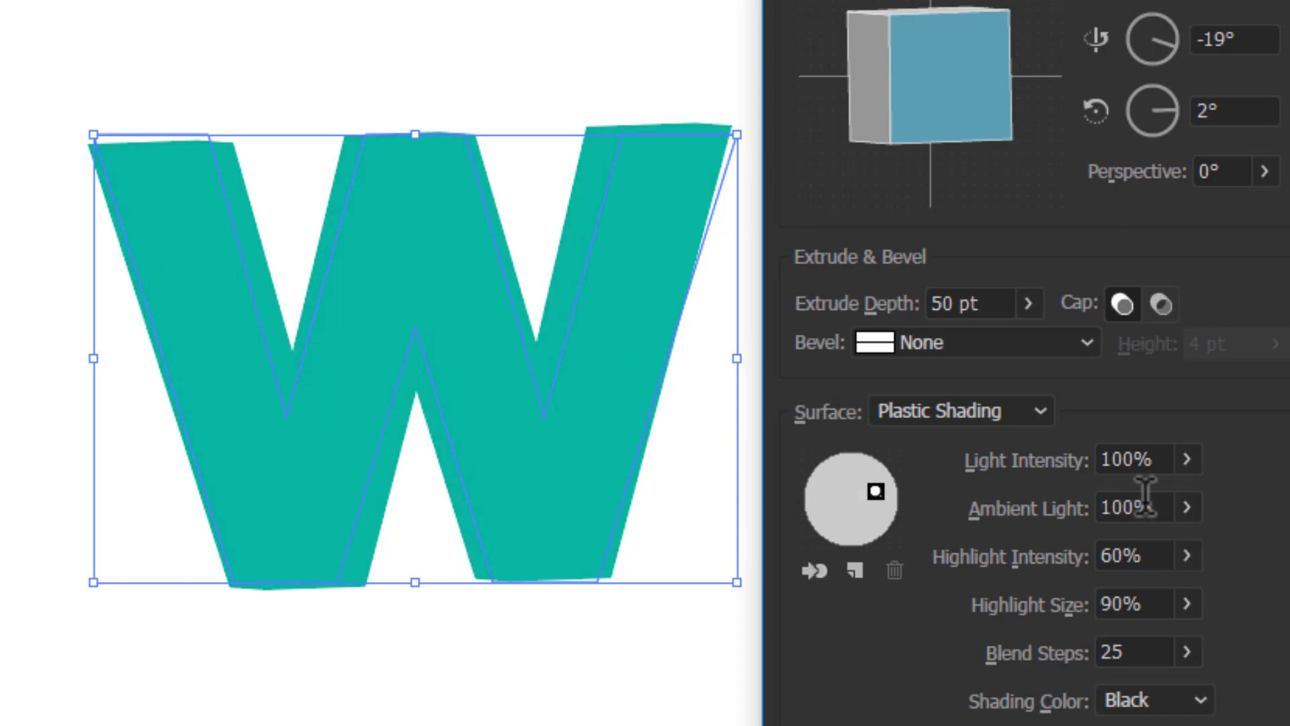
scroll(1146, 503, "down", 20)
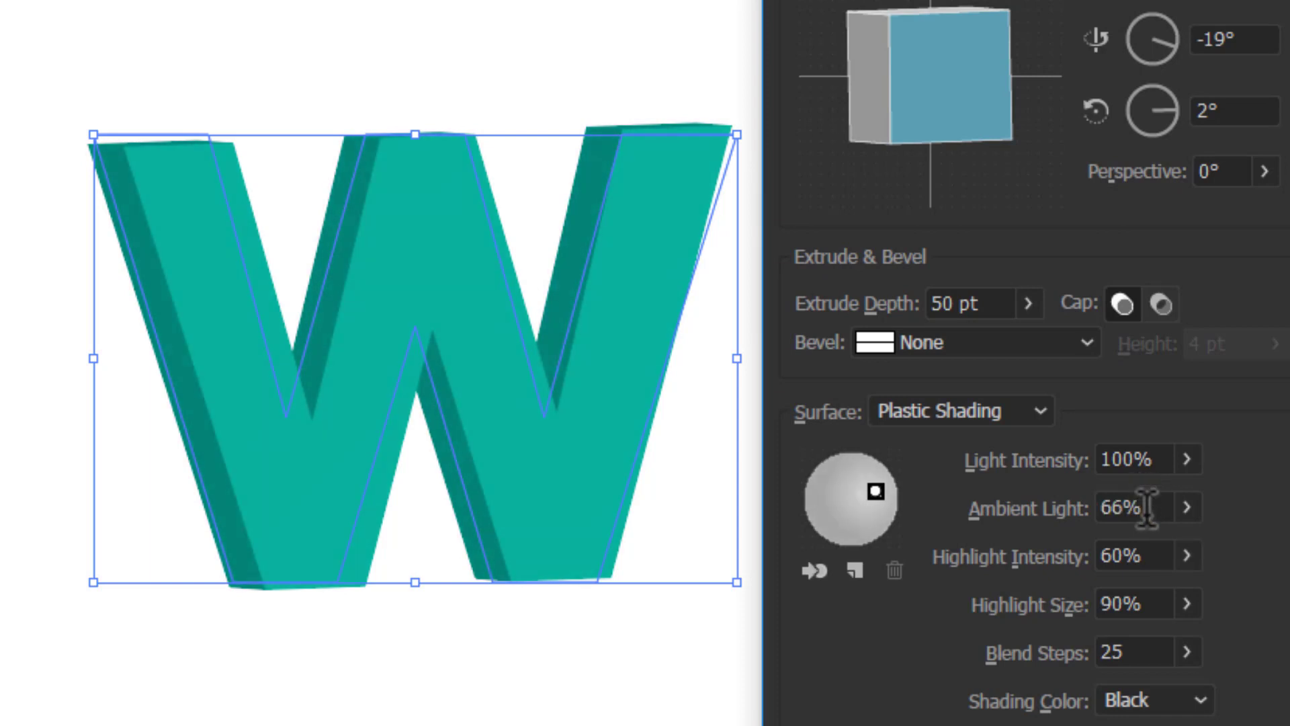
scroll(1148, 509, "down", 20)
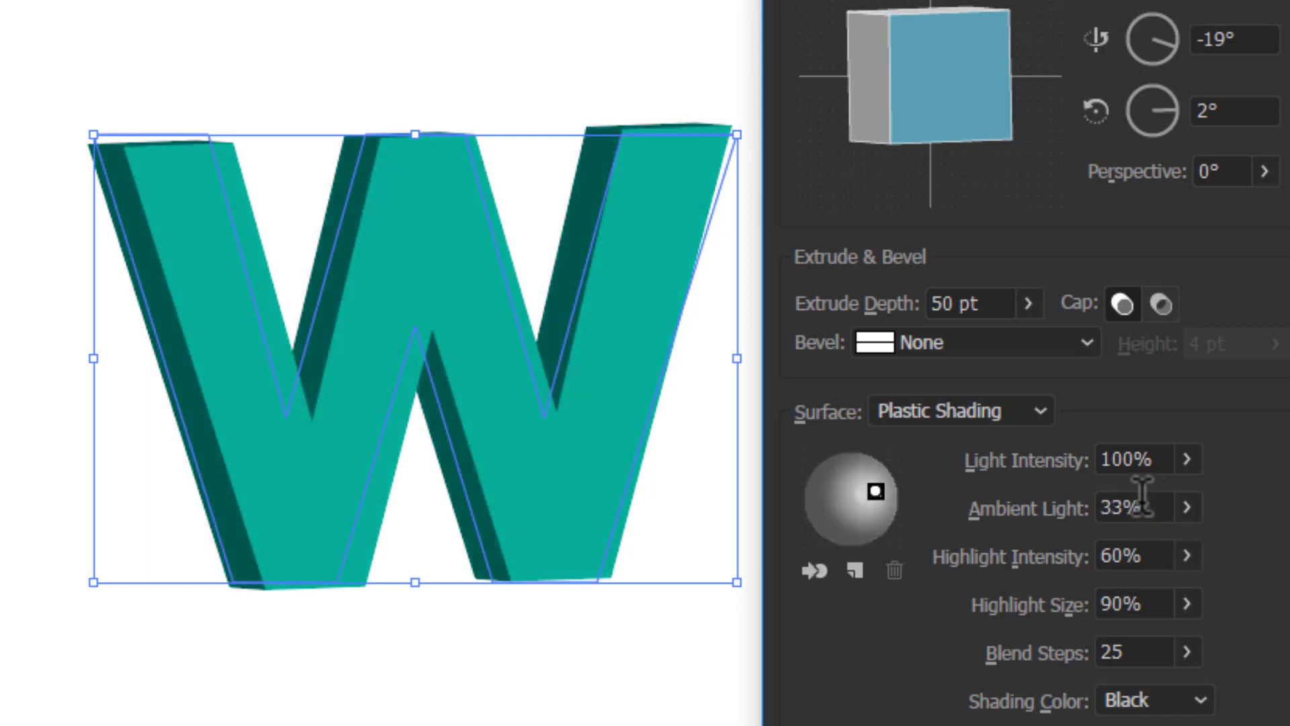
scroll(1146, 498, "down", 20)
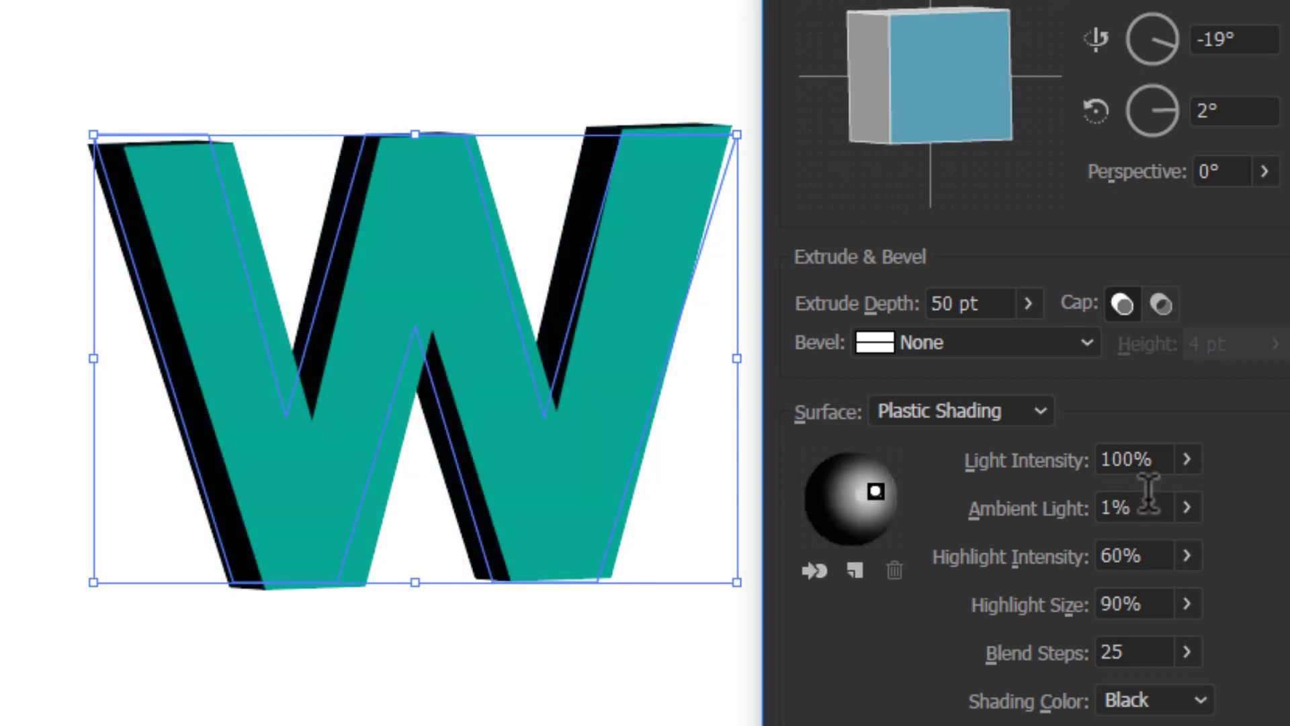
scroll(1149, 498, "down", 1)
left_click(1143, 509)
type("50")
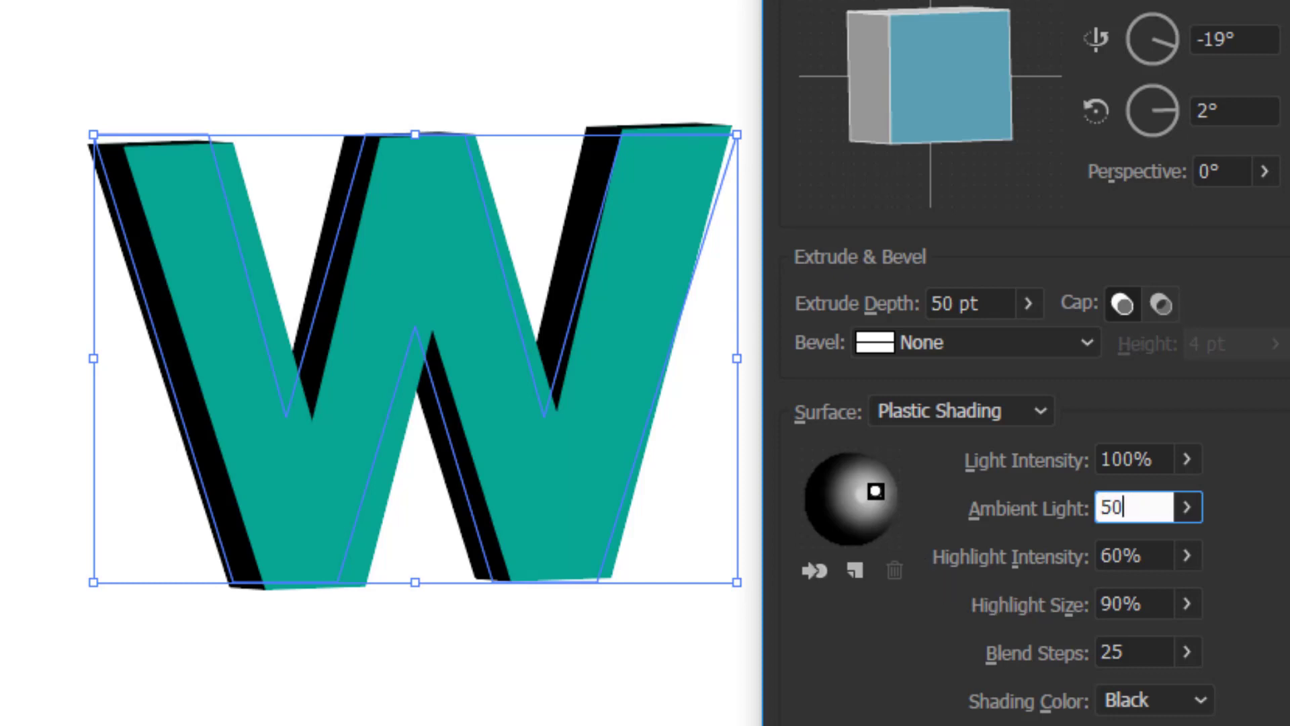
left_click(1141, 459)
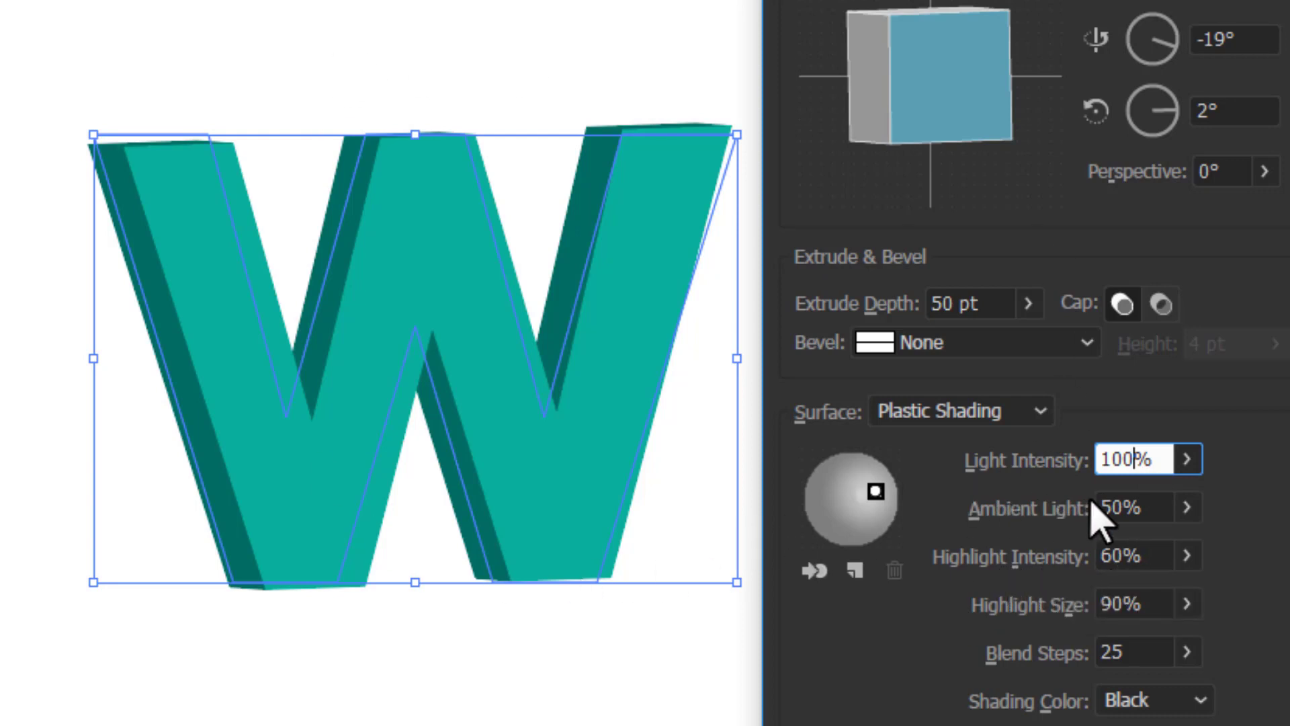
Try raising the highlight intensity to 98%, and reset the effect settings.
scroll(1135, 551, "up", 6)
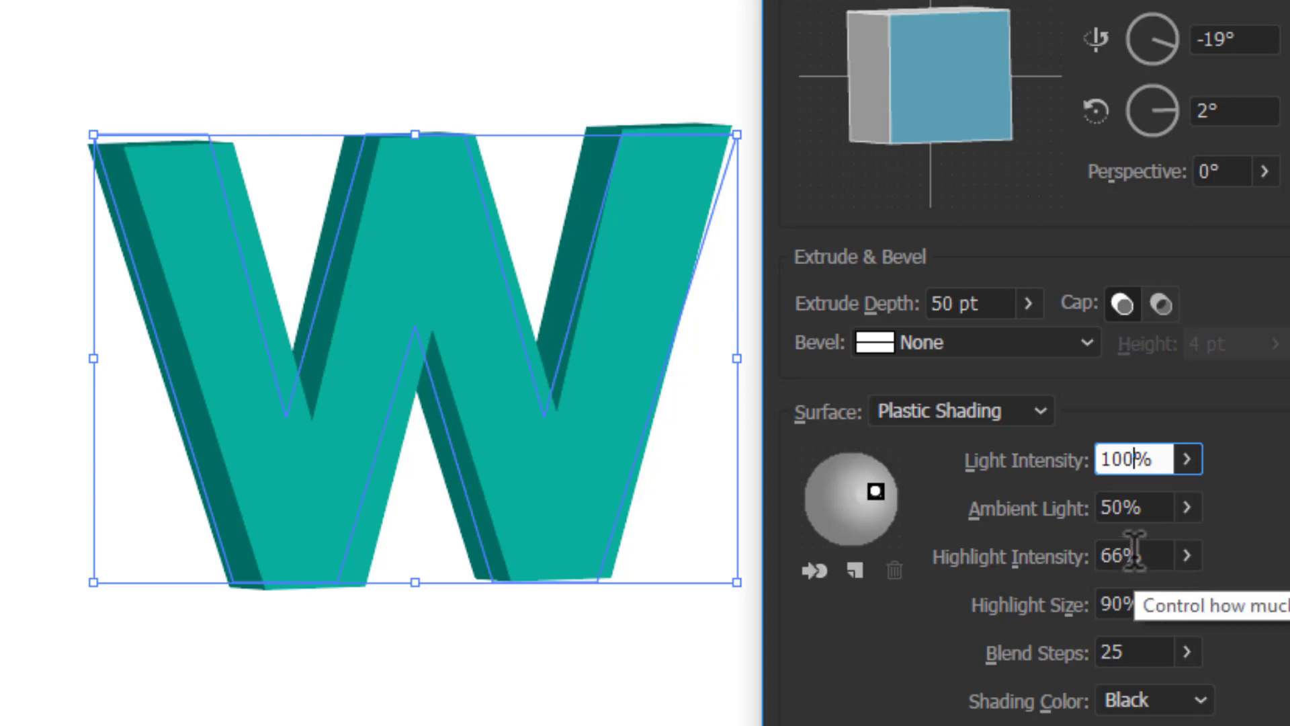
scroll(1135, 550, "up", 7)
scroll(1152, 550, "down", 2)
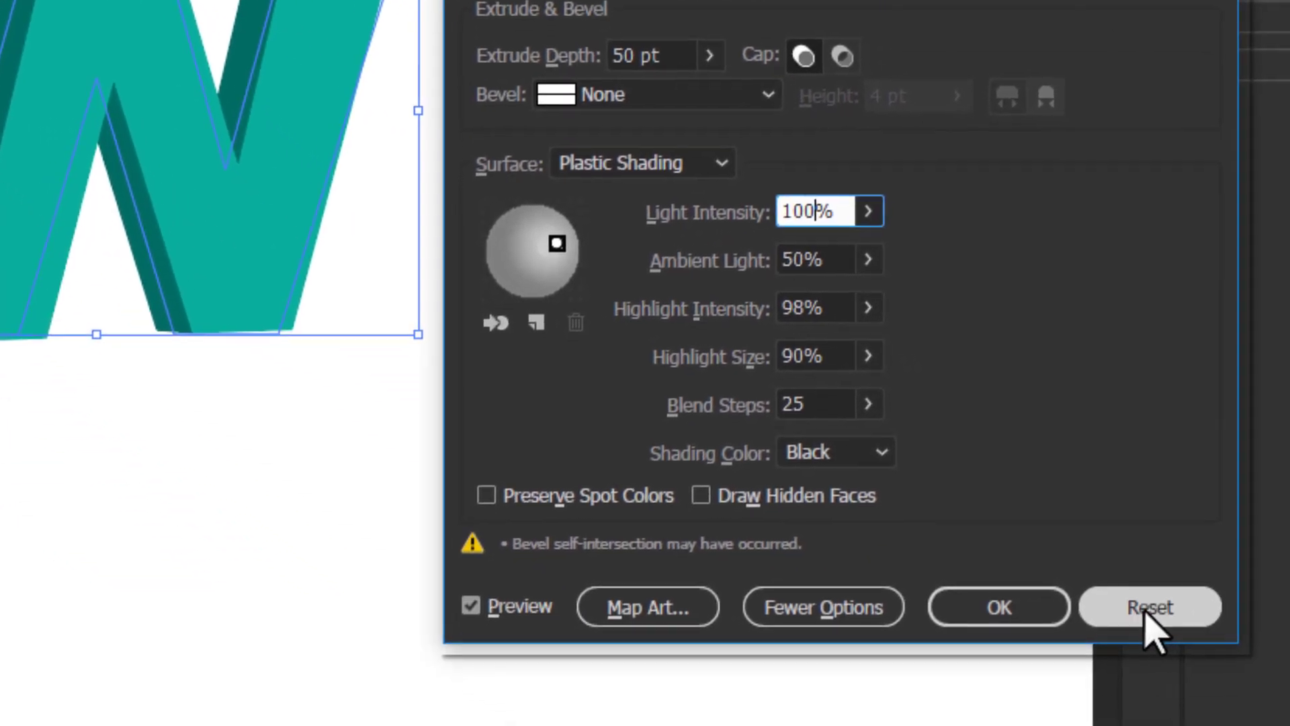
left_click(1191, 614, "alt")
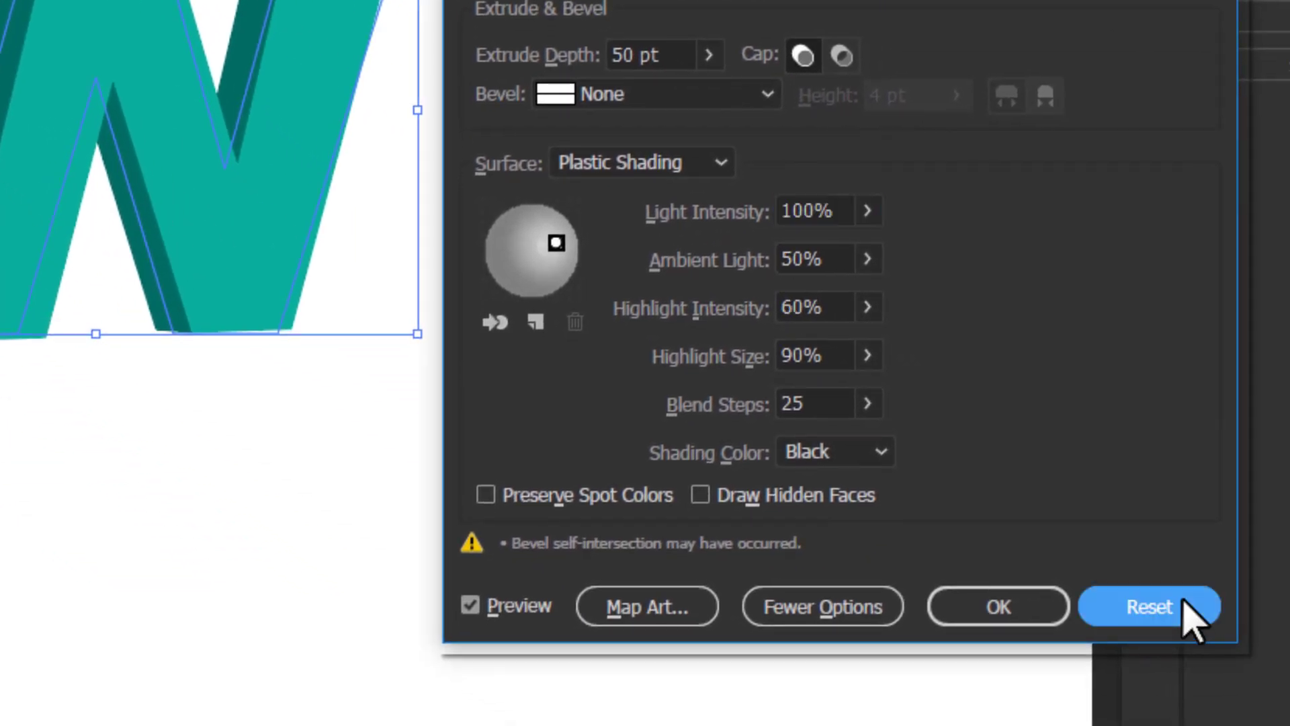
key("alt")
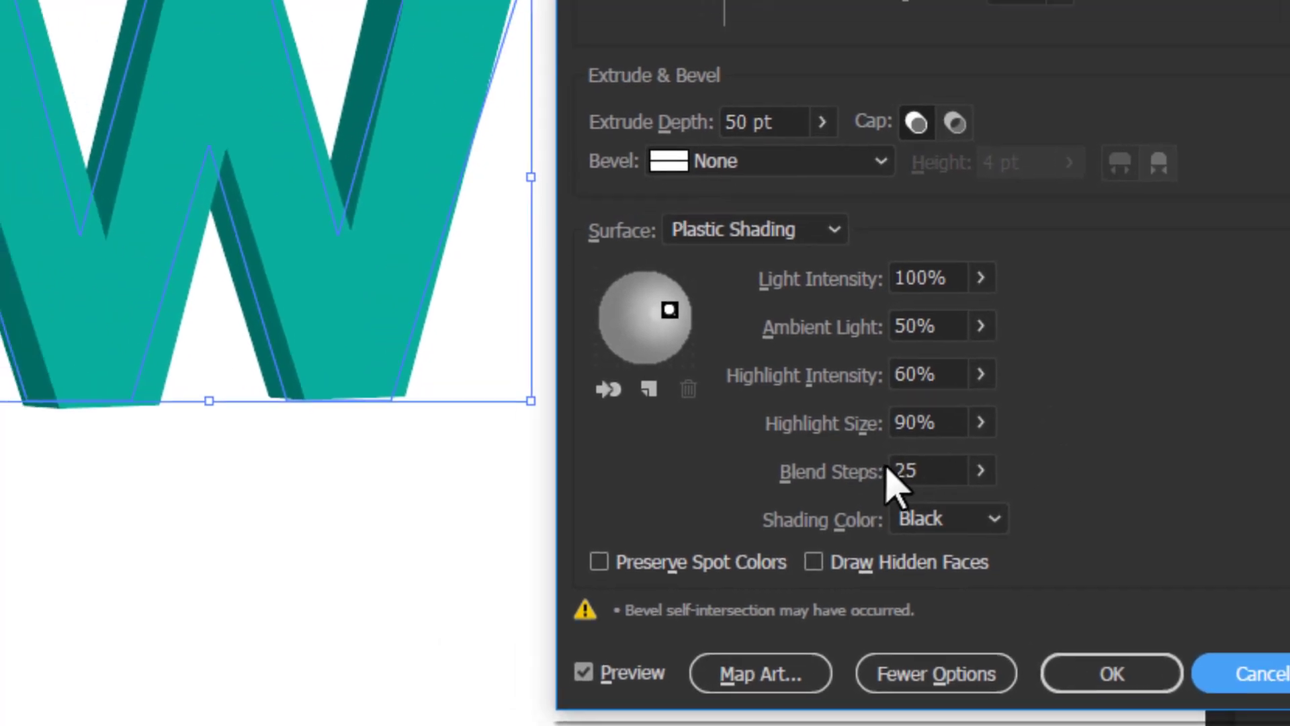
Try highlight sizes down to 0%, set the highlight size to 100%, and apply the effect to the W.
scroll(1079, 503, "up", 9)
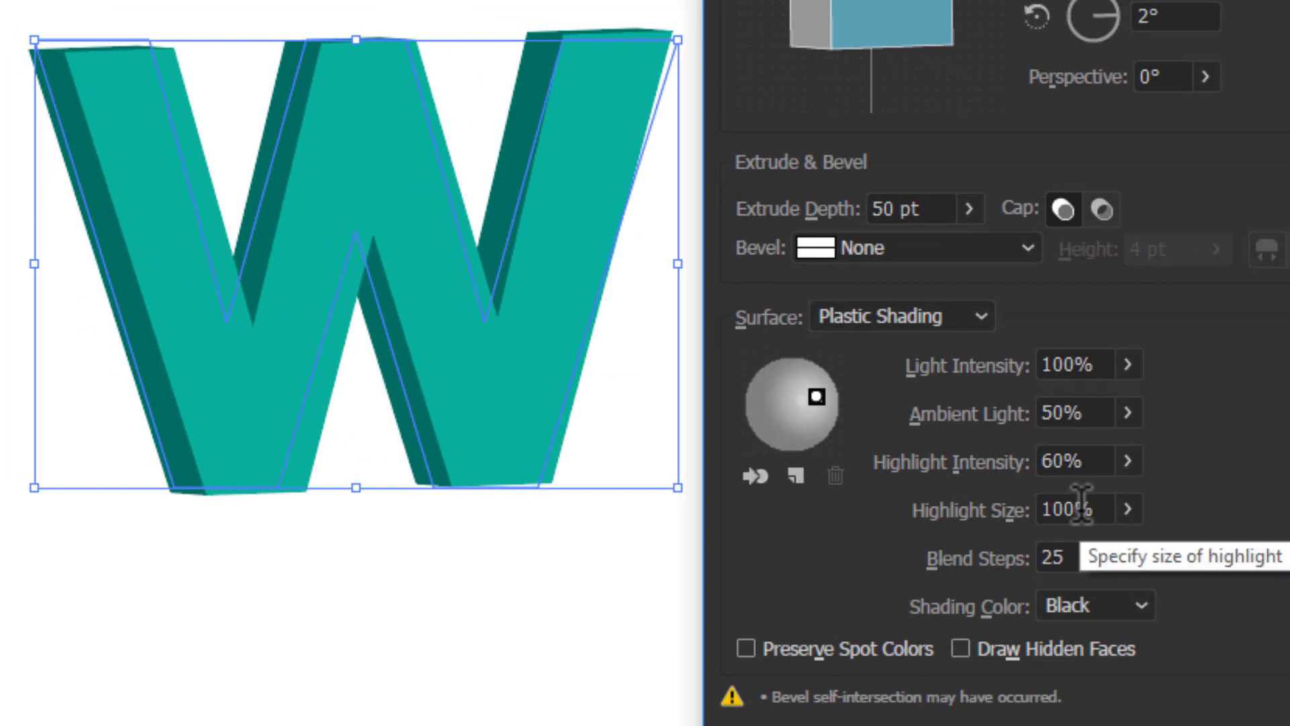
scroll(1089, 509, "down", 7)
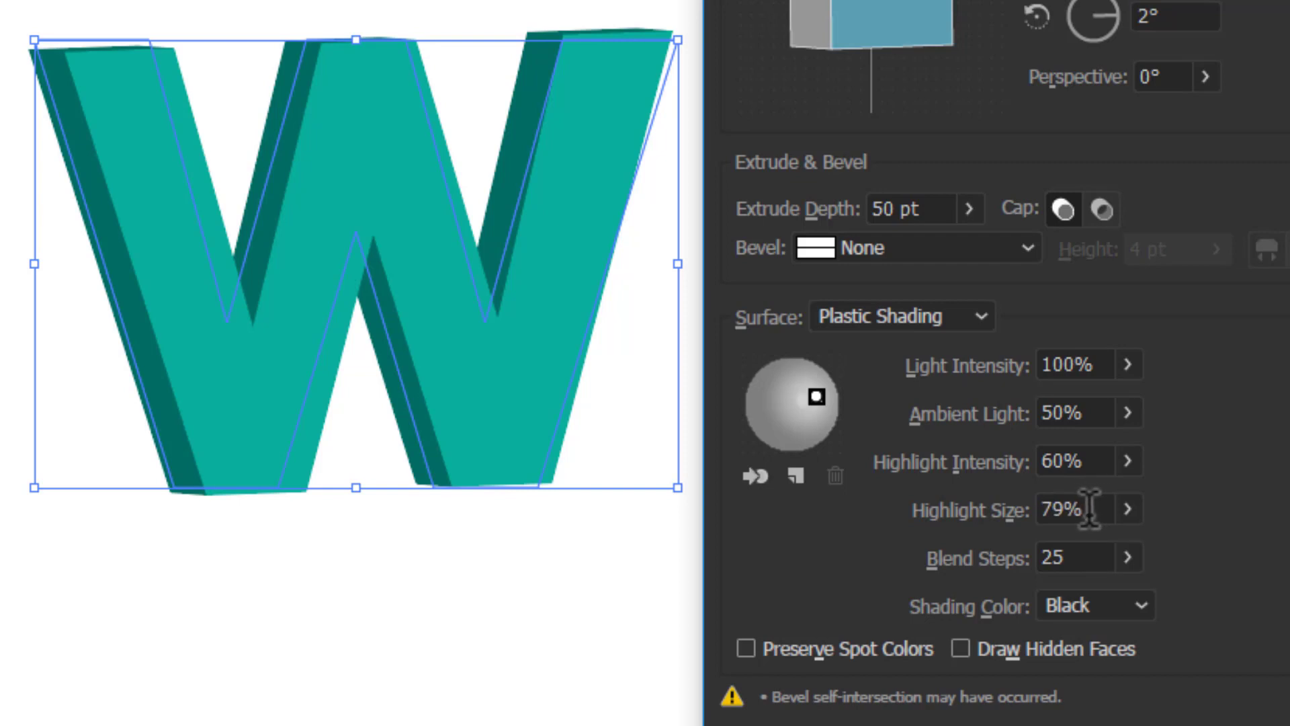
scroll(1090, 509, "down", 12)
scroll(1085, 510, "down", 20)
scroll(1088, 509, "down", 6)
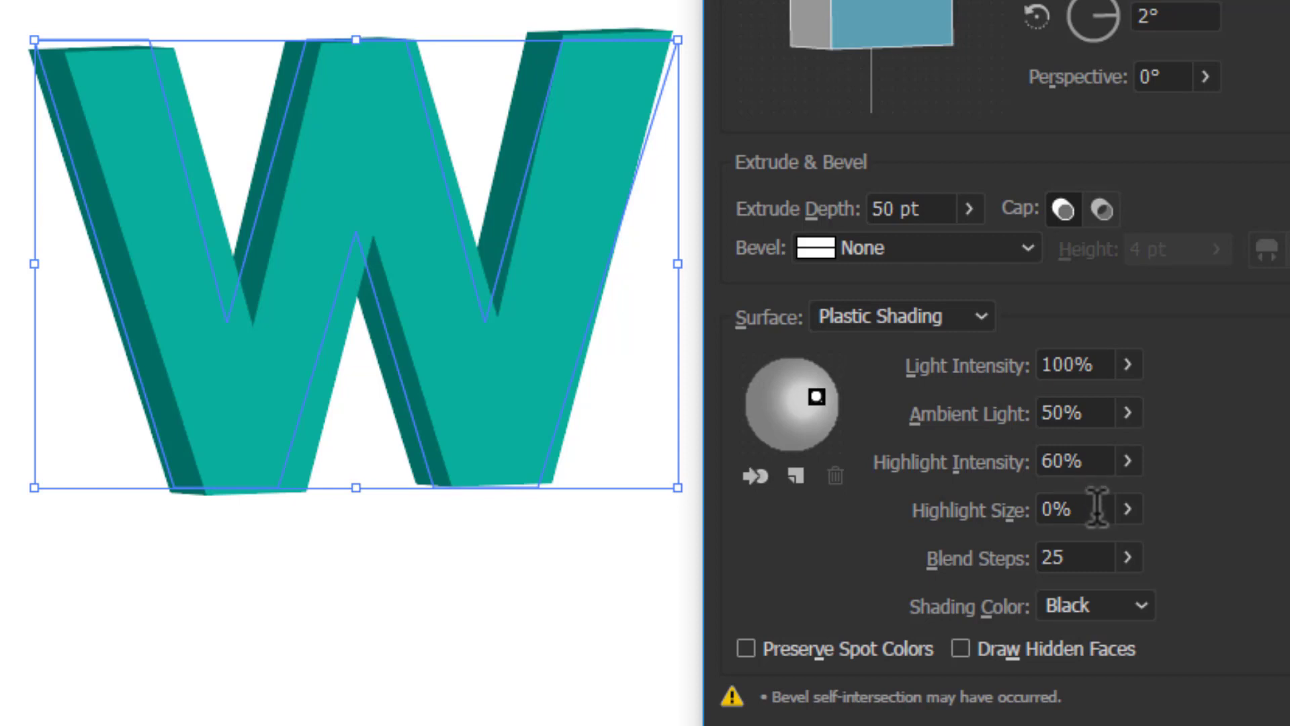
left_click(1103, 504)
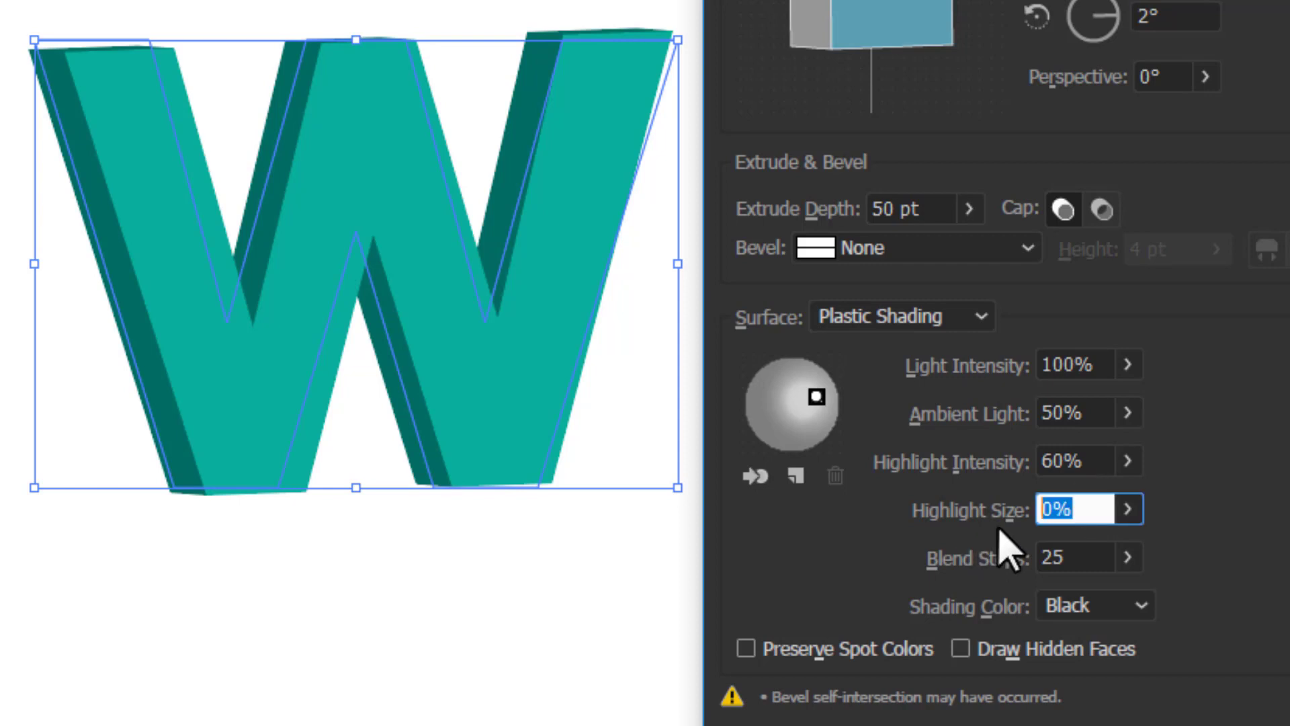
type("100")
key("Return")
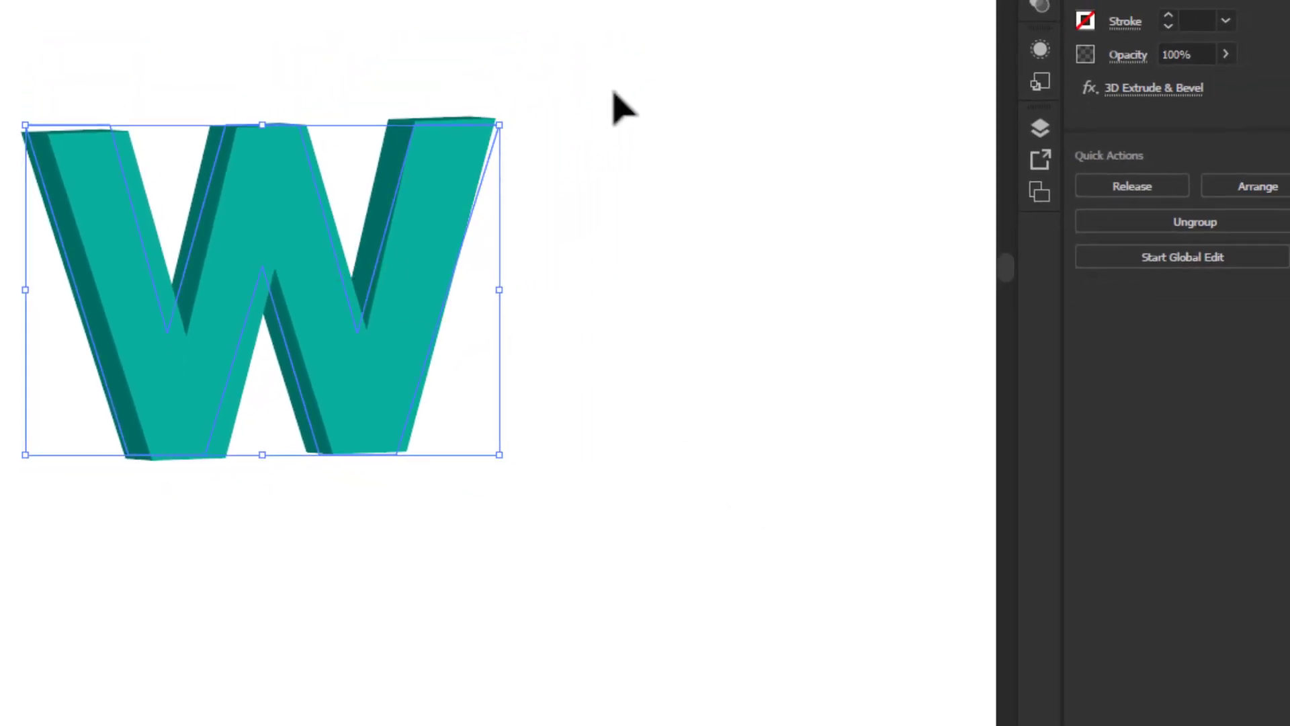
Reselect the W and reopen its 3D Extrude & Bevel effect for editing with the preview on.
left_click(613, 106)
left_click(412, 269)
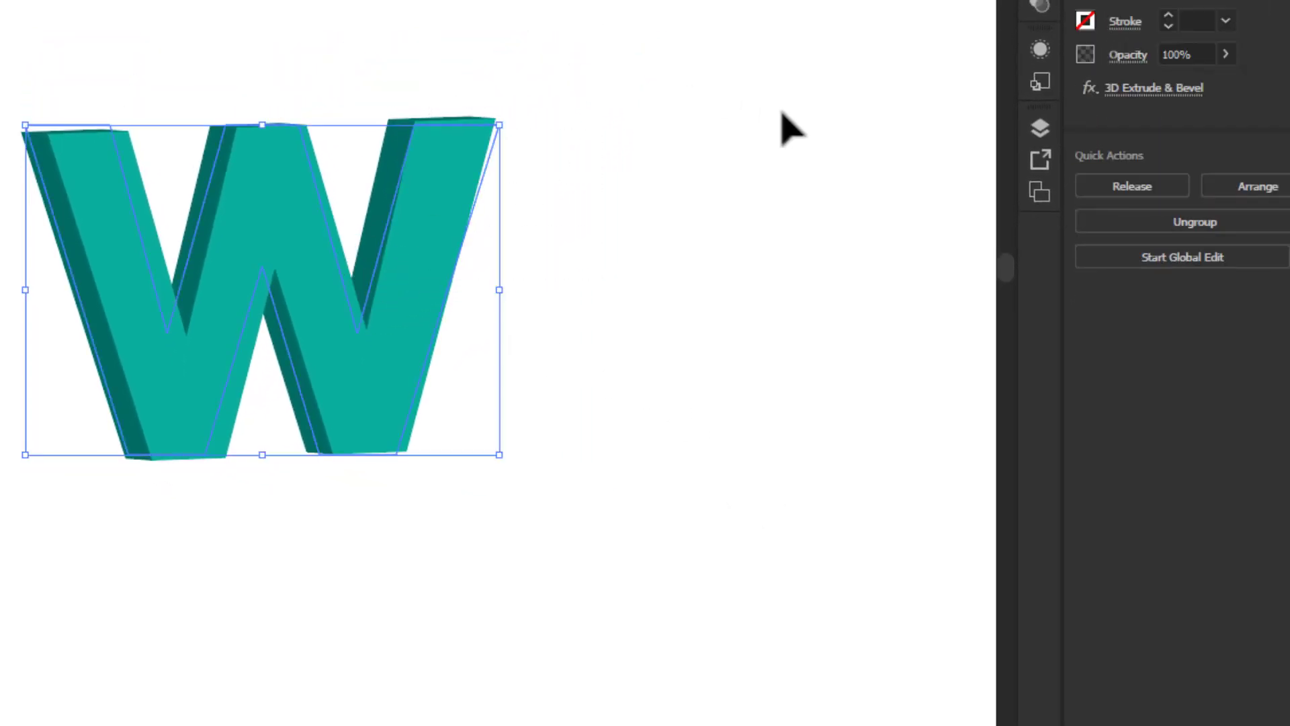
left_click(1152, 98)
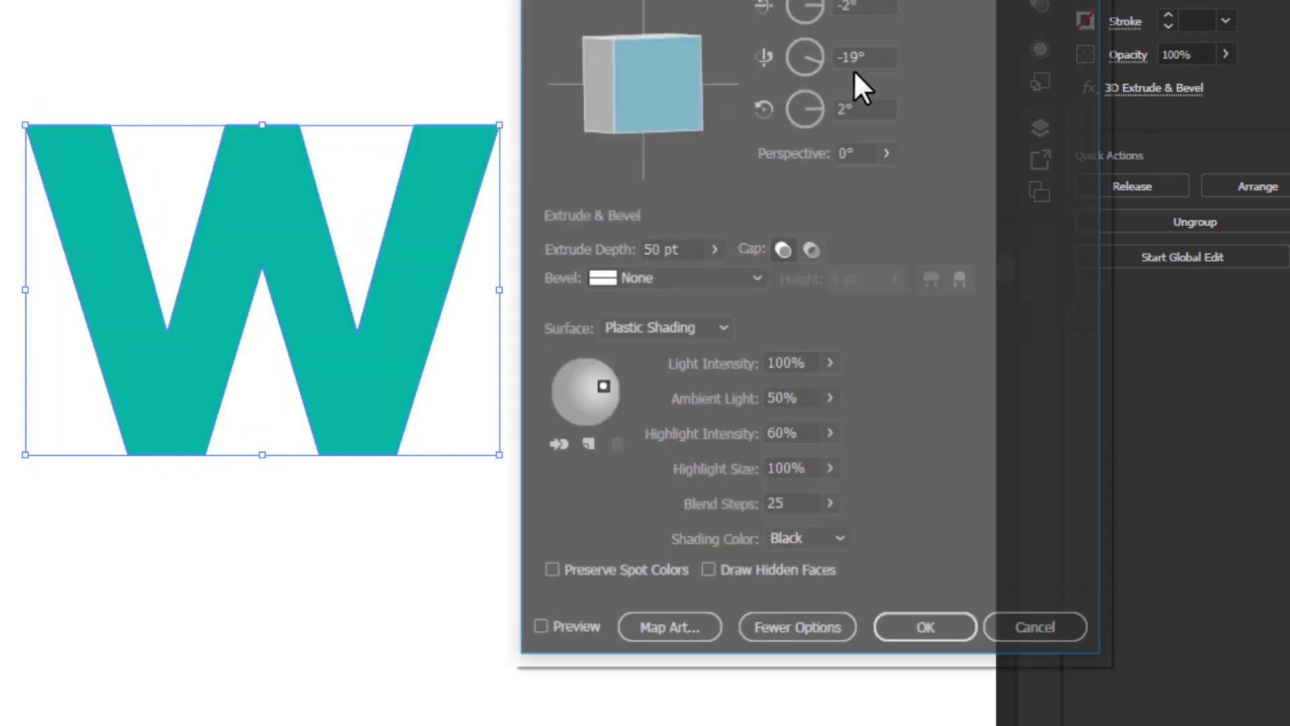
left_click(564, 631)
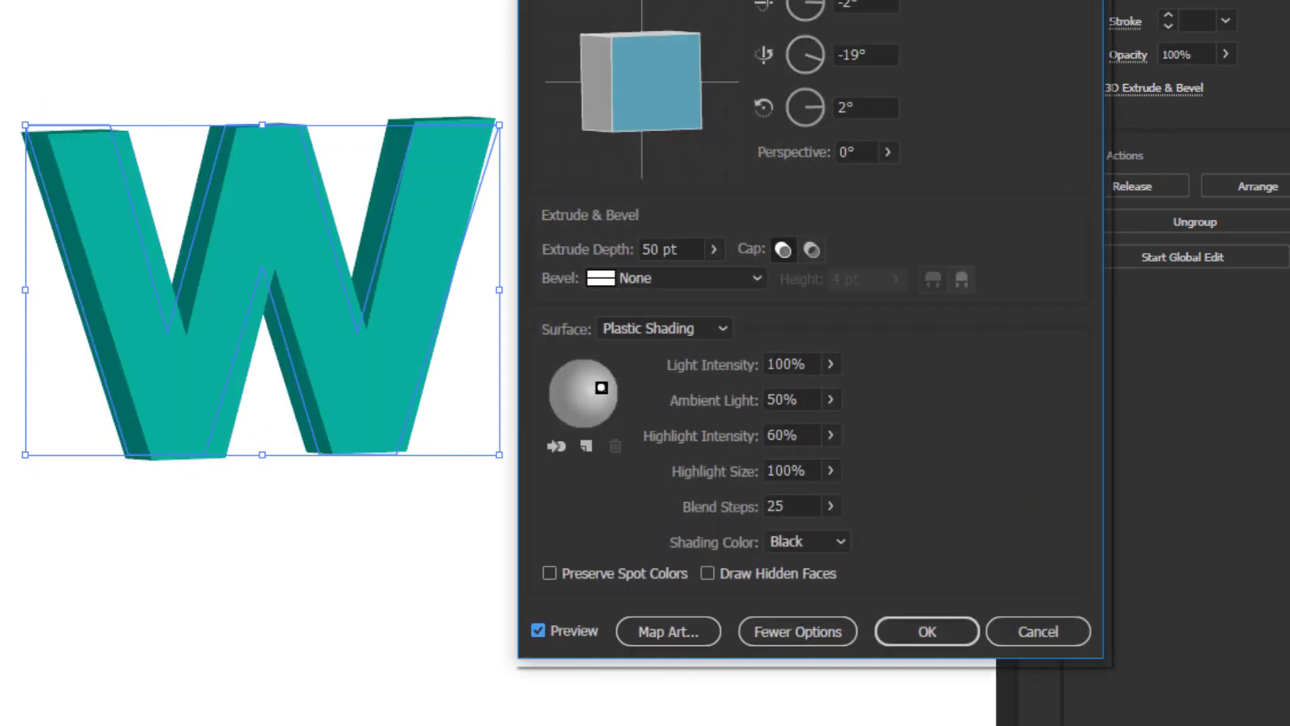
left_click_drag(810, 0, 803, 0)
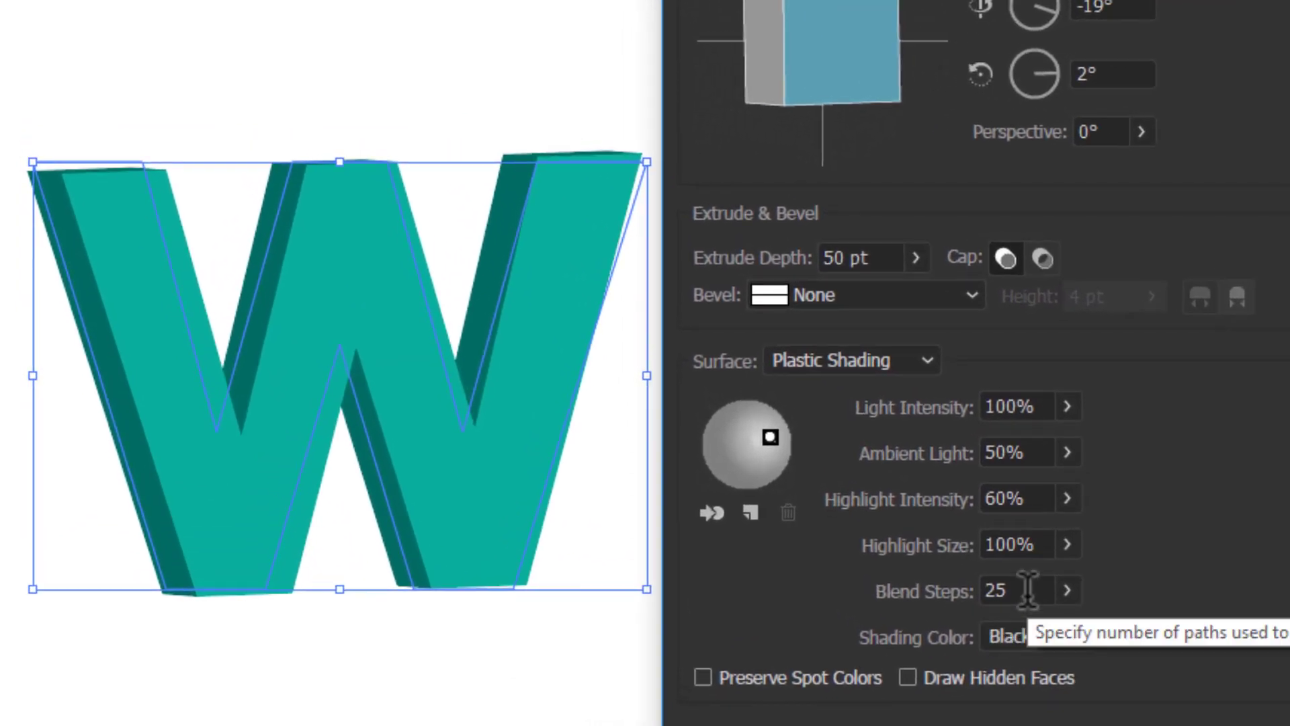
Try blend steps up to 166, set them to 100, and set the shading color to None.
scroll(1030, 579, "up", 20)
scroll(1025, 580, "up", 4)
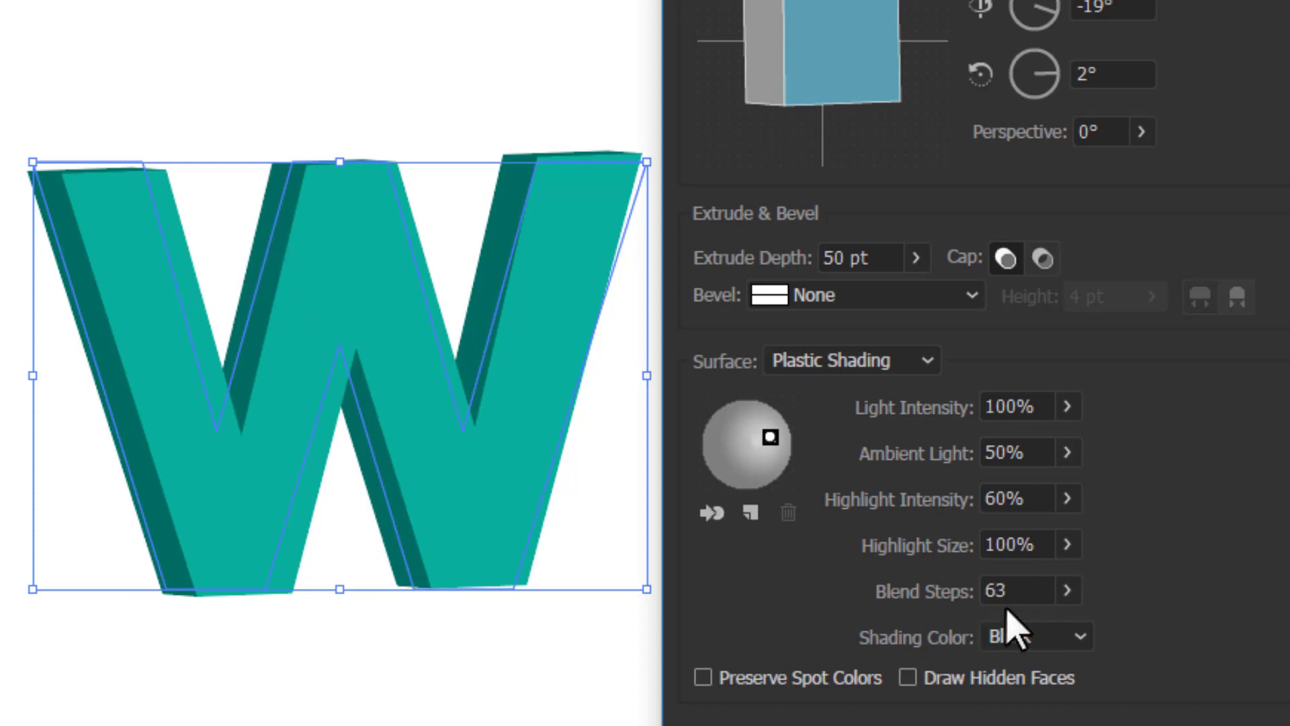
scroll(1016, 583, "up", 19)
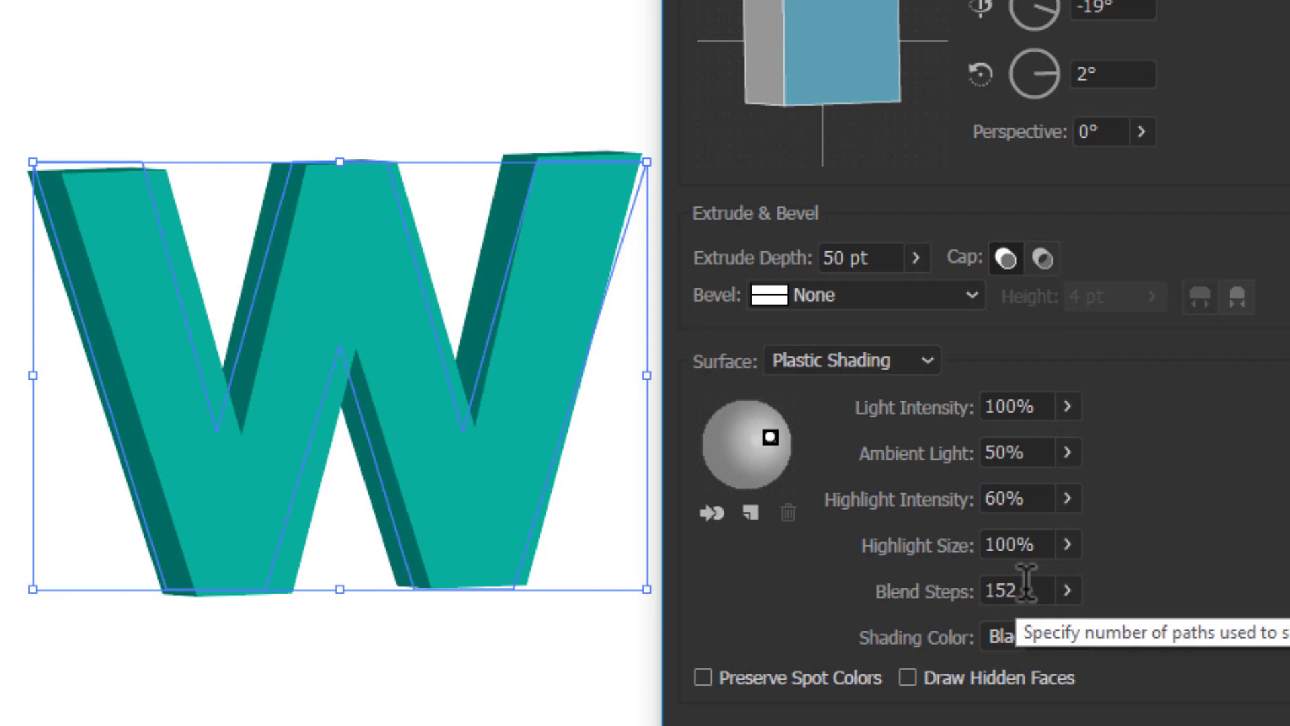
scroll(1026, 579, "up", 14)
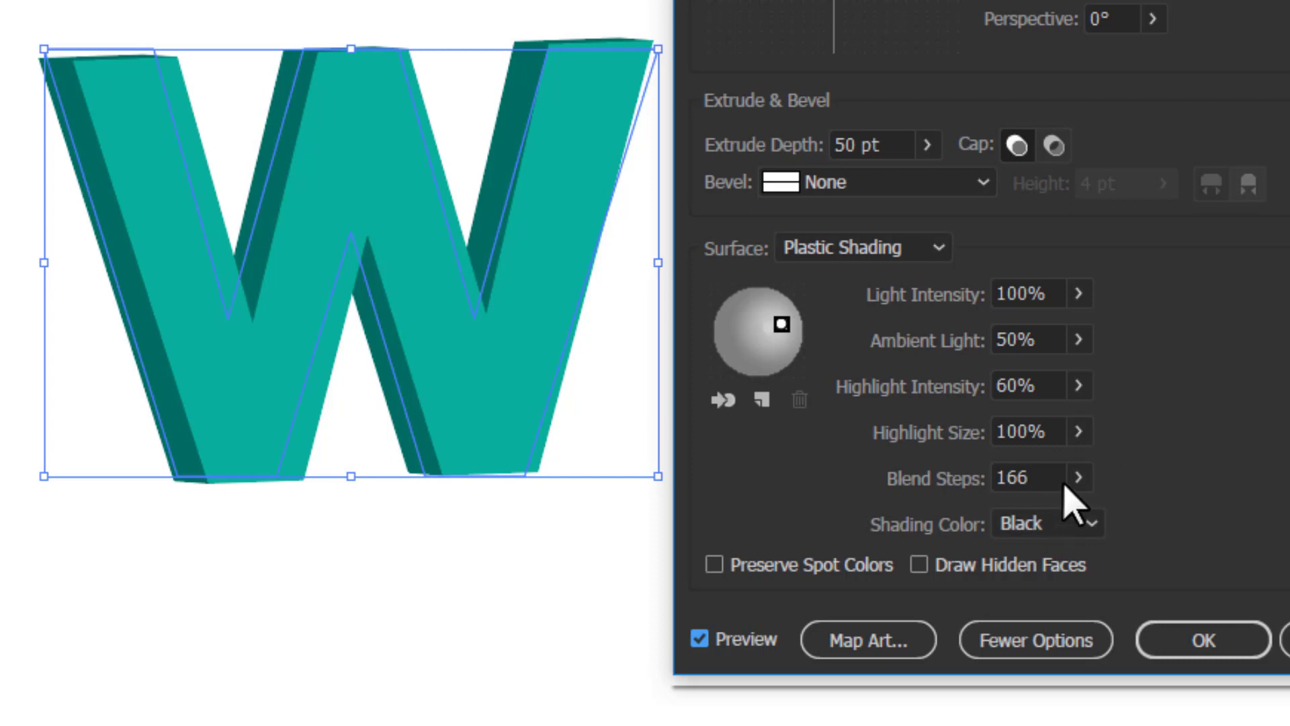
left_click(867, 480)
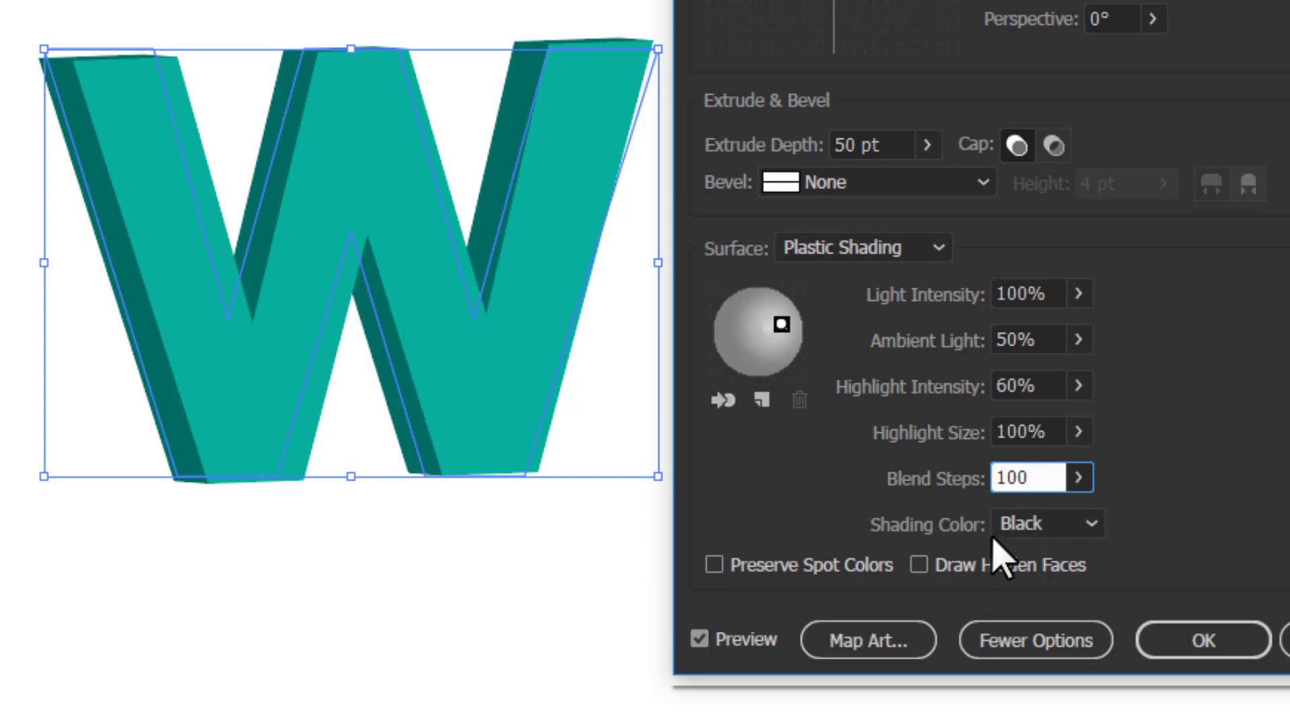
left_click(1038, 531)
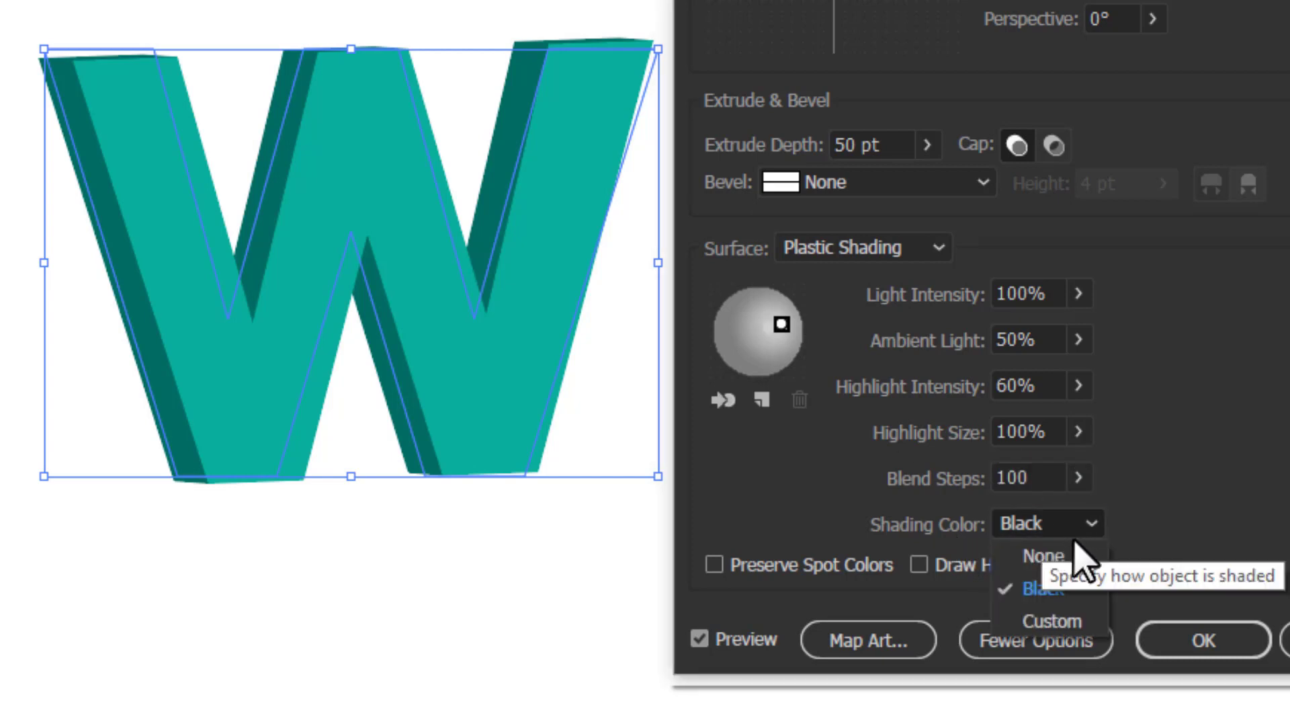
left_click(1043, 557)
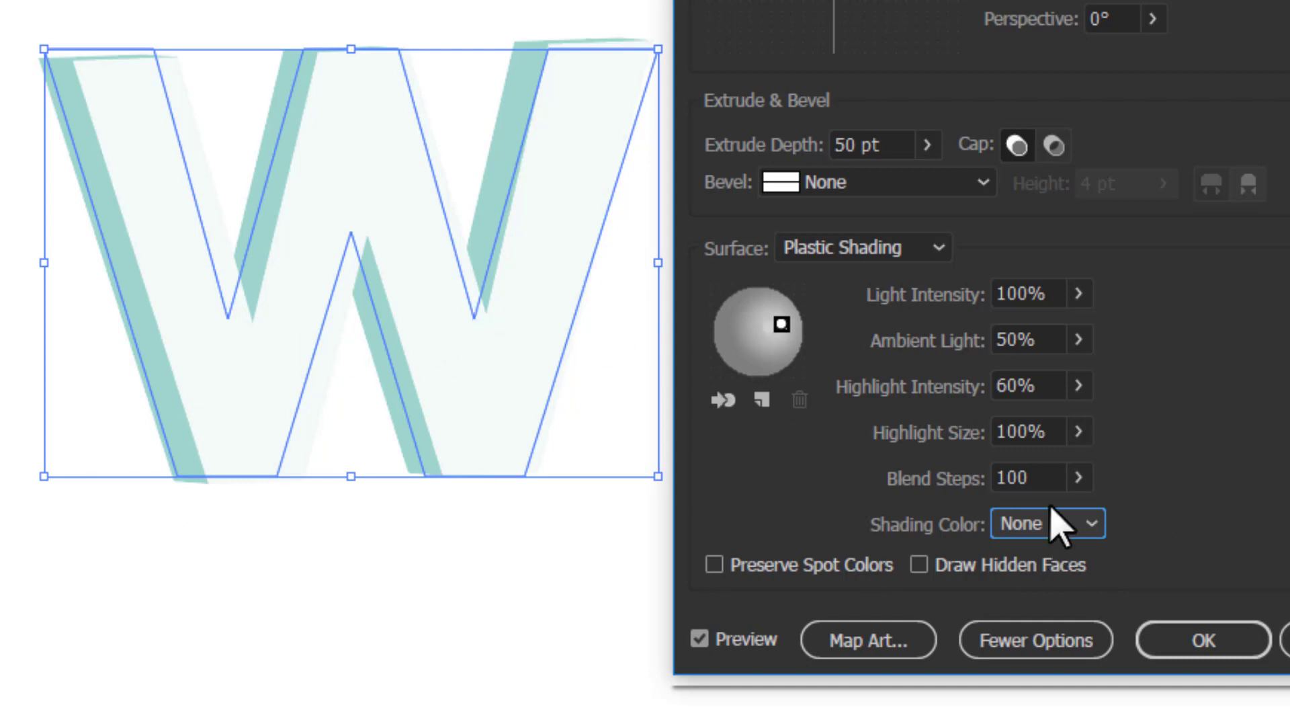
Try the Black and Custom shading colors on the W.
left_click(1052, 523)
left_click(1057, 582)
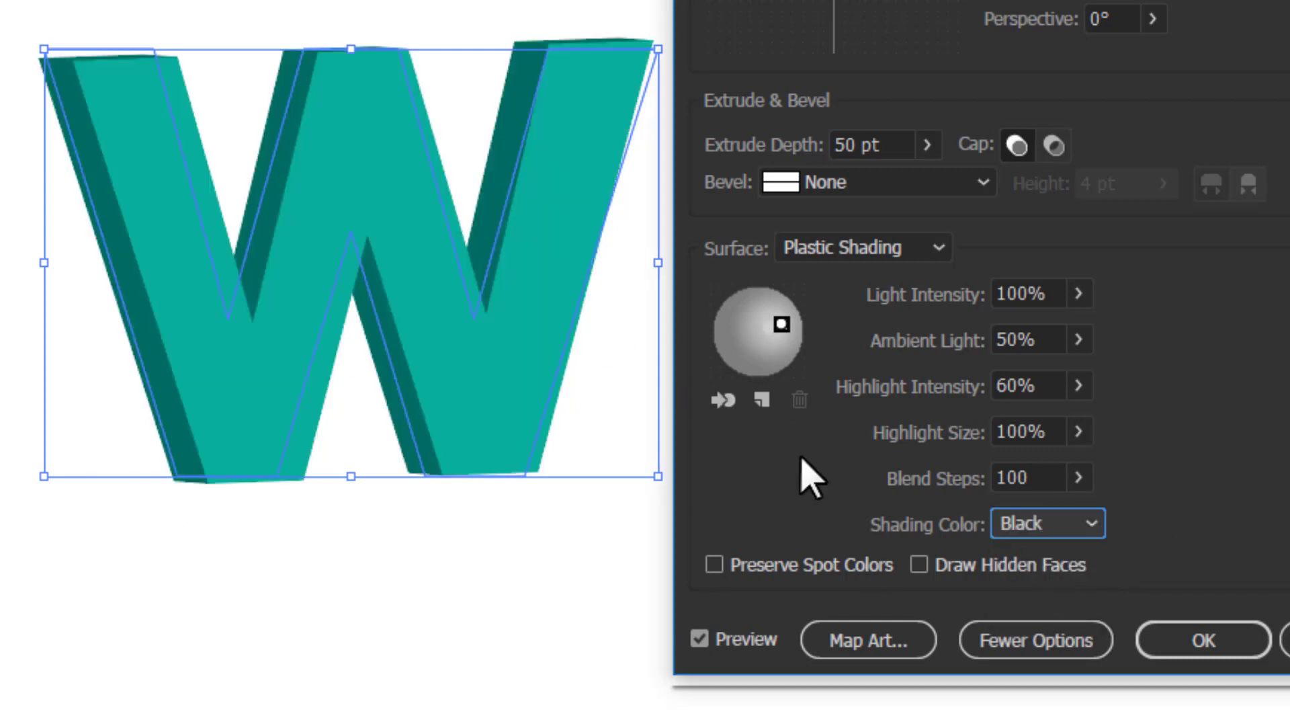
left_click(1023, 527)
left_click(1055, 622)
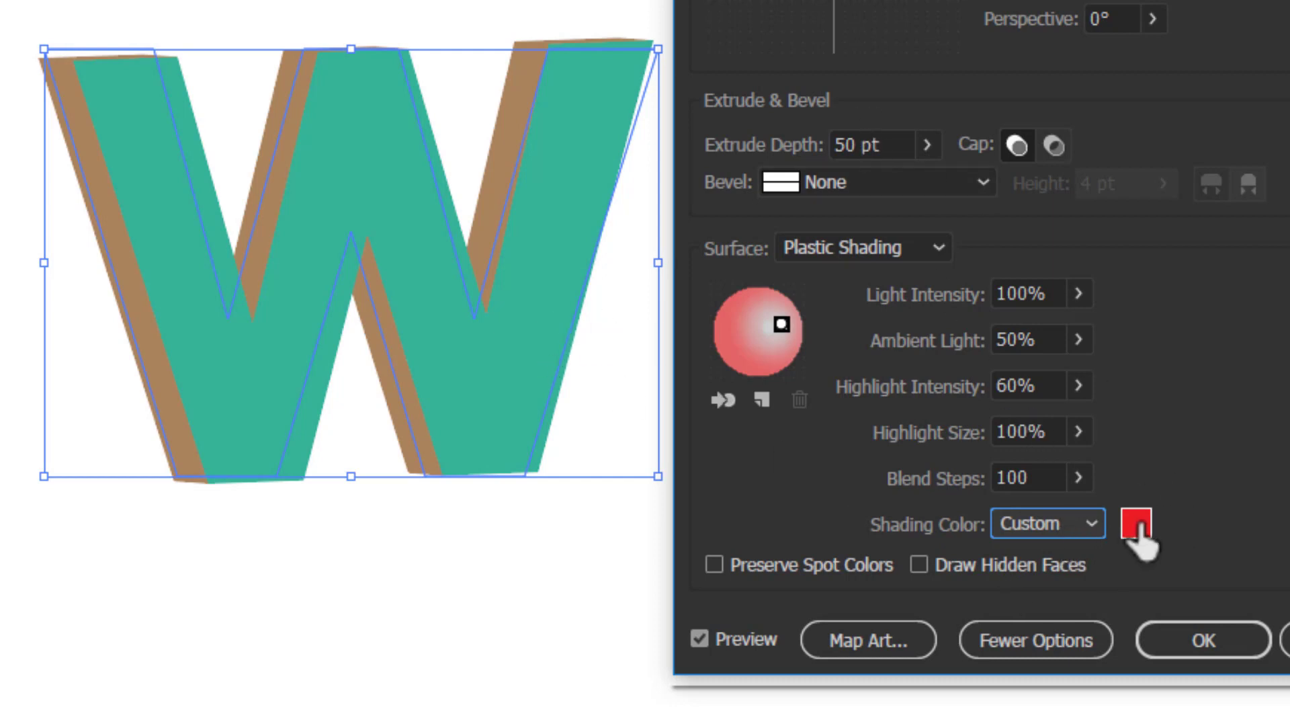
Try a dark red custom shading color, BA1A04, on the W.
left_click(1129, 554)
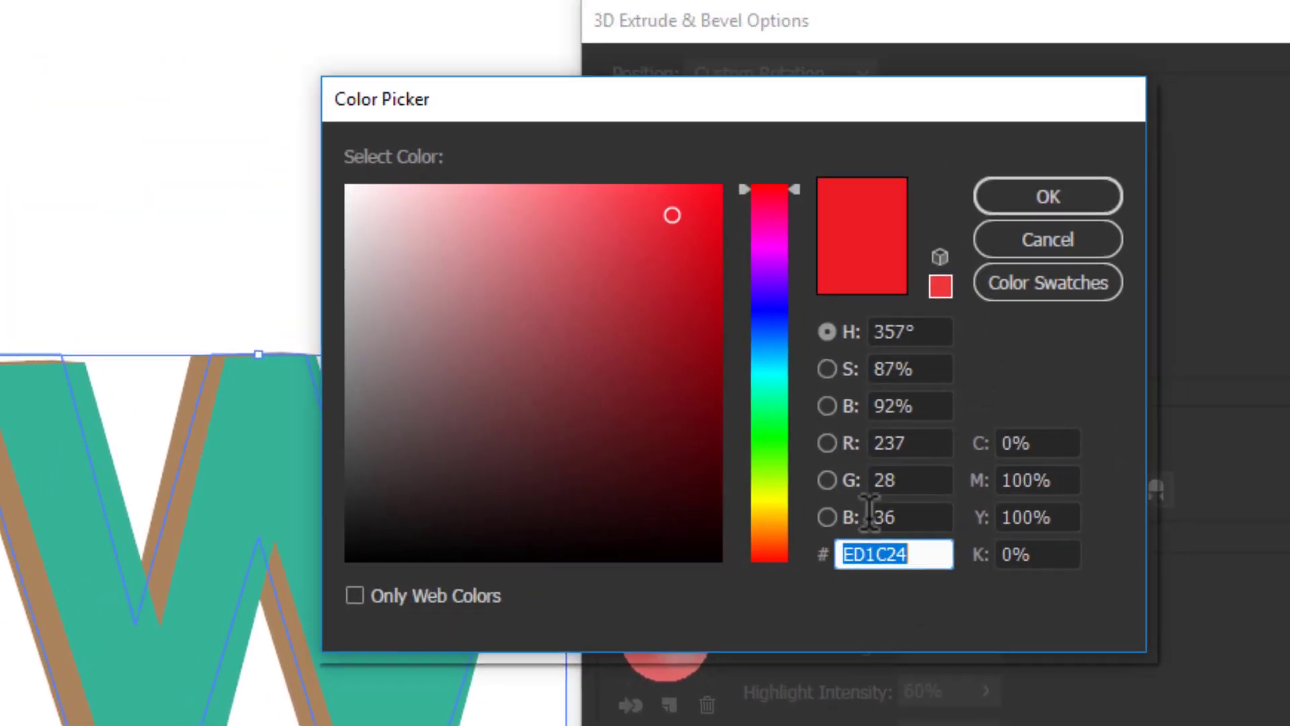
mouse_move(768, 190)
left_mouse_down()
mouse_move(918, 242)
mouse_move(960, 344)
left_mouse_up()
left_click_drag(941, 511, 937, 564)
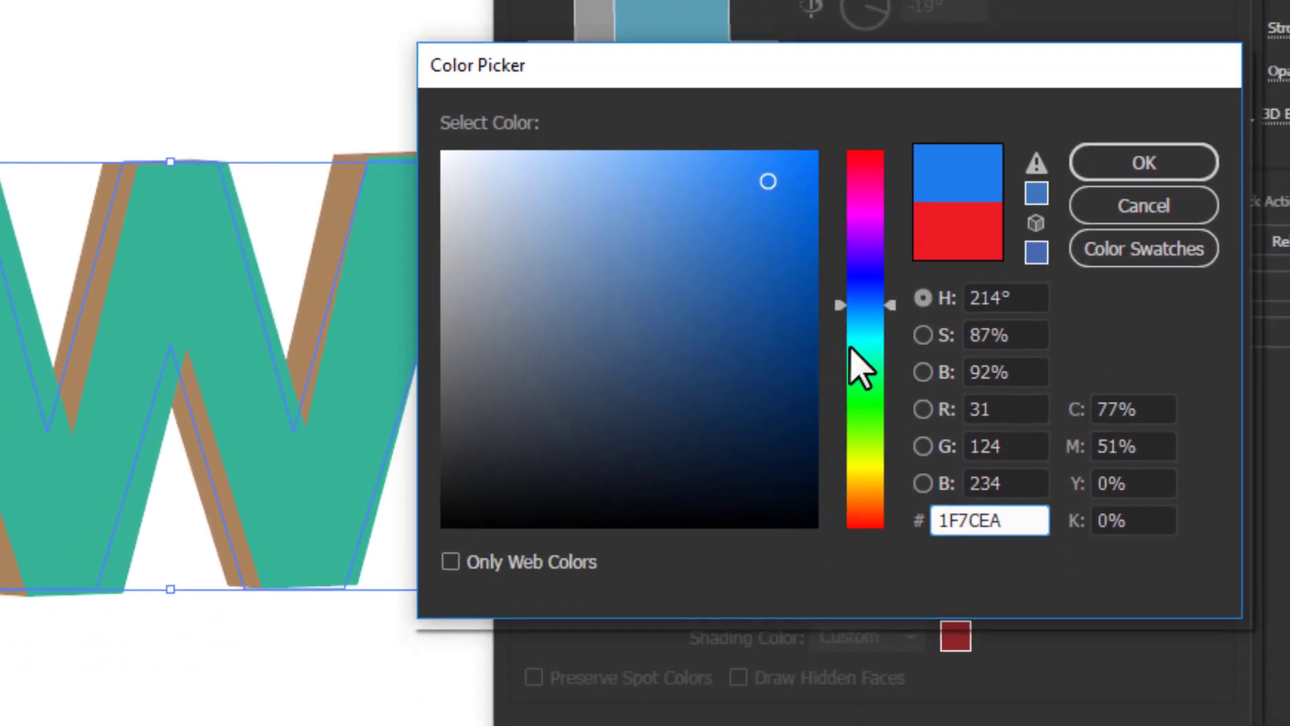
mouse_move(851, 347)
left_mouse_down()
mouse_move(849, 363)
mouse_move(870, 355)
mouse_move(868, 366)
left_mouse_up()
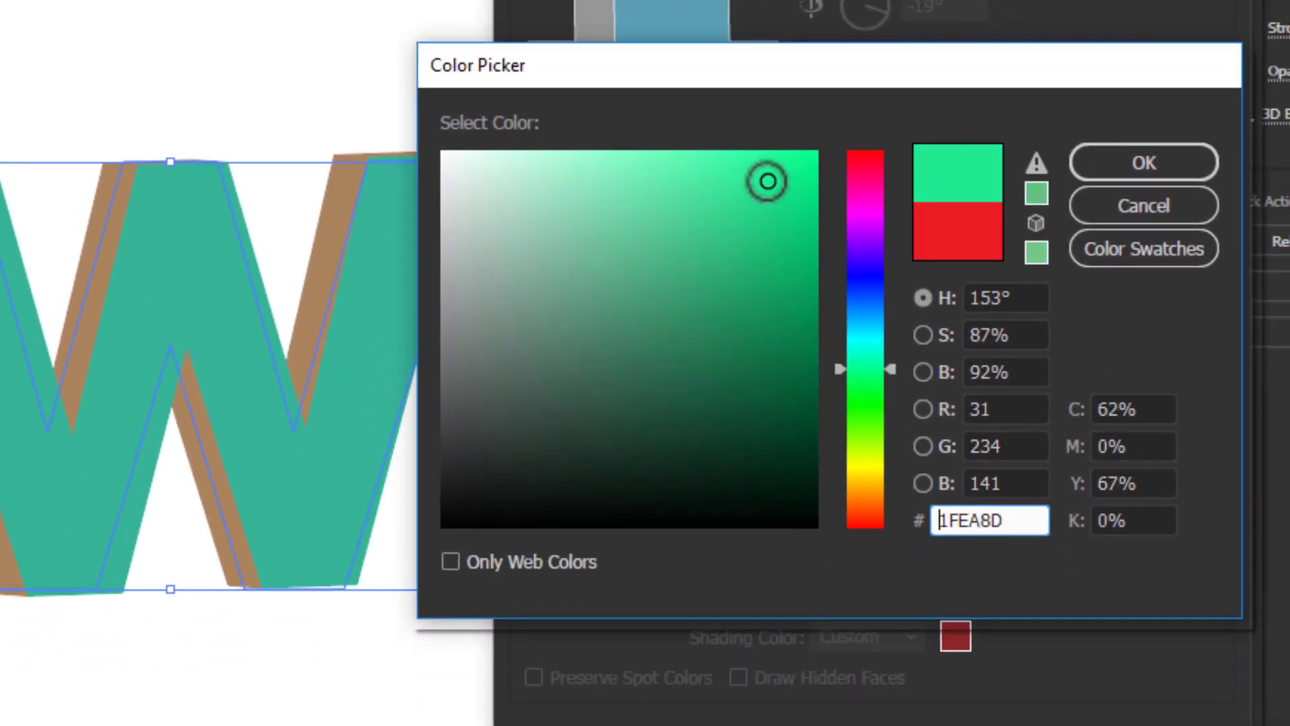
mouse_move(766, 179)
left_mouse_down()
mouse_move(804, 334)
mouse_move(871, 436)
mouse_move(887, 538)
mouse_move(873, 520)
left_mouse_up()
left_click_drag(786, 282, 809, 252)
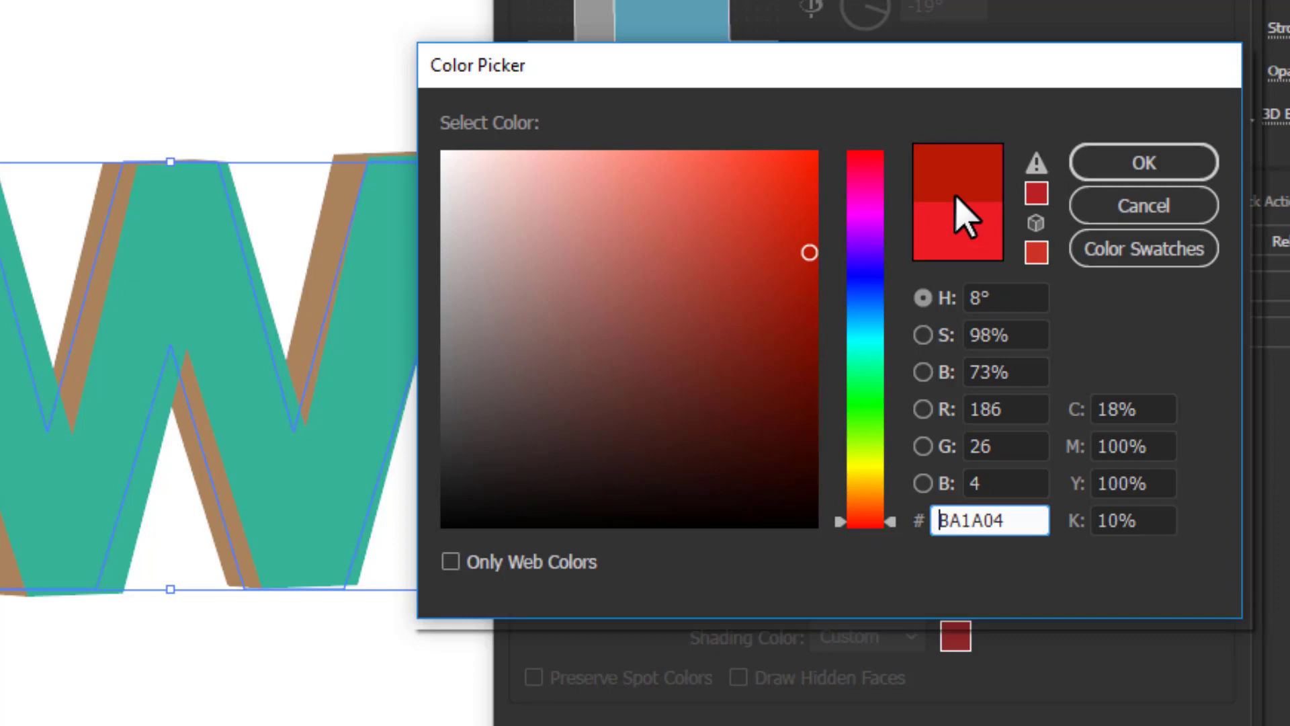
left_click(1093, 166)
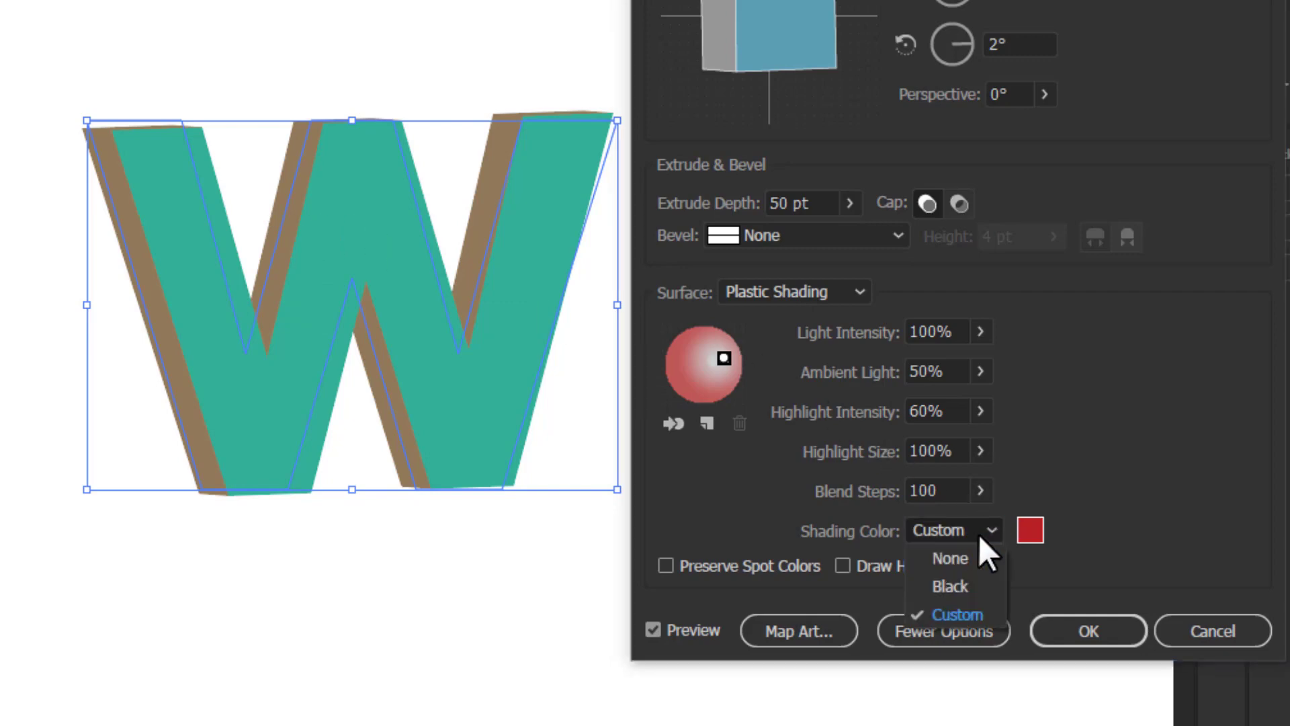
Set the shading color to Black, apply the effect to the W, and deselect it.
left_click(955, 585)
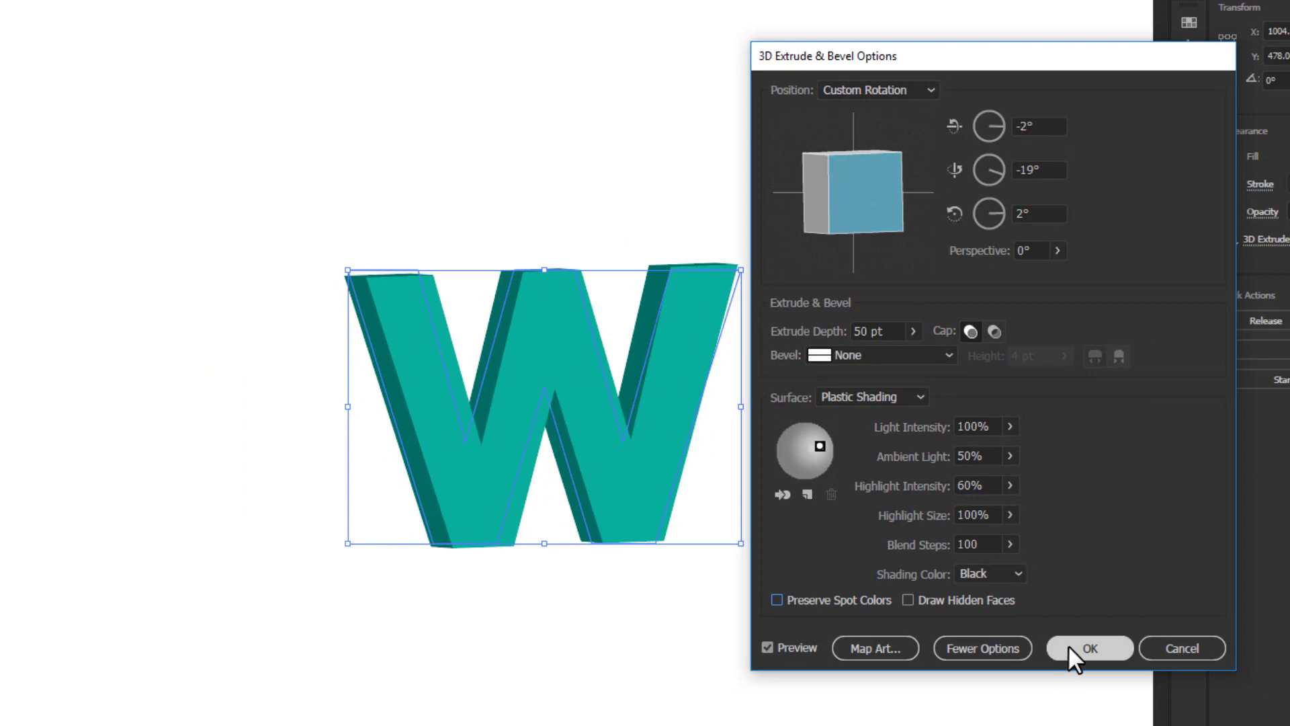
left_click(1089, 649)
left_click(805, 156)
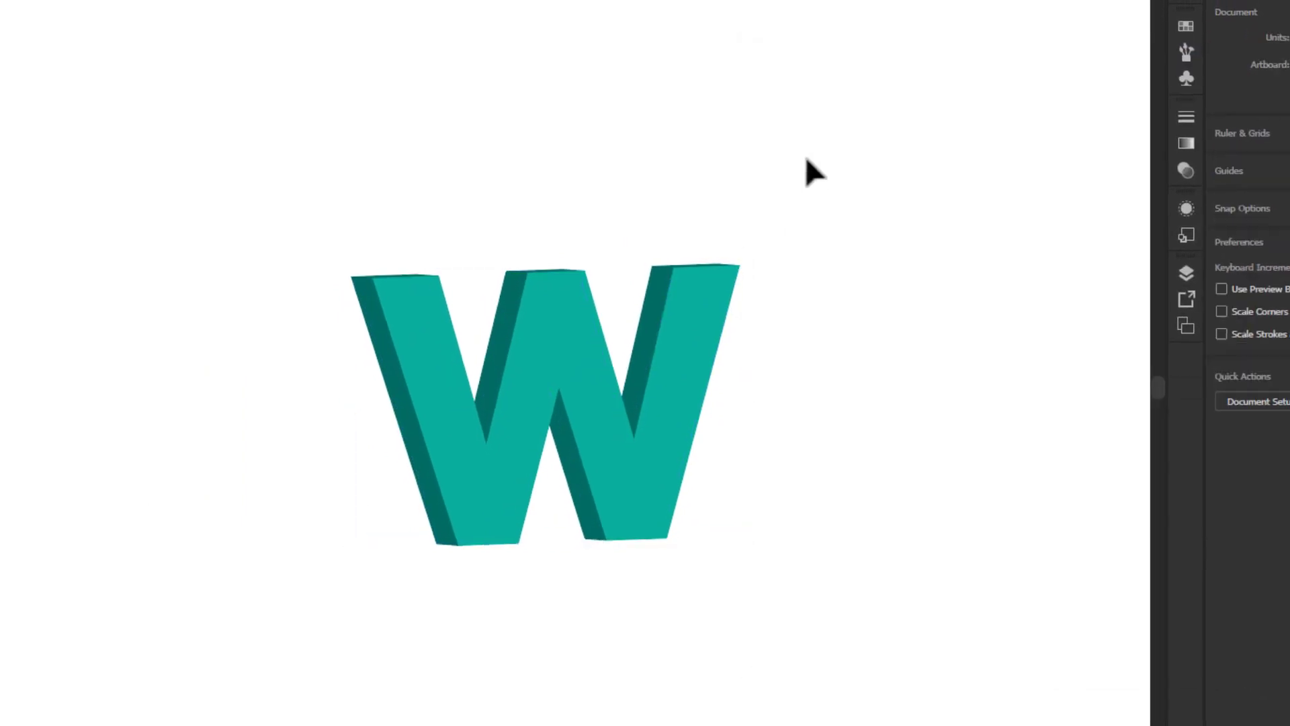
left_click(598, 347)
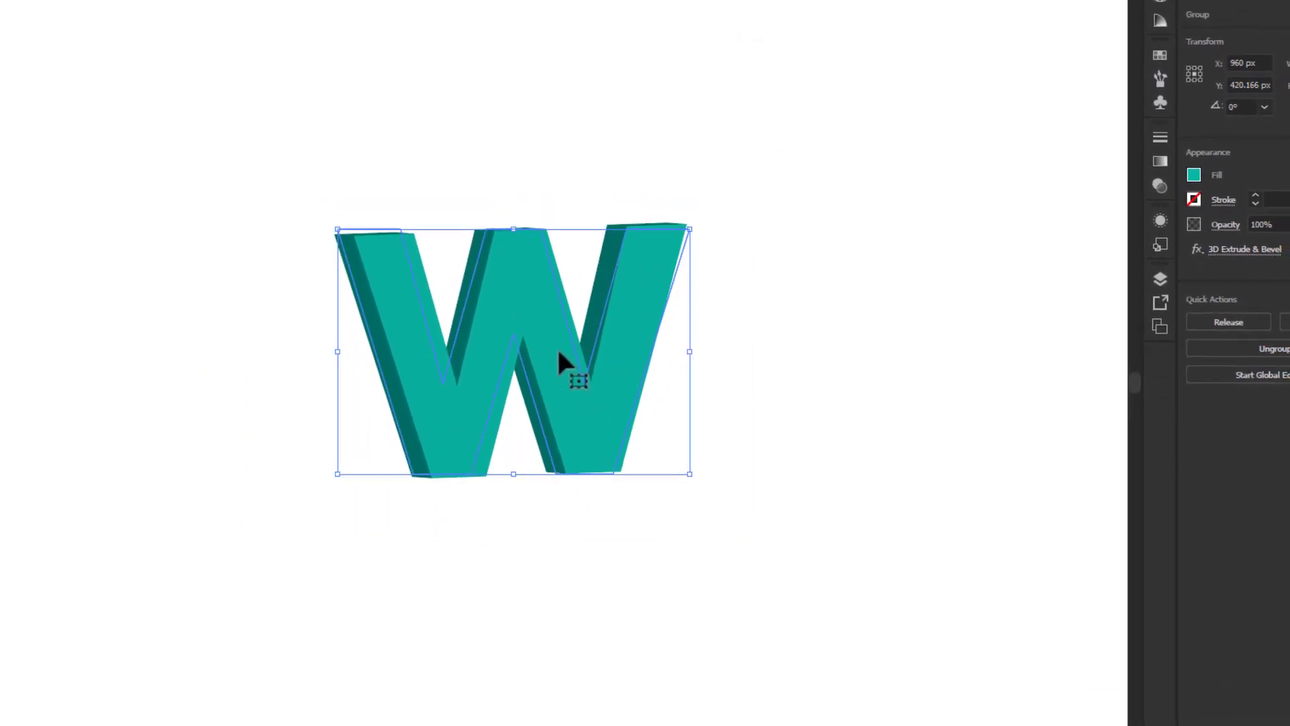
left_click(771, 216)
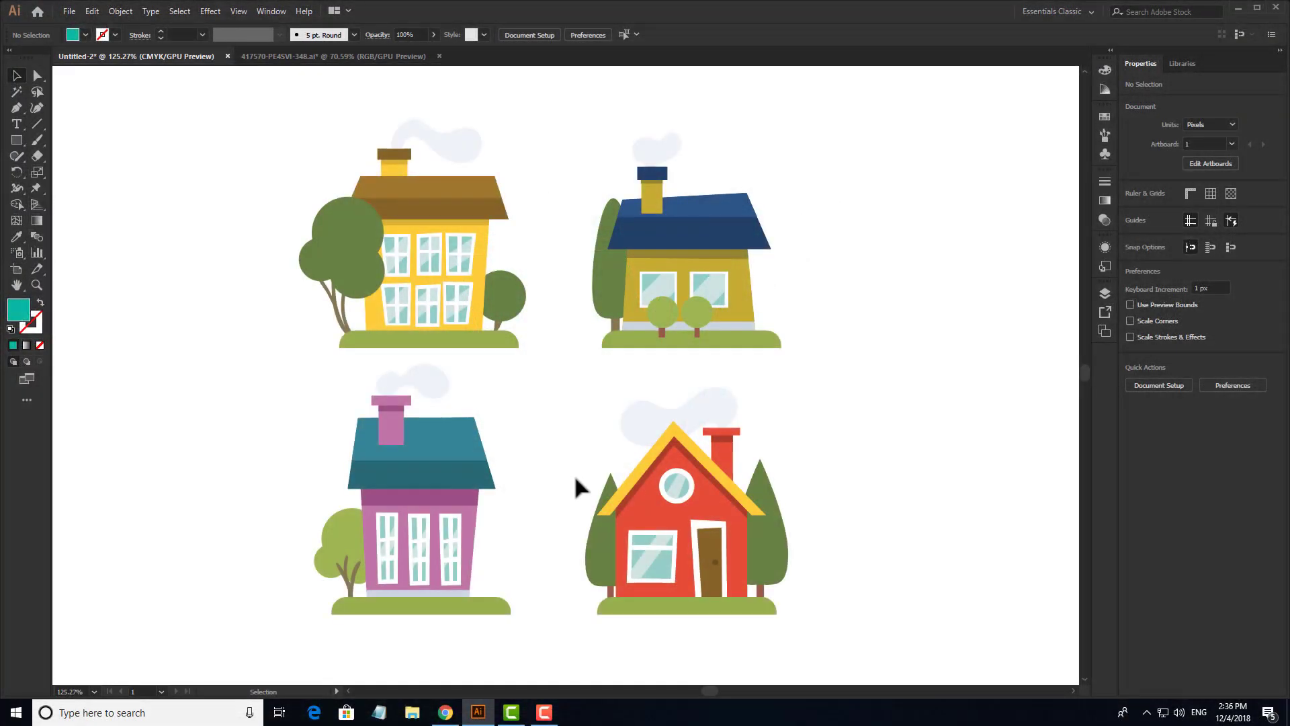
Ungroup the purple house with the teal roof and delete the smoke above its chimney.
scroll(613, 450, "down", 1)
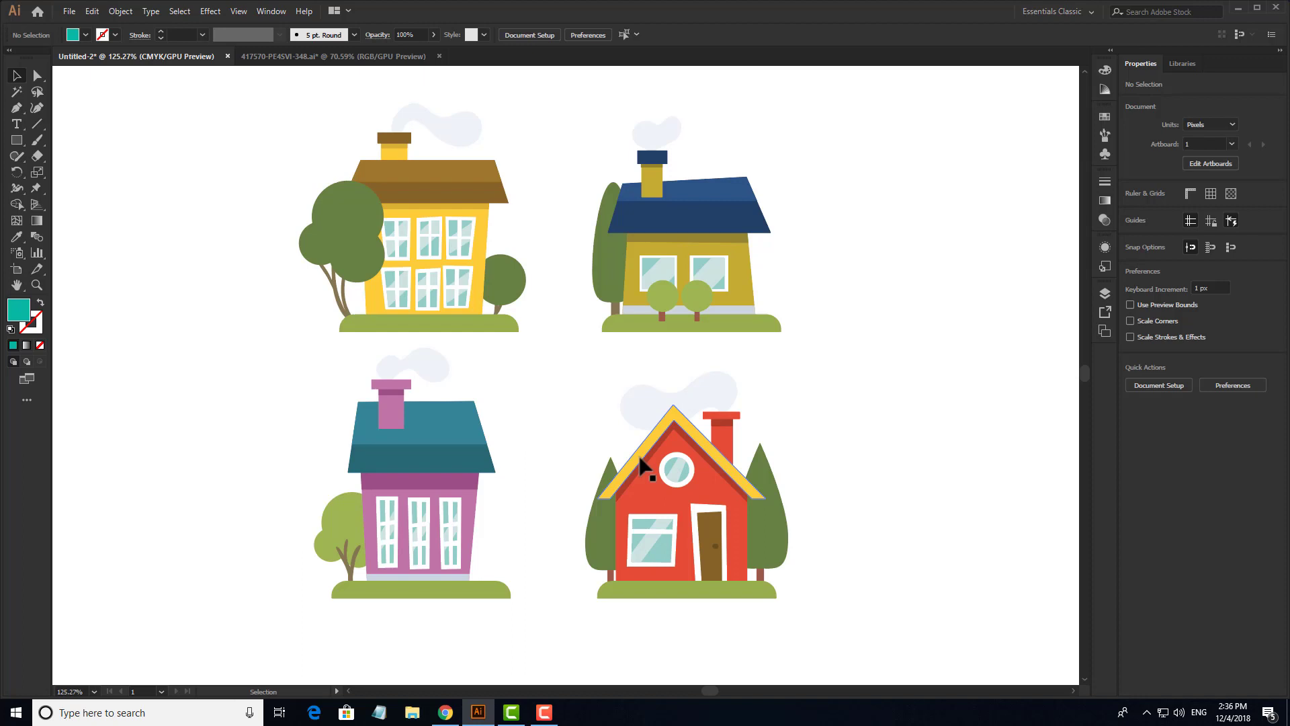
key("z")
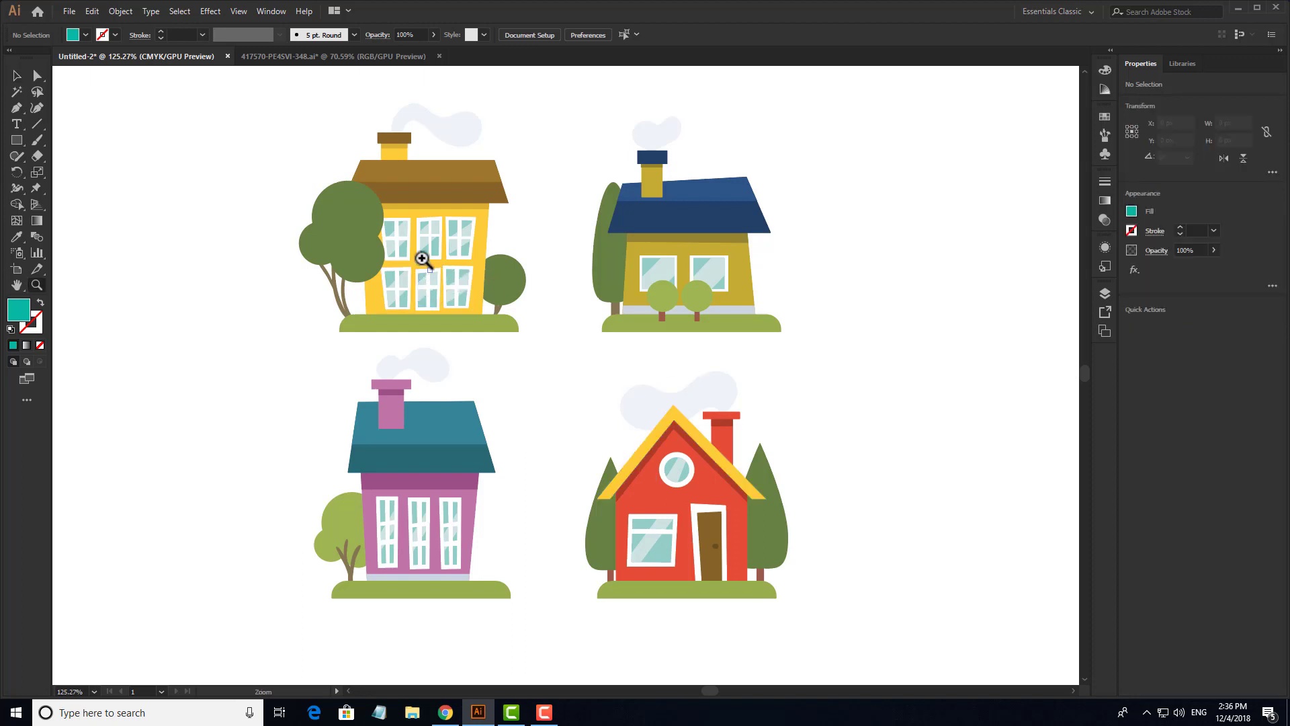
left_click_drag(424, 259, 439, 280)
left_click_drag(576, 354, 570, 349)
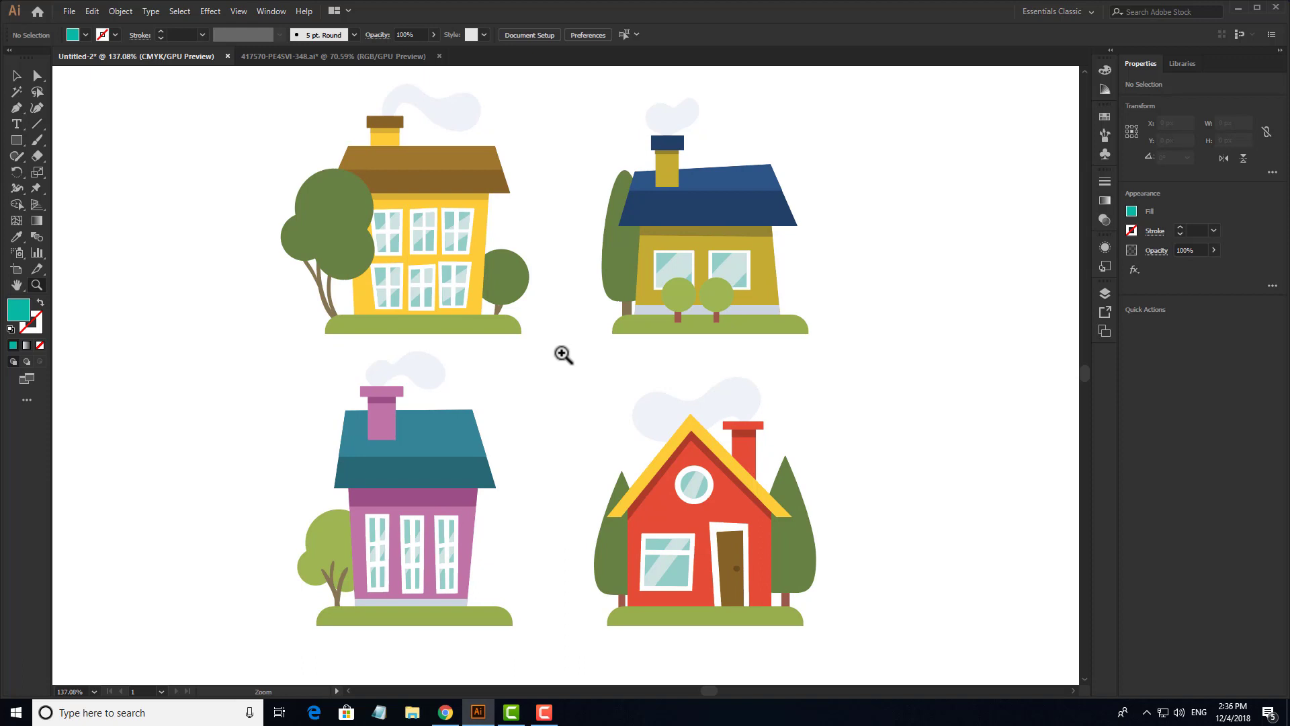
key("v")
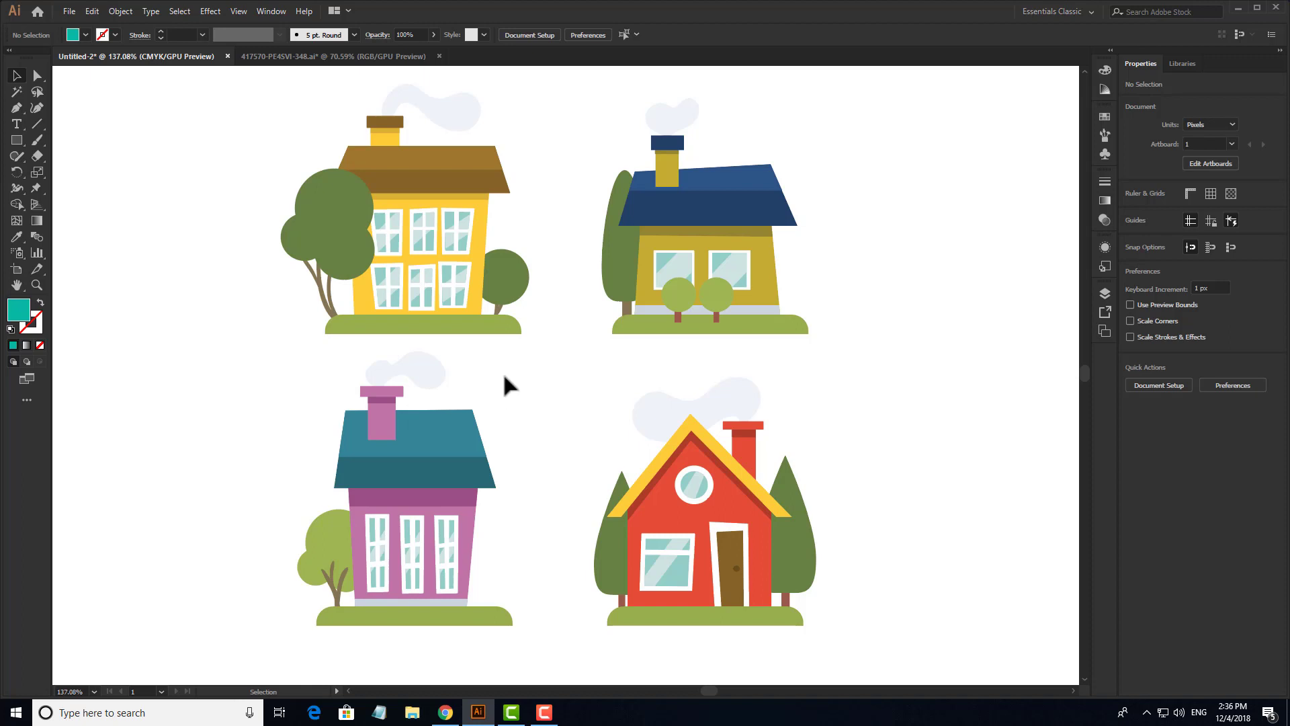
left_click(430, 375)
right_click(429, 375)
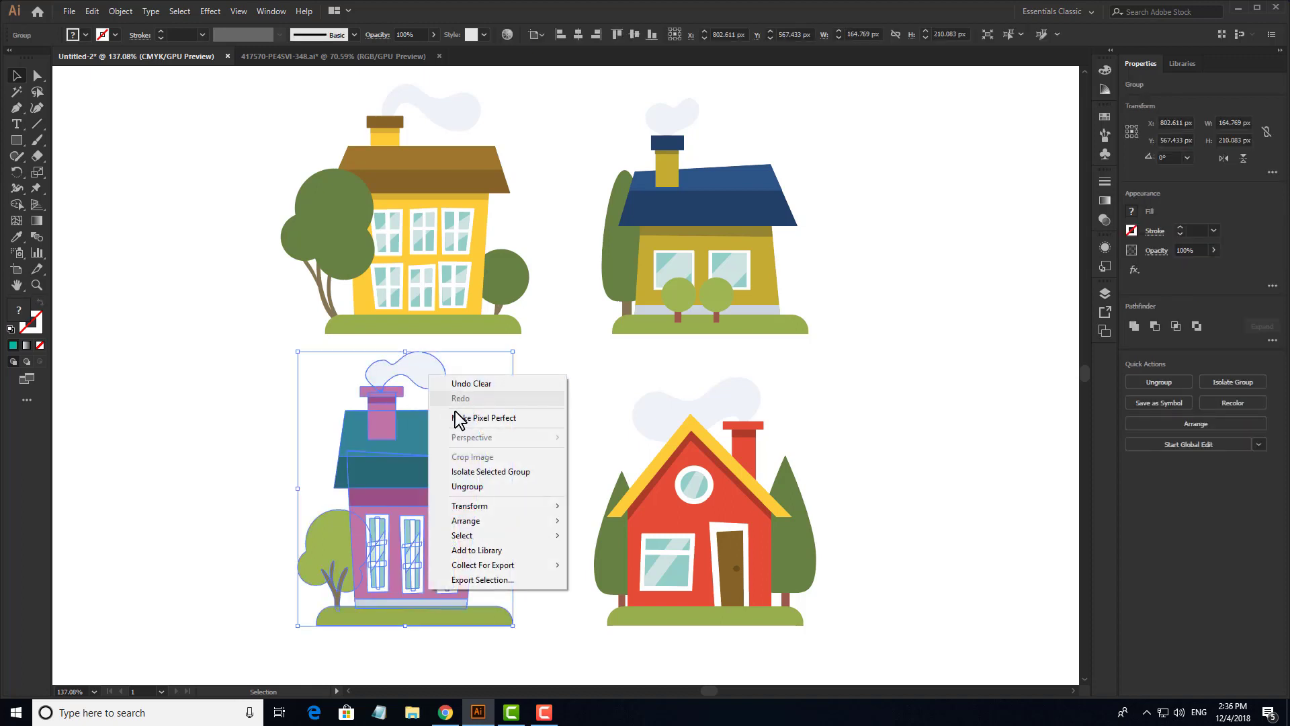
left_click(478, 485)
left_click(458, 369)
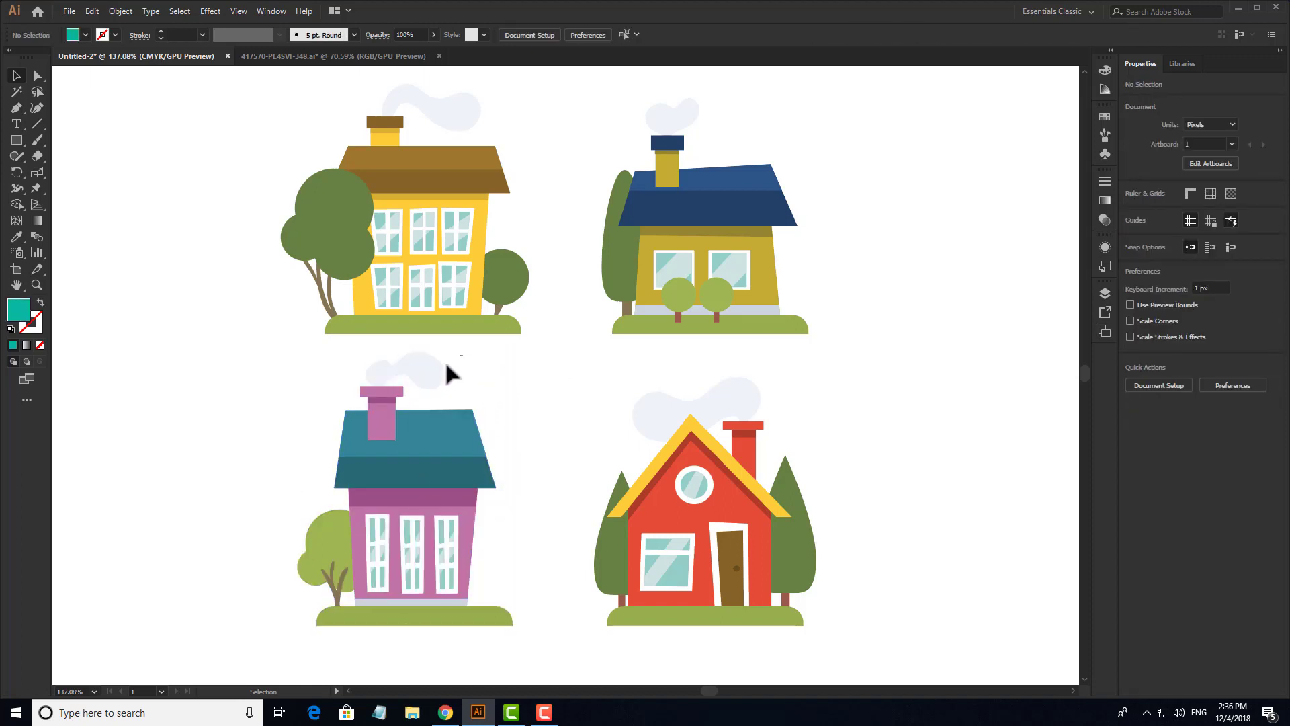
left_click(431, 375)
key("Delete")
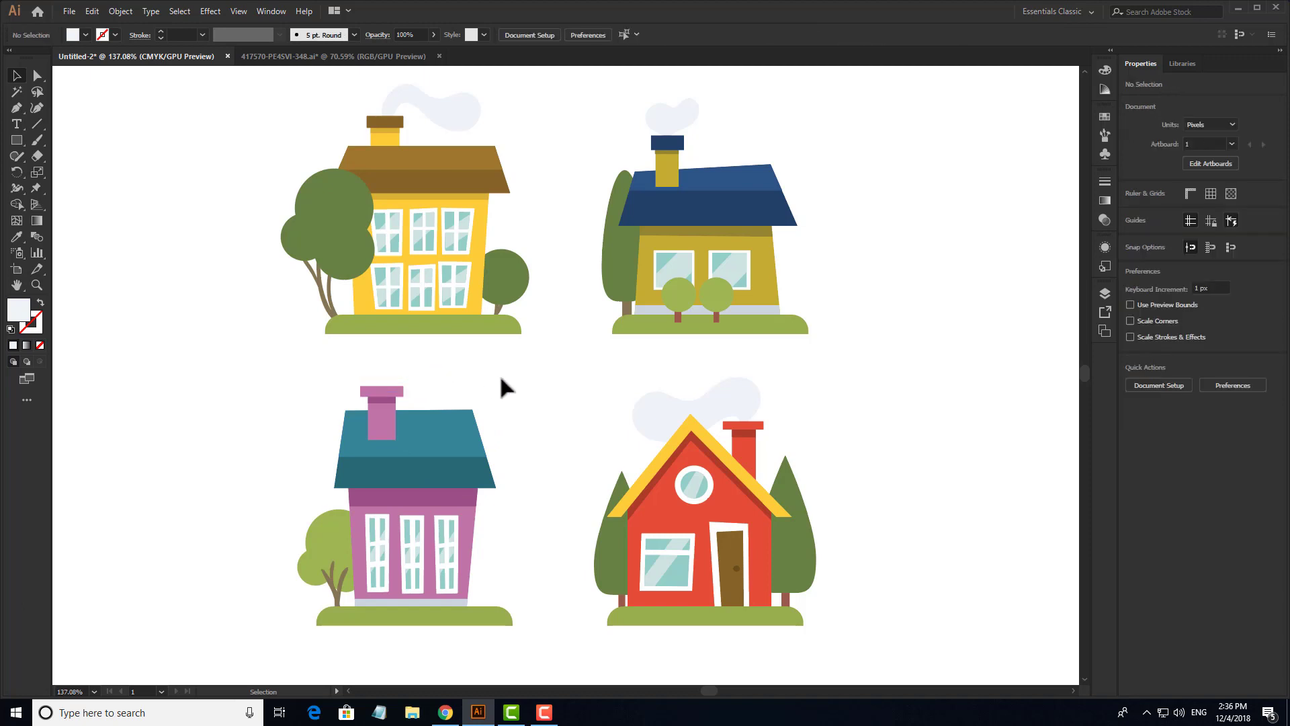
Select all parts of the purple house and duplicate them into the empty space beside the other houses.
left_click_drag(525, 360, 300, 668)
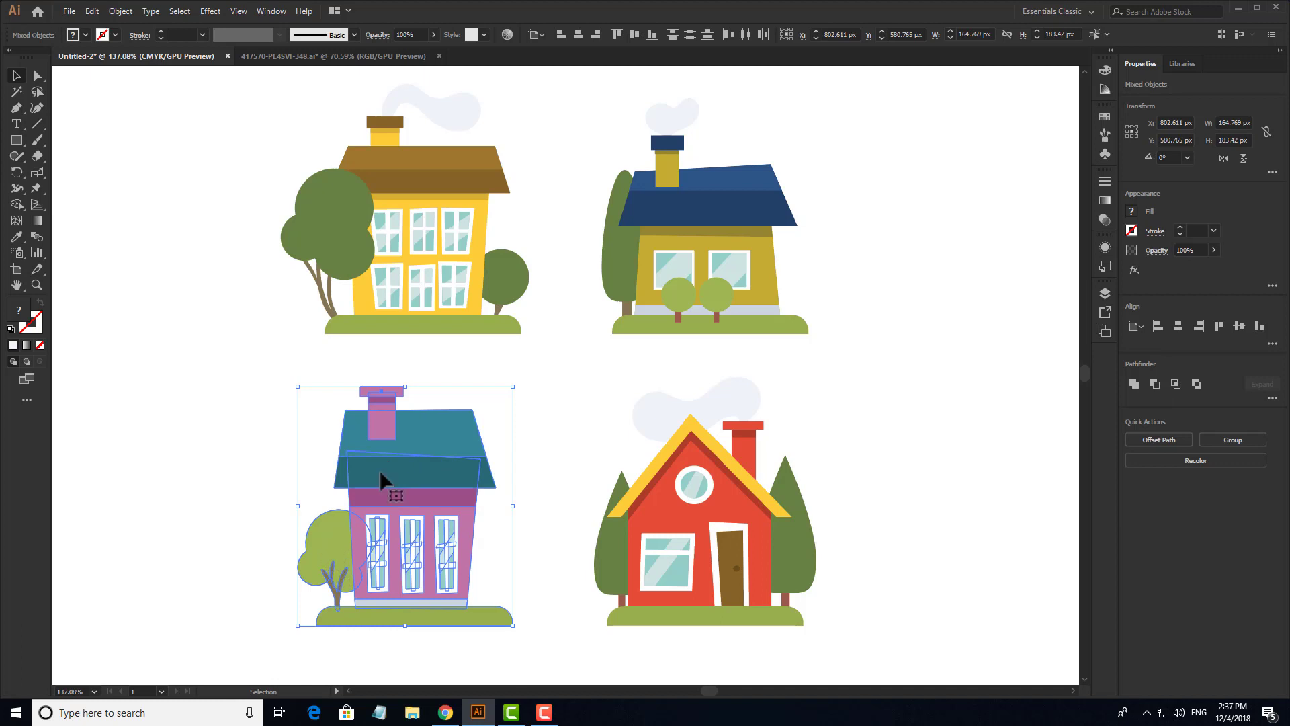
scroll(390, 481, "down", 4)
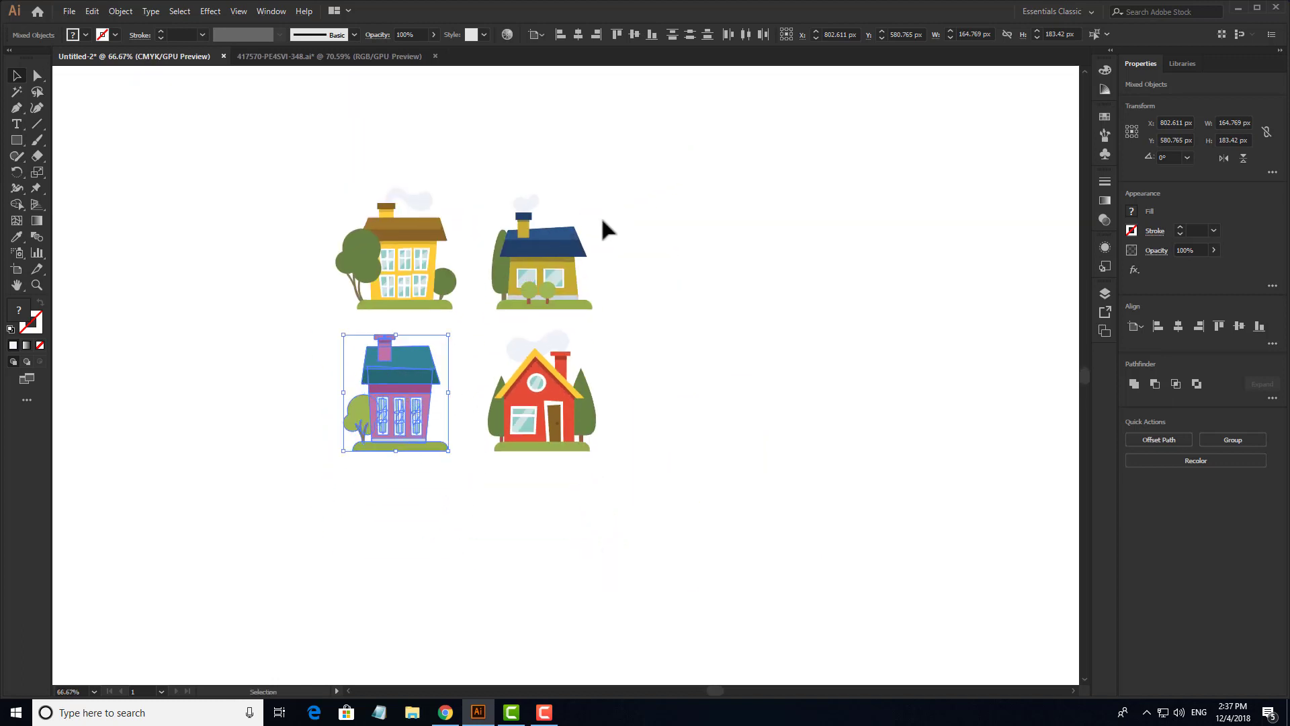
left_click_drag(400, 361, 859, 250)
Group all parts of the copied purple house and move the group about 45 px to the right.
scroll(732, 360, "right", 5)
scroll(732, 360, "up", 3)
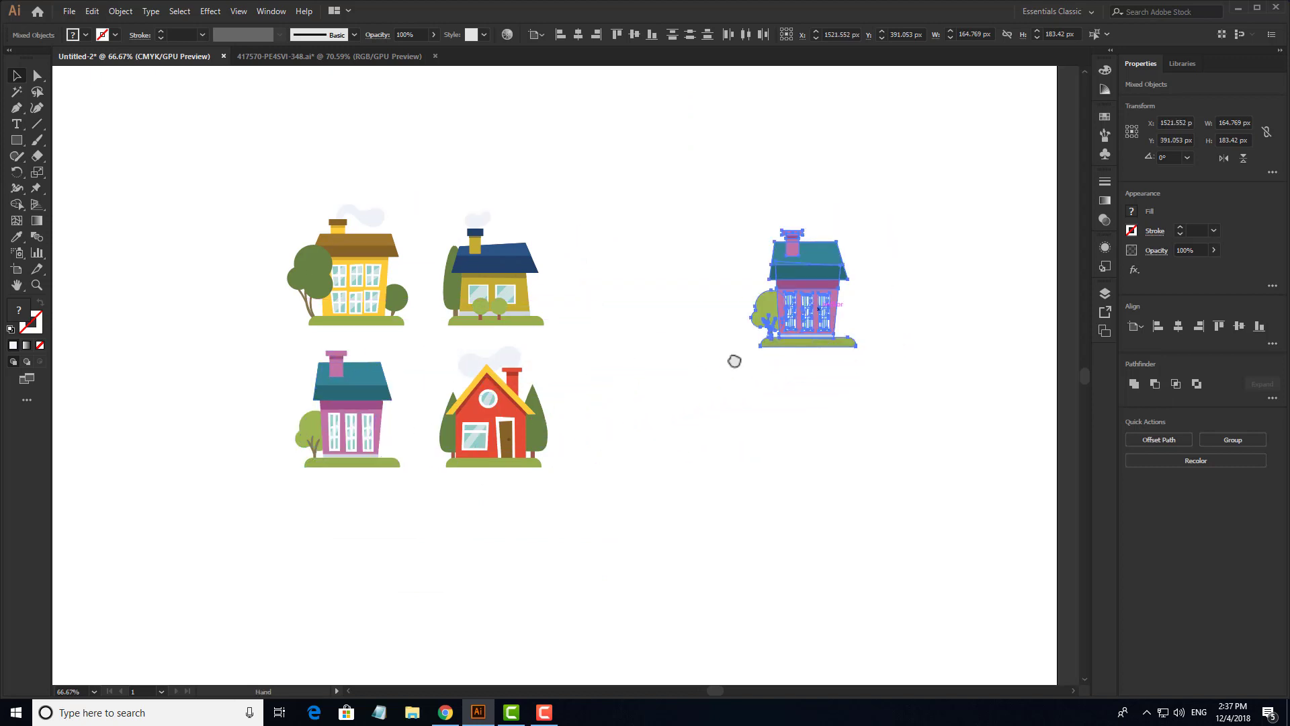
scroll(653, 408, "up", 4)
scroll(659, 386, "right", 2)
scroll(659, 386, "up", 1)
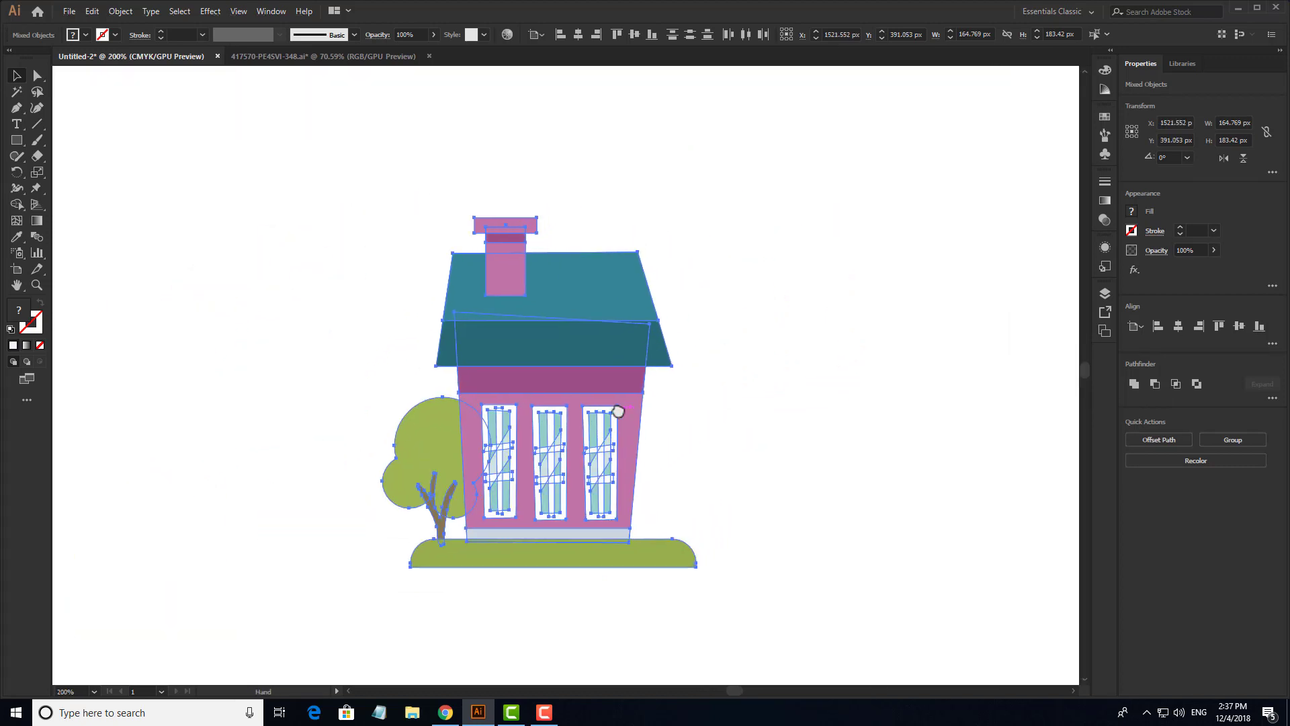
left_click_drag(758, 144, 363, 602)
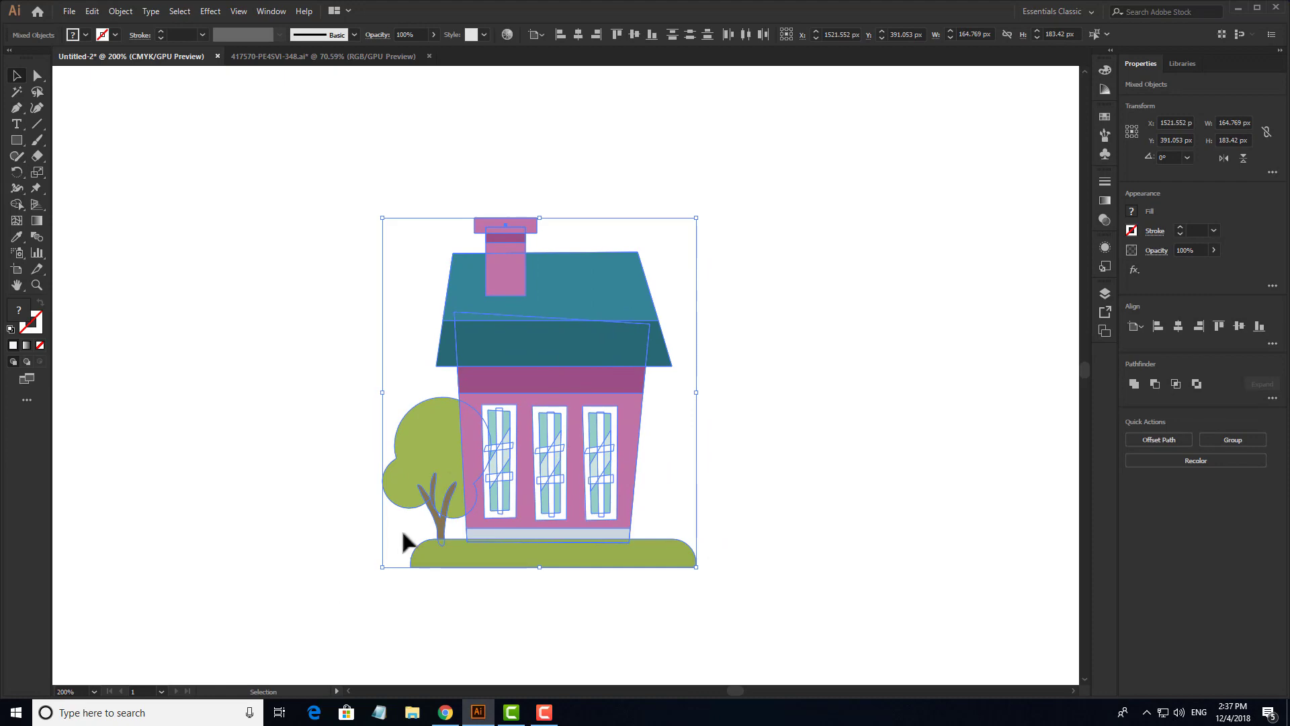
right_click(507, 317)
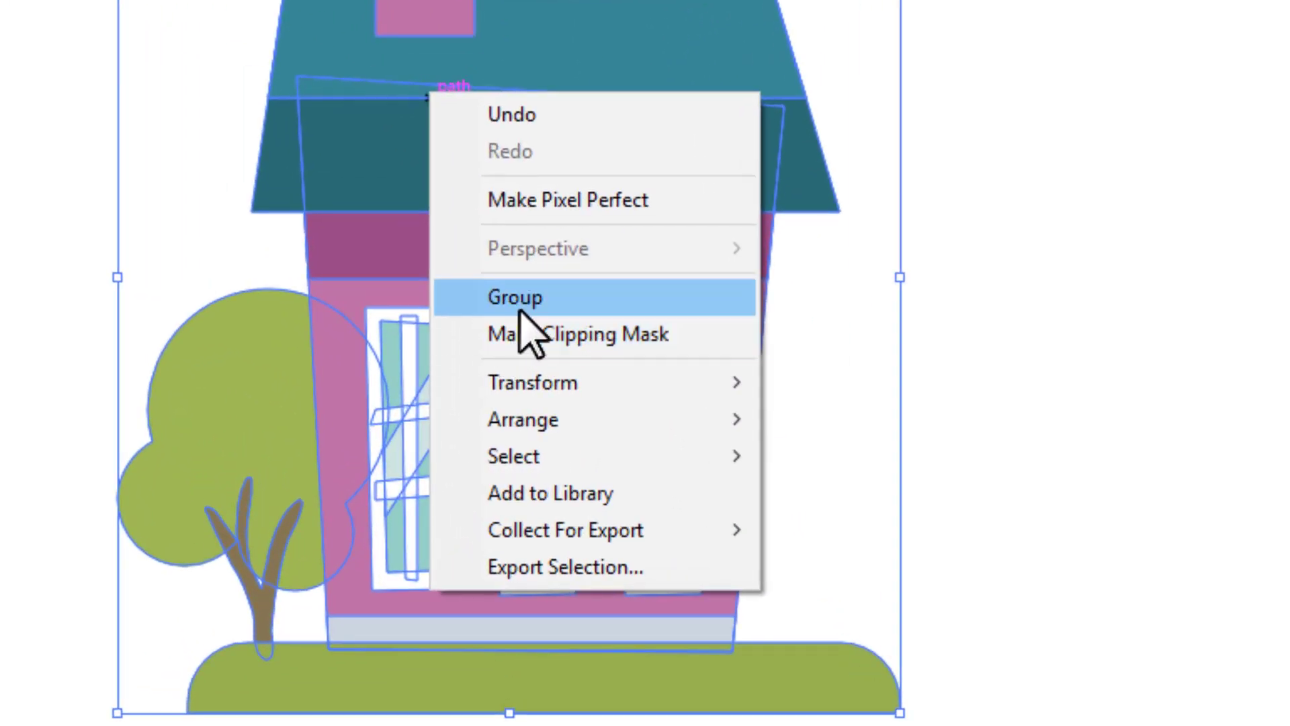
left_click(530, 316)
left_click(769, 280)
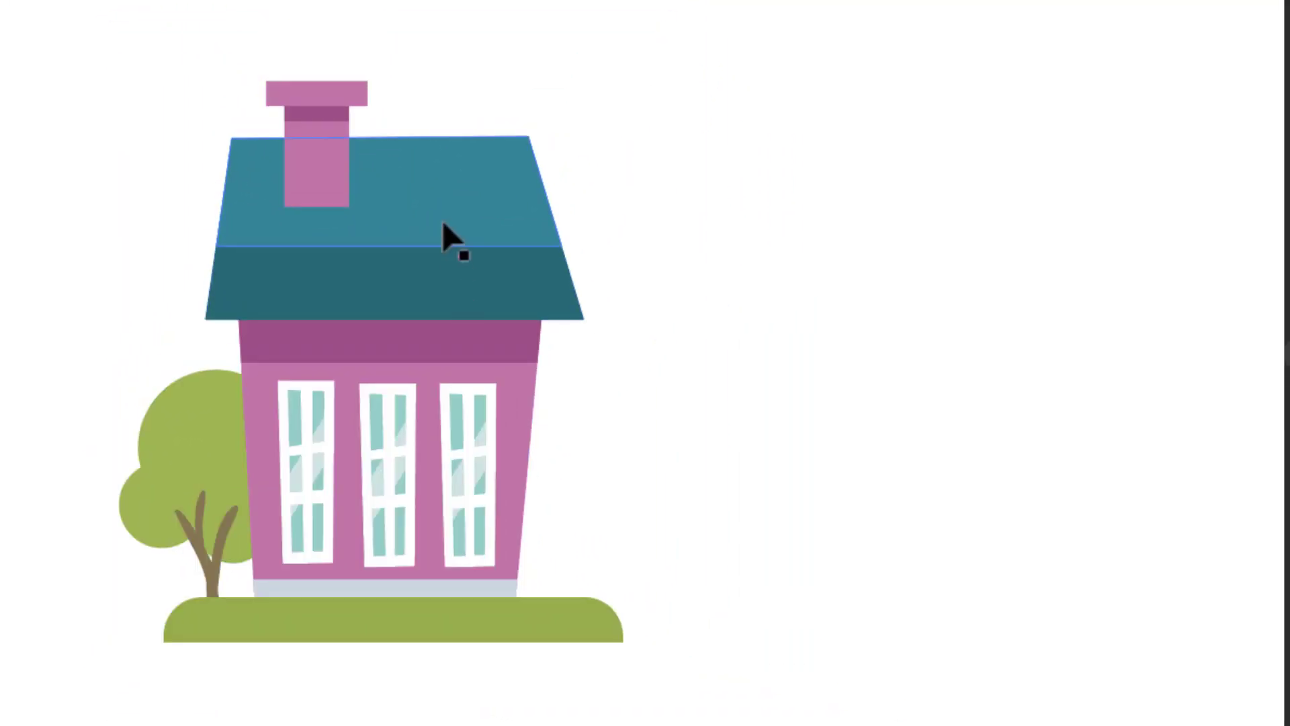
left_click_drag(446, 239, 722, 289)
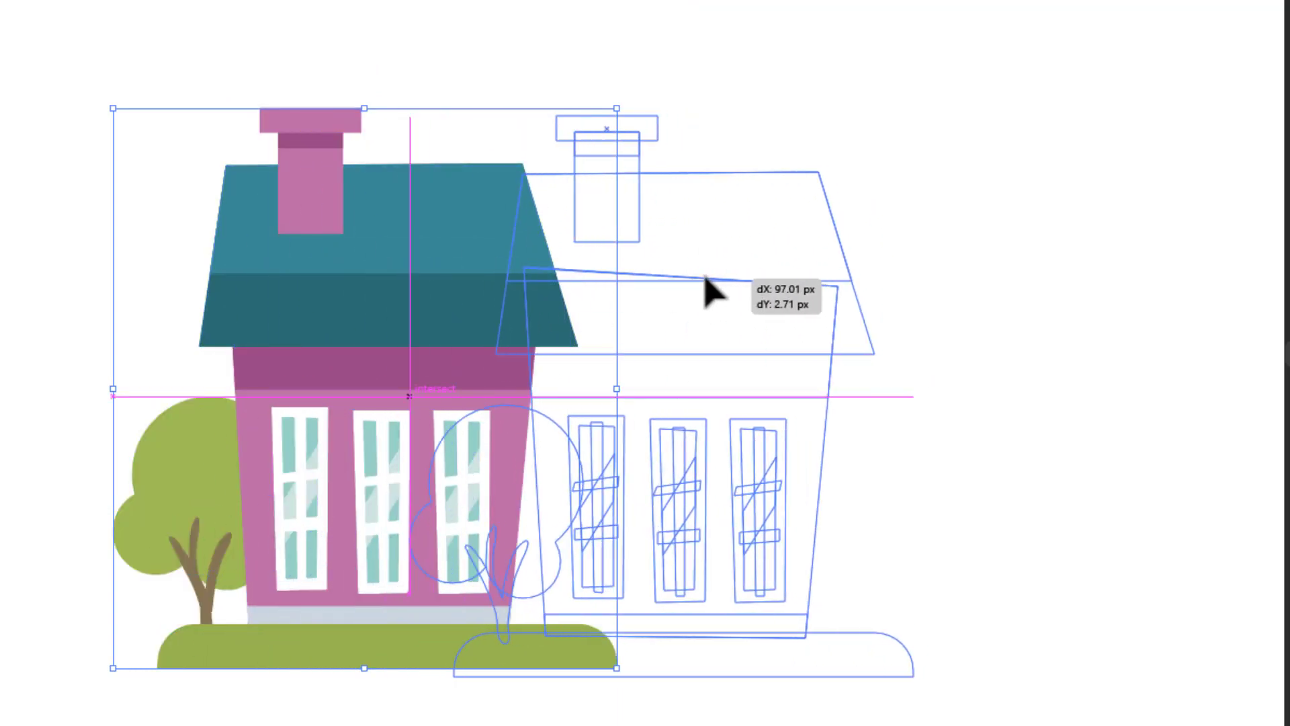
left_click_drag(681, 280, 576, 273)
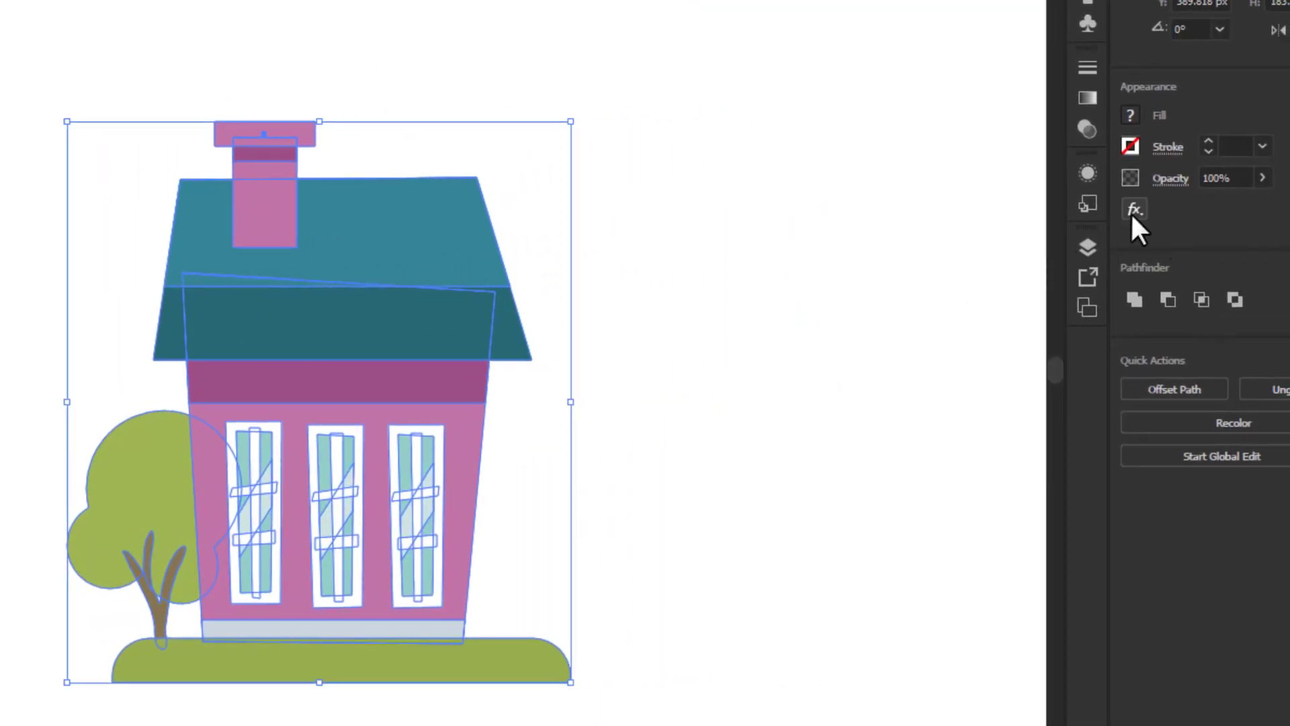
Start the 3D Extrude & Bevel effect on the grouped house with the preview on.
left_click(1134, 209)
mouse_move(1168, 260)
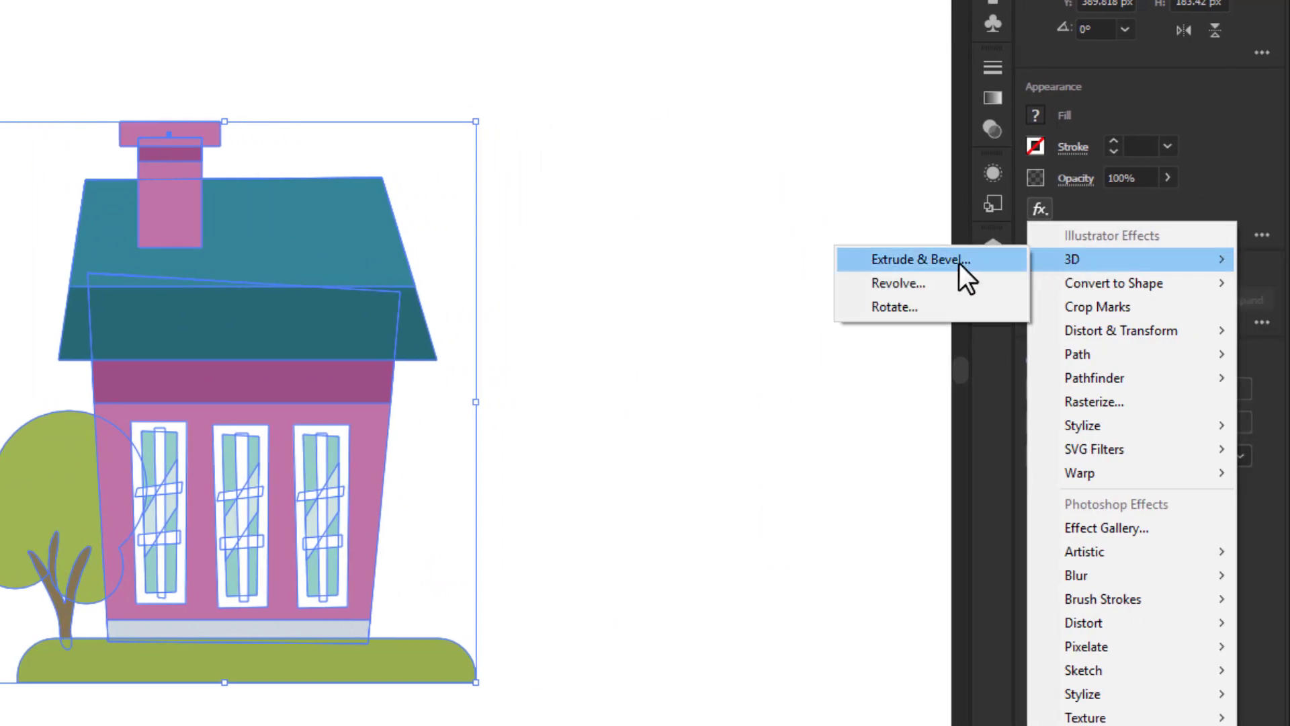
left_click(950, 261)
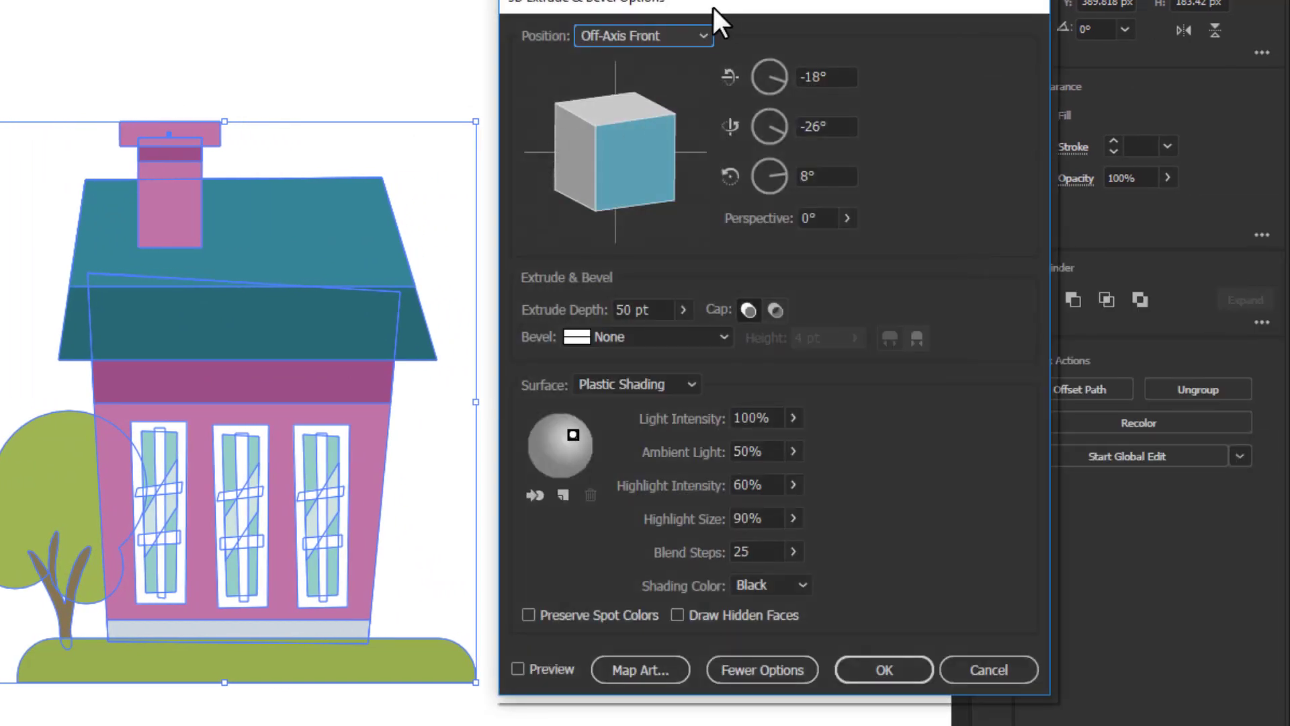
left_click_drag(713, 6, 736, 39)
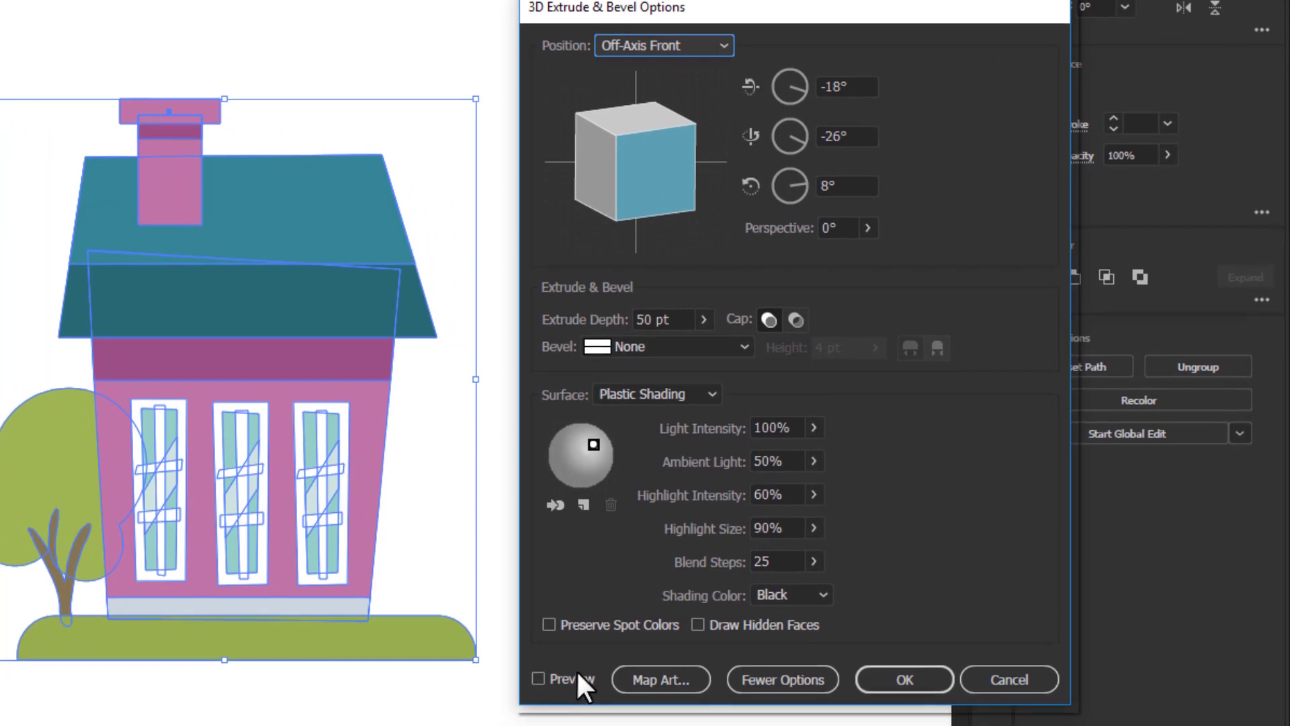
left_click(570, 675)
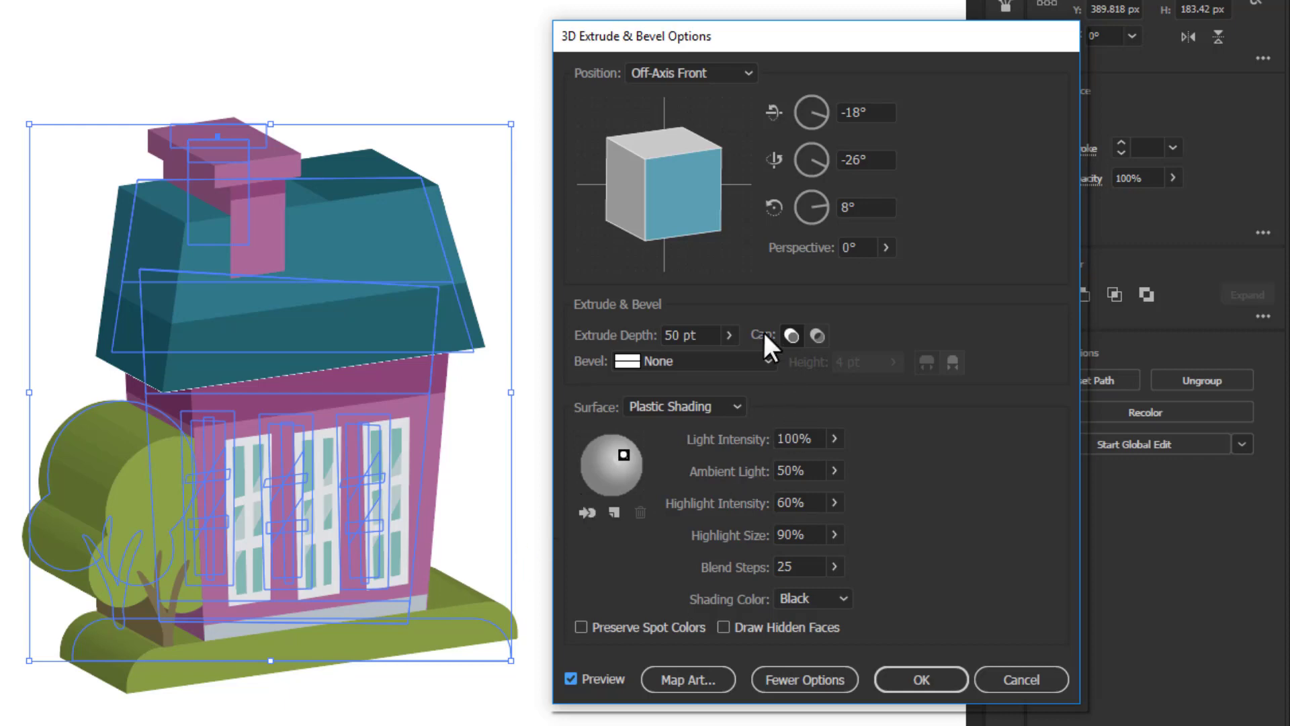
Try extrude depths up to 131 pt on the house, and set the depth to 122 pt.
left_click(693, 329)
key("Up")
key("Up")
key("Up")
key("Up")
key("Up")
key("Up")
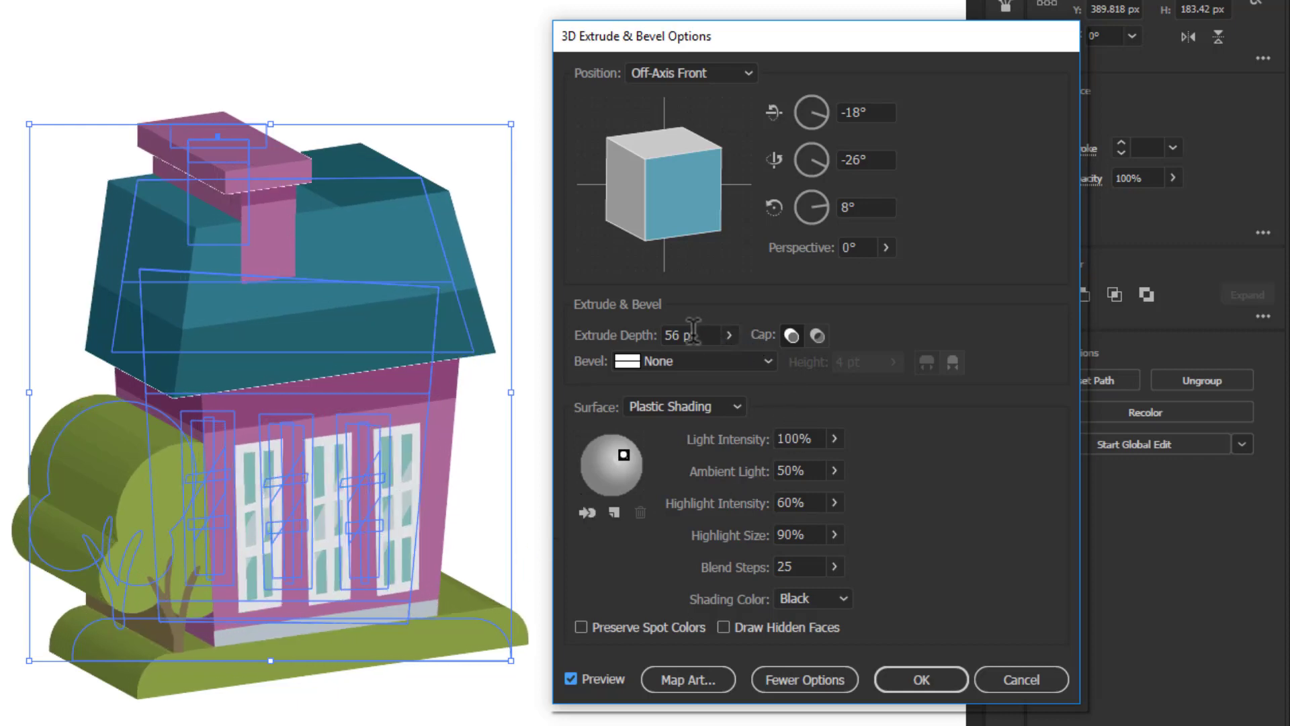
key("Up")
key("Up")
key("Up")
key("Up")
key("Up")
key("Up")
key("Up")
key("Up")
key("Up")
key("Up")
key("Up")
key("Up")
key("Up")
key("Up")
key("Up")
key("Up")
key("Up")
key("Up")
key("Up")
key("Up")
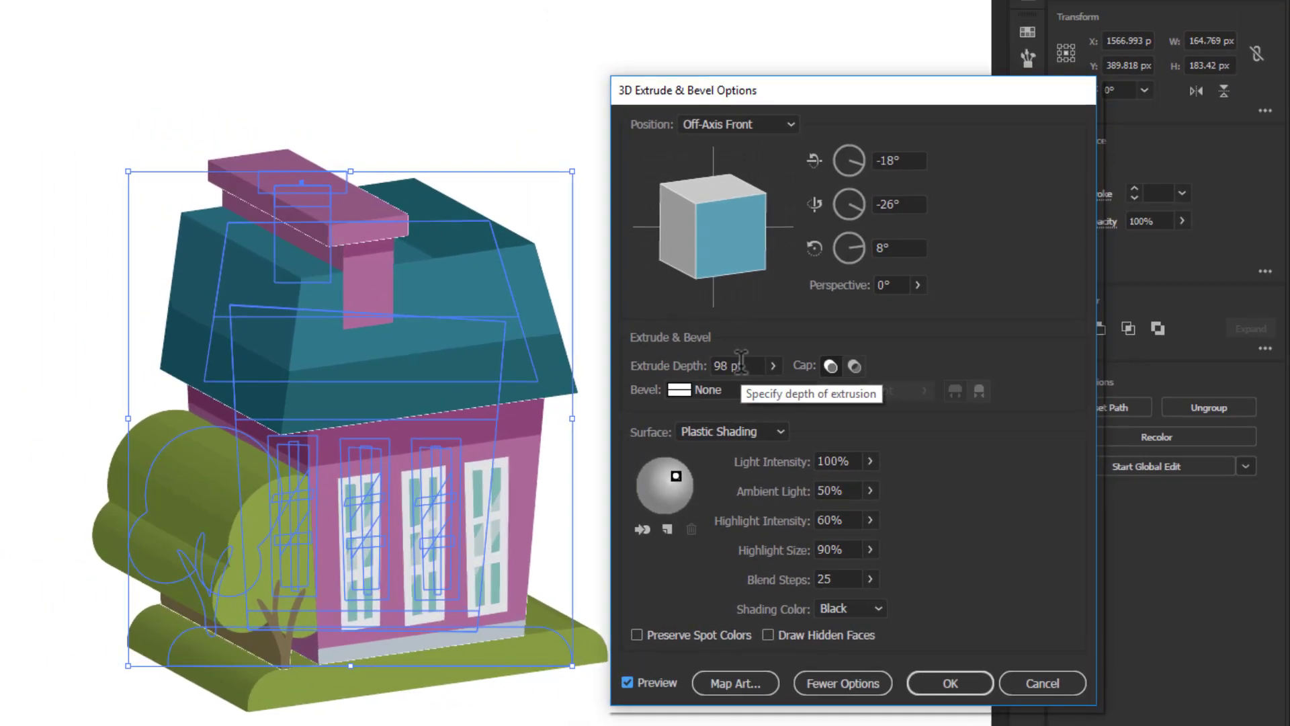
key("Up")
key("Up")
key("Up")
key("Up")
key("Up")
key("Up")
key("Up")
key("Up")
key("Up")
key("Up")
key("Up")
key("Up")
key("Up")
key("Up")
key("Up")
key("Up")
key("Up")
key("Up")
key("Up")
key("Up")
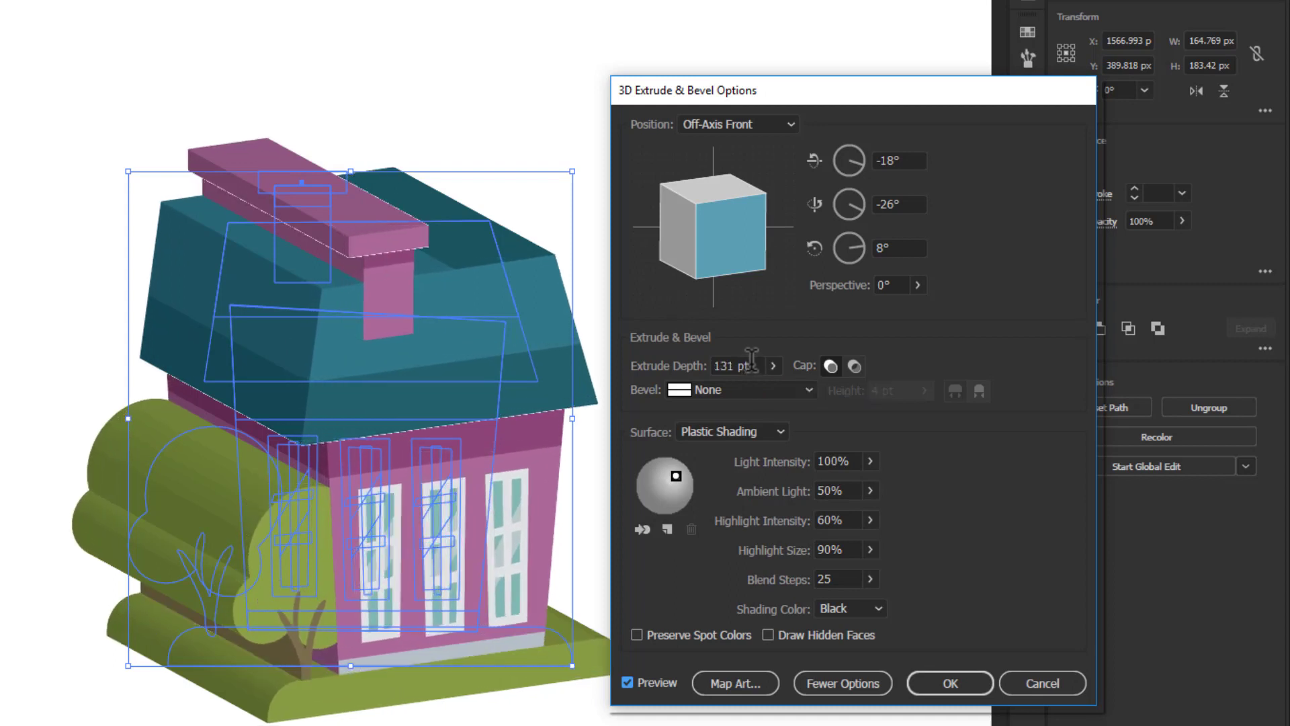
key("Down")
key("Down")
key("Down")
key("Down")
key("Down")
key("Down")
key("Down")
key("Down")
key("Down")
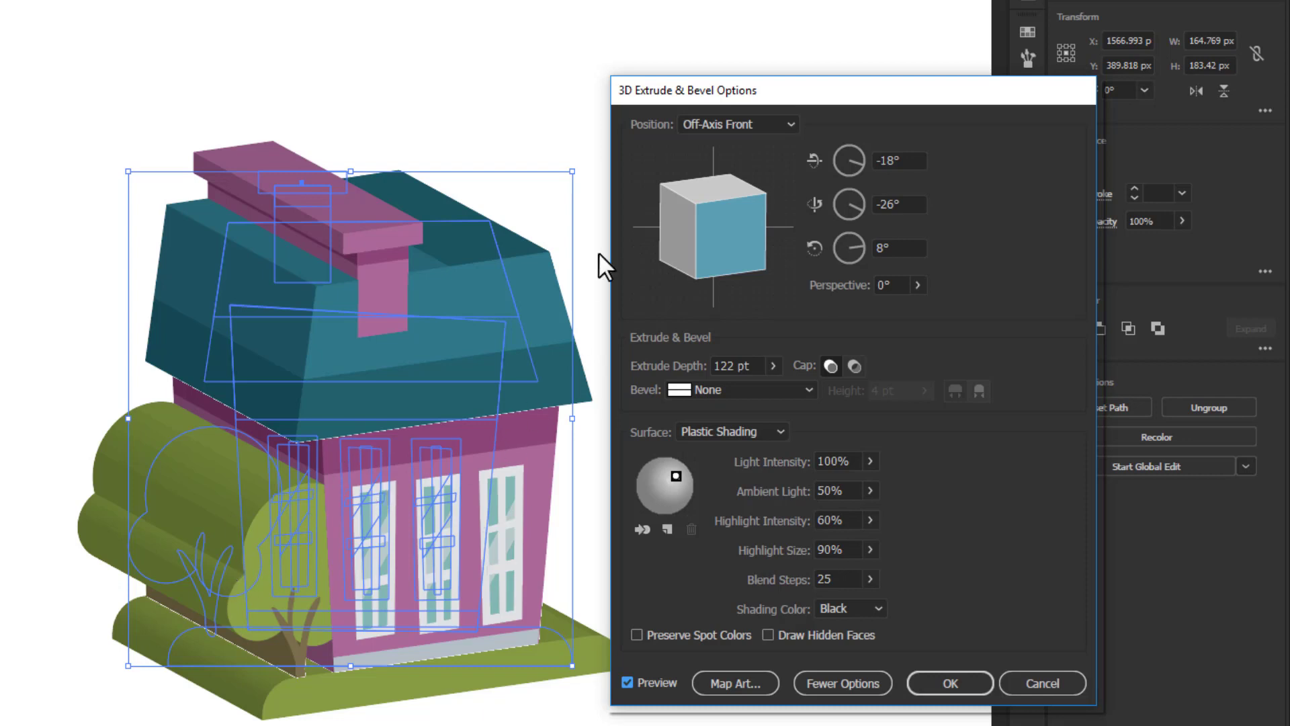
Apply the 3D Extrude & Bevel settings to the grouped purple house and deselect it.
left_click(953, 683)
left_click(763, 474)
scroll(710, 521, "up", 2)
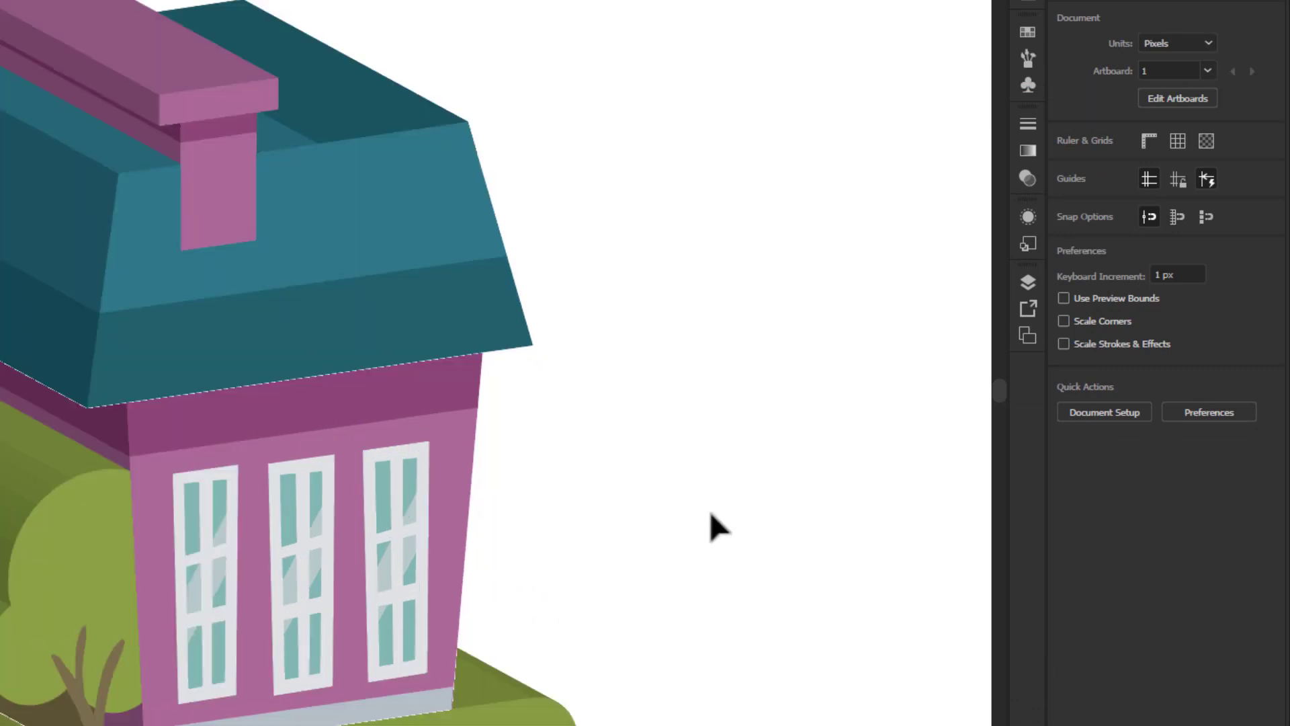
left_click_drag(710, 521, 771, 520)
scroll(770, 520, "down", 2)
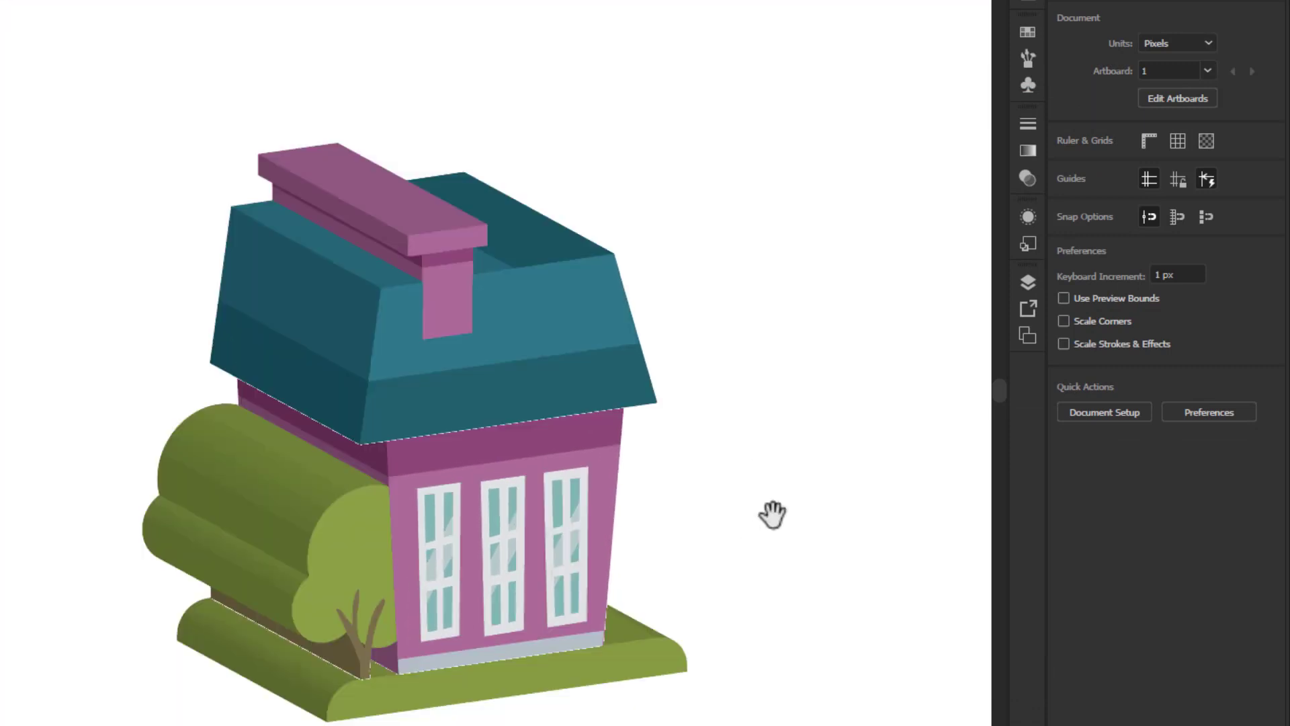
Move the original flat purple house up beside its 3D version.
scroll(770, 515, "down", 2)
scroll(773, 521, "down", 1)
scroll(791, 511, "down", 1)
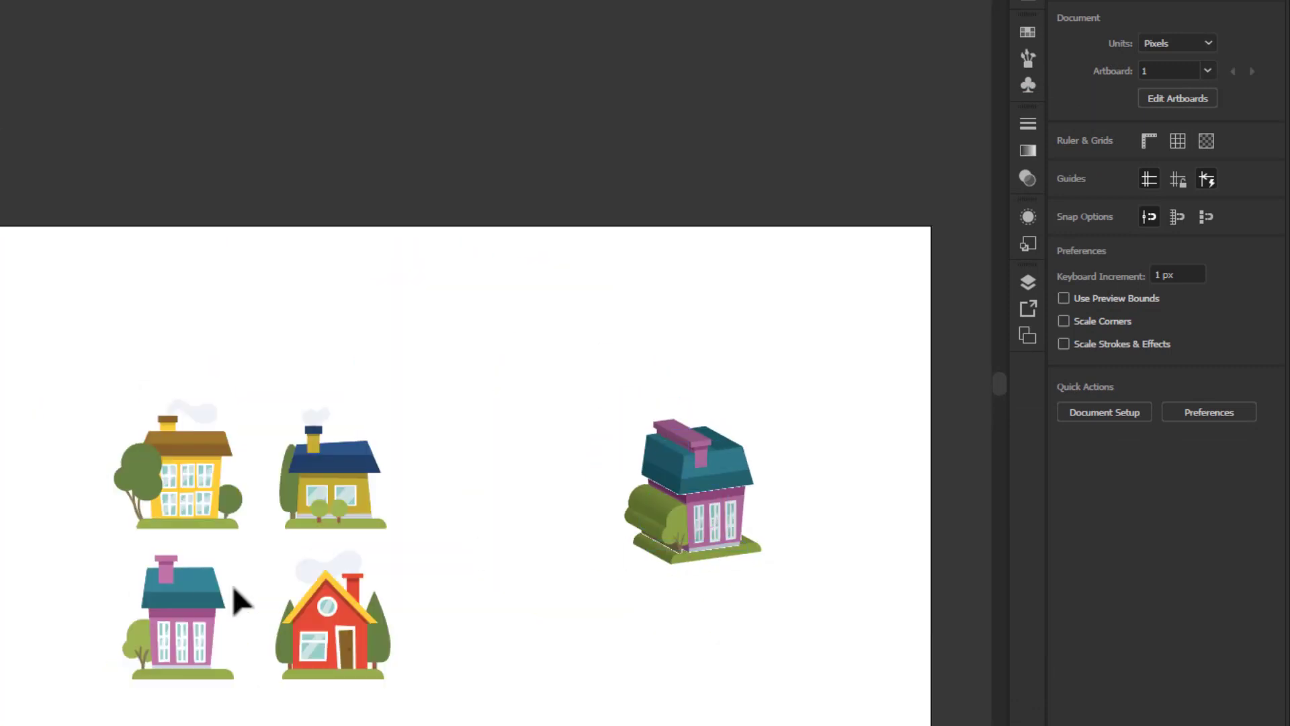
left_click(169, 651)
left_click_drag(169, 650, 515, 375)
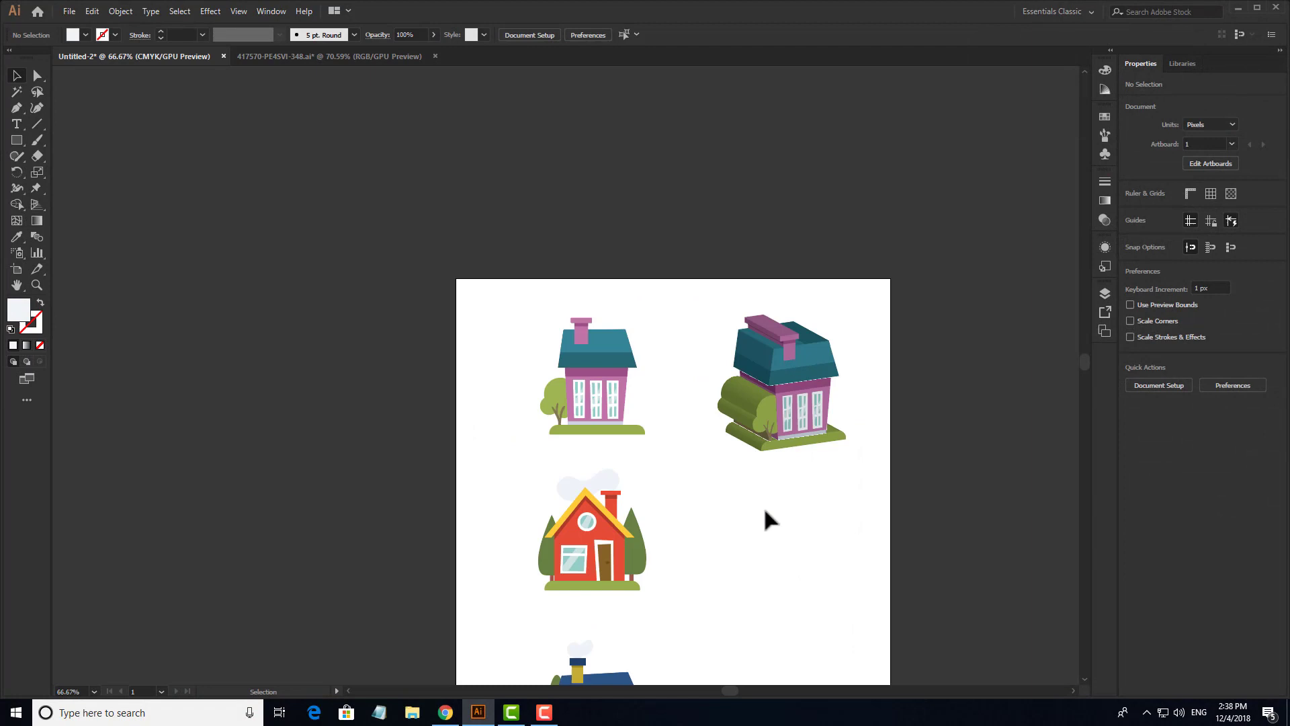
Duplicate the flat red house into the empty space below the 3D purple house.
left_click_drag(769, 519, 738, 383)
scroll(893, 412, "up", 2, "alt")
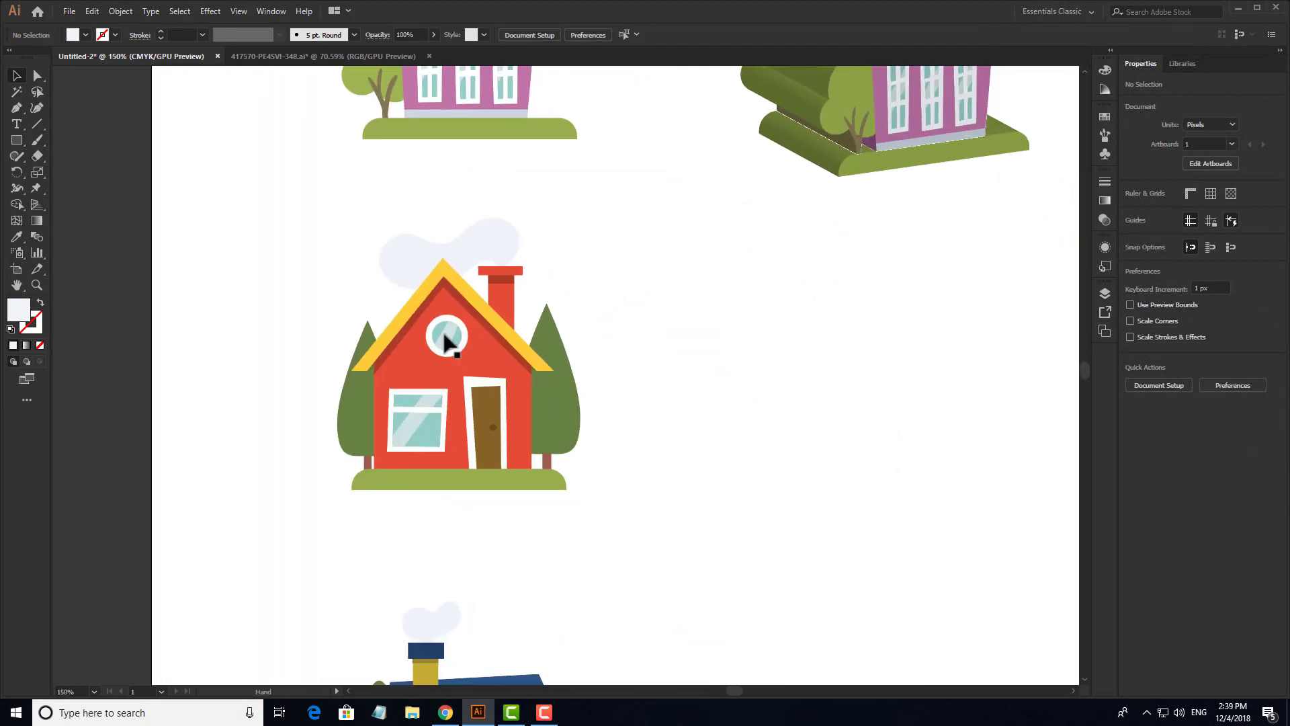
left_click(481, 268)
left_click_drag(622, 177, 303, 517)
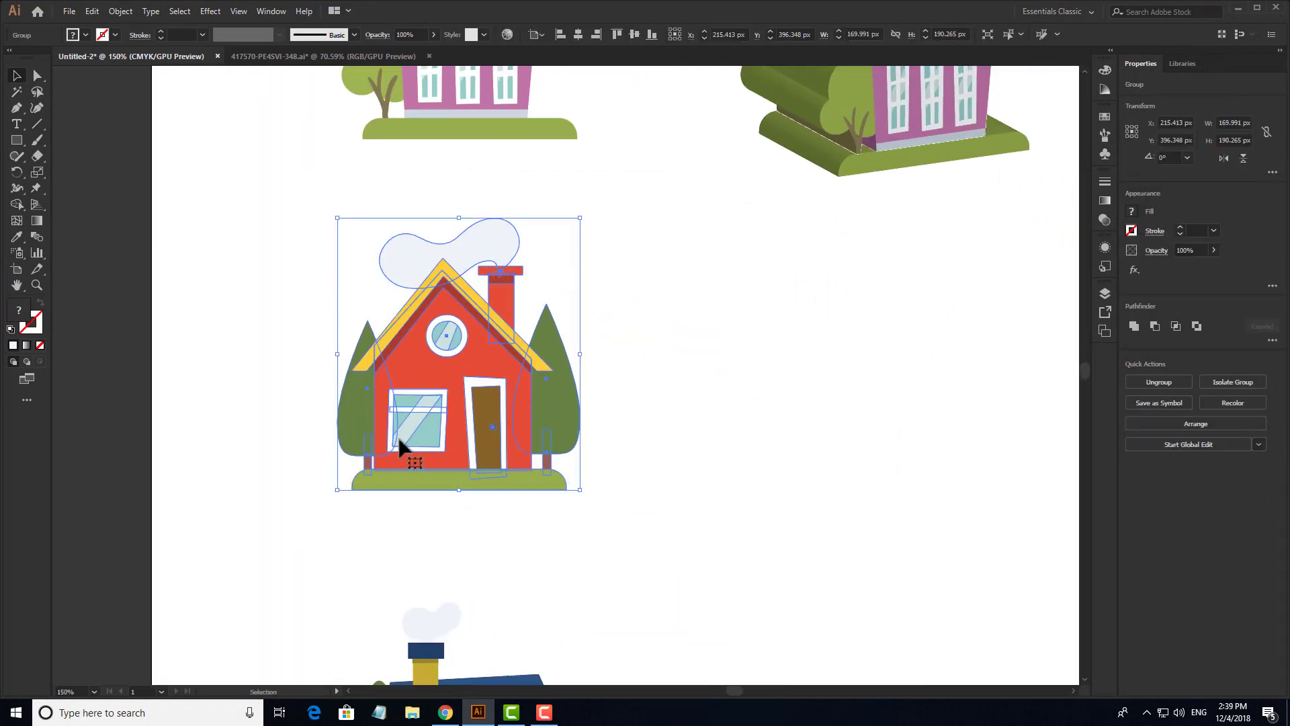
left_click_drag(430, 427, 821, 434)
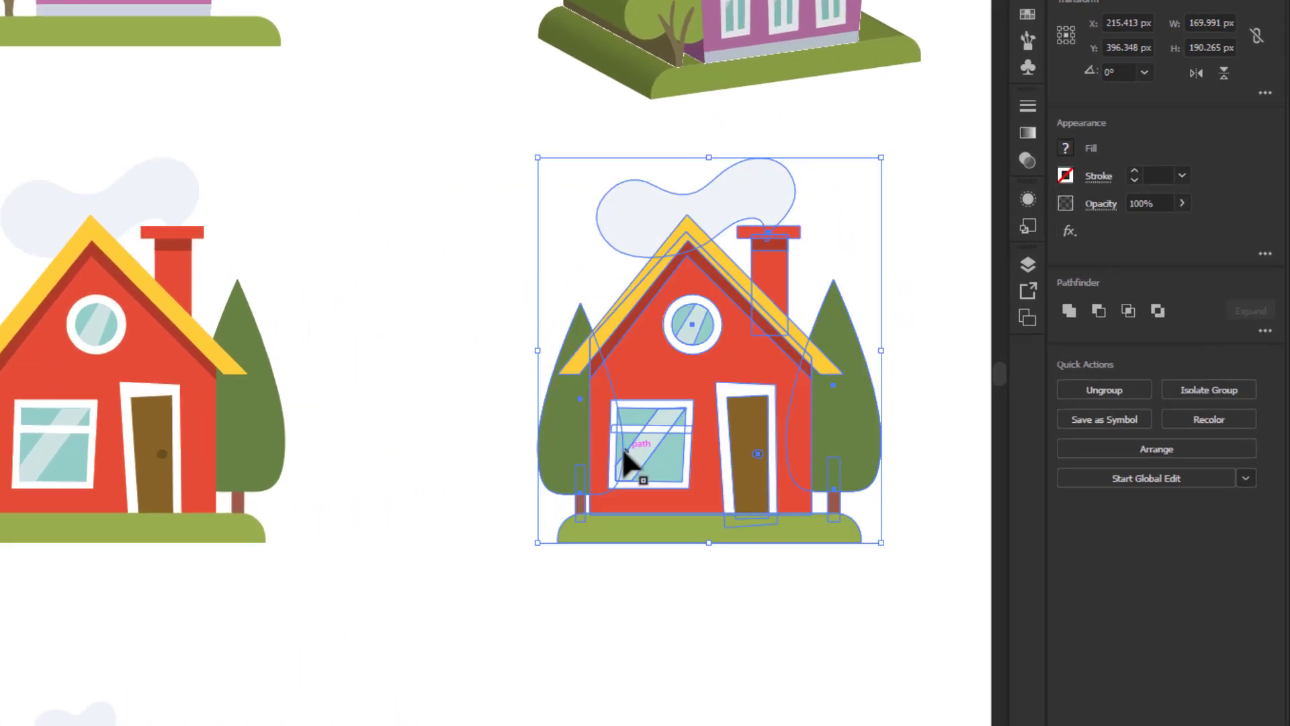
Apply the 3D Extrude & Bevel effect to the red house copy with its default settings, preview on, and deselect it.
scroll(625, 460, "right", 10)
scroll(552, 396, "left", 4)
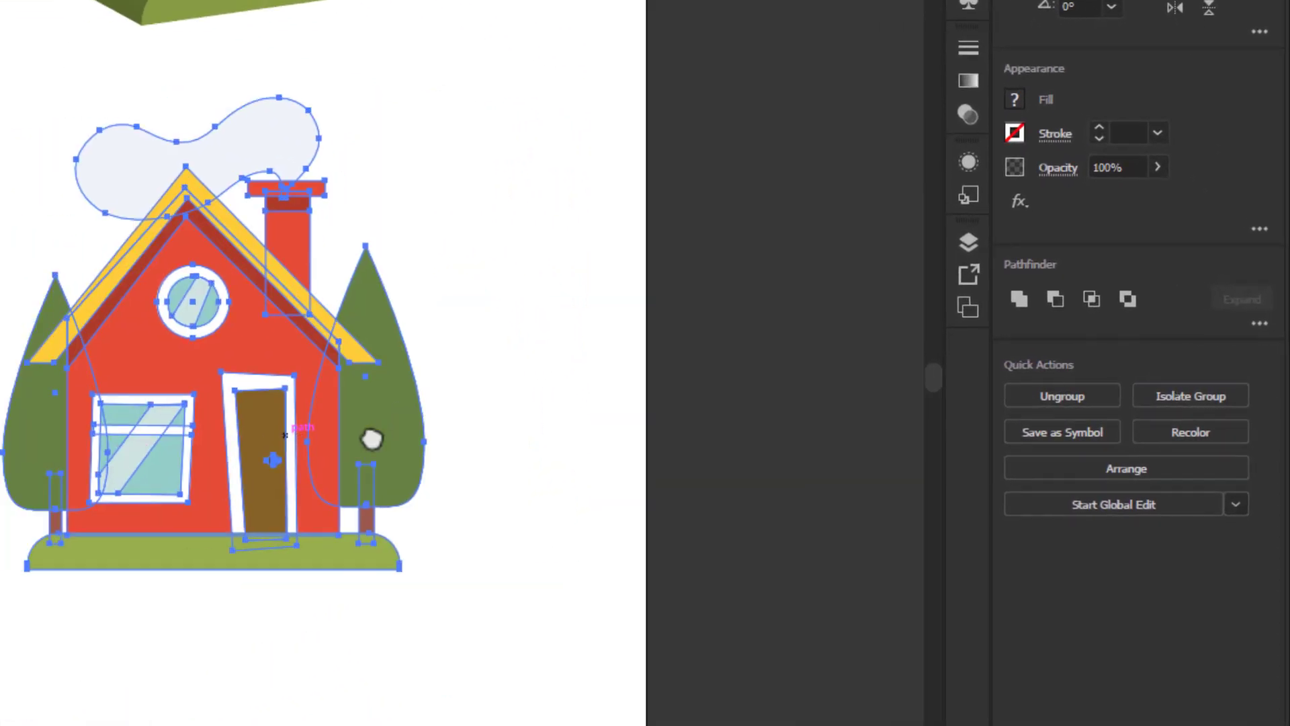
left_click(1020, 201)
mouse_move(992, 259)
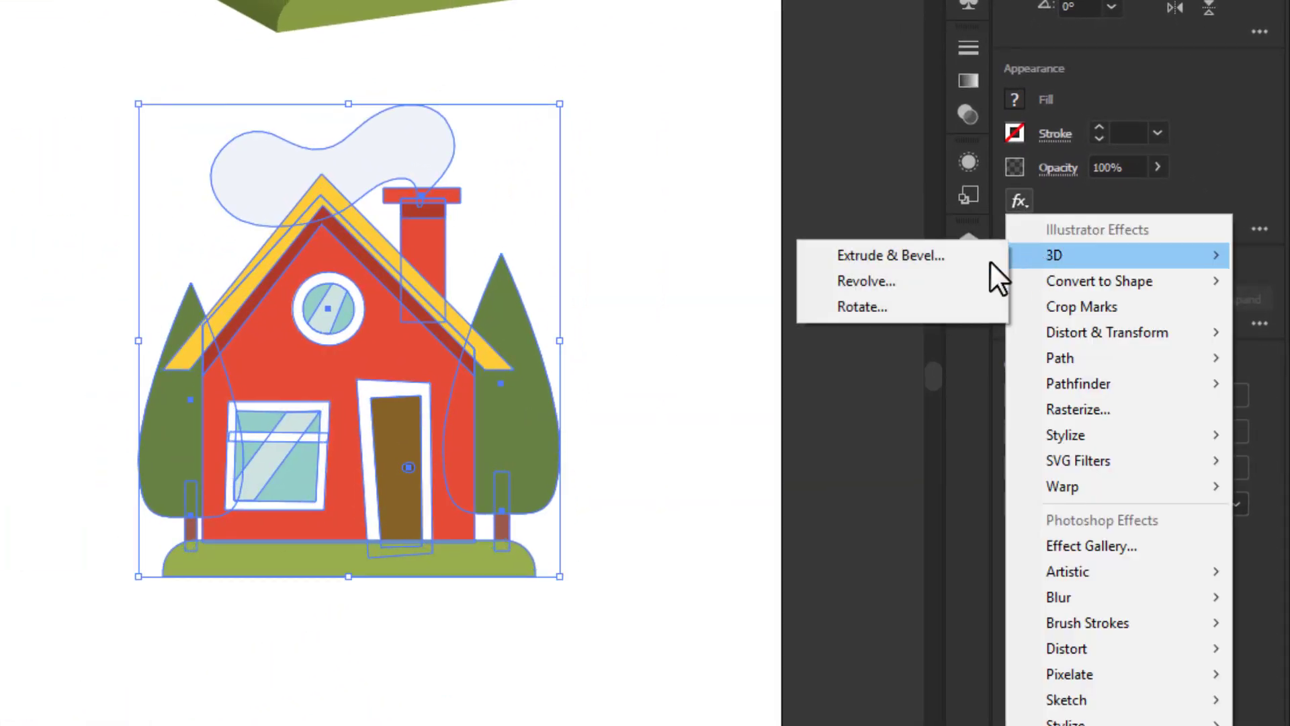
left_click(932, 257)
left_click_drag(691, 30, 922, 22)
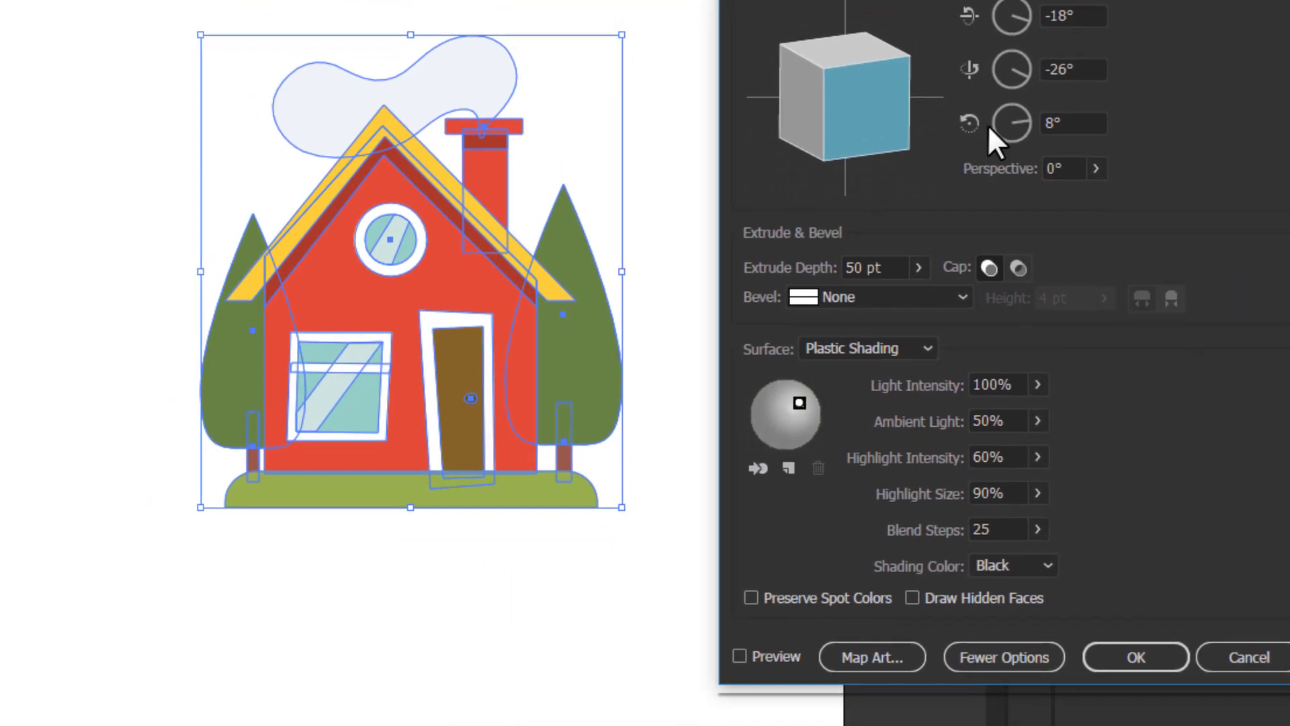
left_click(773, 655)
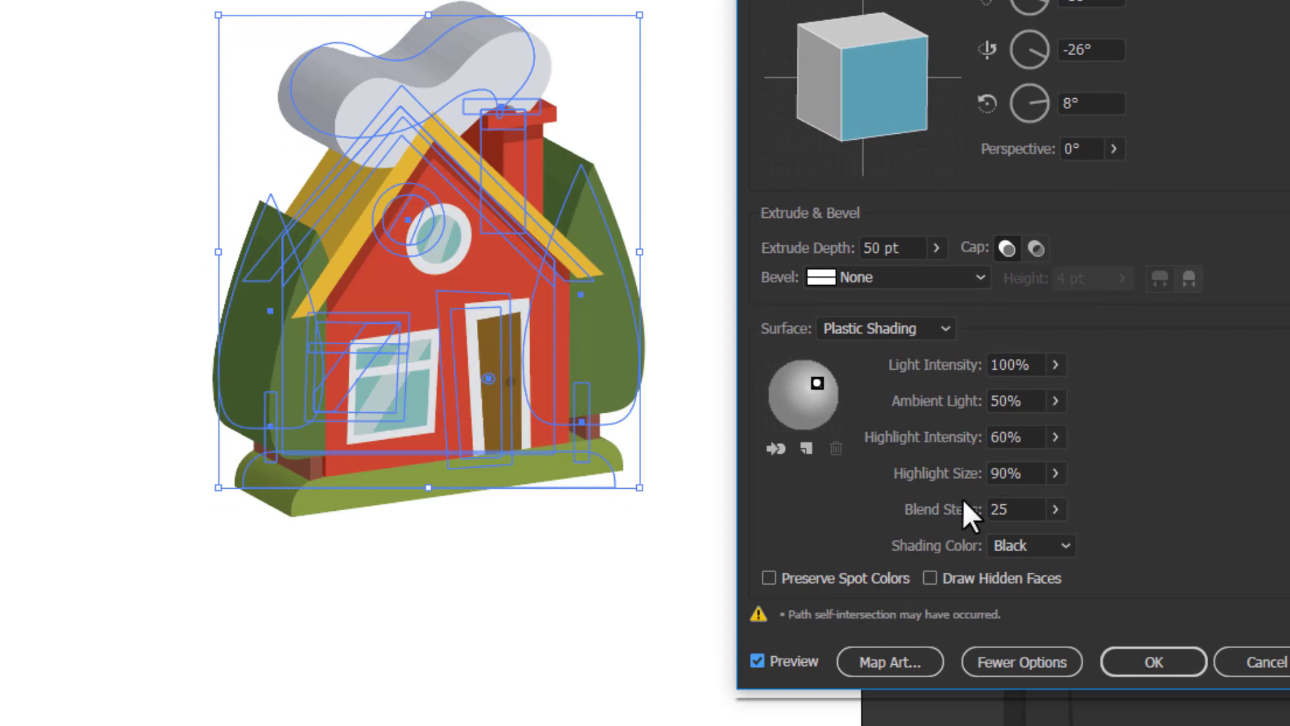
left_click(1160, 665)
left_click(714, 640)
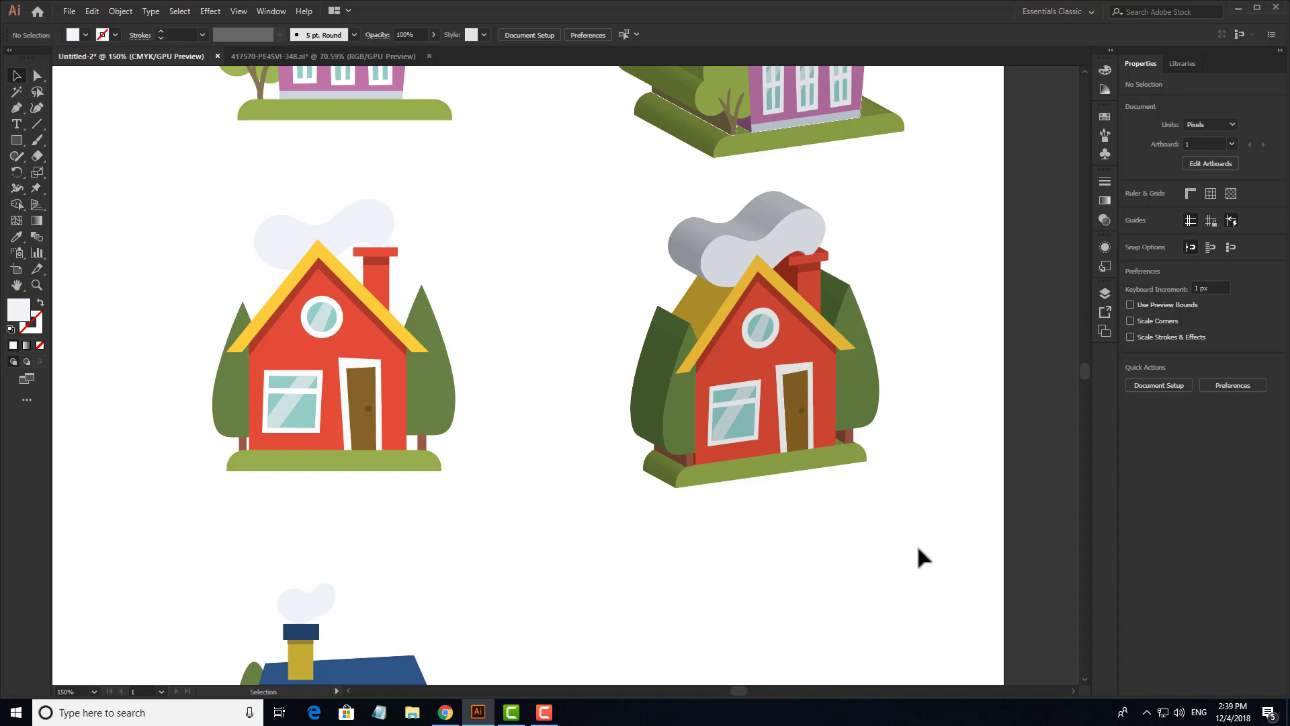
Duplicate the flat blue-roofed house into the empty space below the 3D red house.
scroll(918, 520, "down", 2)
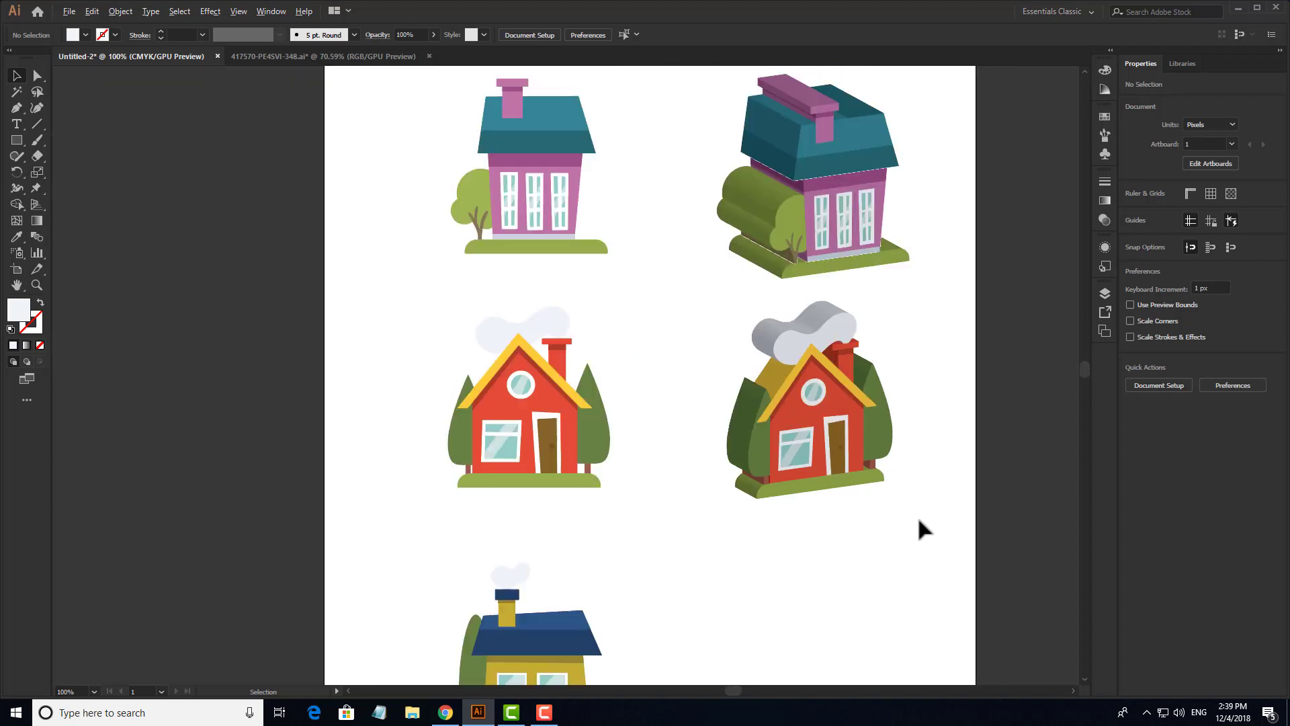
scroll(814, 430, "up", 2)
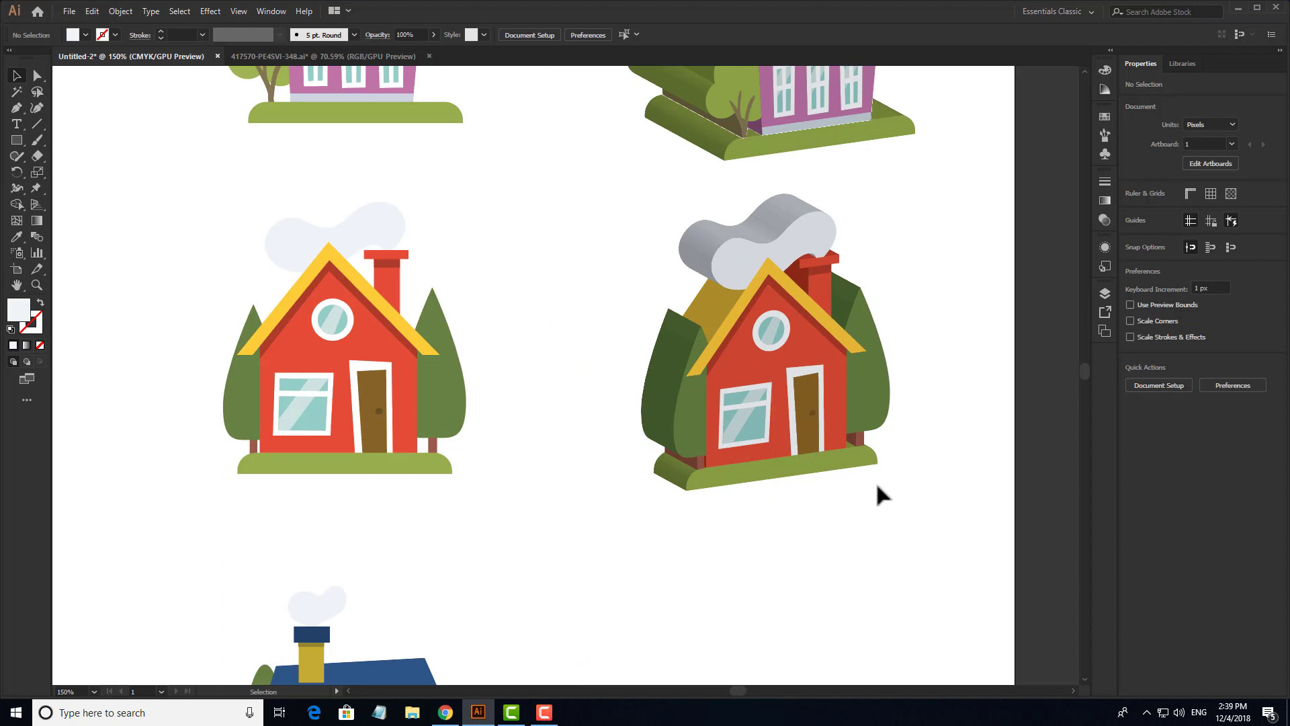
left_click_drag(513, 283, 703, 407)
scroll(720, 513, "down", 5)
left_click_drag(476, 296, 194, 571)
left_click_drag(293, 464, 720, 456)
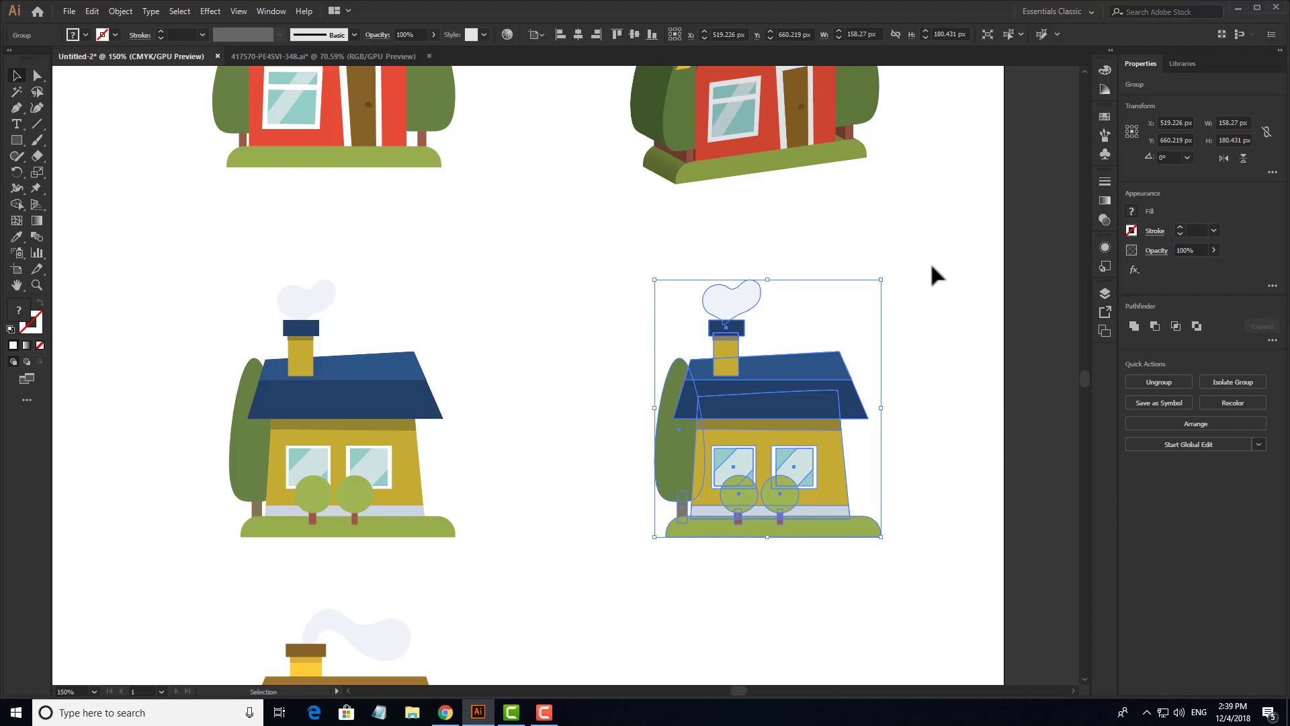
Extrude the blue-roofed house copy with the default 3D Extrude & Bevel settings, preview on, and deselect it.
left_click_drag(929, 258, 650, 591)
left_click(1135, 269)
mouse_move(1149, 301)
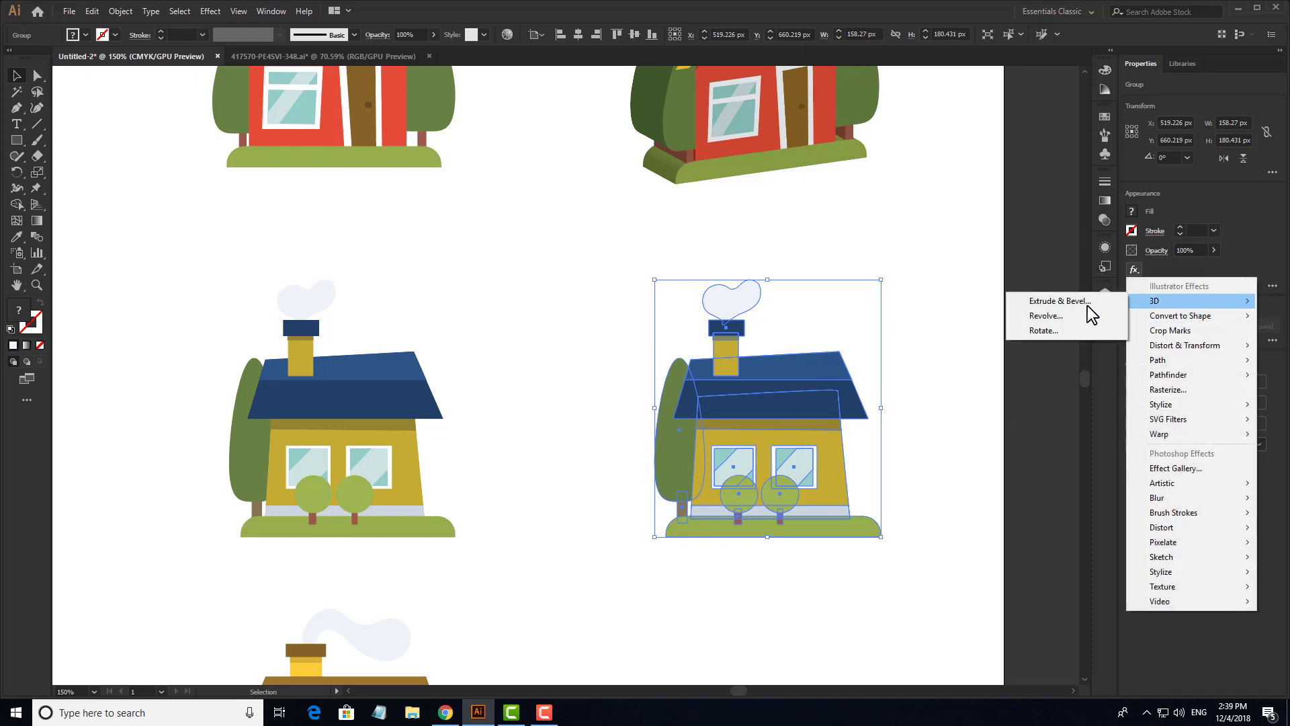
left_click(1056, 302)
left_click(946, 572)
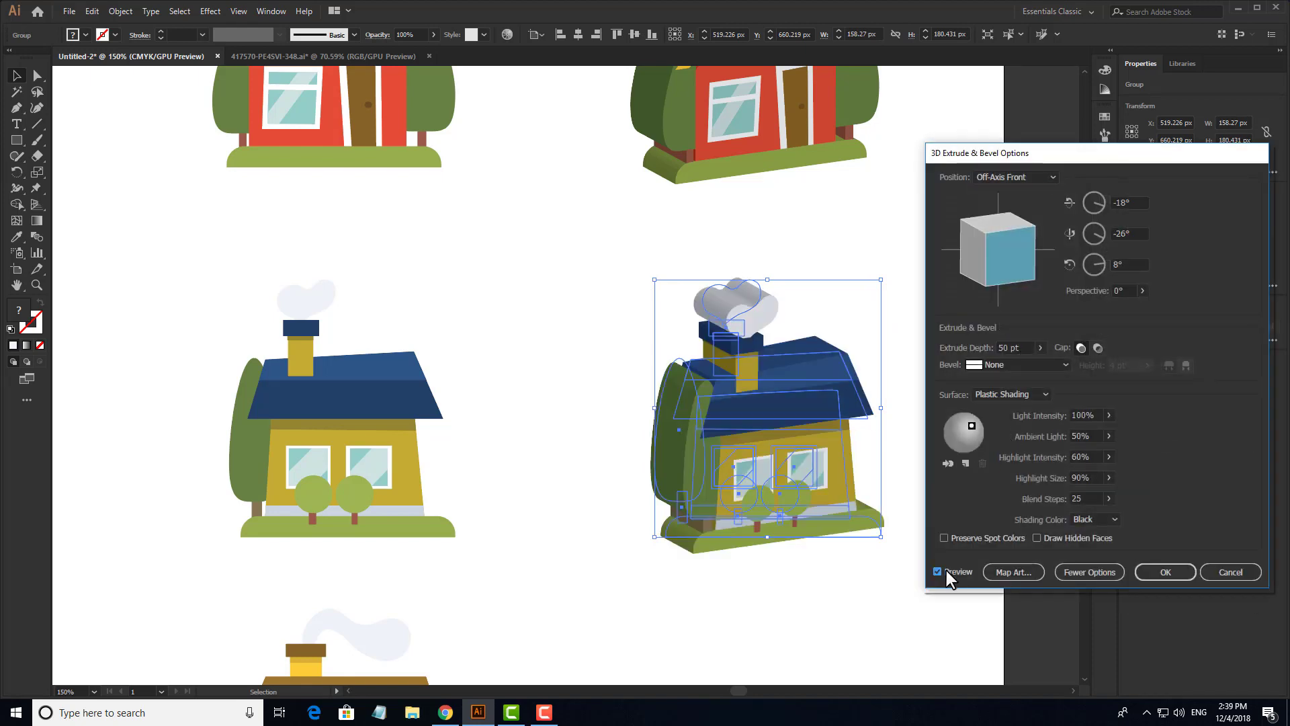
left_click(1142, 571)
left_click(940, 592)
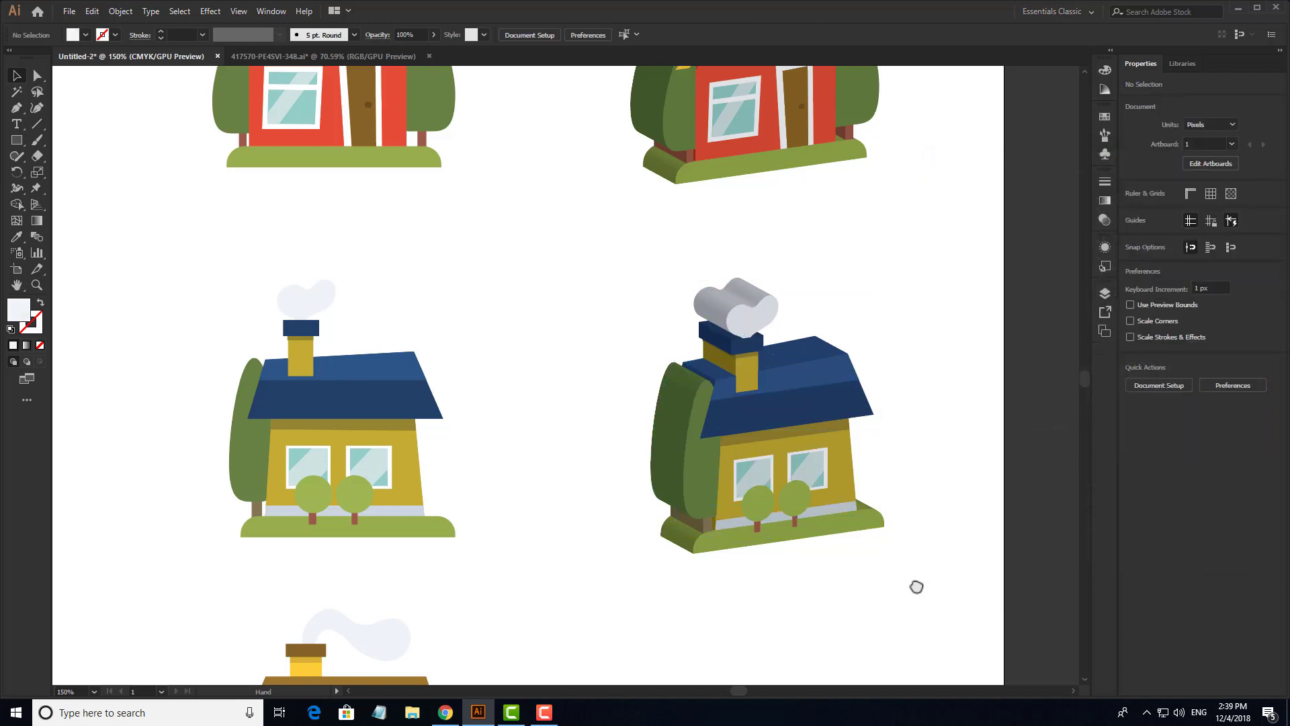
Duplicate the flat yellow house with the brown roof into the empty space below the 3D blue-roofed house.
left_click_drag(916, 585, 916, 383)
key("ctrl+minus")
scroll(699, 444, "down", 3)
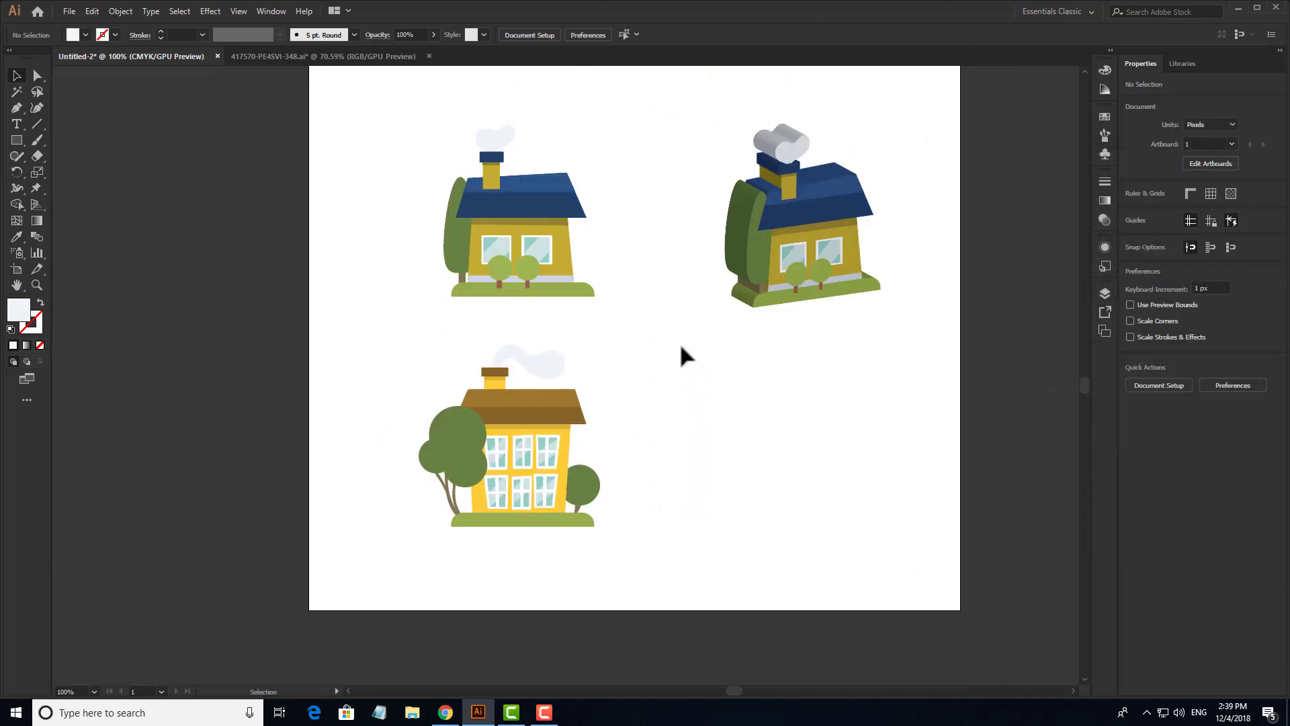
left_click_drag(668, 351, 461, 527)
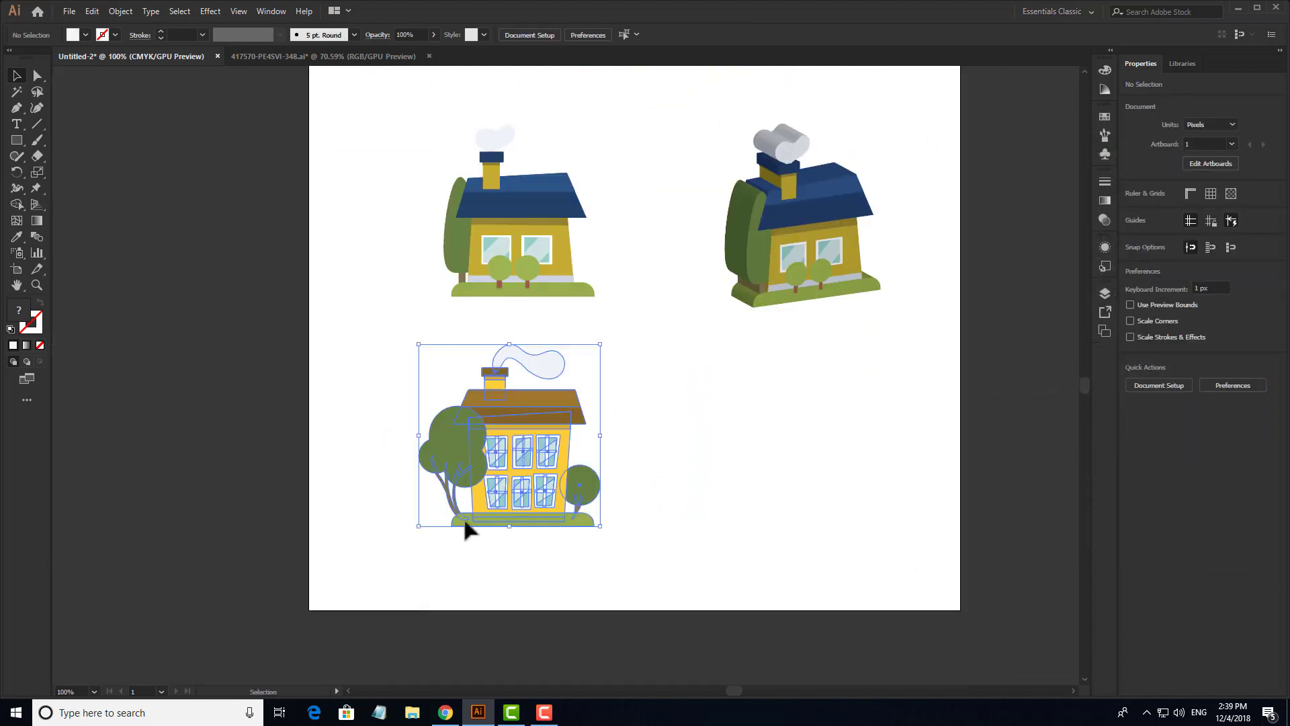
left_click_drag(605, 463, 802, 462)
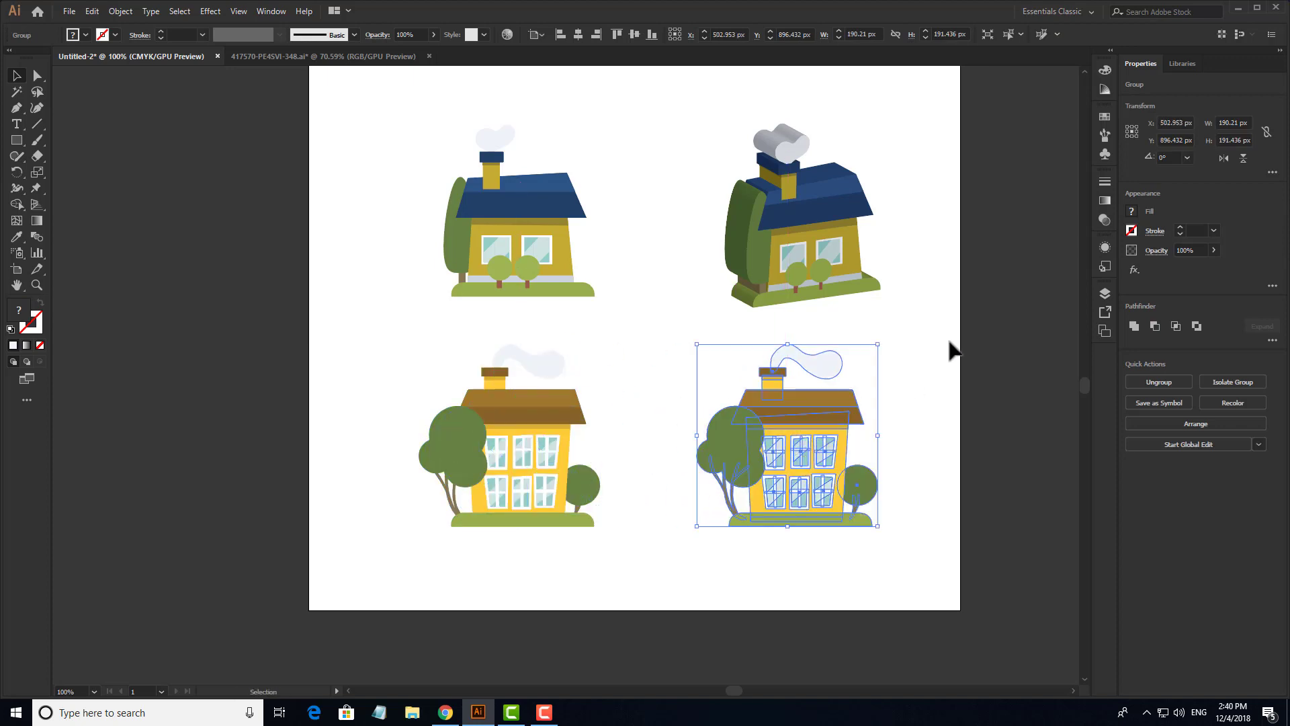
Give the brown-roofed house copy the default 3D Extrude & Bevel effect, checking it in the preview, and deselect it.
left_click(1135, 270)
mouse_move(1119, 300)
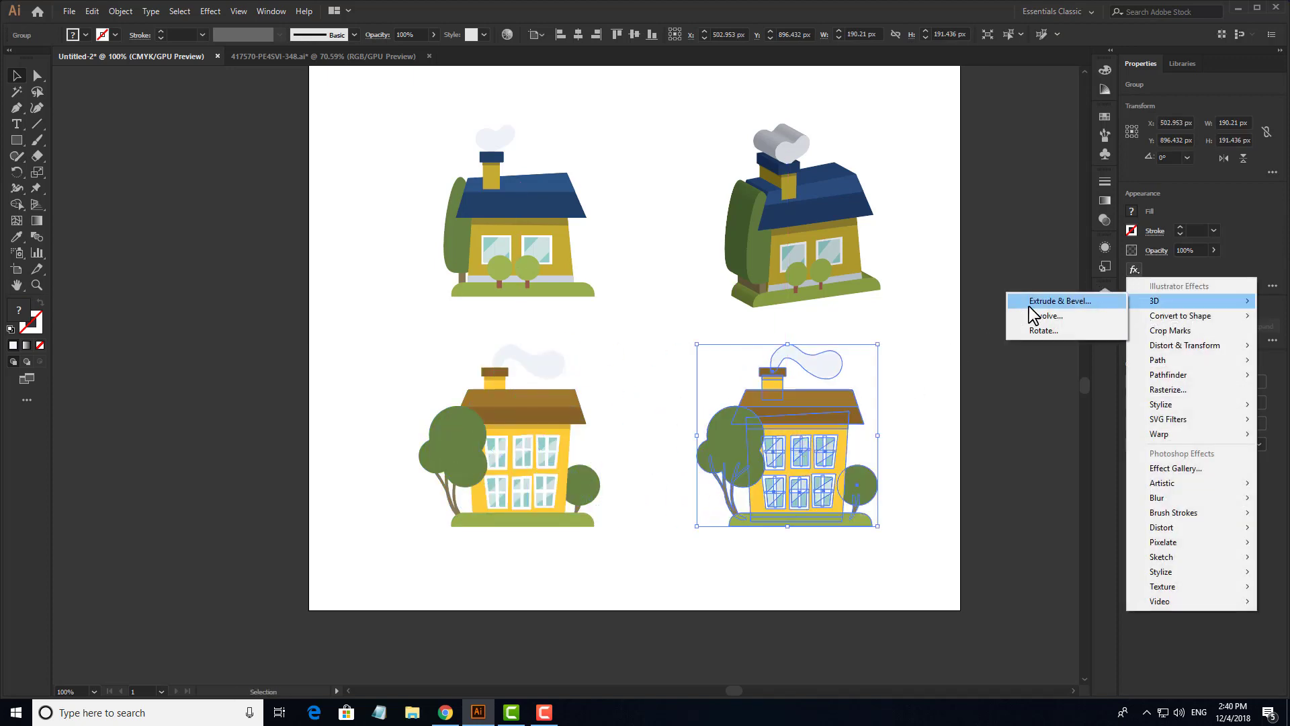
left_click(1031, 306)
left_click(939, 572)
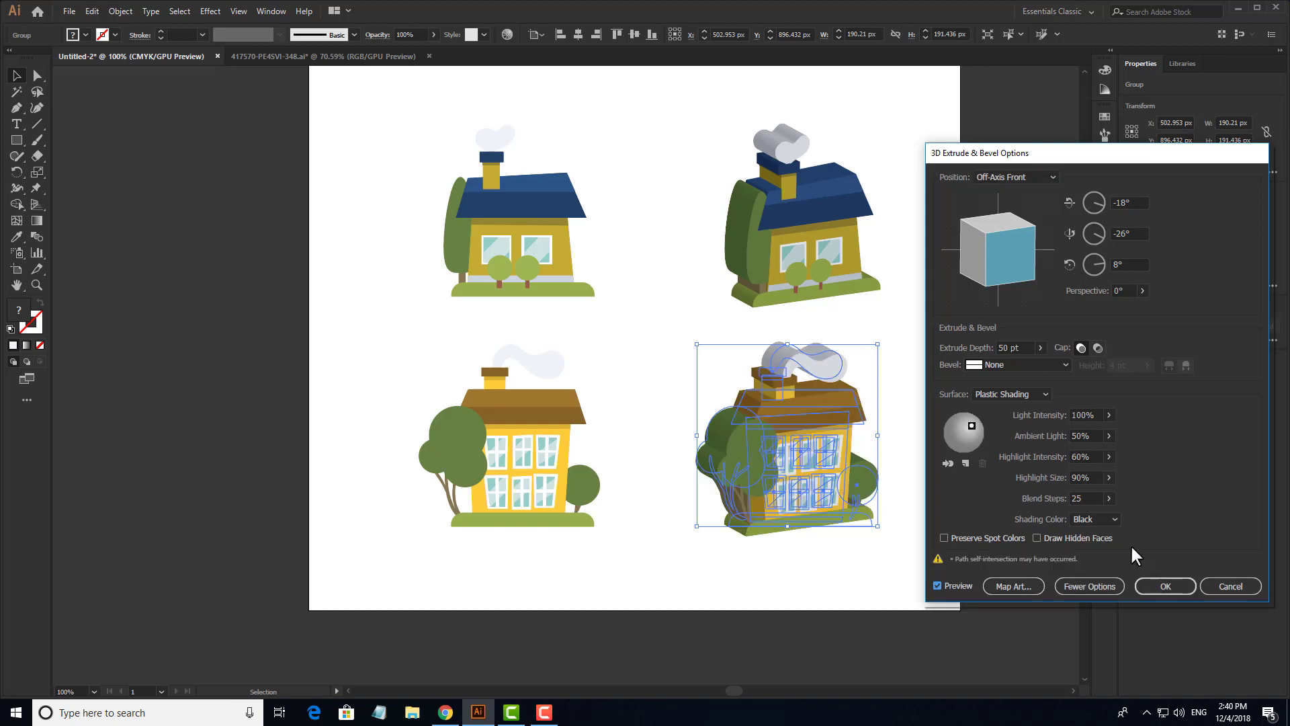
left_click(1164, 586)
left_click(917, 433)
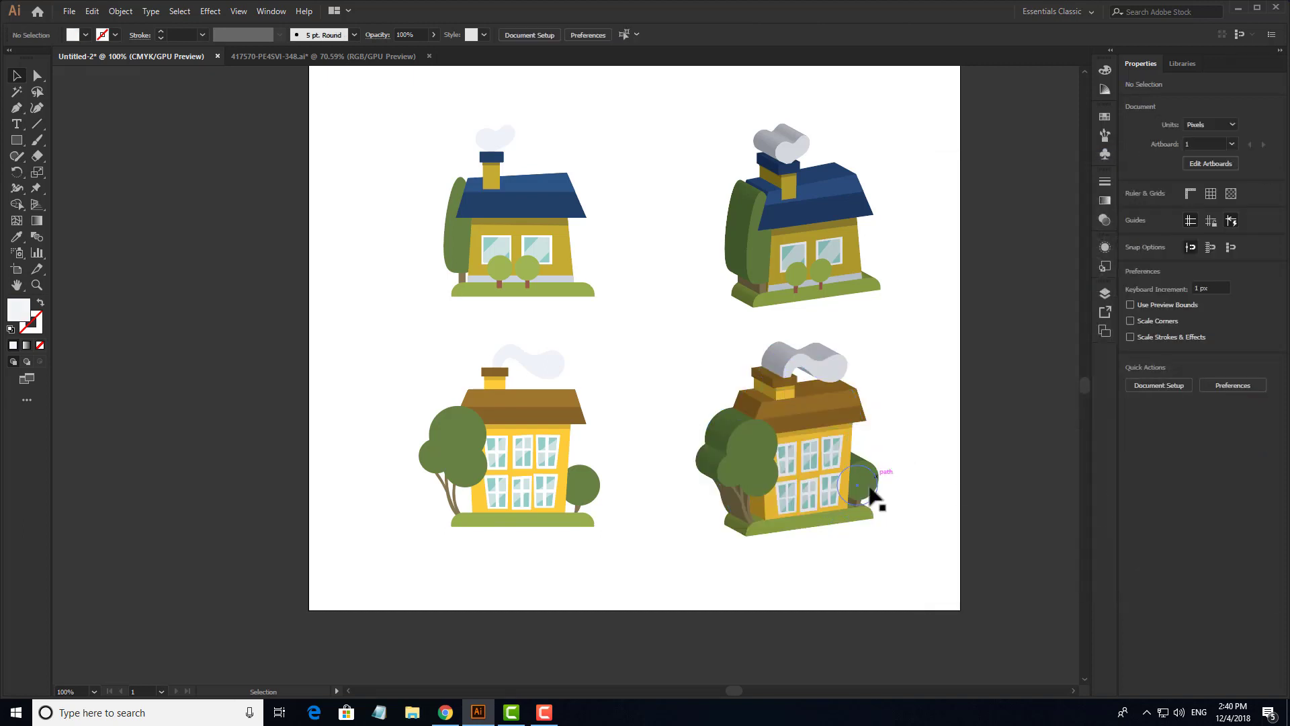
Examine all four flat houses alongside their 3D versions, up close and across the whole artboard.
scroll(875, 394, "up", 2)
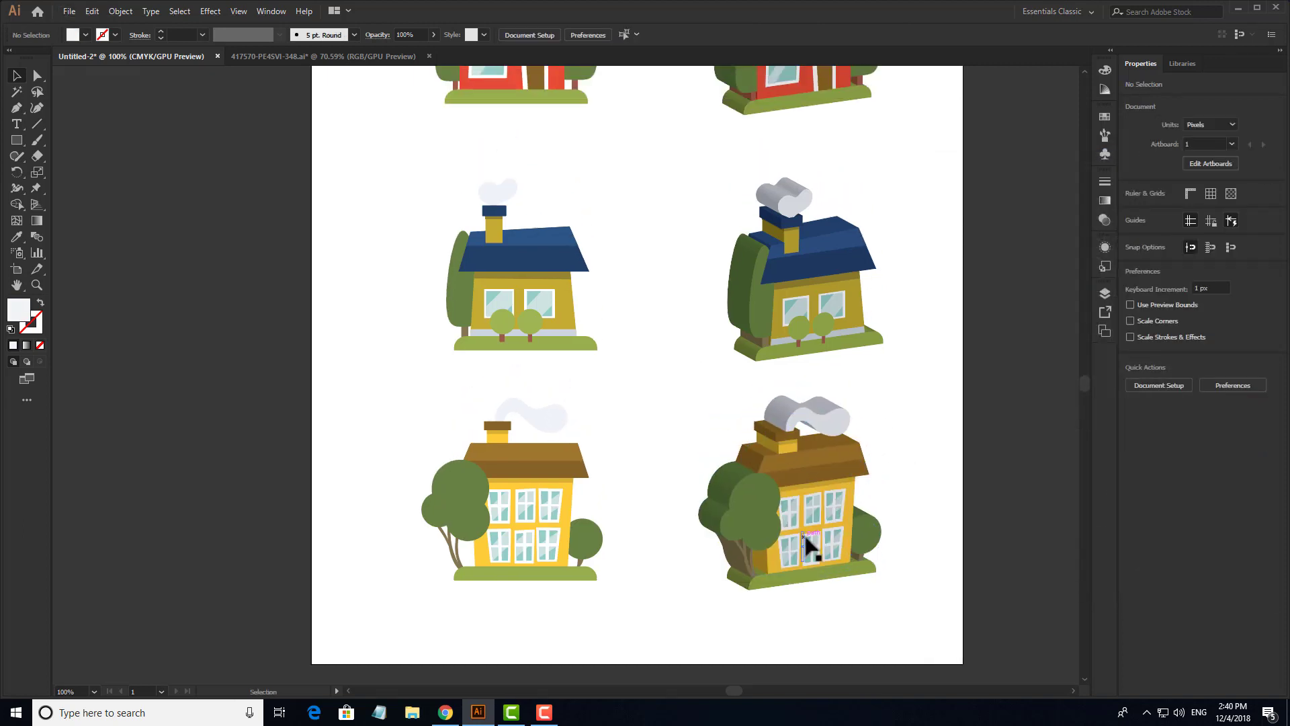
key("z")
left_click_drag(787, 533, 853, 542)
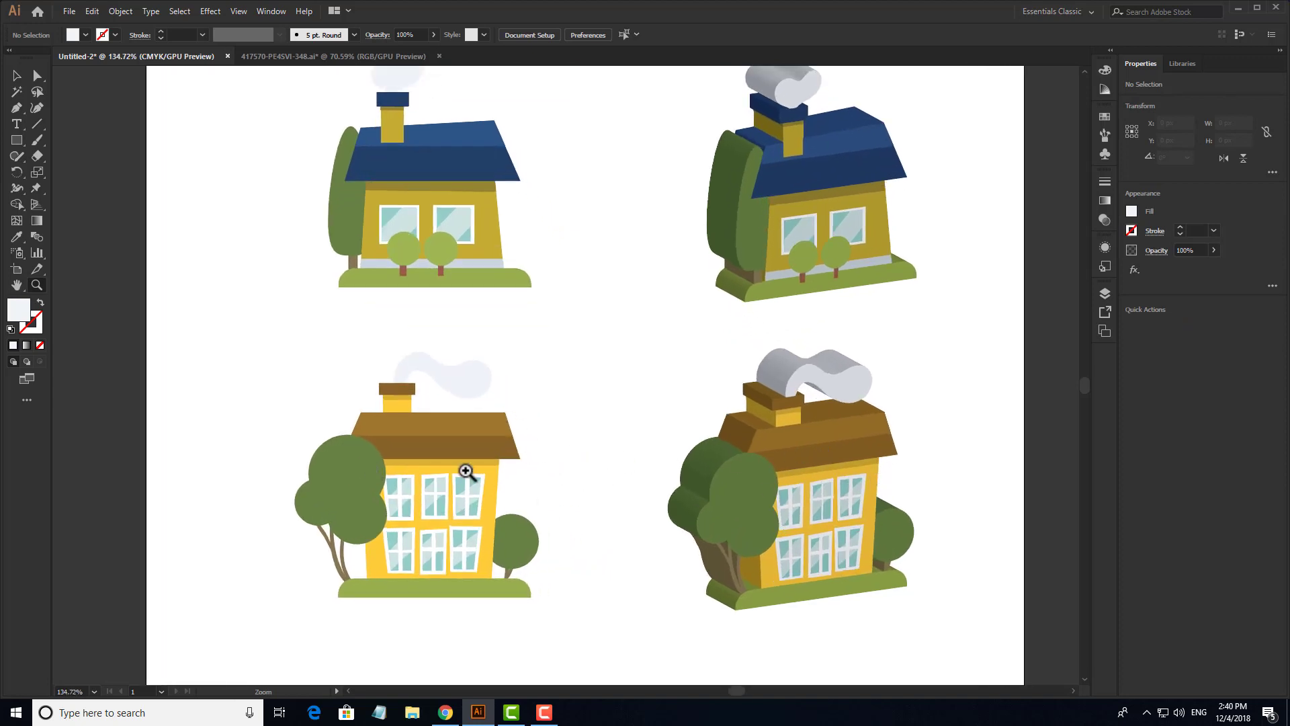
scroll(910, 408, "up", 5)
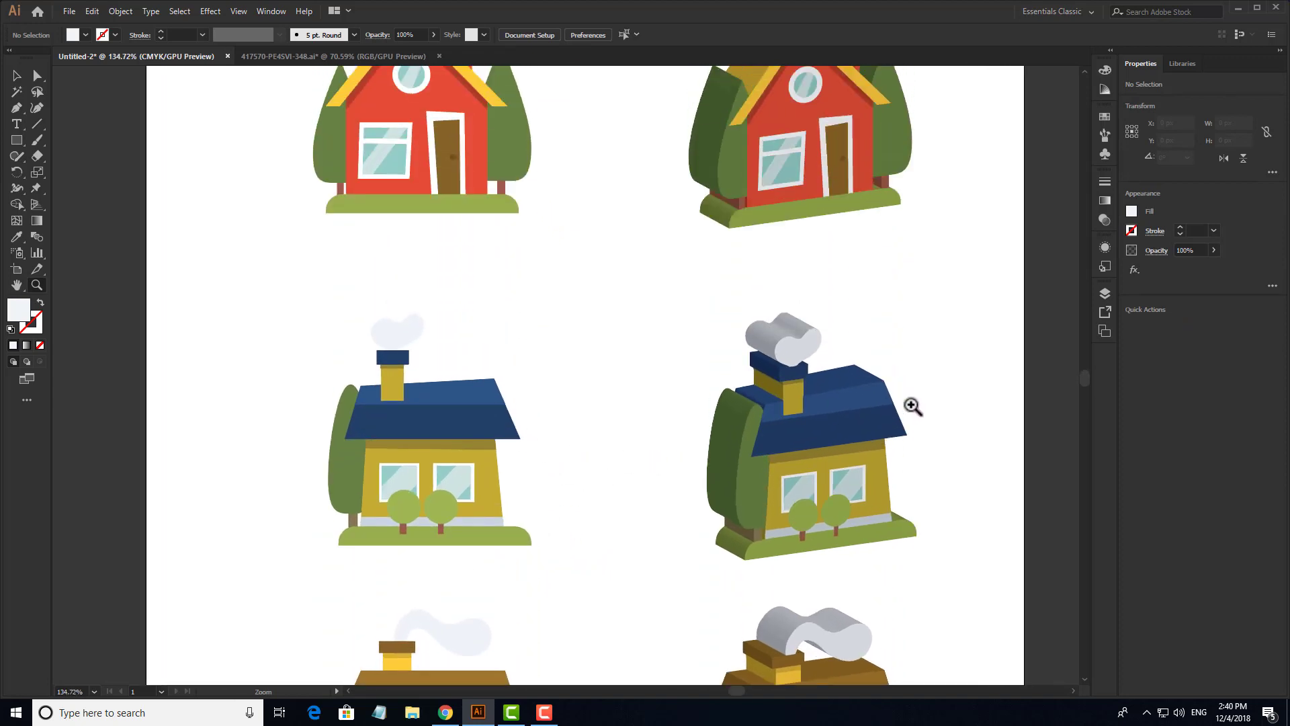
scroll(913, 407, "up", 10)
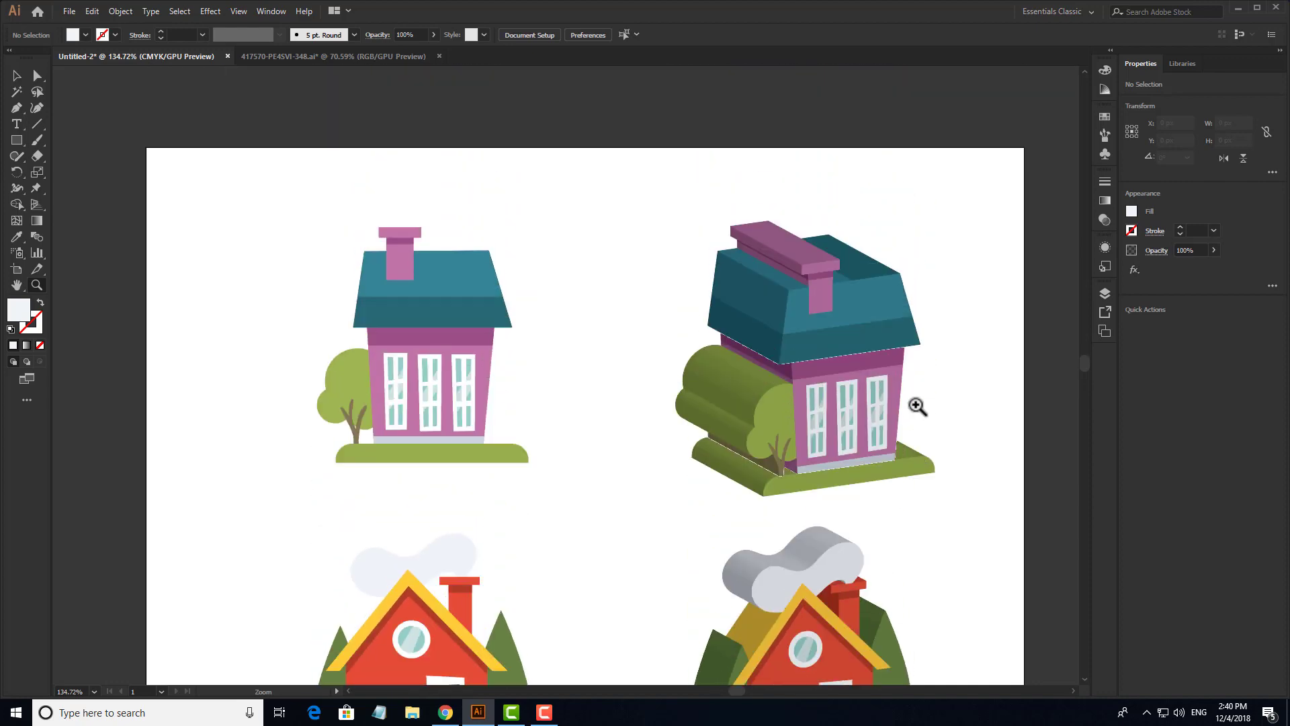
scroll(917, 407, "up", 1)
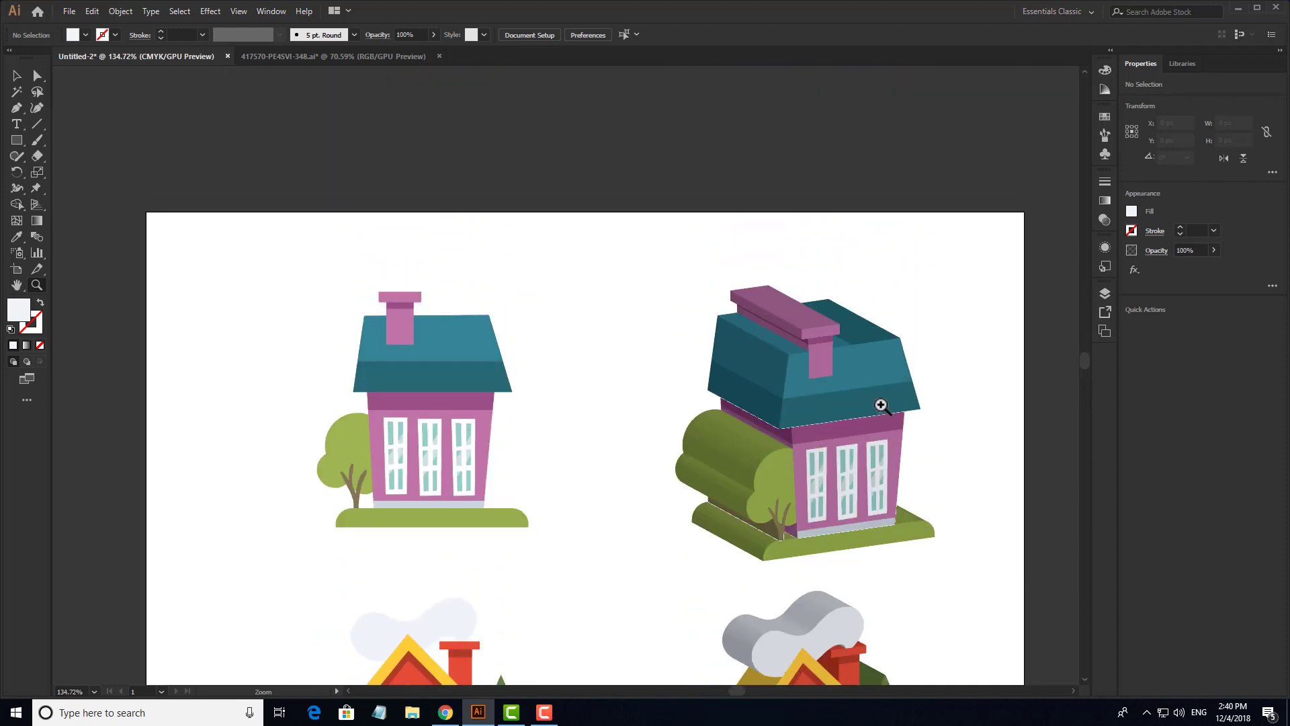
scroll(881, 406, "down", 5)
left_click_drag(857, 394, 714, 210)
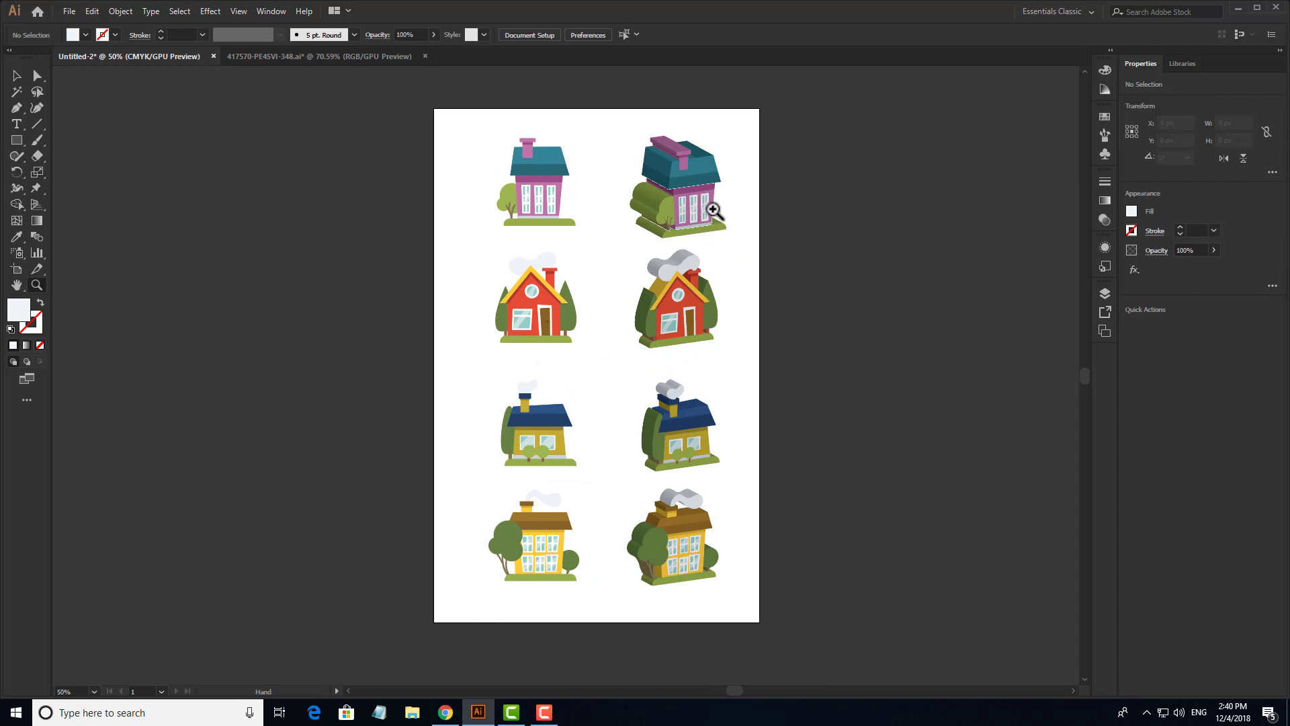